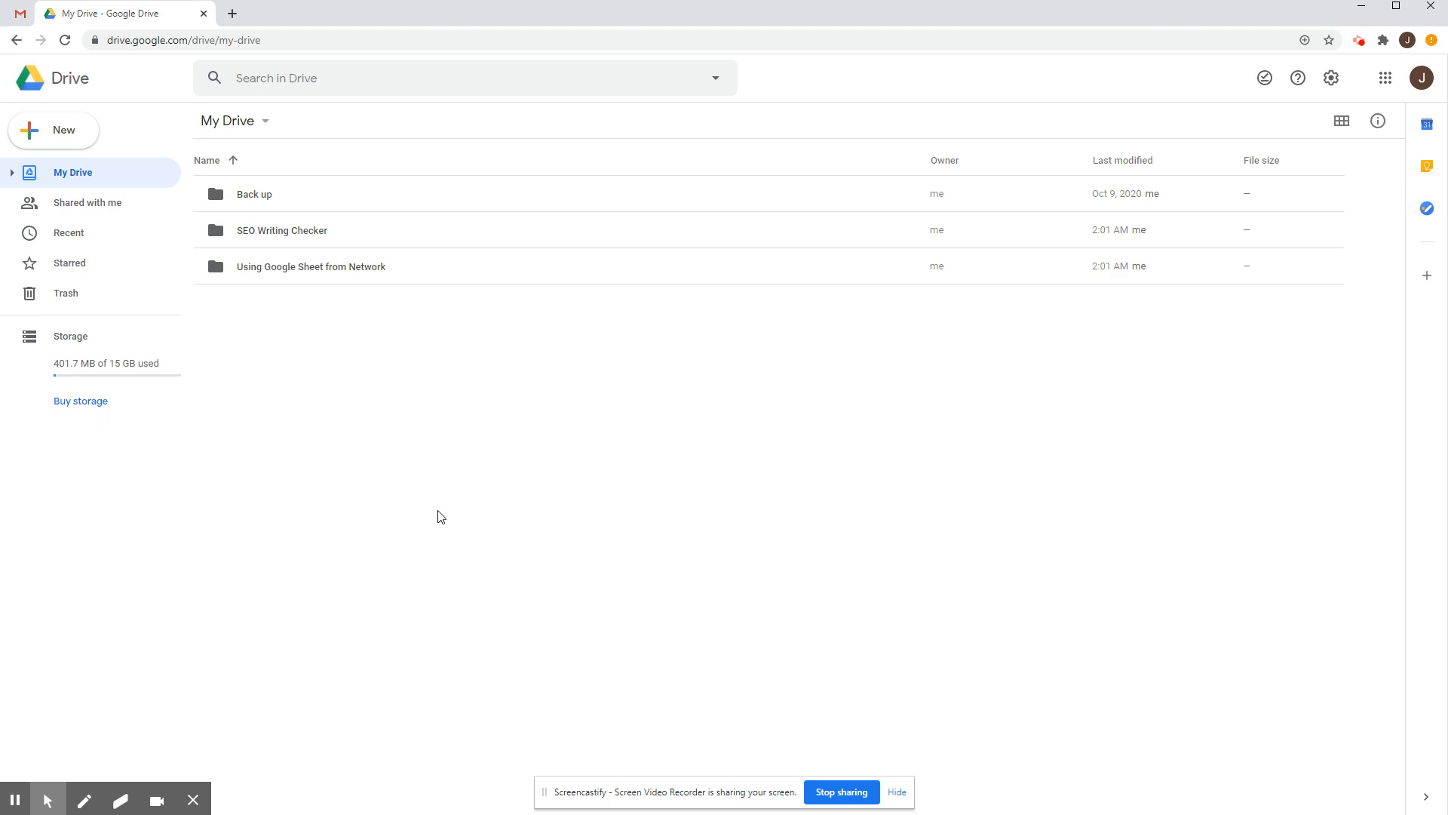
# Open the document "how to set up to take credit card payment" from the SEO Writing Checker folder
pyautogui.doubleClick(269, 231)
pyautogui.click(336, 200)
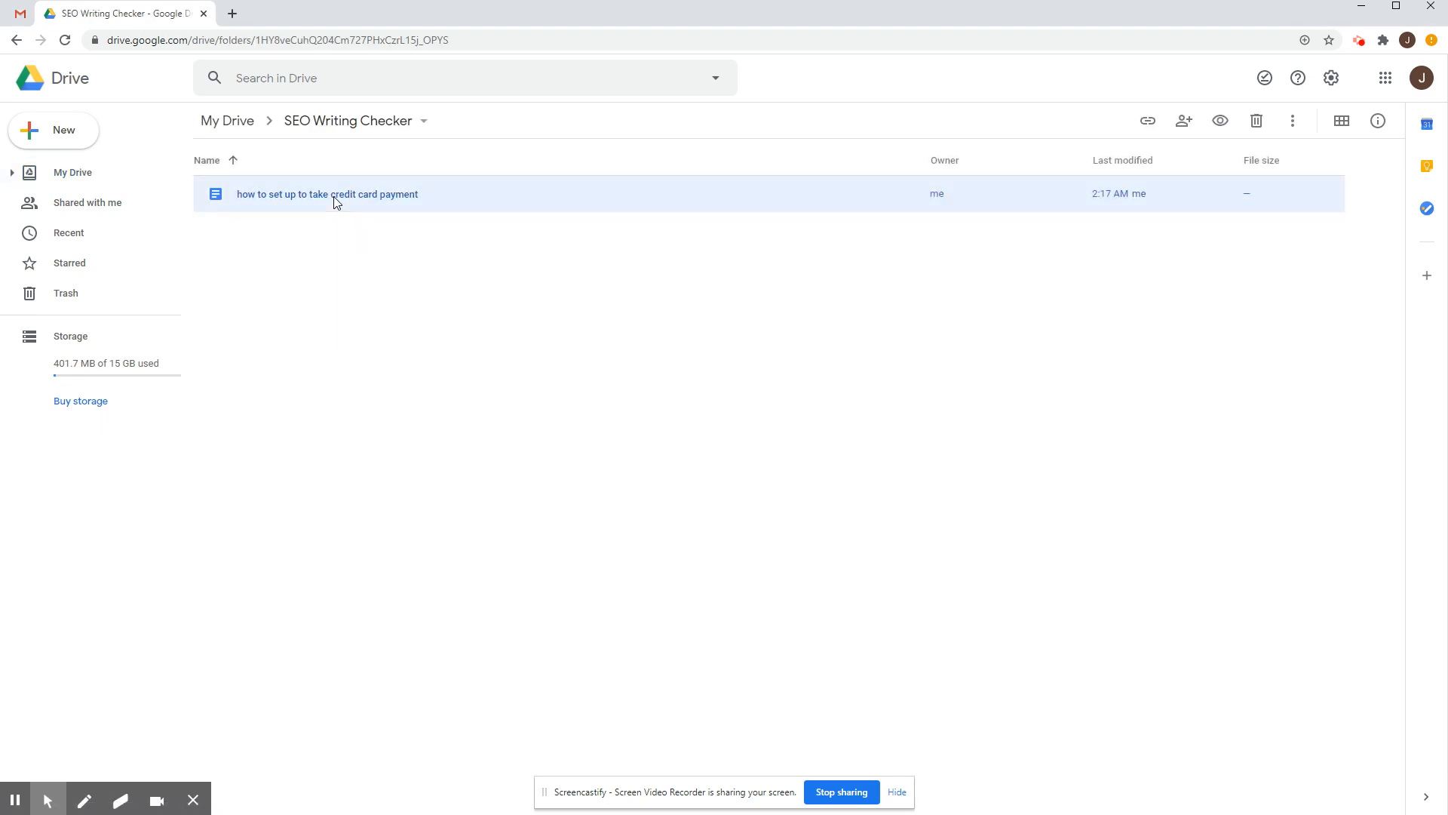
pyautogui.doubleClick(335, 201)
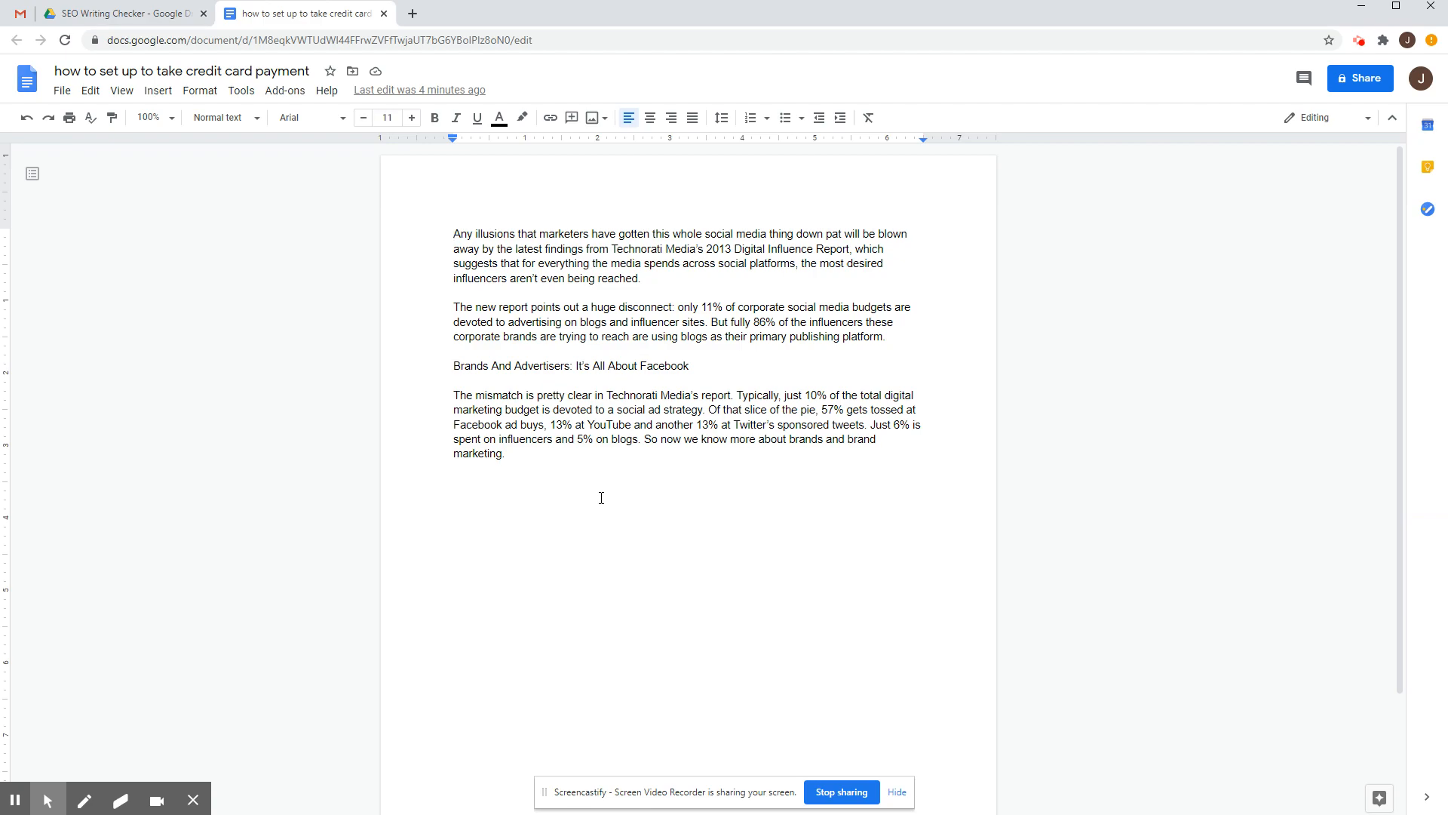
# Insert blank lines above the first paragraph and paste "how to set up to take credit card payment" there without formatting
pyautogui.rightClick(455, 234)
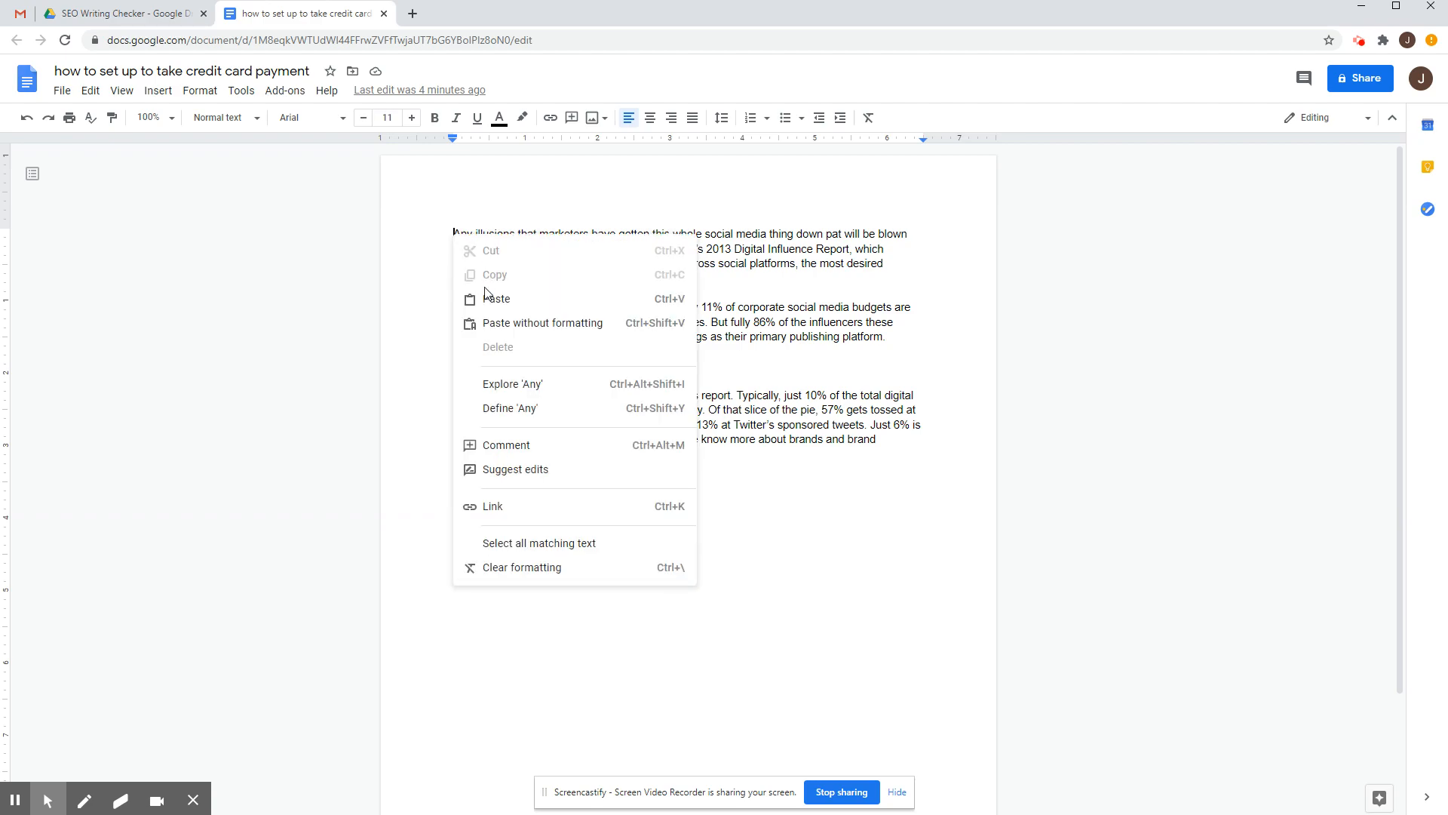
pyautogui.press('Escape')
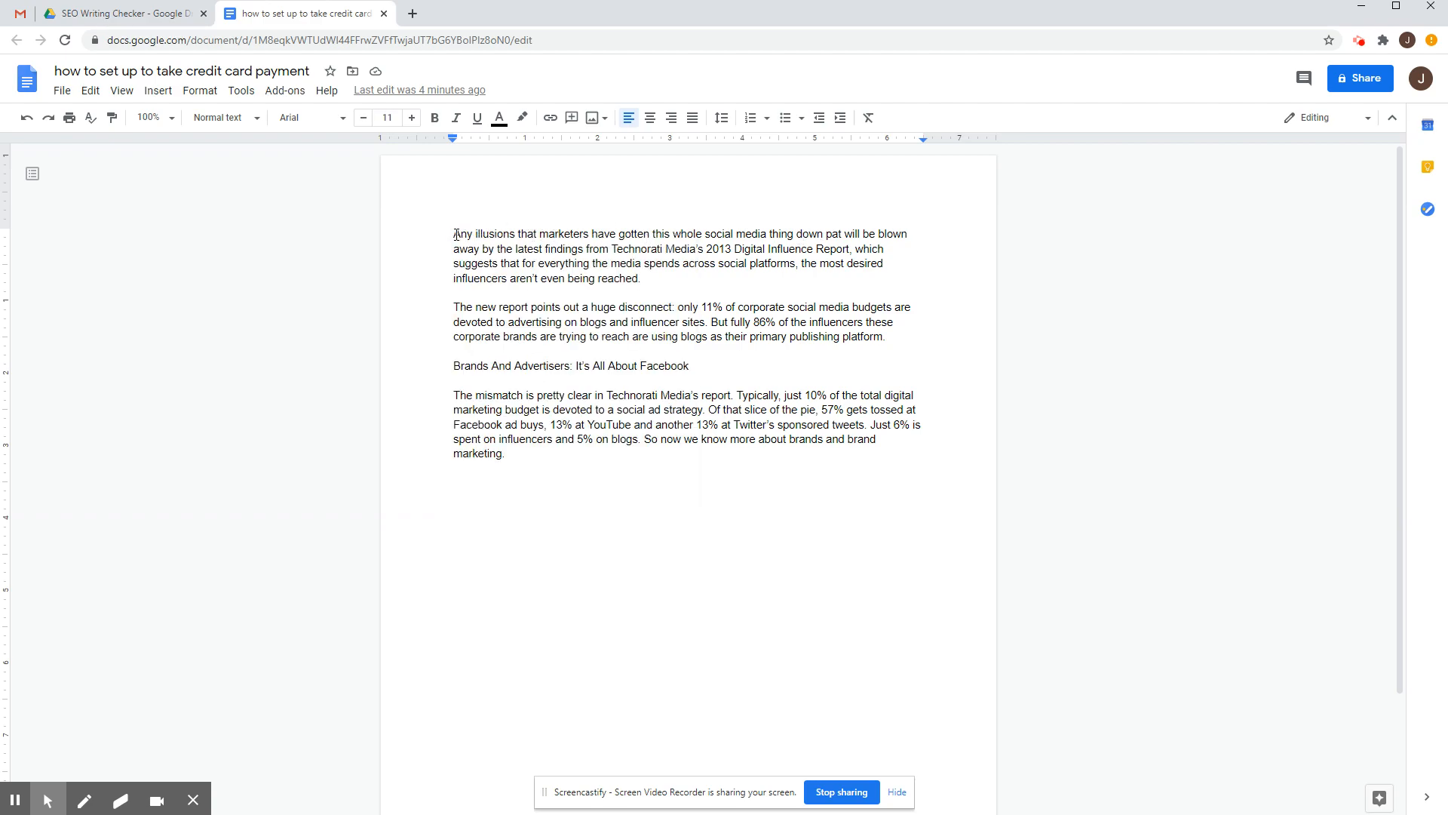
pyautogui.press('Return')
pyautogui.press('Return')
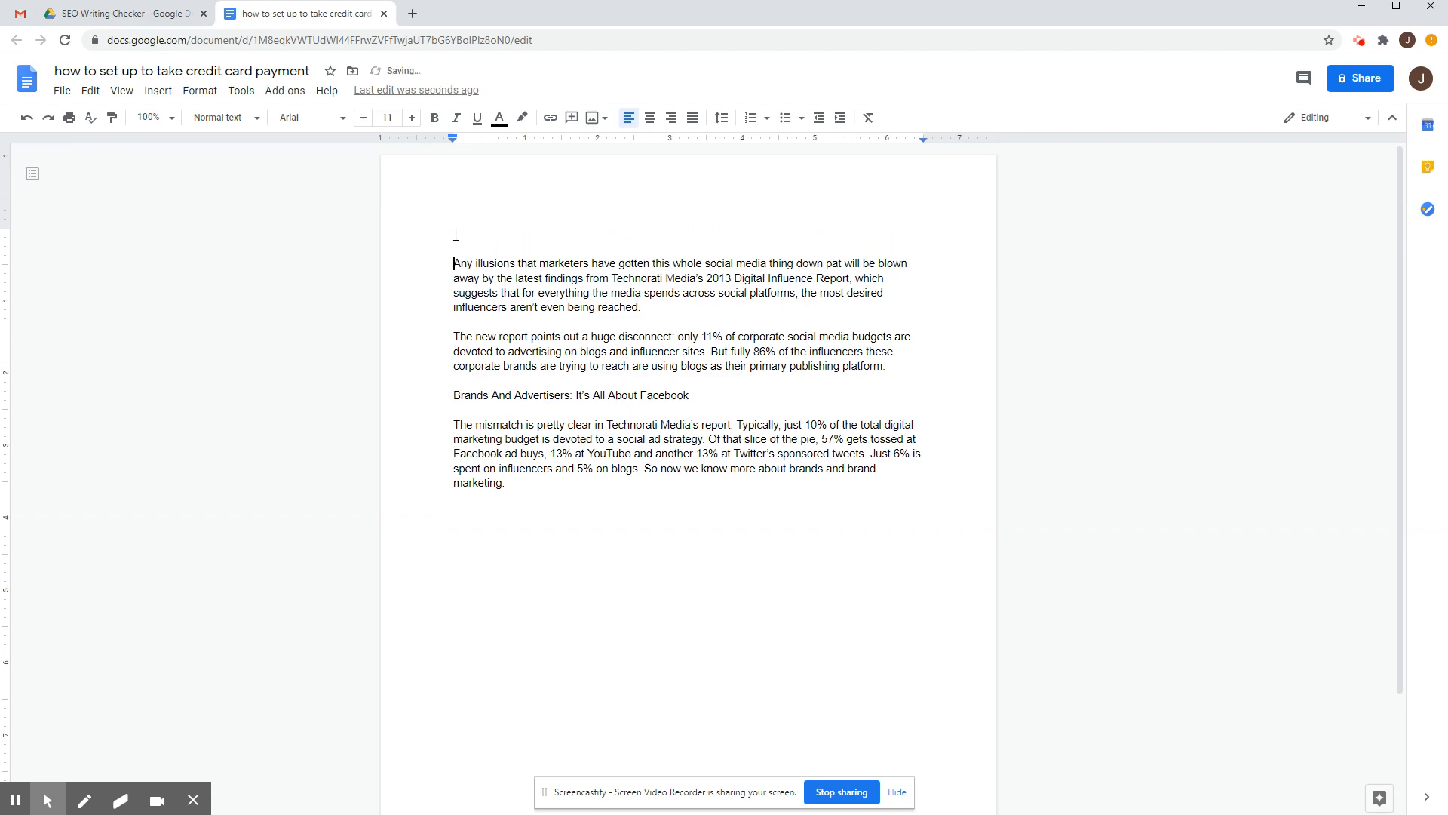
pyautogui.rightClick(455, 234)
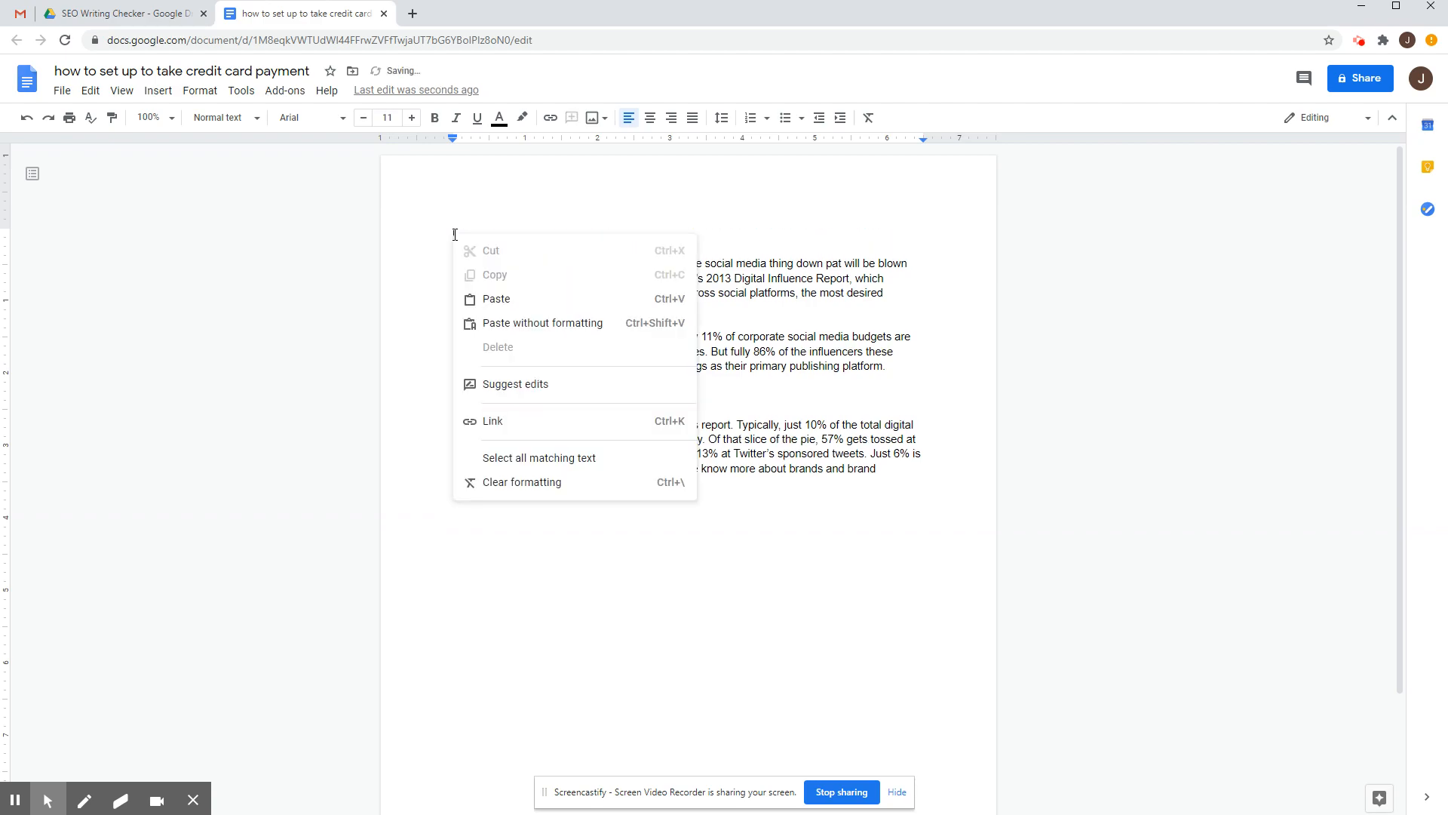
pyautogui.click(511, 320)
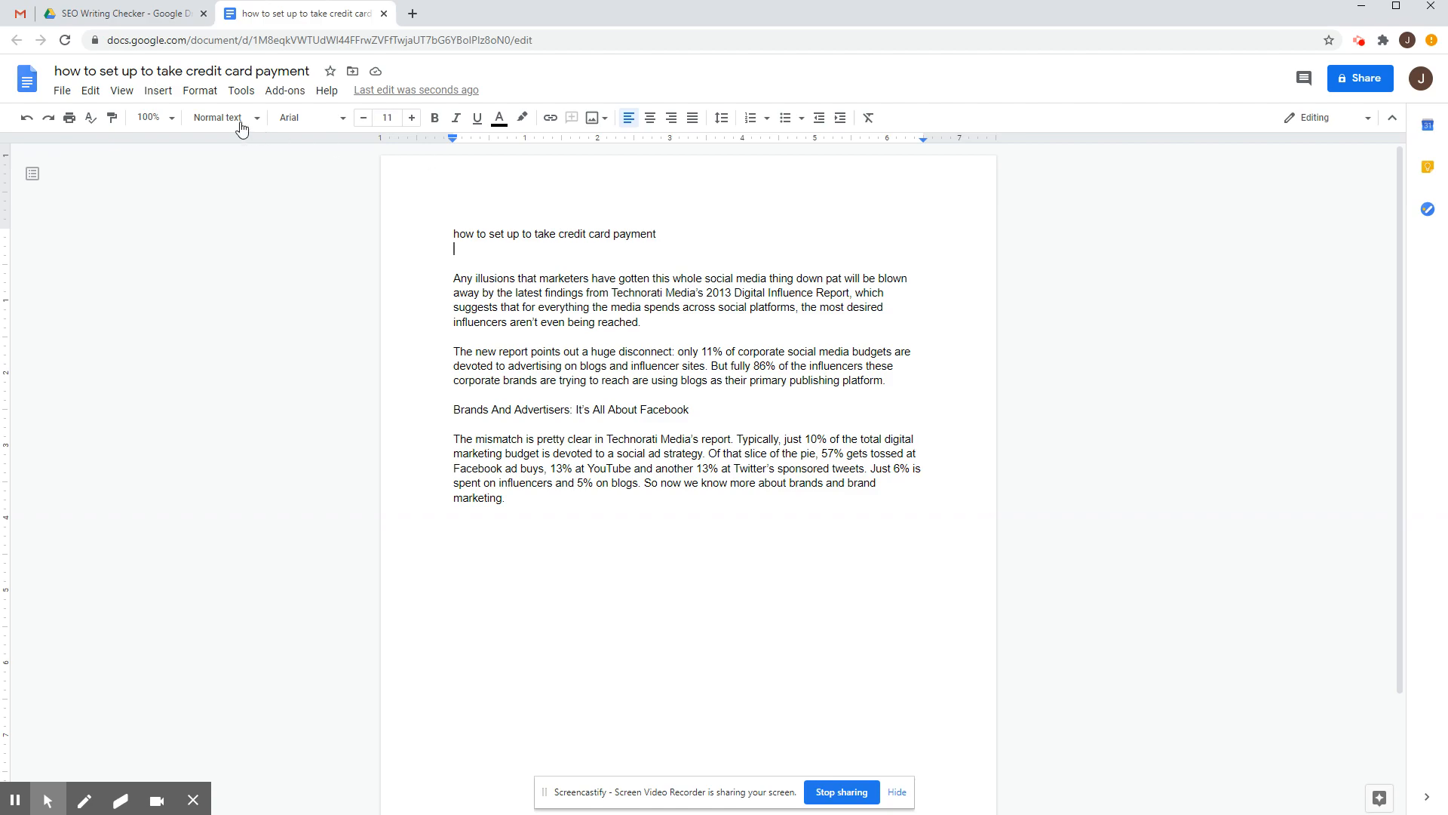
# Search the Docs add-on marketplace for GDoc SEO Assistant and open its listing
pyautogui.click(284, 93)
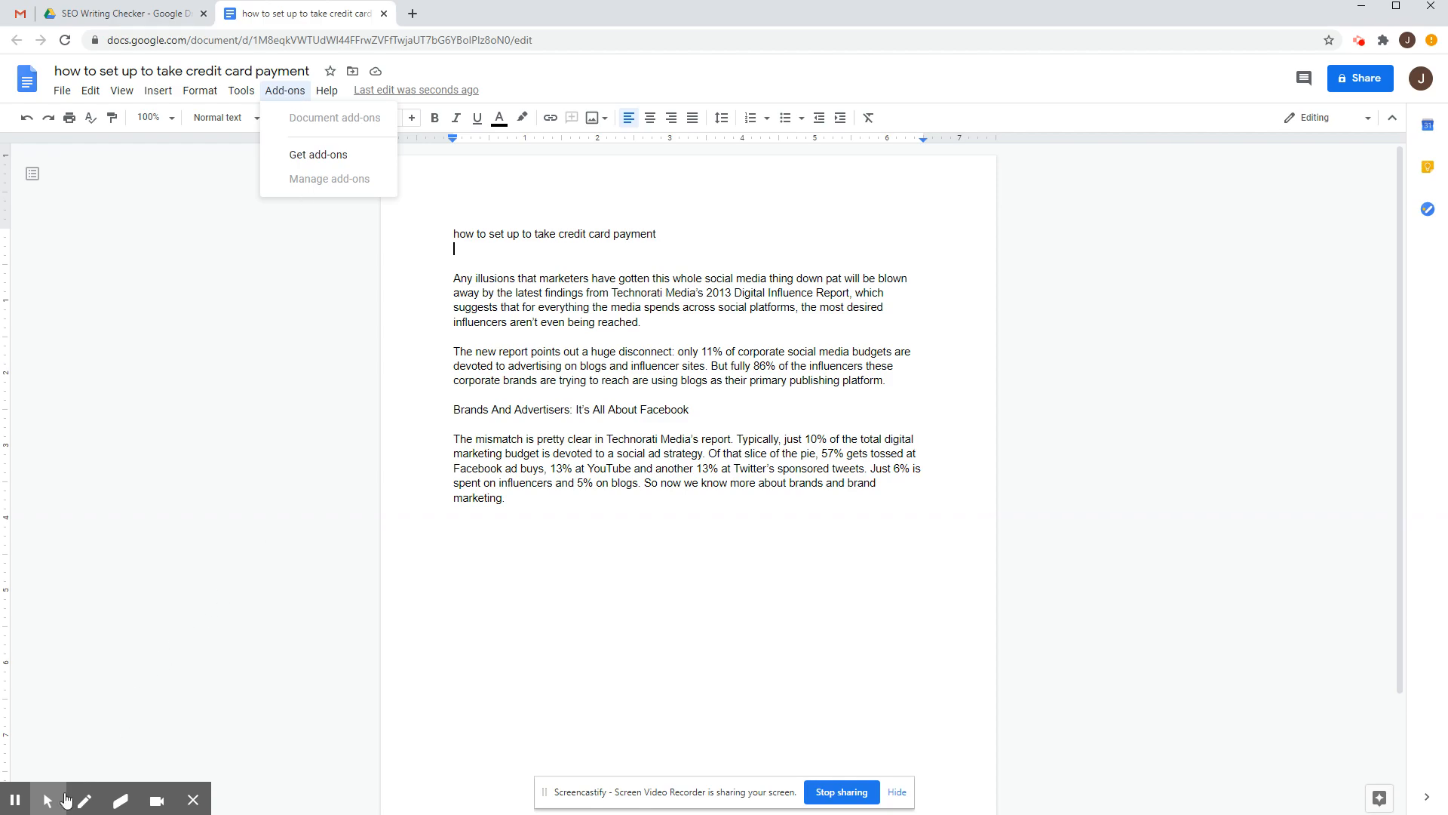
pyautogui.moveTo(45, 804)
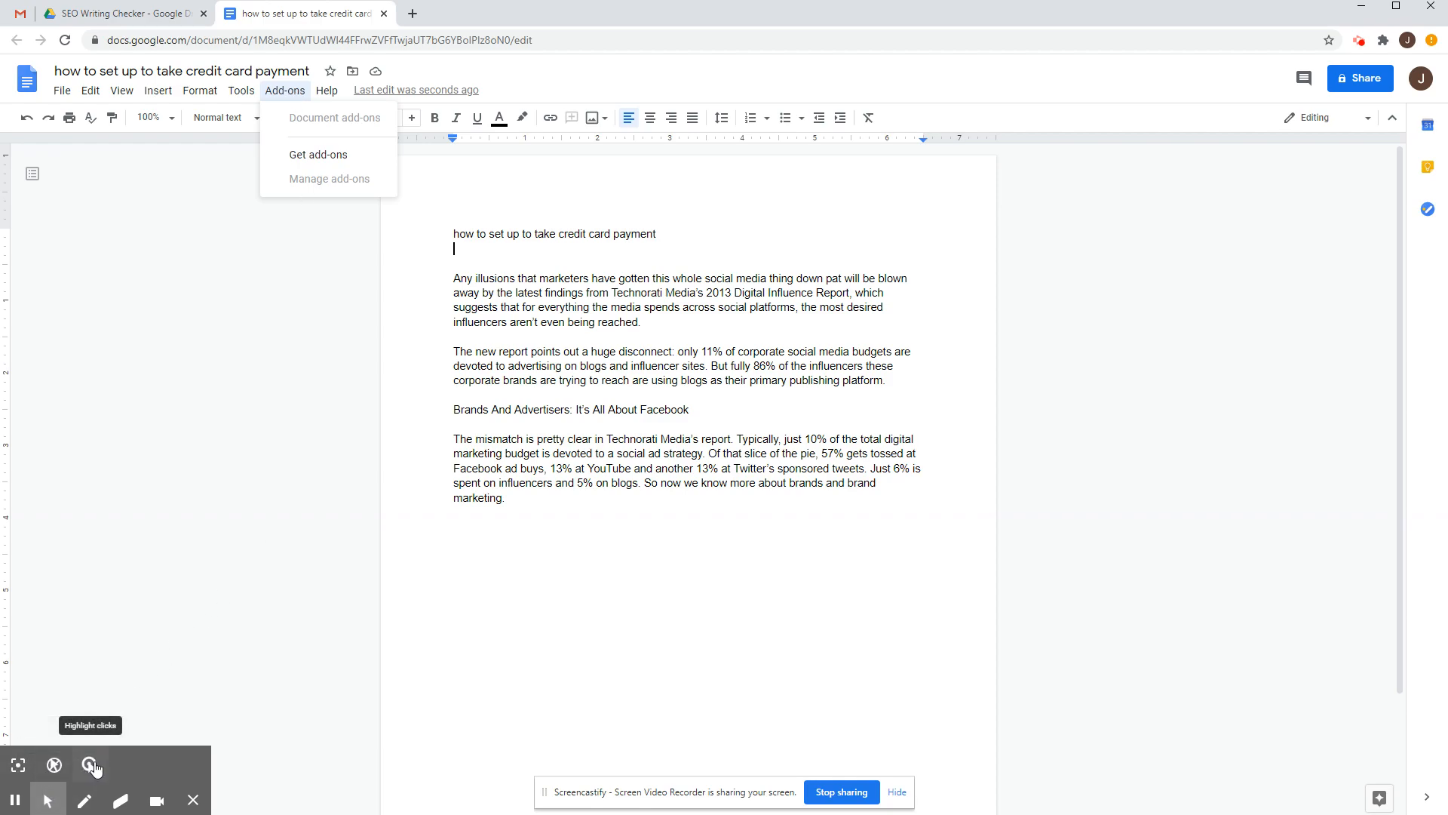
pyautogui.click(90, 766)
pyautogui.click(286, 92)
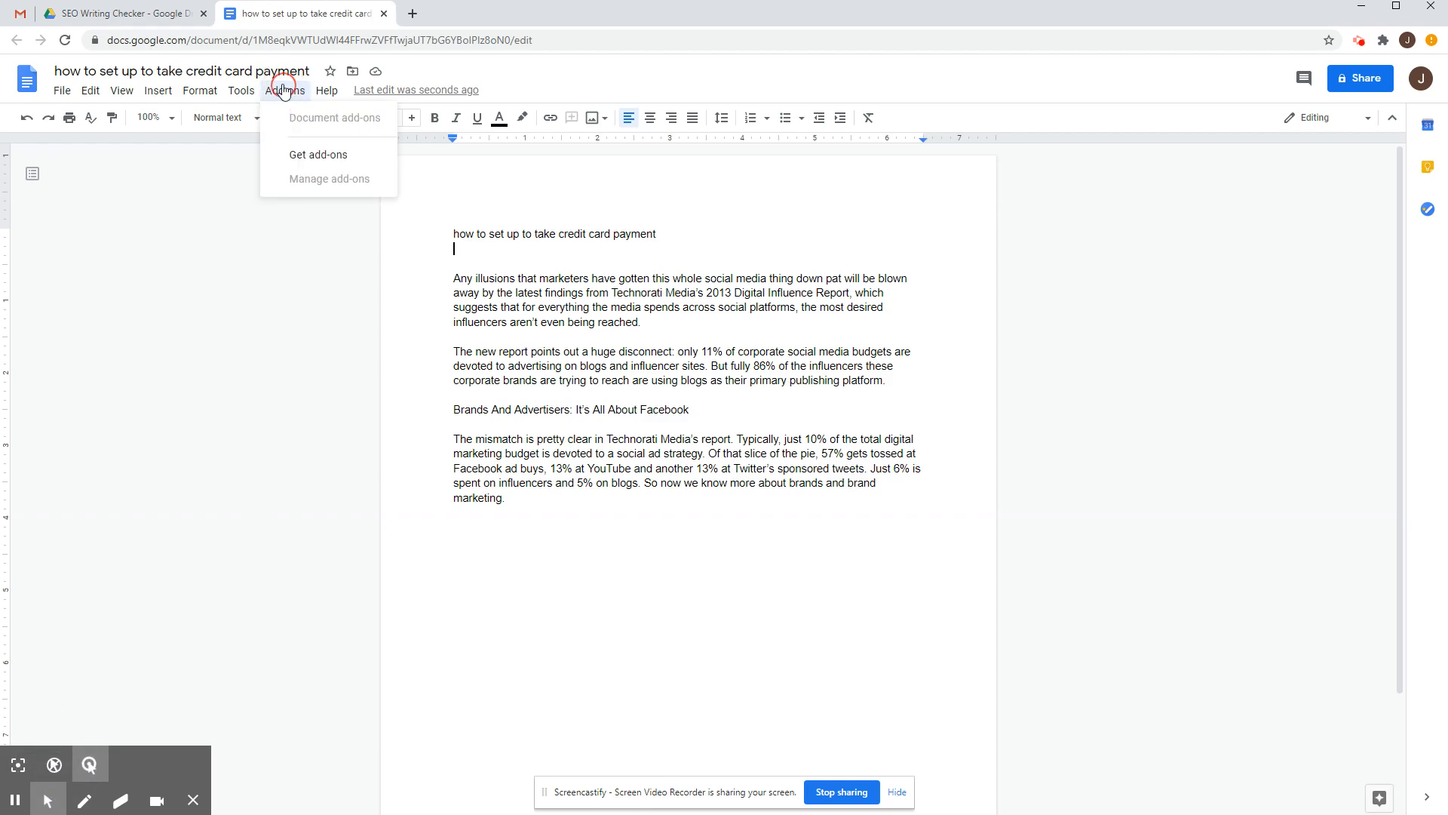
pyautogui.click(317, 156)
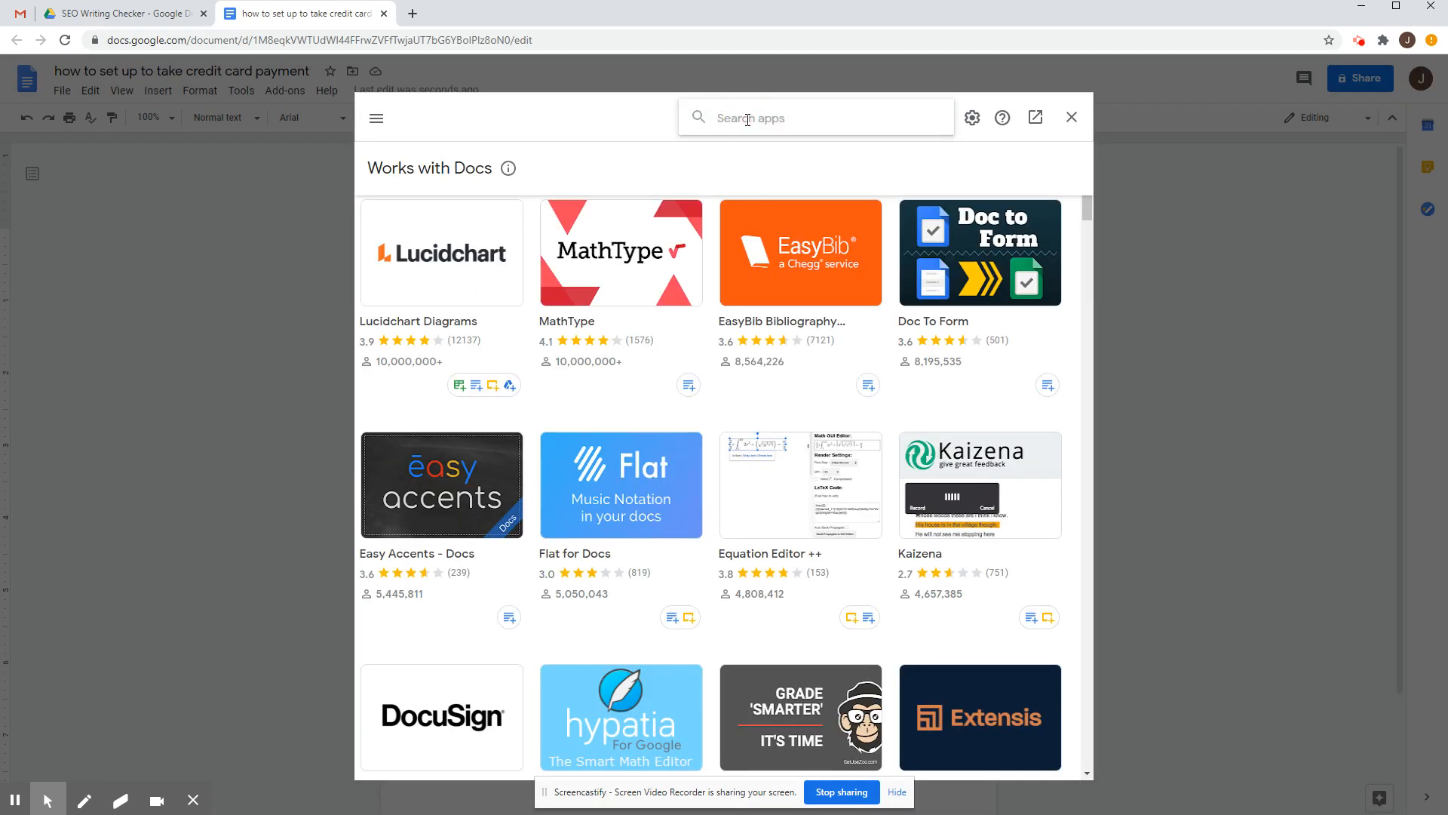
pyautogui.write('gdoc')
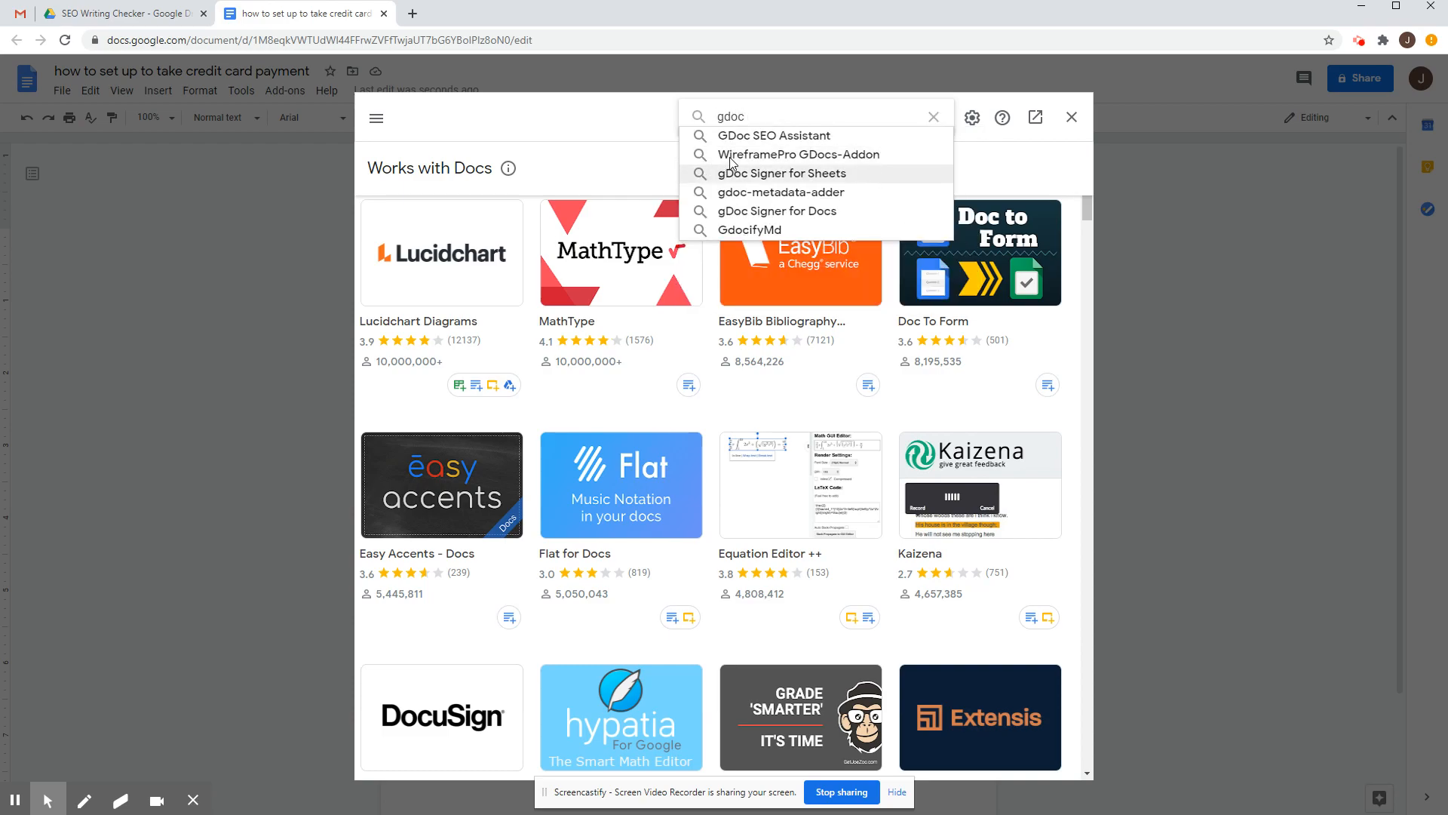
pyautogui.click(751, 137)
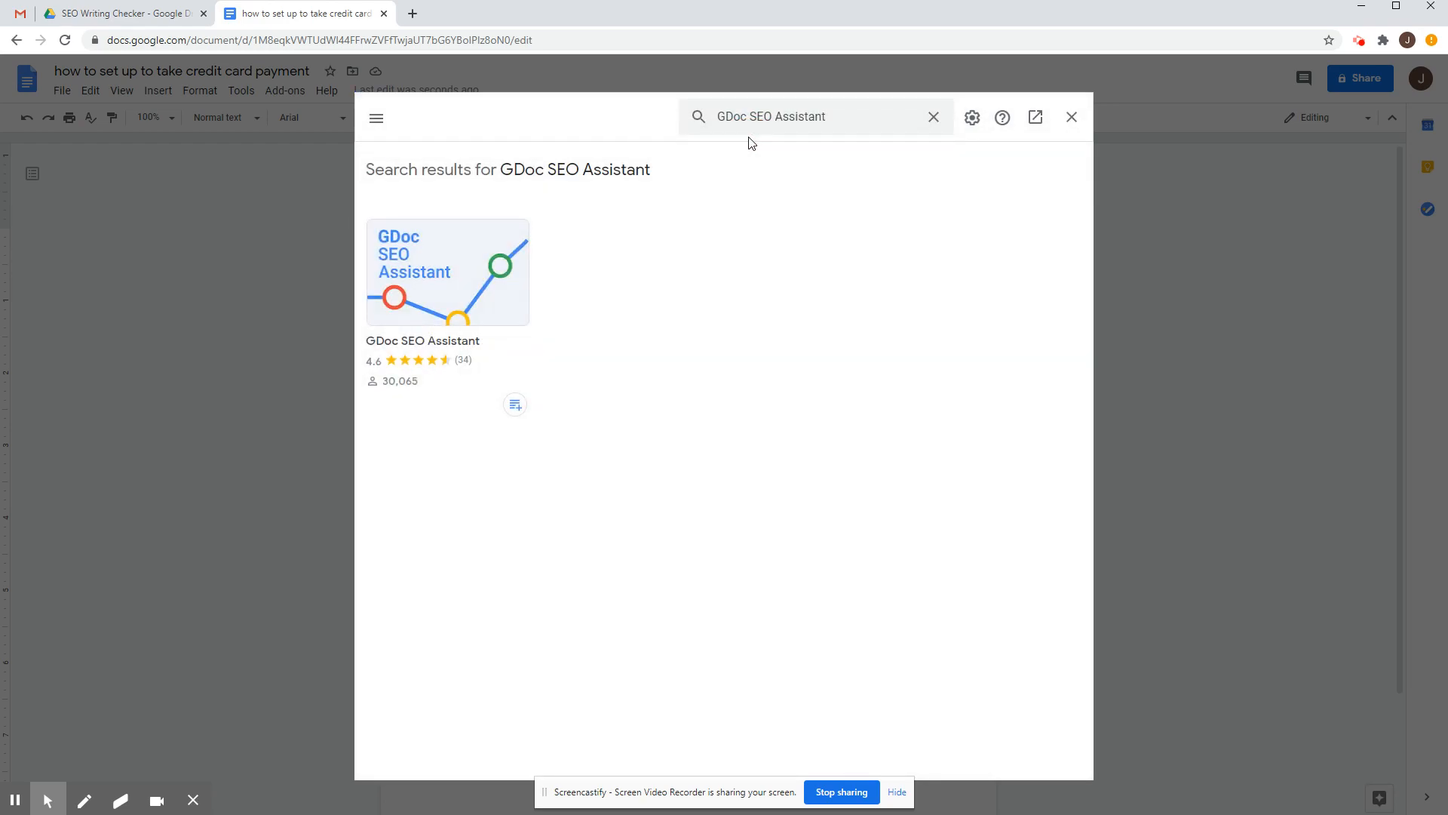
pyautogui.click(457, 258)
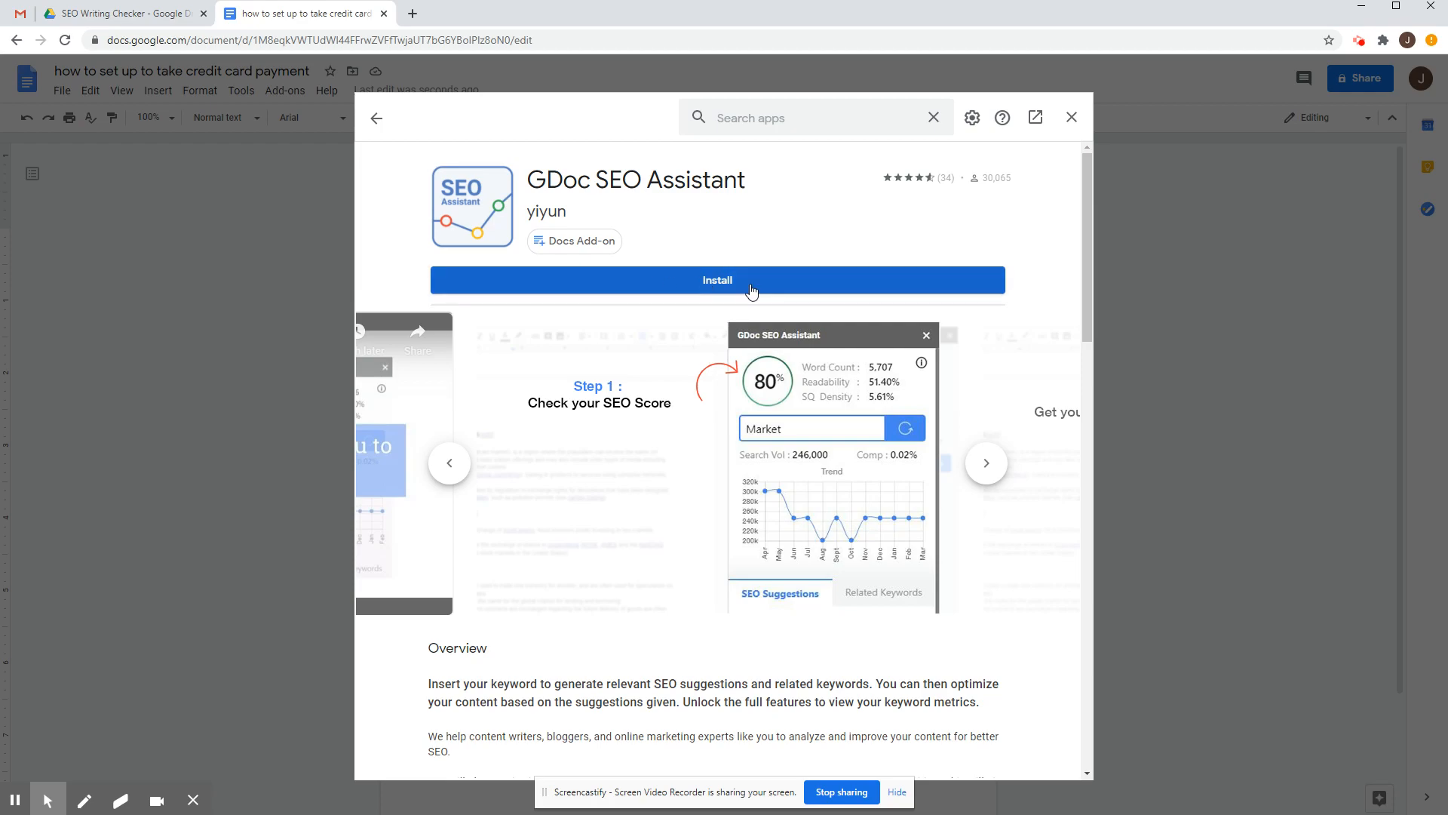
# Install GDoc SEO Assistant, choosing the Google account and granting the requested permissions
pyautogui.click(712, 277)
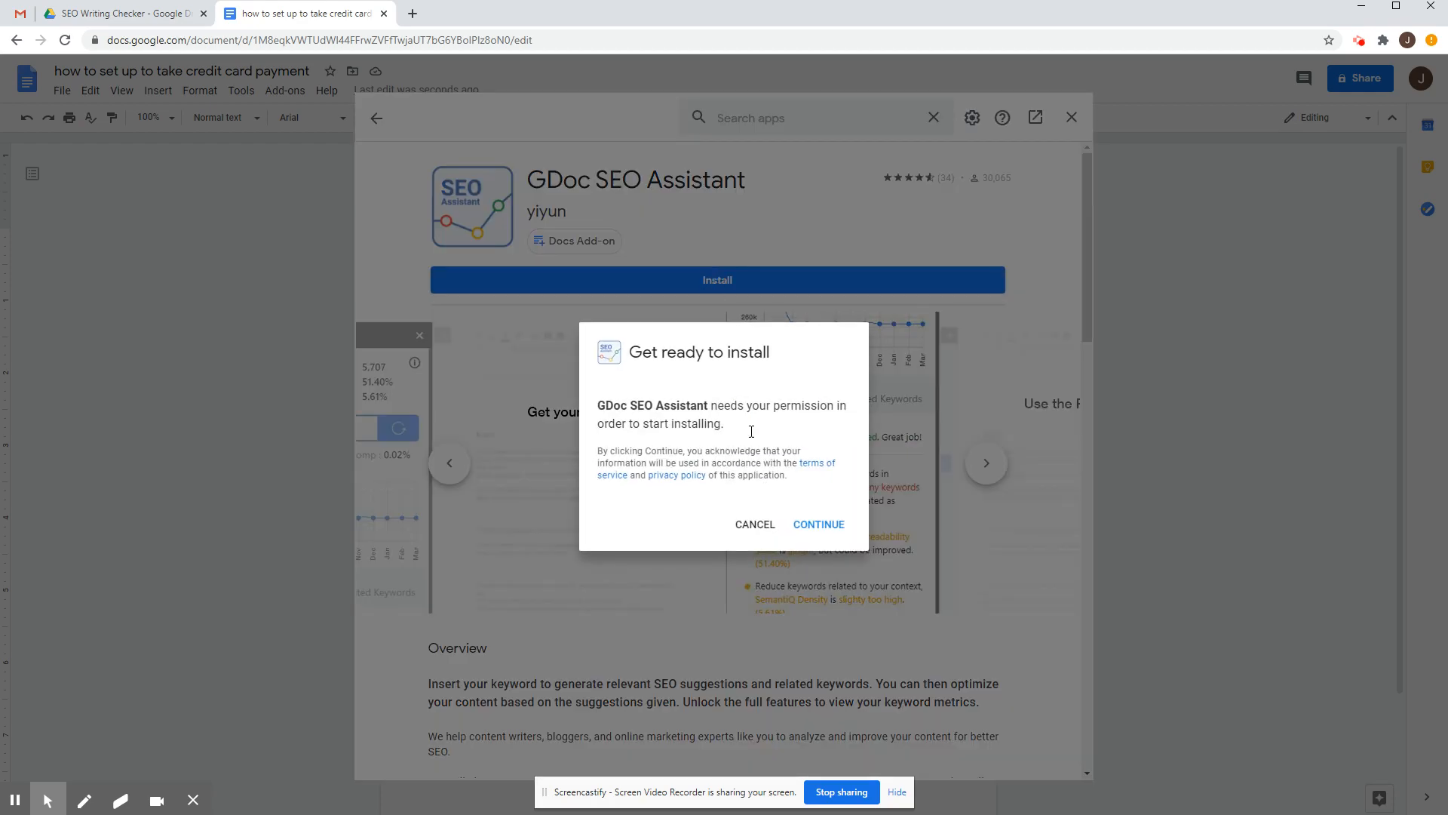
pyautogui.click(818, 523)
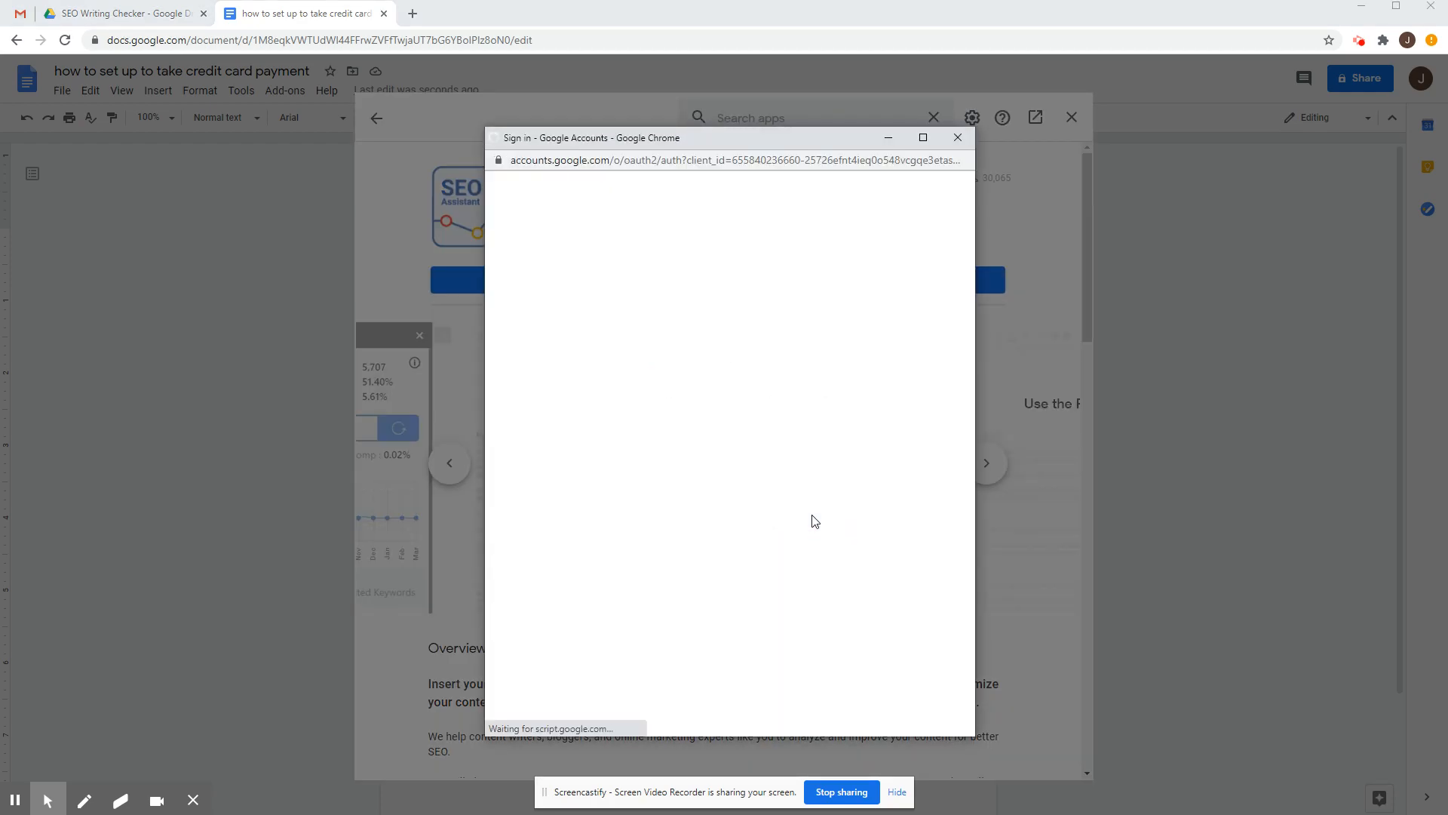
pyautogui.click(664, 451)
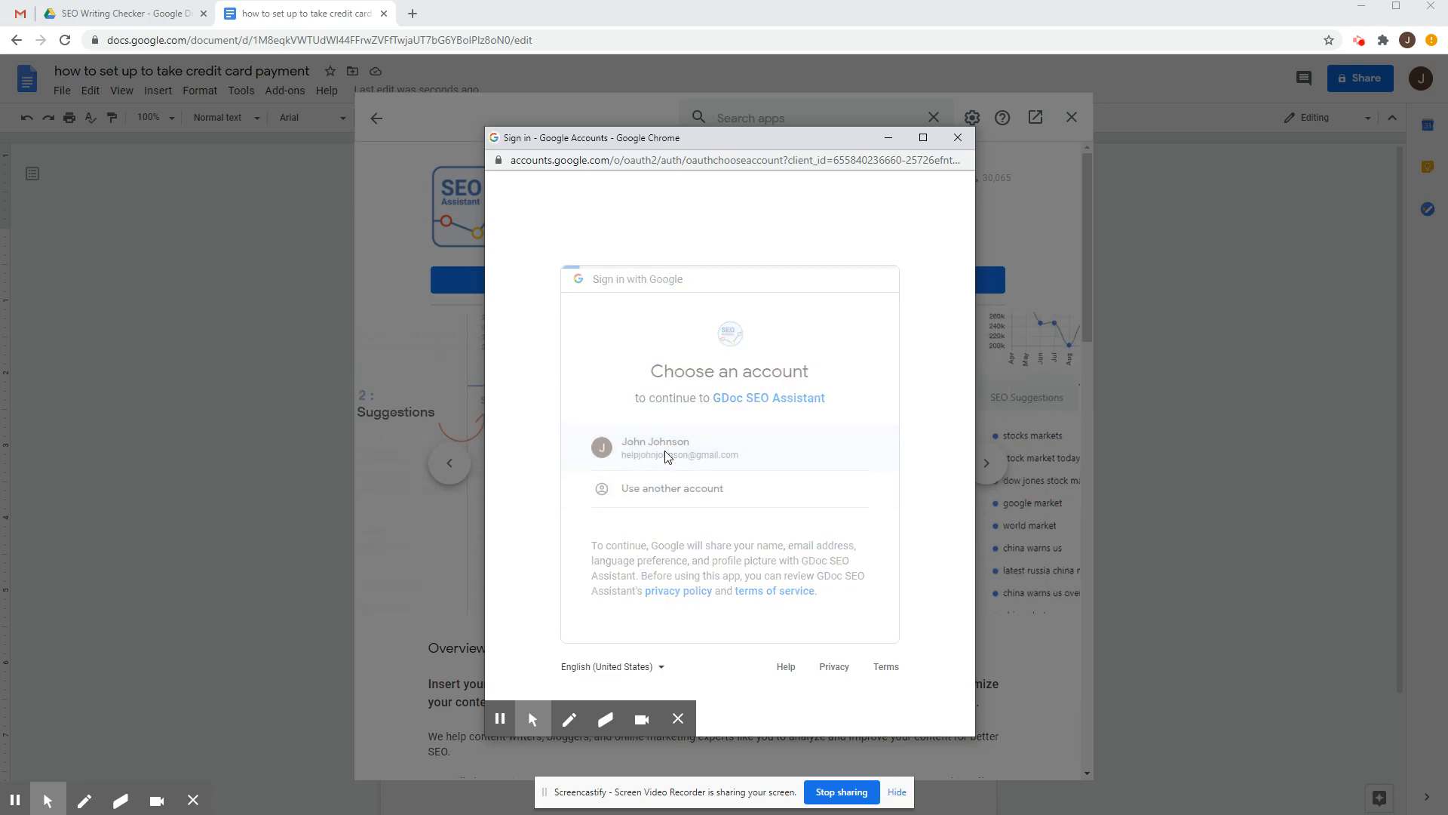
pyautogui.scroll(-3, 738, 512)
pyautogui.click(829, 620)
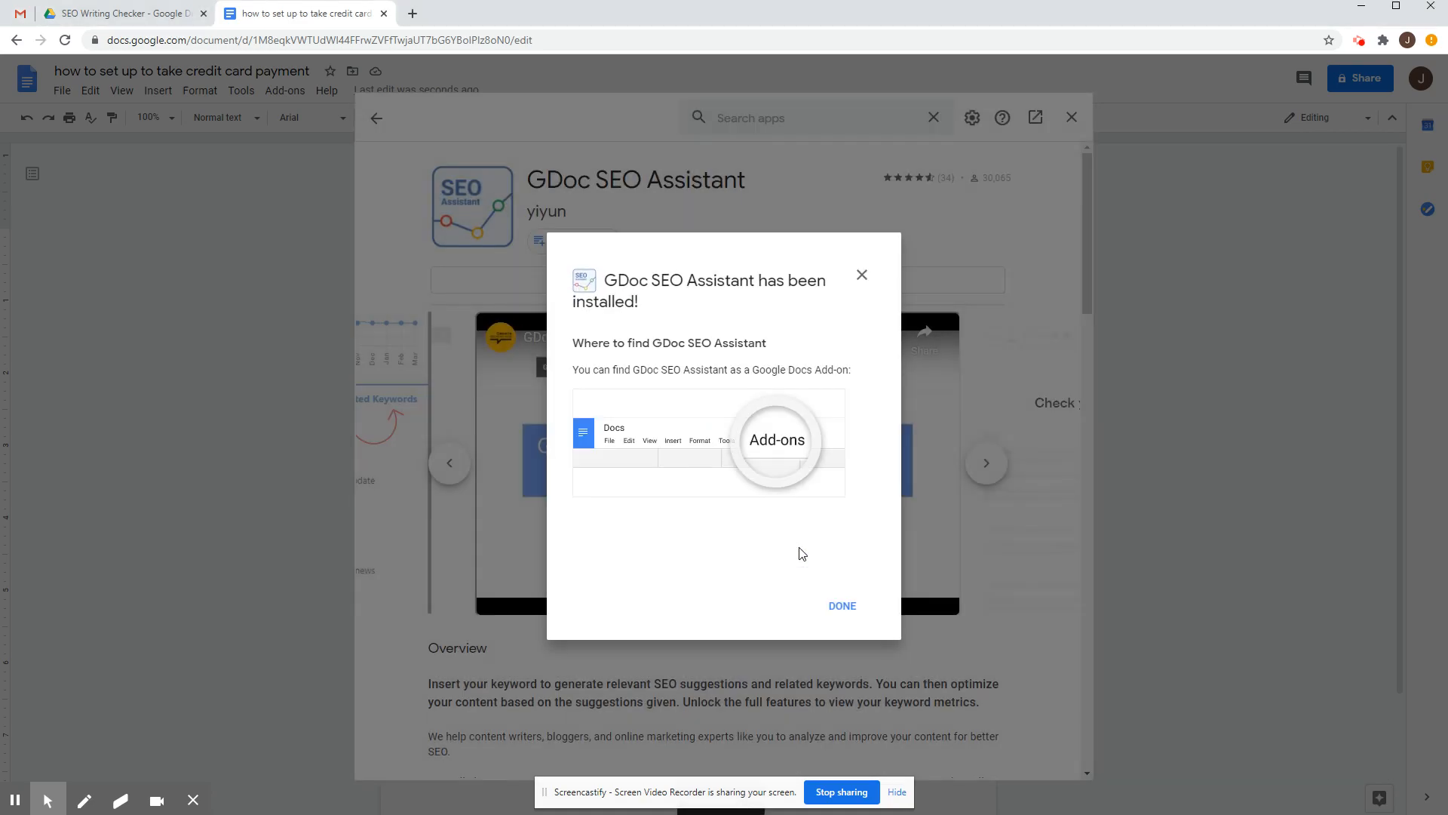
# Dismiss the tutorial prompt and installation notice, and close the add-on marketplace
pyautogui.click(842, 607)
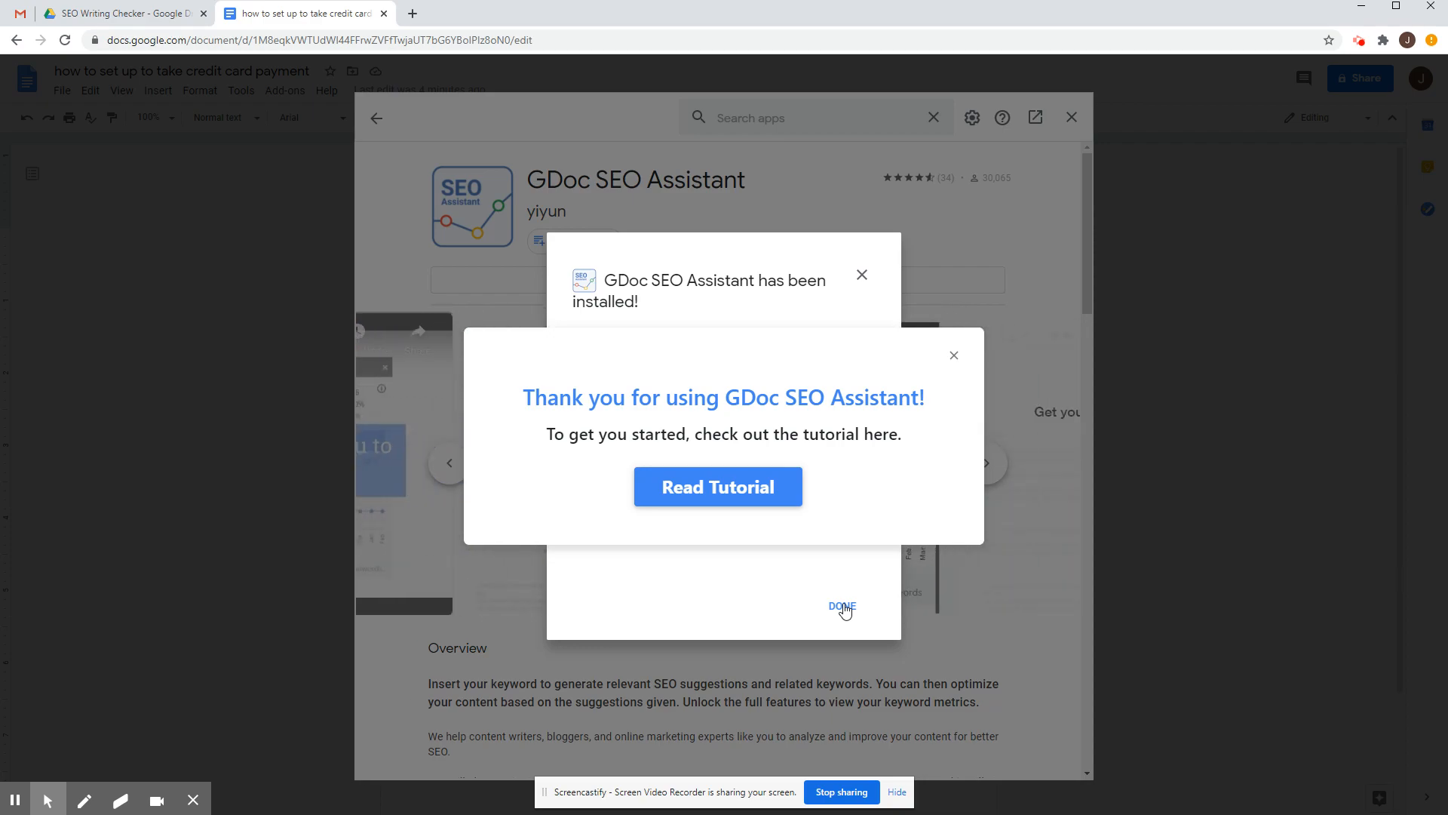
pyautogui.click(953, 356)
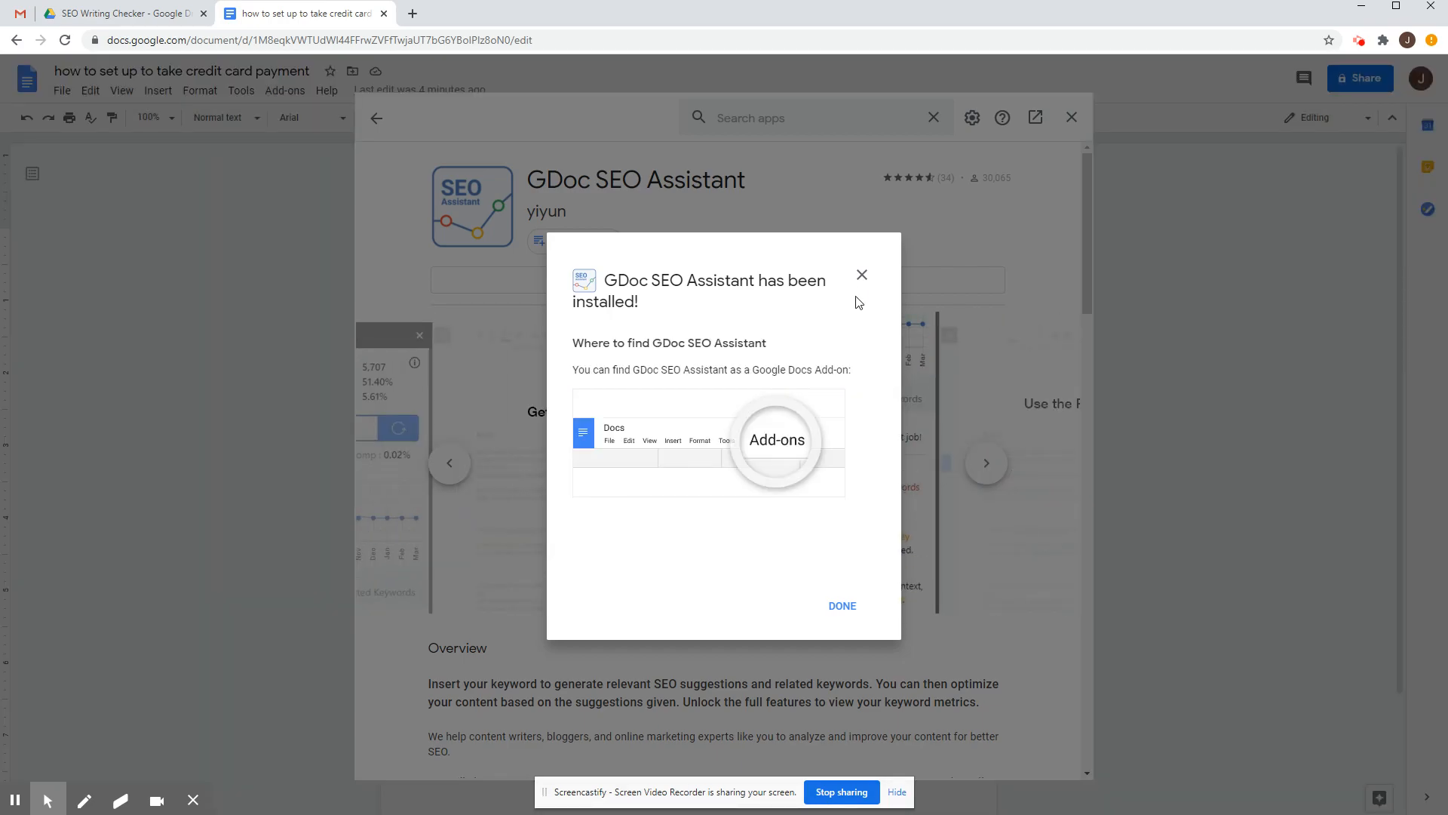
pyautogui.click(861, 276)
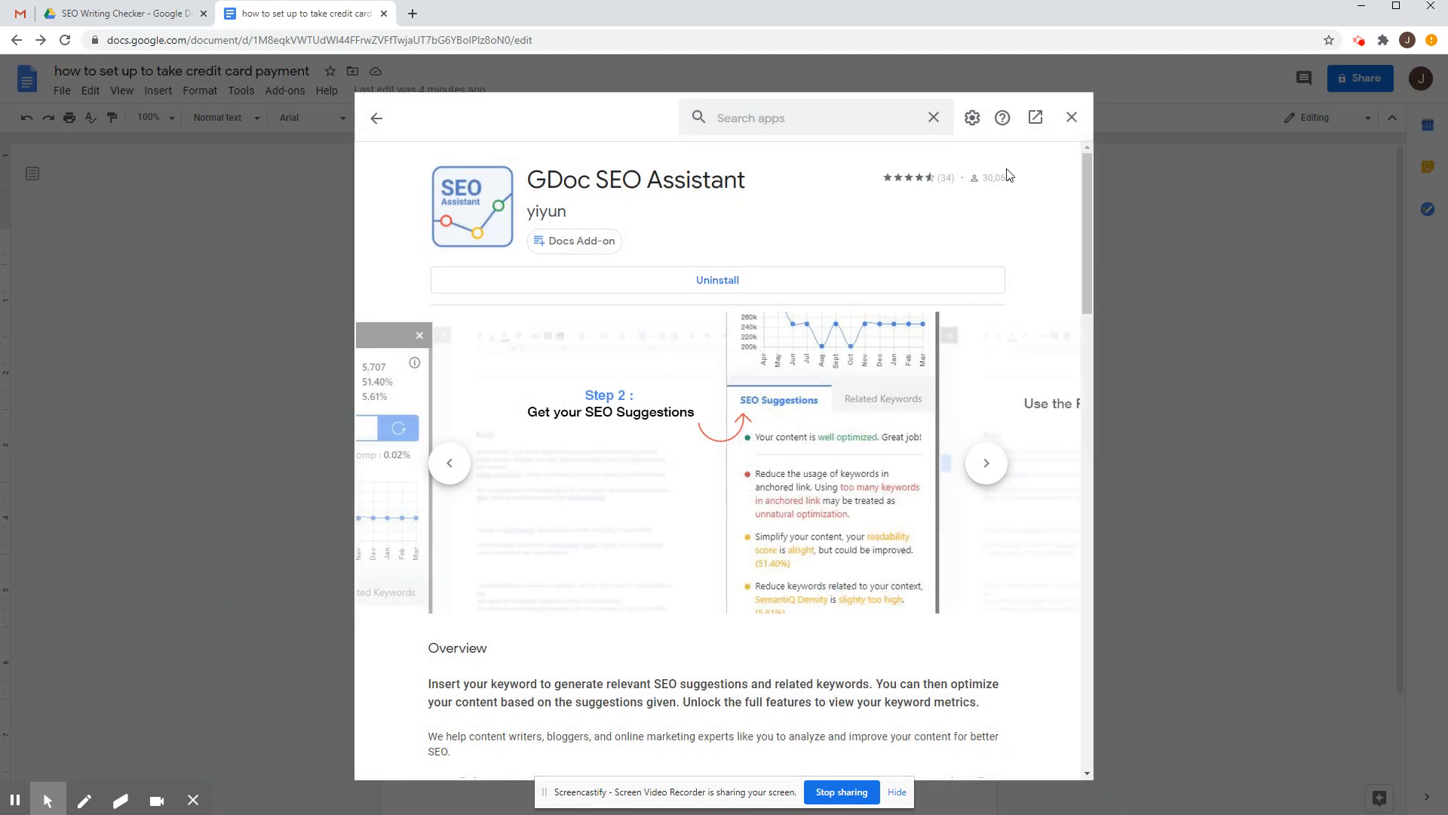
pyautogui.click(1071, 117)
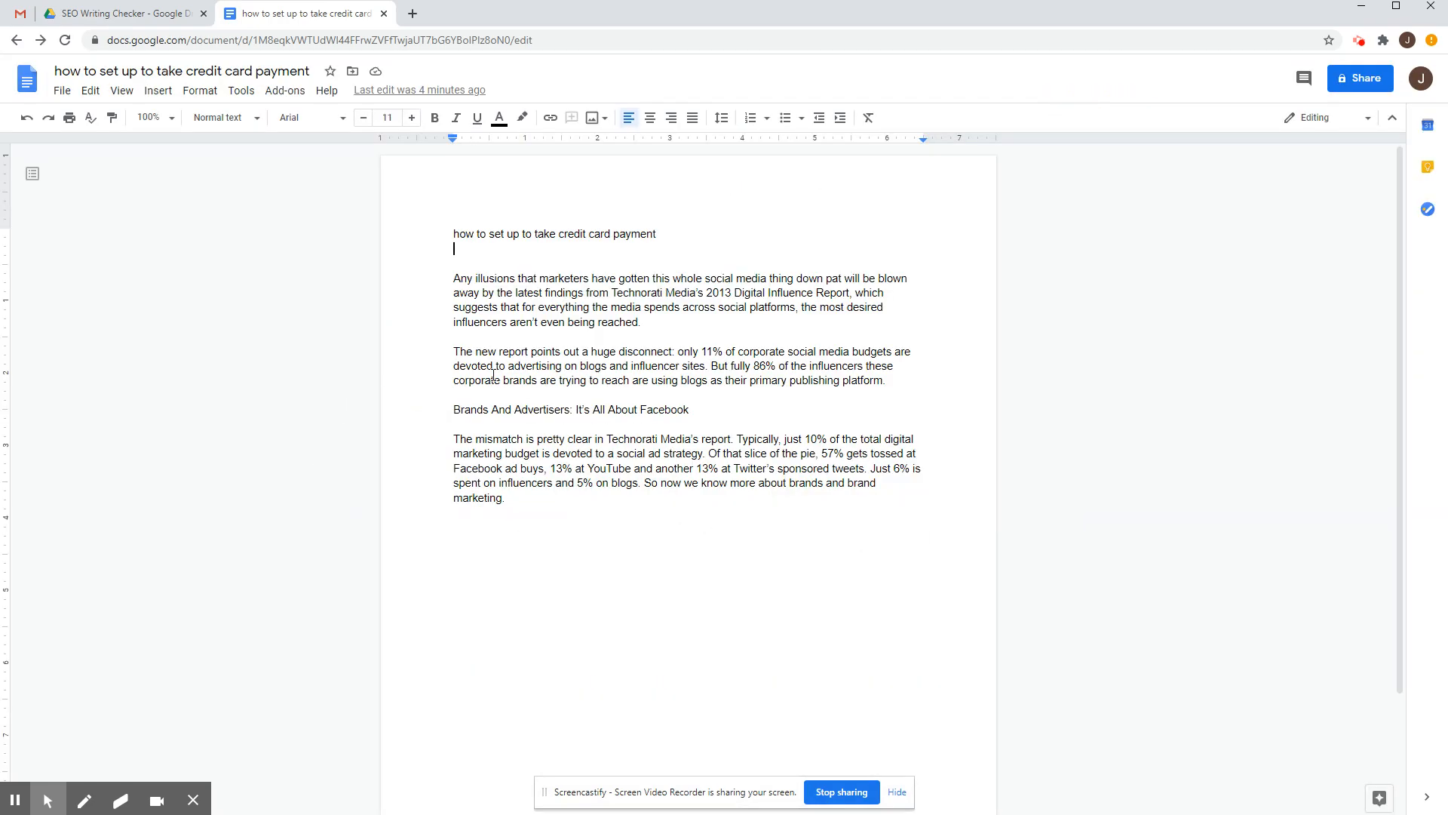
# Copy the headline "how to set up to take credit card payment" and paste it as the document's name
pyautogui.moveTo(454, 234); pyautogui.dragTo(664, 234)
pyautogui.rightClick(550, 238)
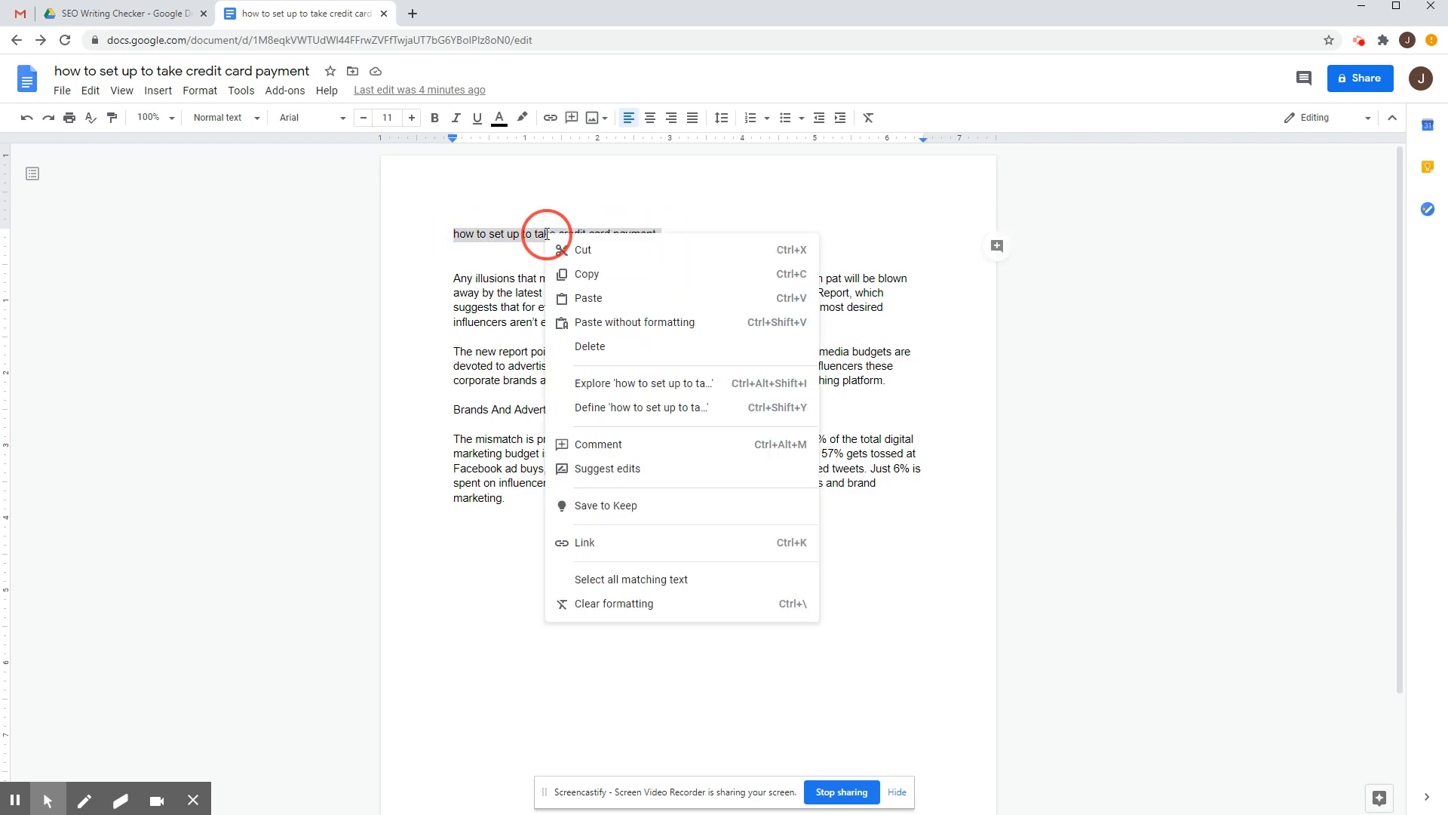
pyautogui.click(604, 279)
pyautogui.click(197, 71)
pyautogui.rightClick(196, 71)
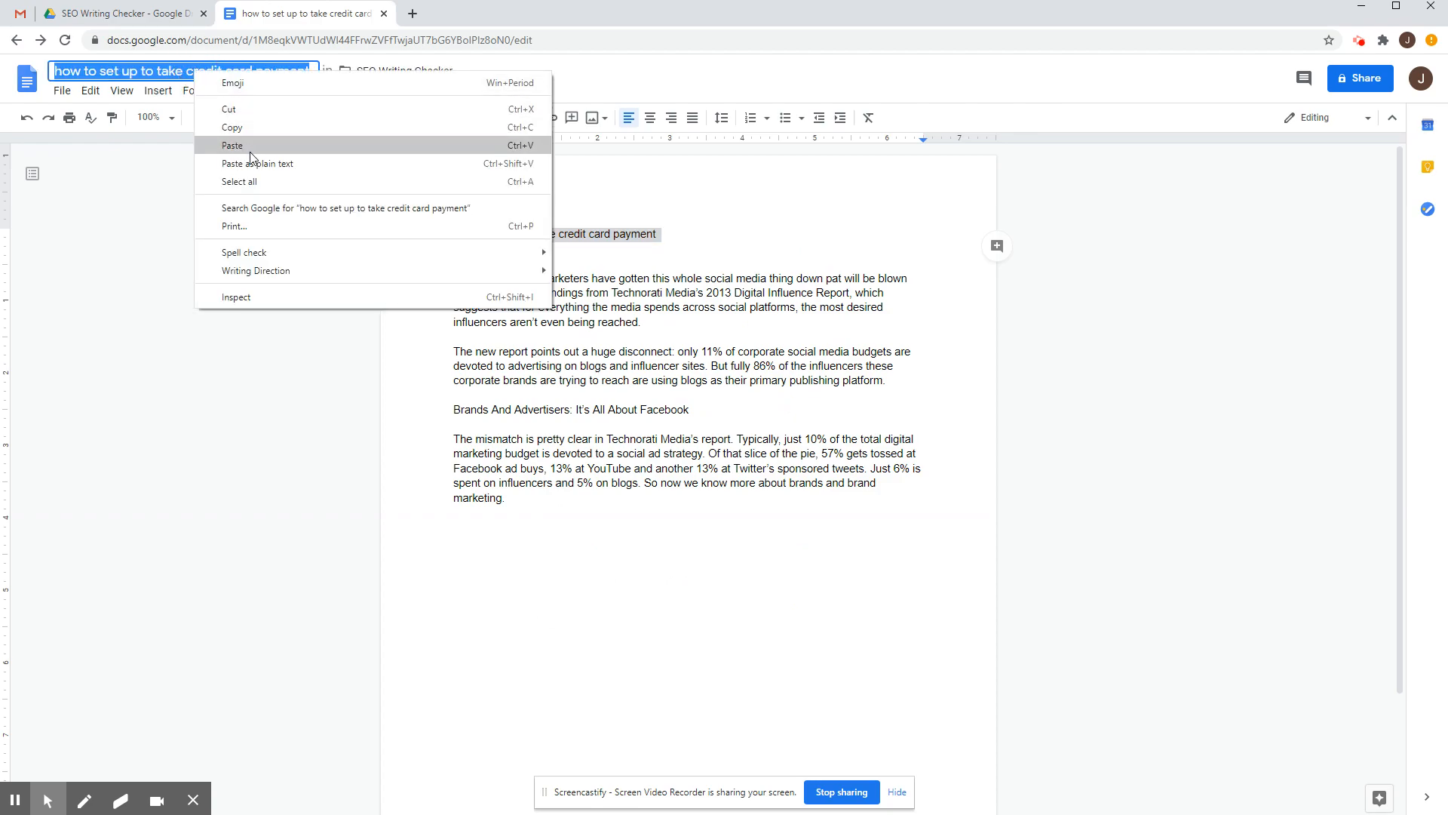
pyautogui.click(246, 145)
pyautogui.click(203, 262)
# Apply the Title paragraph style to the headline "how to set up to take credit card payment"
pyautogui.moveTo(452, 234); pyautogui.dragTo(698, 235)
pyautogui.click(231, 117)
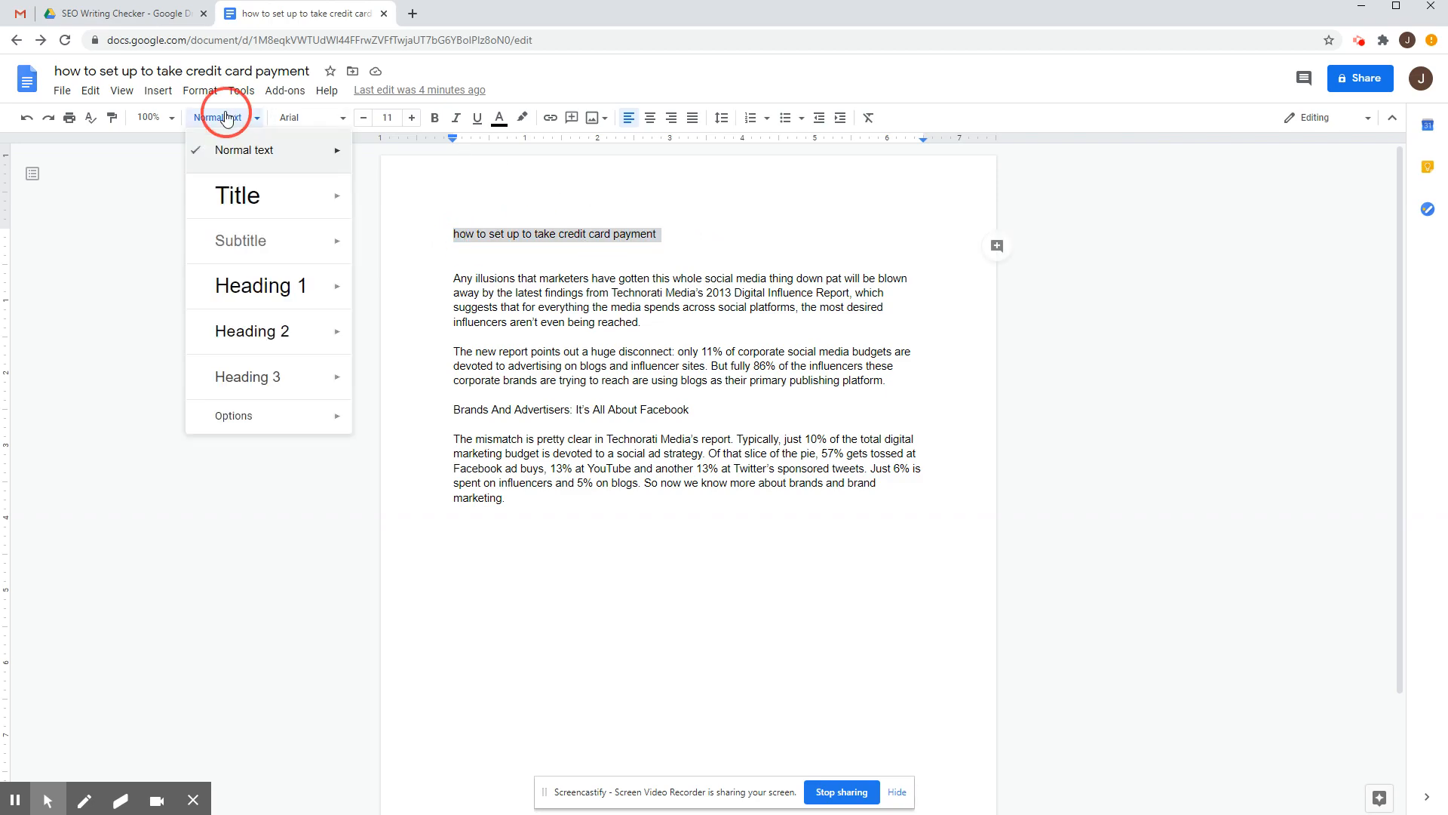
pyautogui.click(233, 194)
pyautogui.click(665, 372)
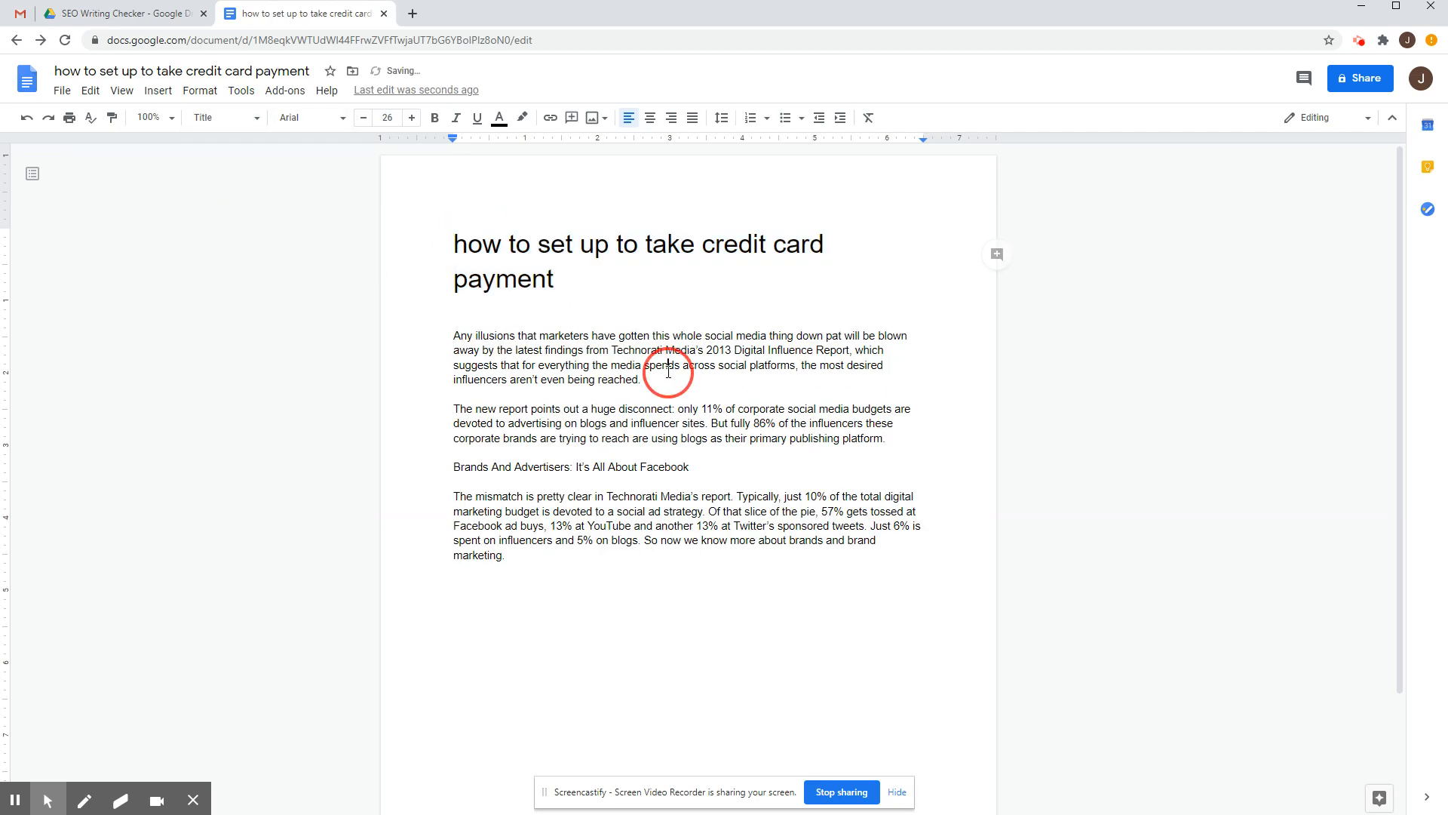
# Insert an extra blank line below the title and look through the available heading styles
pyautogui.click(472, 311)
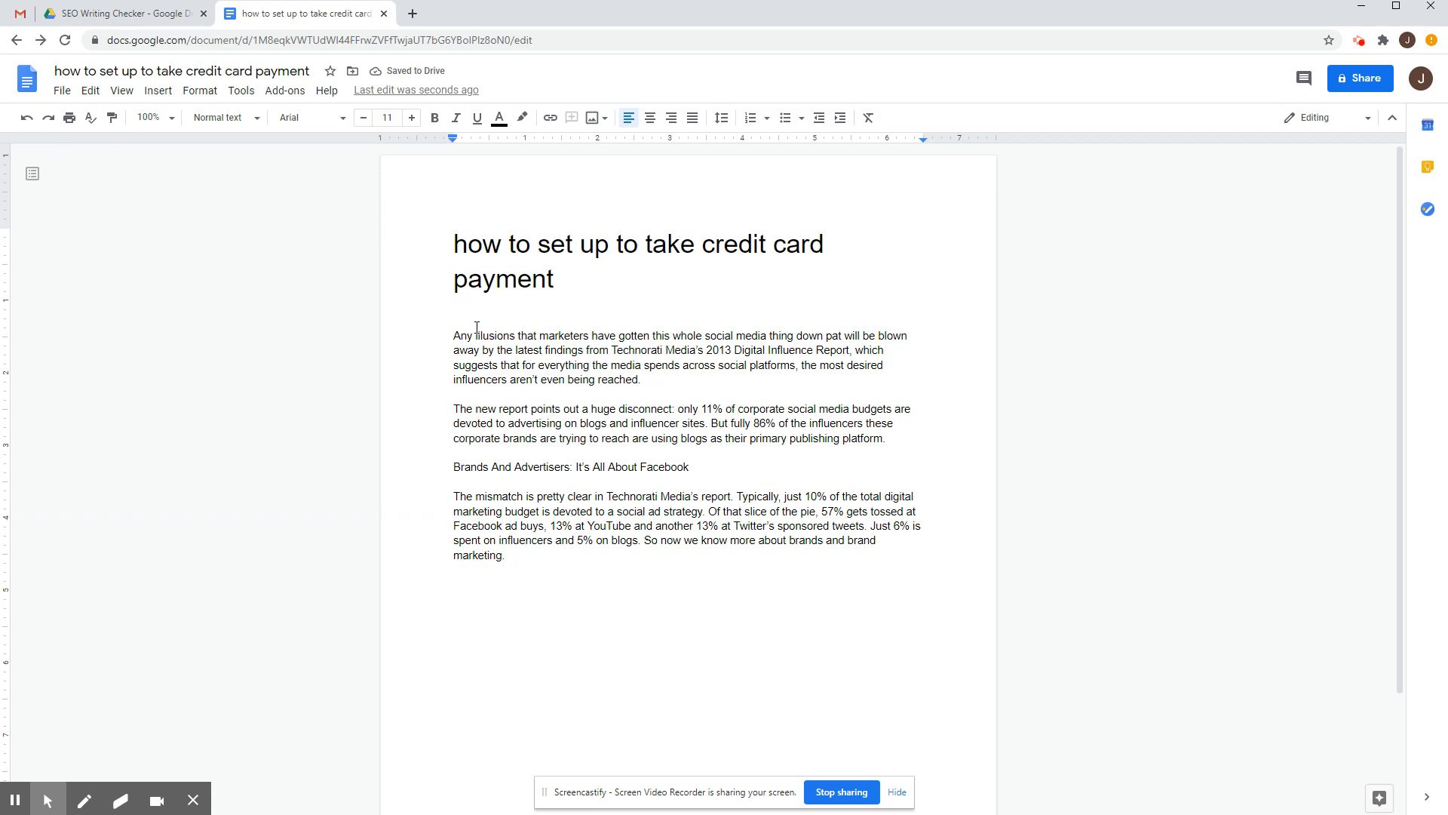
pyautogui.press('Return')
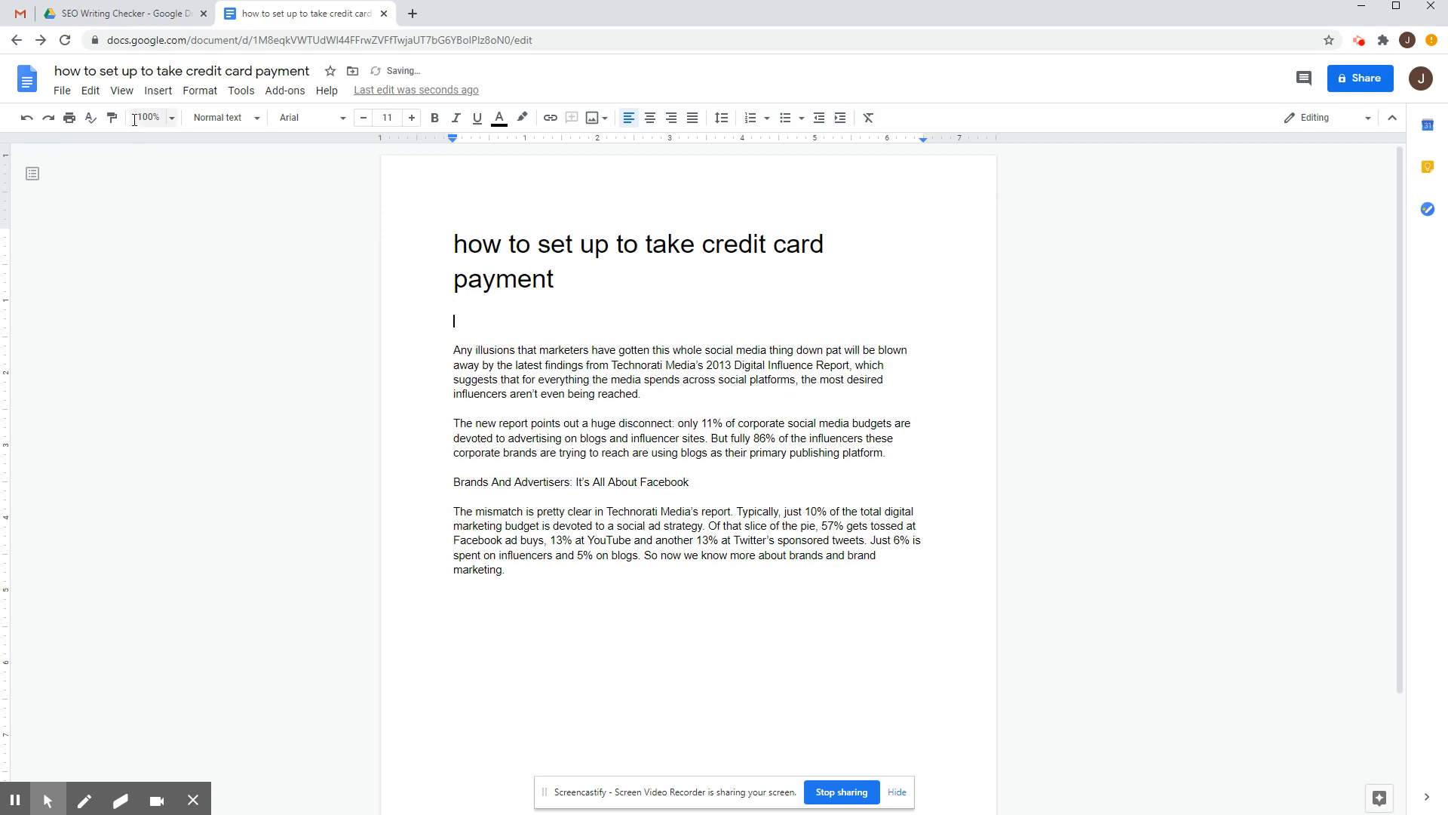
pyautogui.click(254, 117)
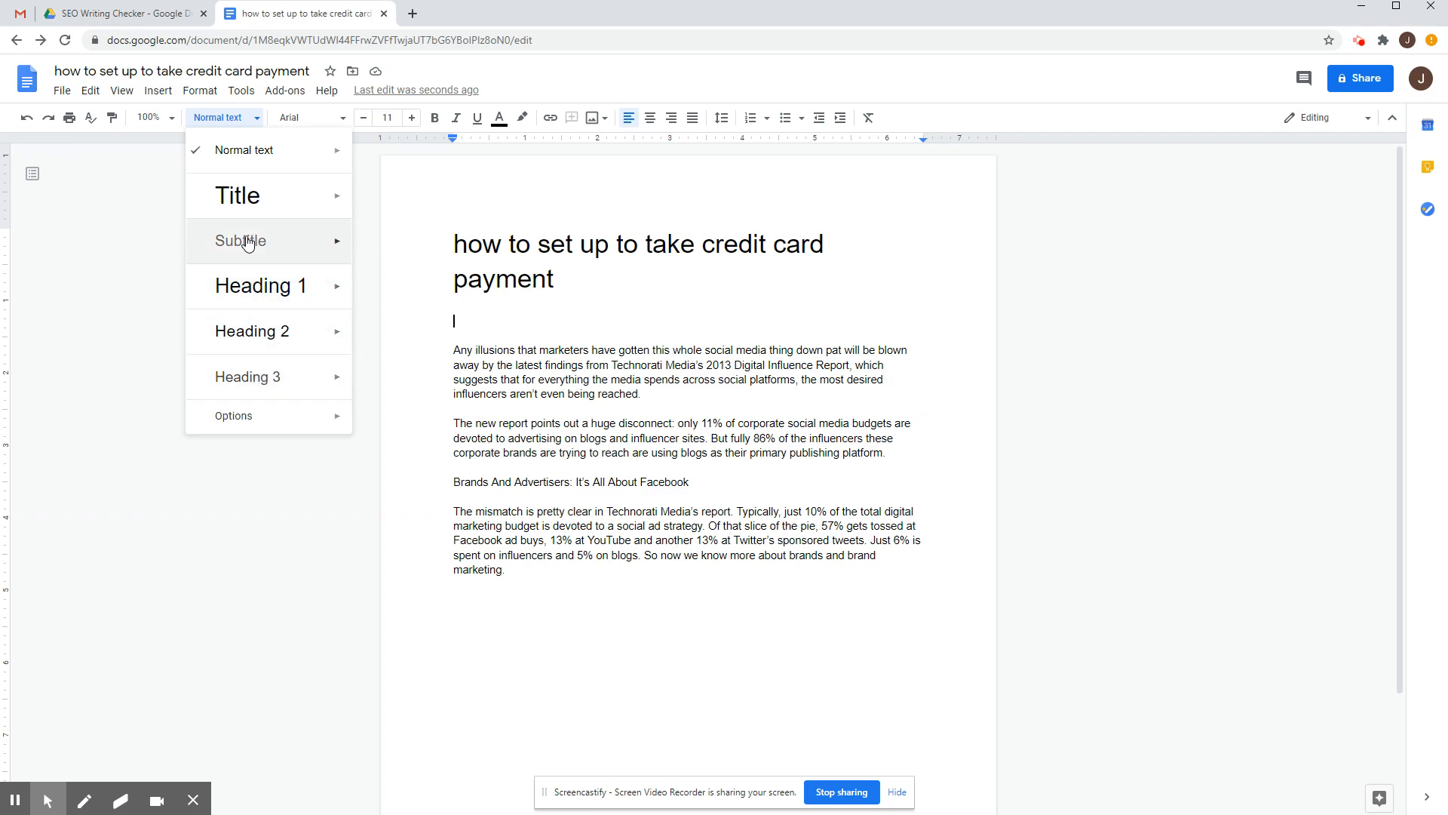
pyautogui.moveTo(296, 357)
pyautogui.moveTo(277, 305)
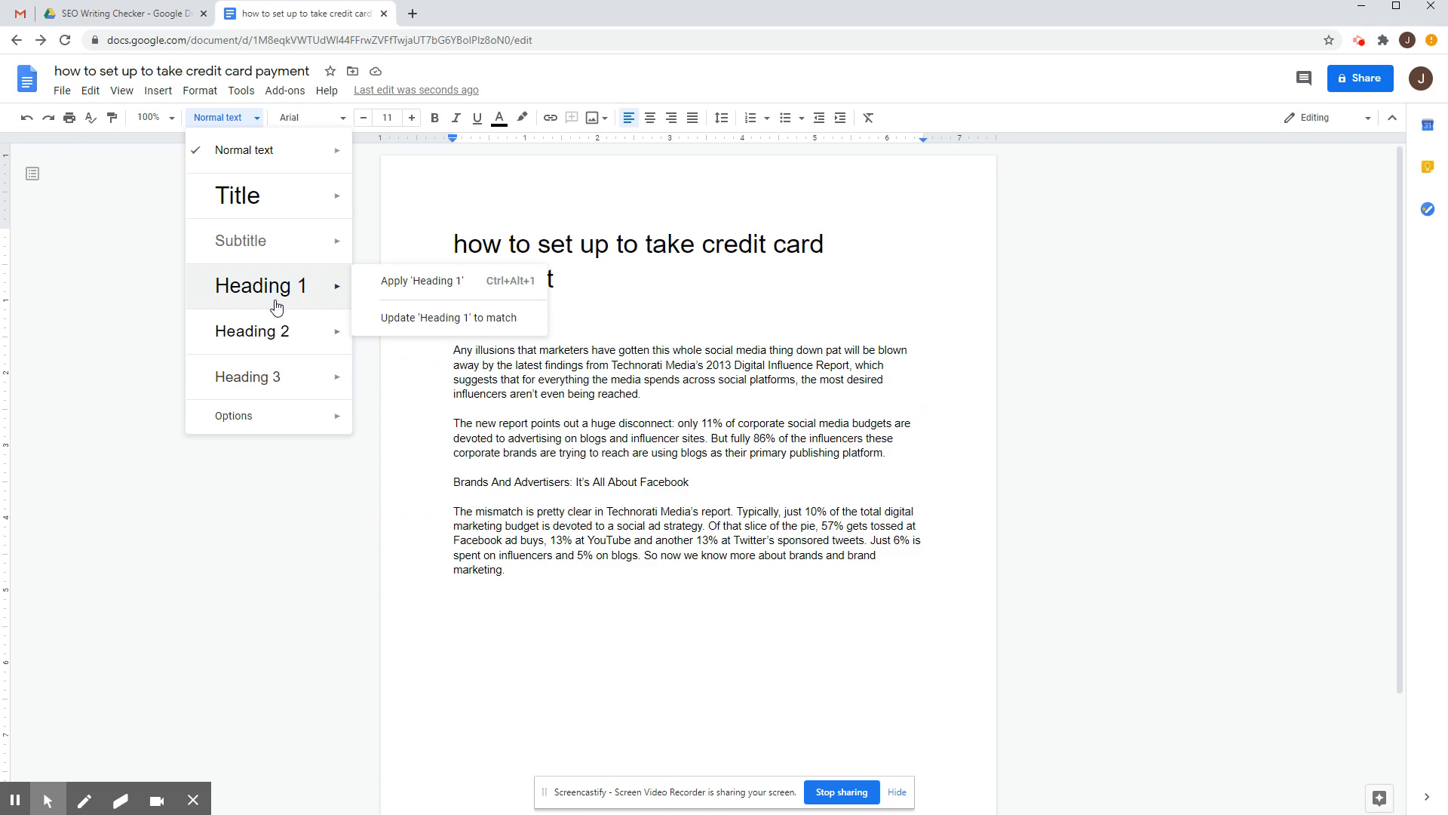
pyautogui.click(646, 392)
# Add the subheading "Credit Card" on its own line directly above the first body paragraph
pyautogui.click(456, 351)
pyautogui.press('Return')
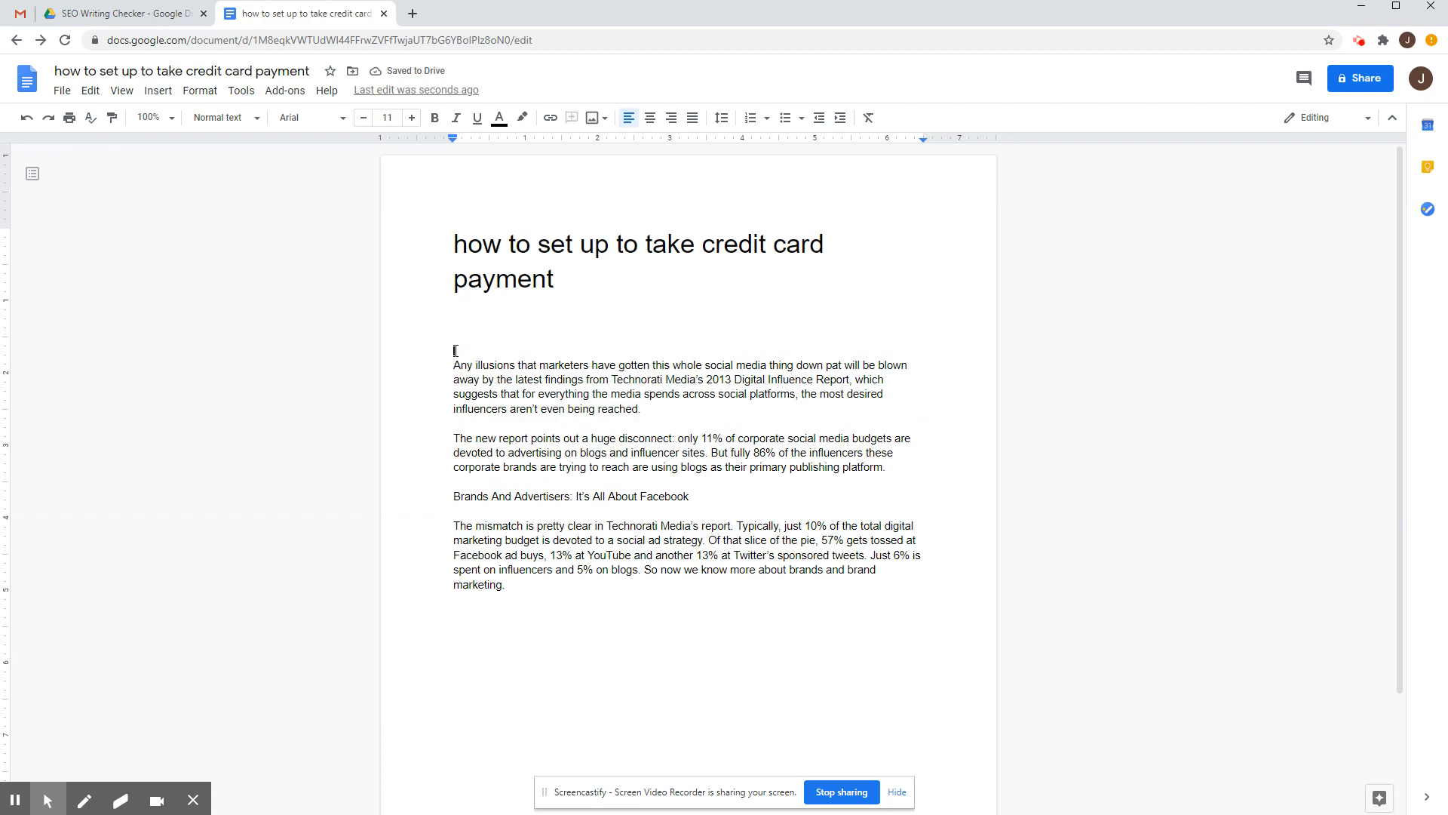
pyautogui.write('Credit CArd')
pyautogui.click(497, 349)
pyautogui.press('BackSpace')
pyautogui.write('ard')
# Make the "Credit Card" subheading bold
pyautogui.moveTo(457, 350); pyautogui.dragTo(678, 354)
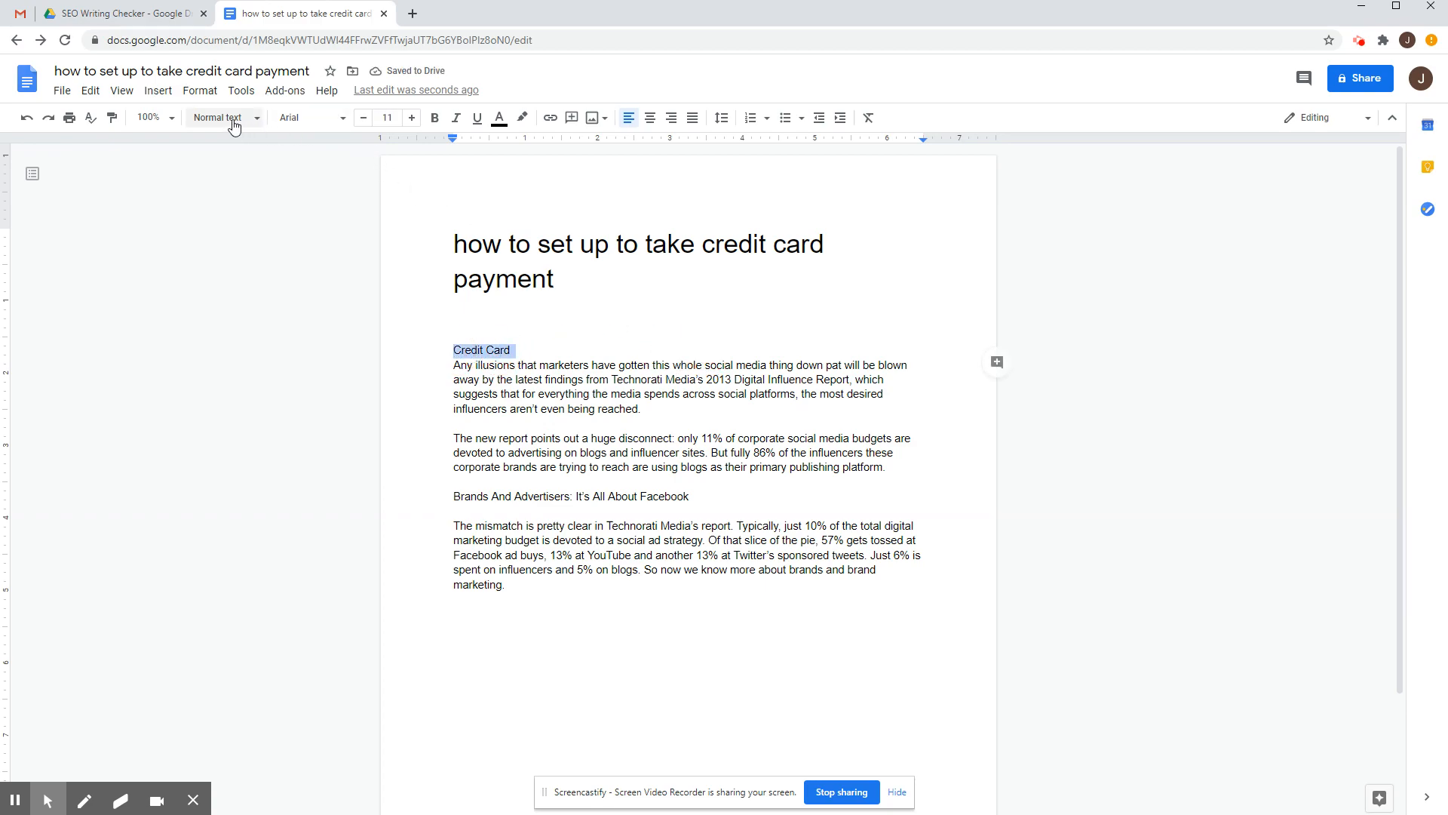
pyautogui.click(435, 119)
pyautogui.click(530, 501)
# Add the subheading "Credit Card Processing" above the second body paragraph, correcting its capitalization and spelling
pyautogui.click(465, 423)
pyautogui.press('Return')
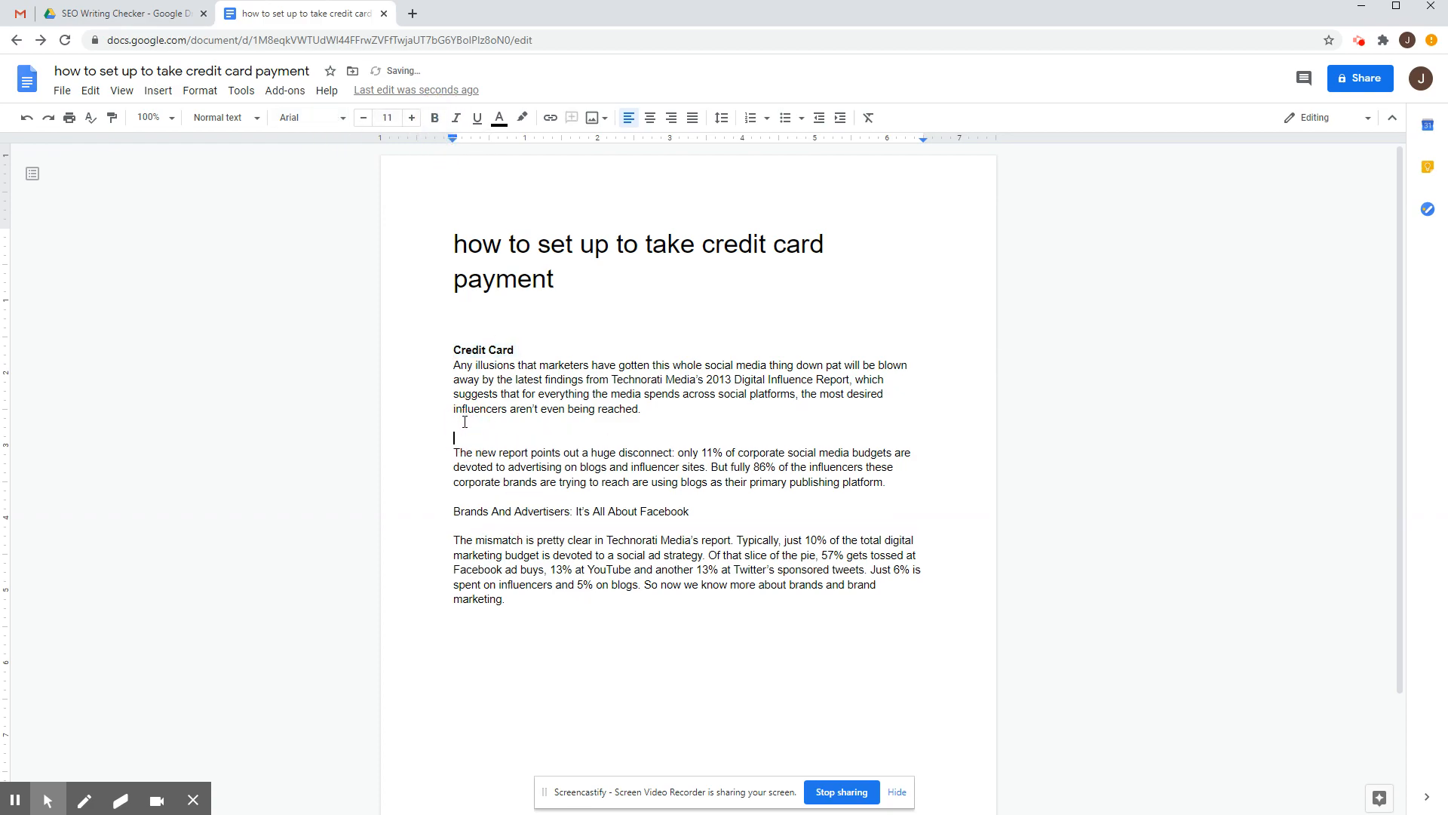
pyautogui.write('Credit')
pyautogui.press('BackSpace')
pyautogui.press('BackSpace')
pyautogui.write('t CArd Processign')
pyautogui.click(498, 440)
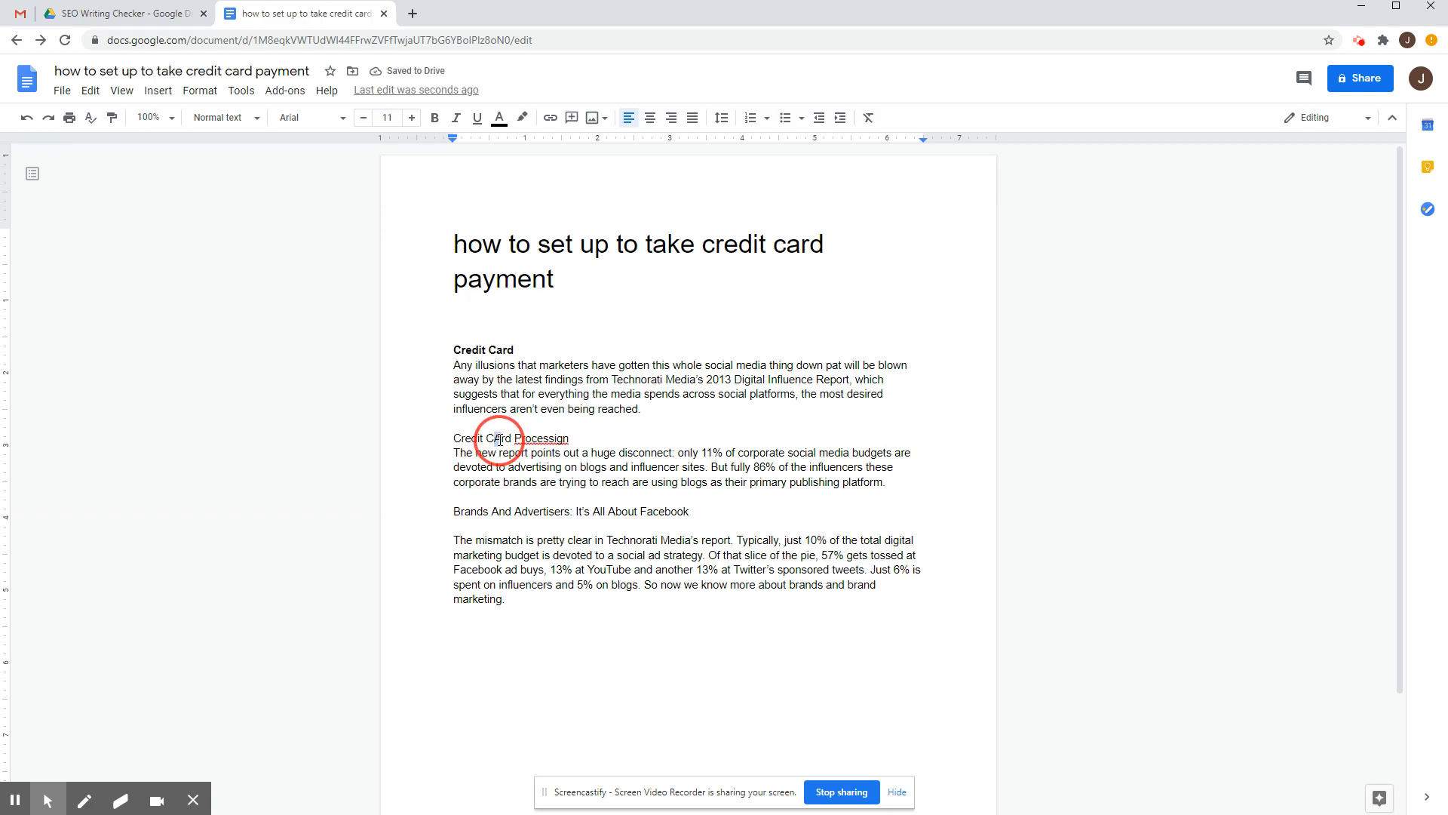
pyautogui.press('BackSpace')
pyautogui.write('a')
pyautogui.rightClick(540, 442)
pyautogui.click(603, 489)
# Add the subheading "Credit Card Debt" above the "Brands And Advertisers" line and remove the blank line below that line
pyautogui.click(455, 507)
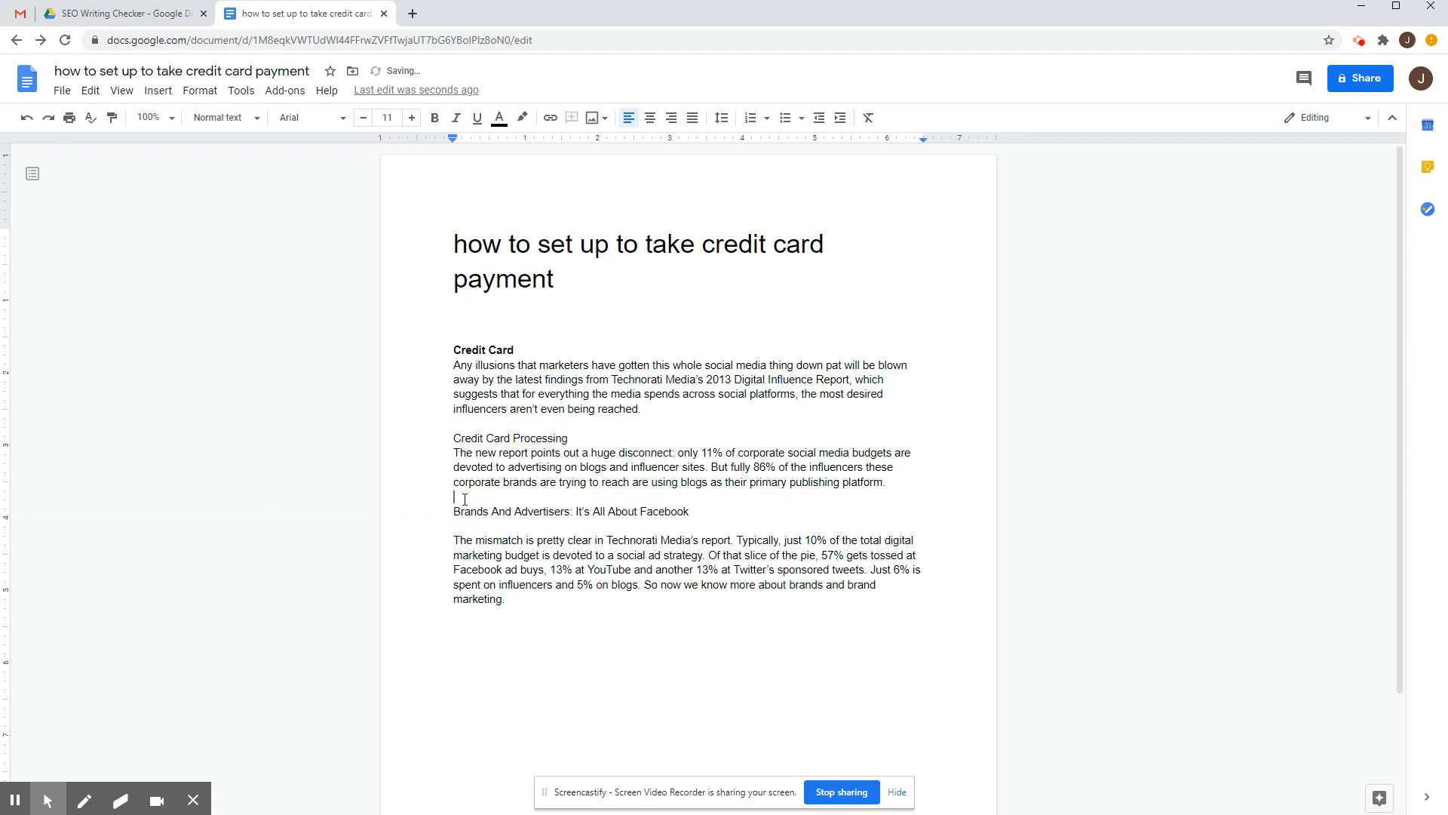
pyautogui.press('Return')
pyautogui.write('Cred')
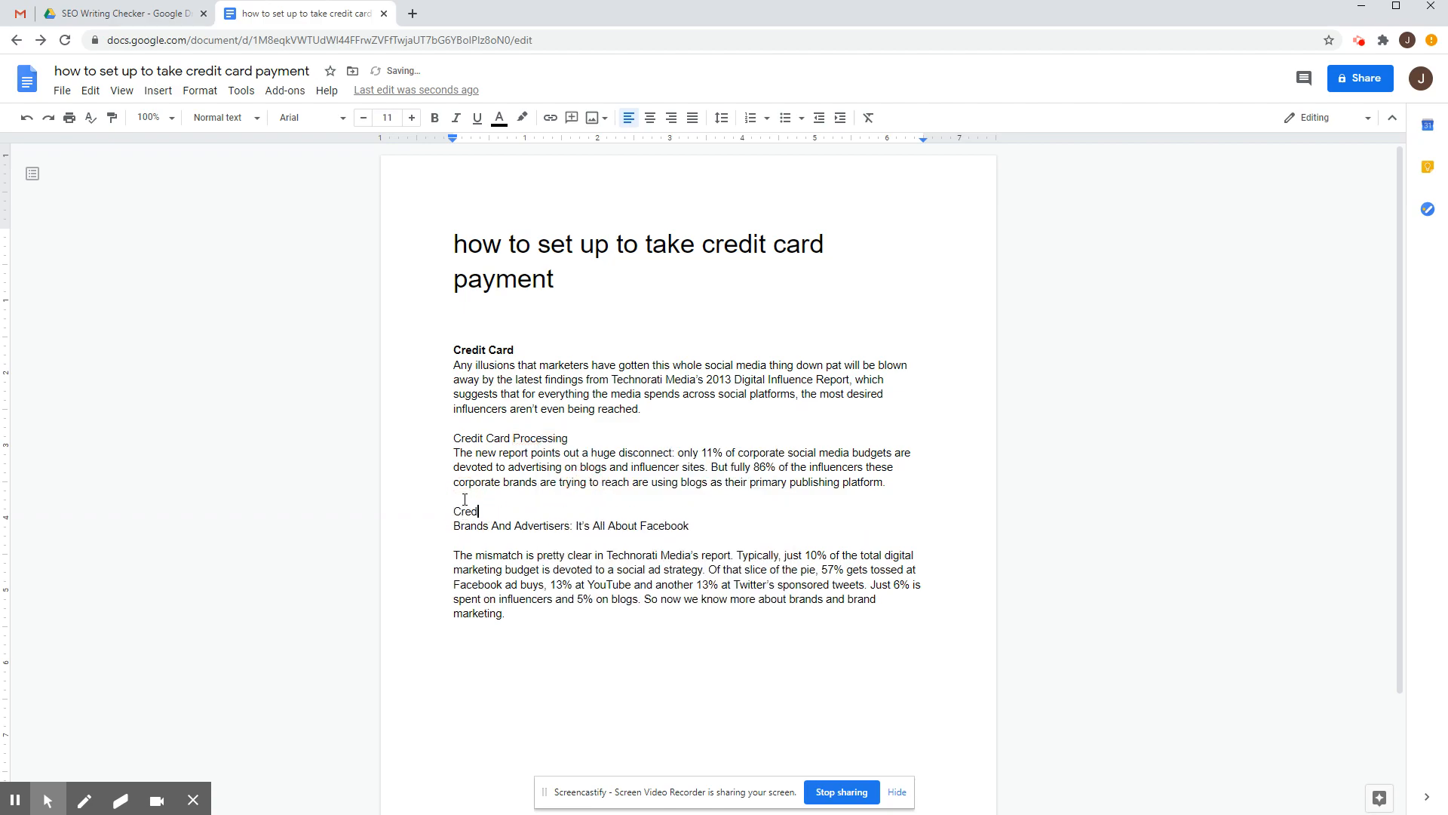
pyautogui.write('it Card Debt')
pyautogui.click(454, 544)
pyautogui.press('Delete')
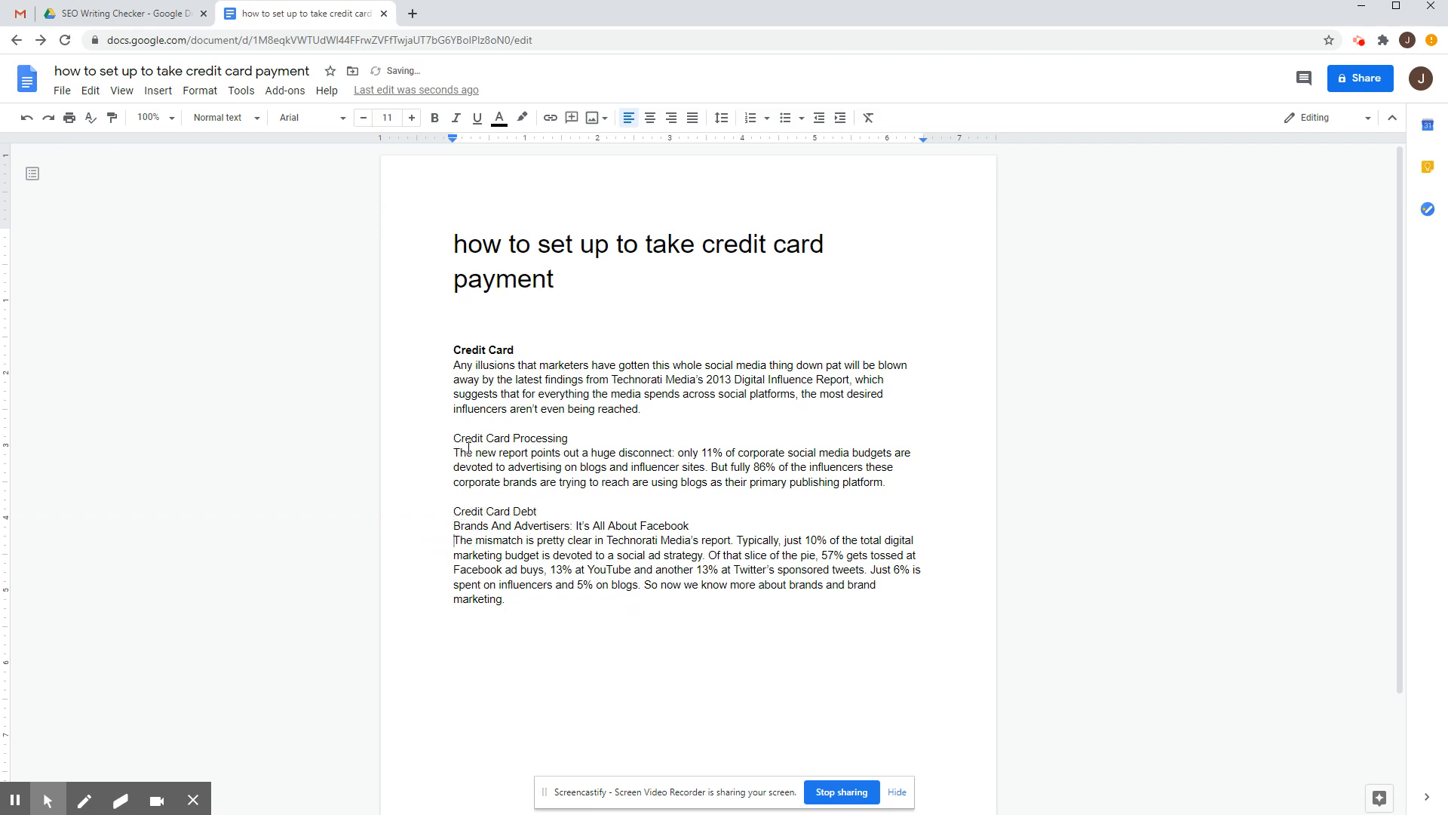
# Make the "Credit Card Processing" and "Credit Card Debt" subheadings bold
pyautogui.moveTo(454, 439); pyautogui.dragTo(570, 438)
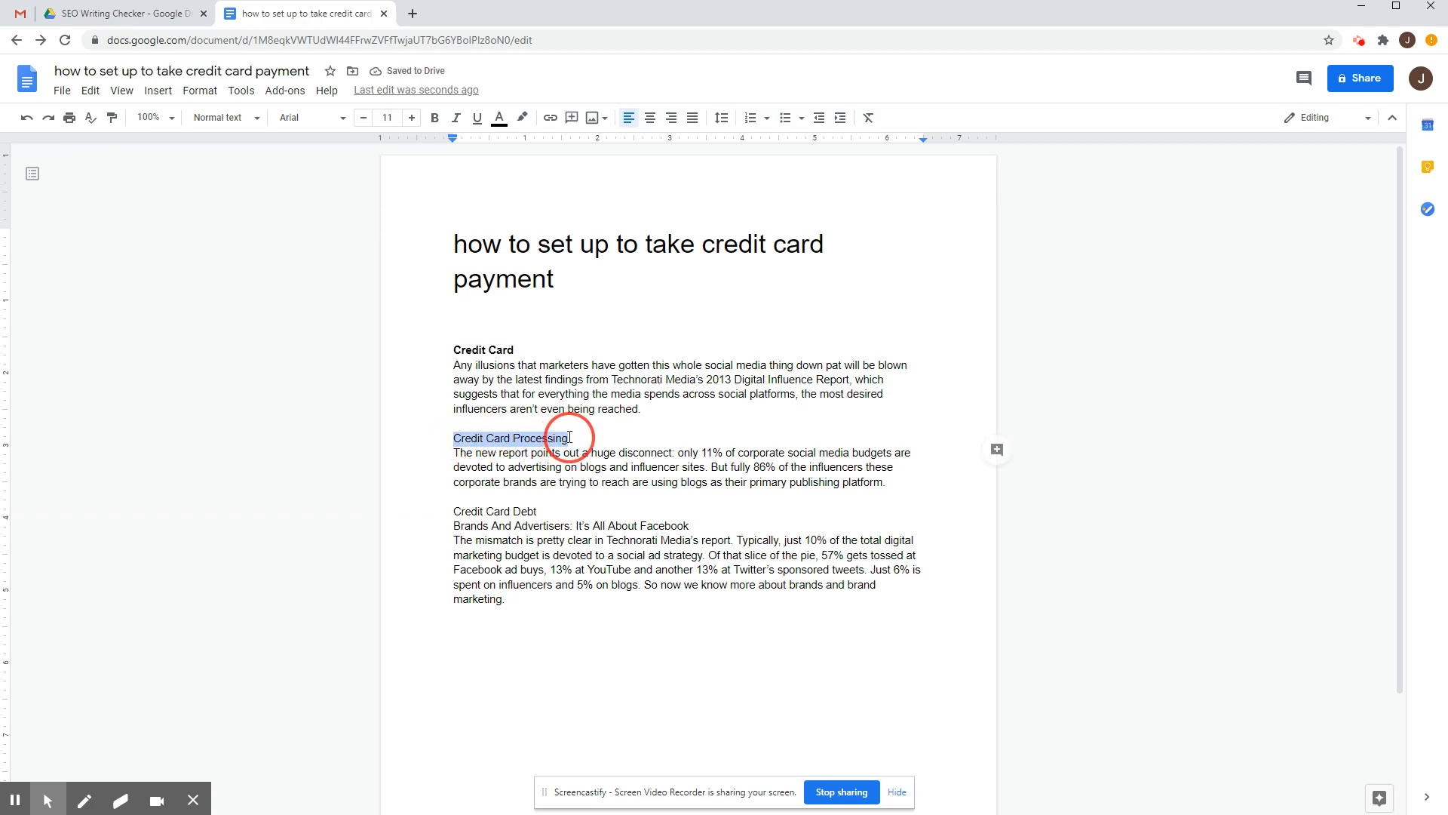
pyautogui.click(433, 119)
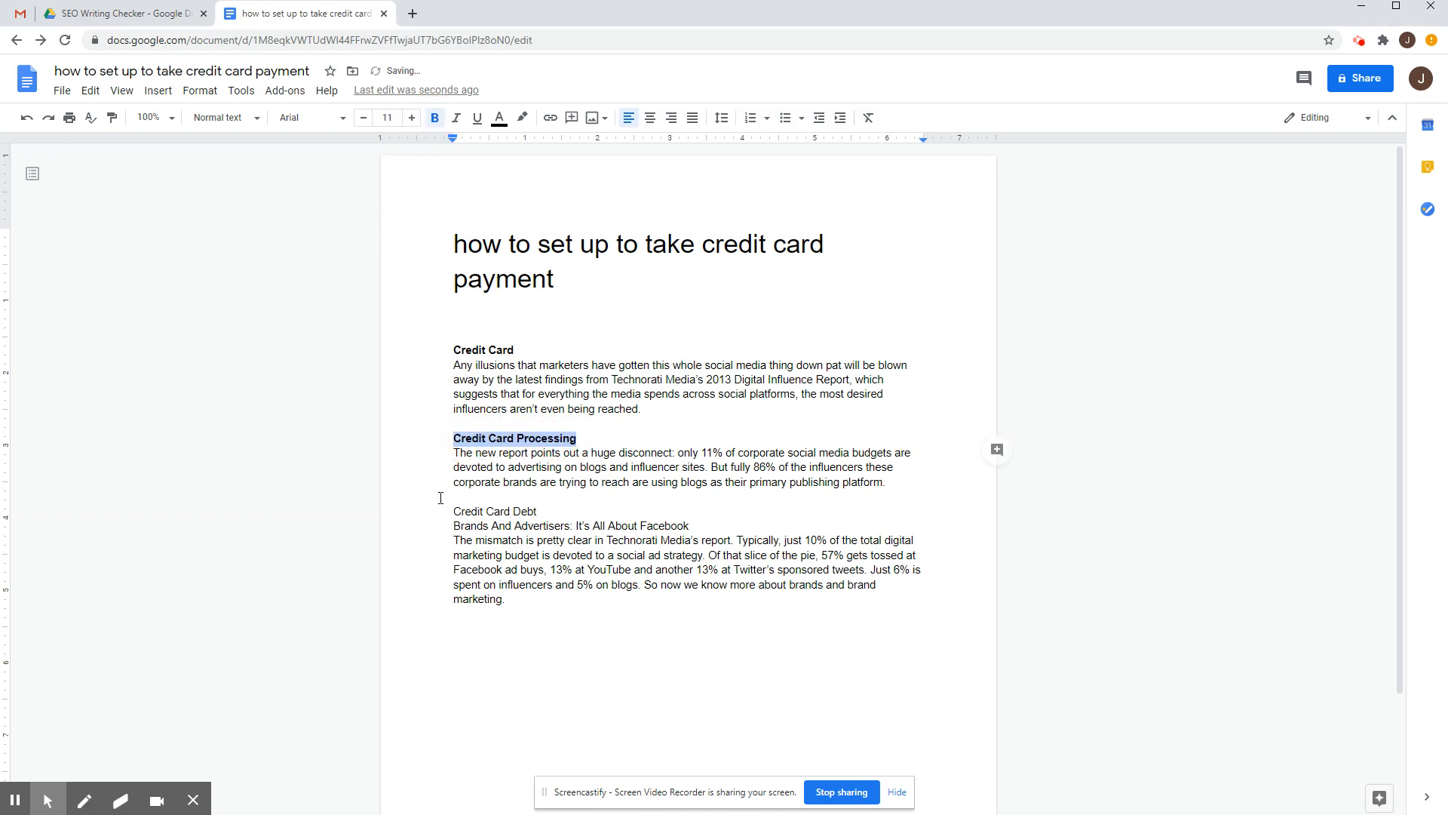
pyautogui.moveTo(453, 512); pyautogui.dragTo(537, 511)
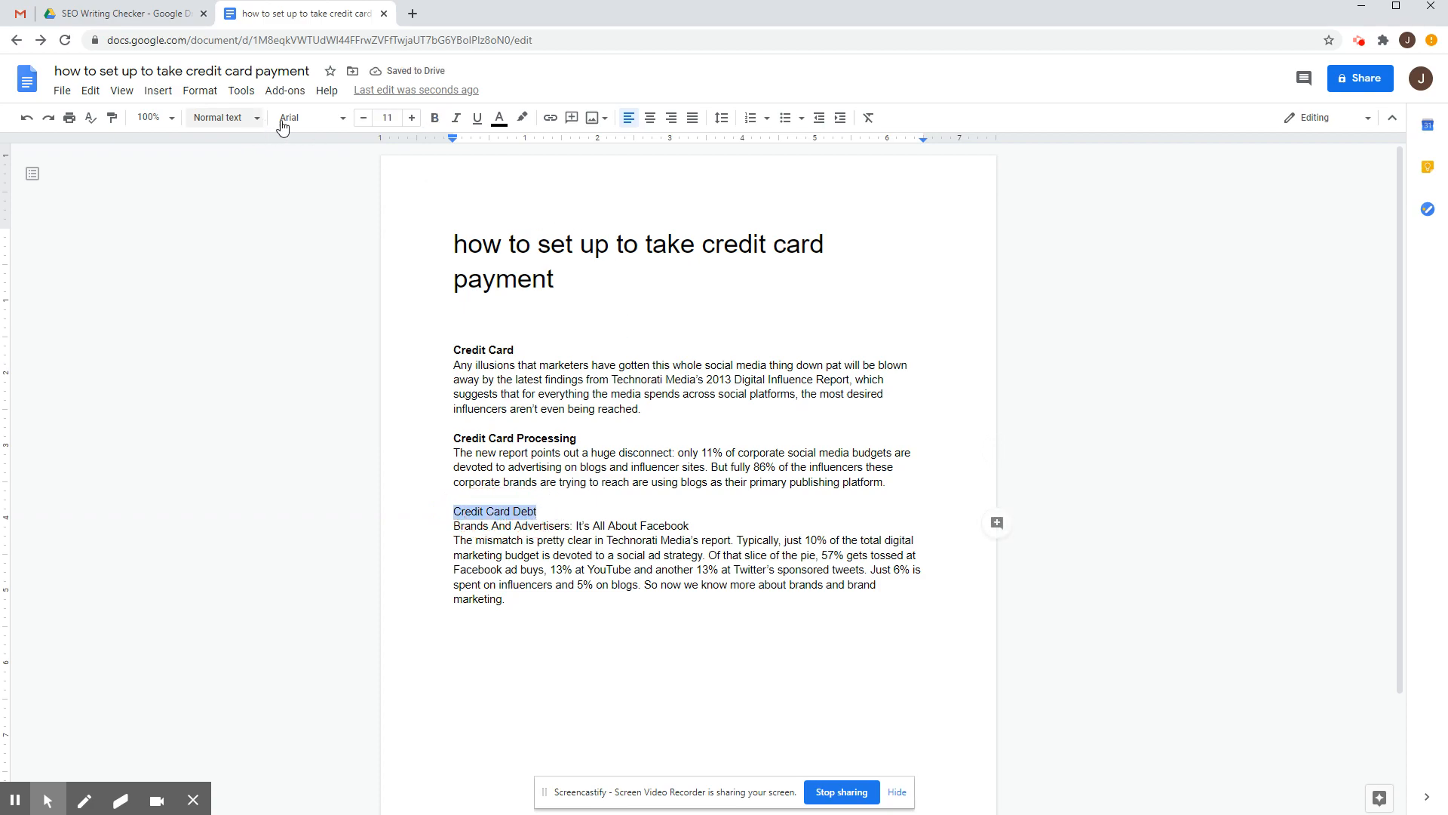
pyautogui.click(435, 118)
pyautogui.click(608, 467)
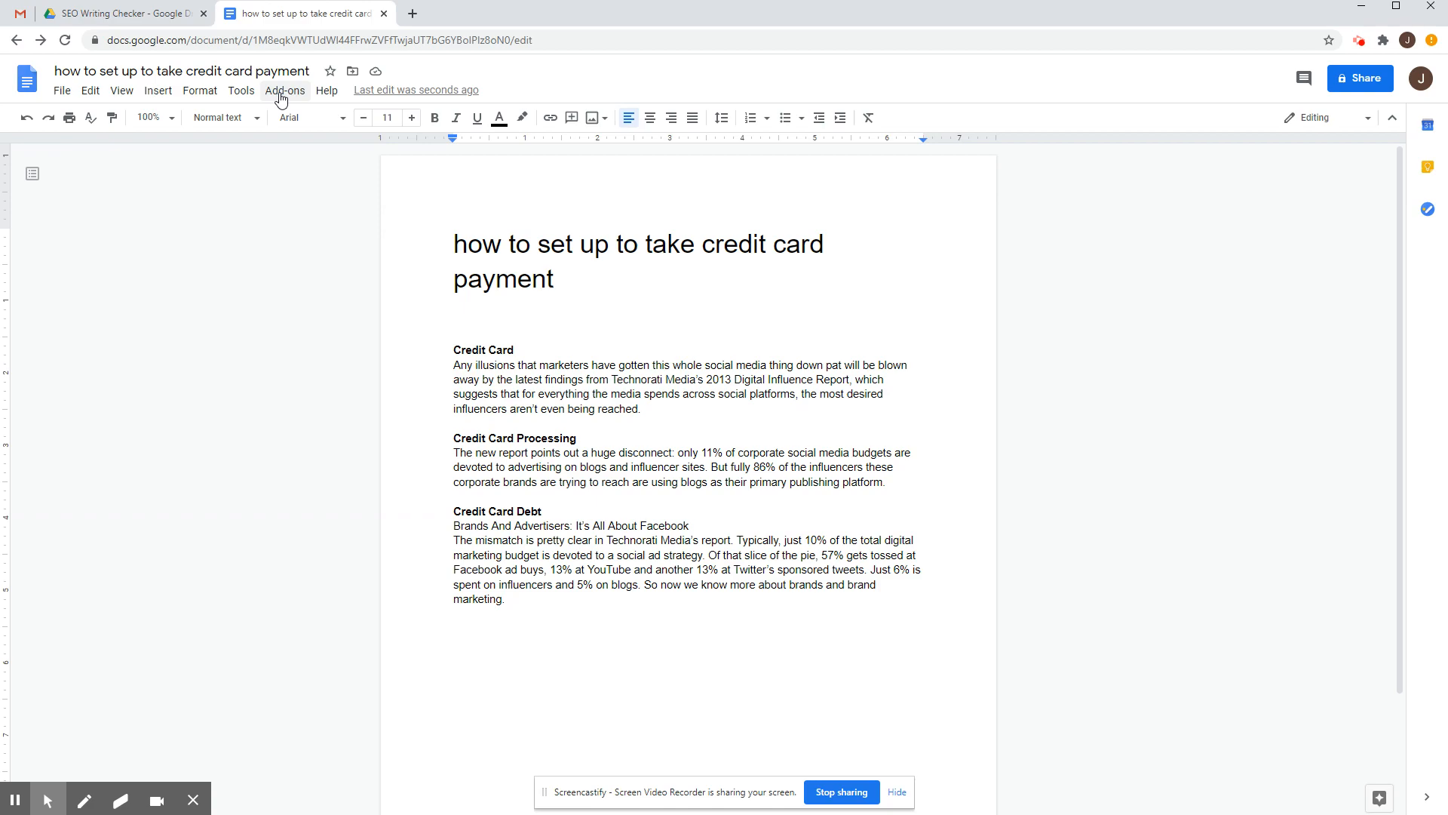
# Show the GDoc SEO Assistant add-on beside the document
pyautogui.click(281, 97)
pyautogui.moveTo(298, 158)
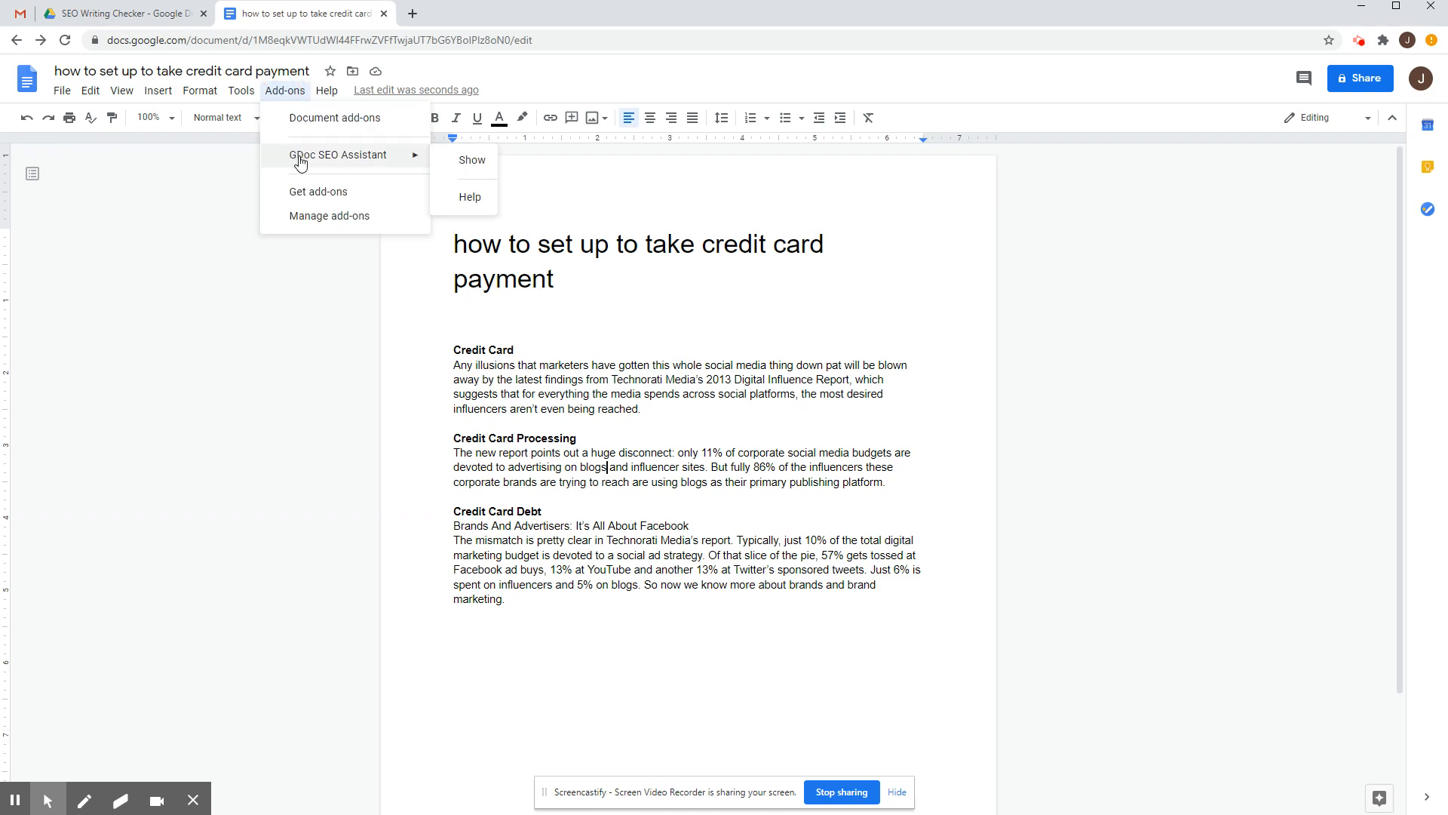
pyautogui.click(471, 160)
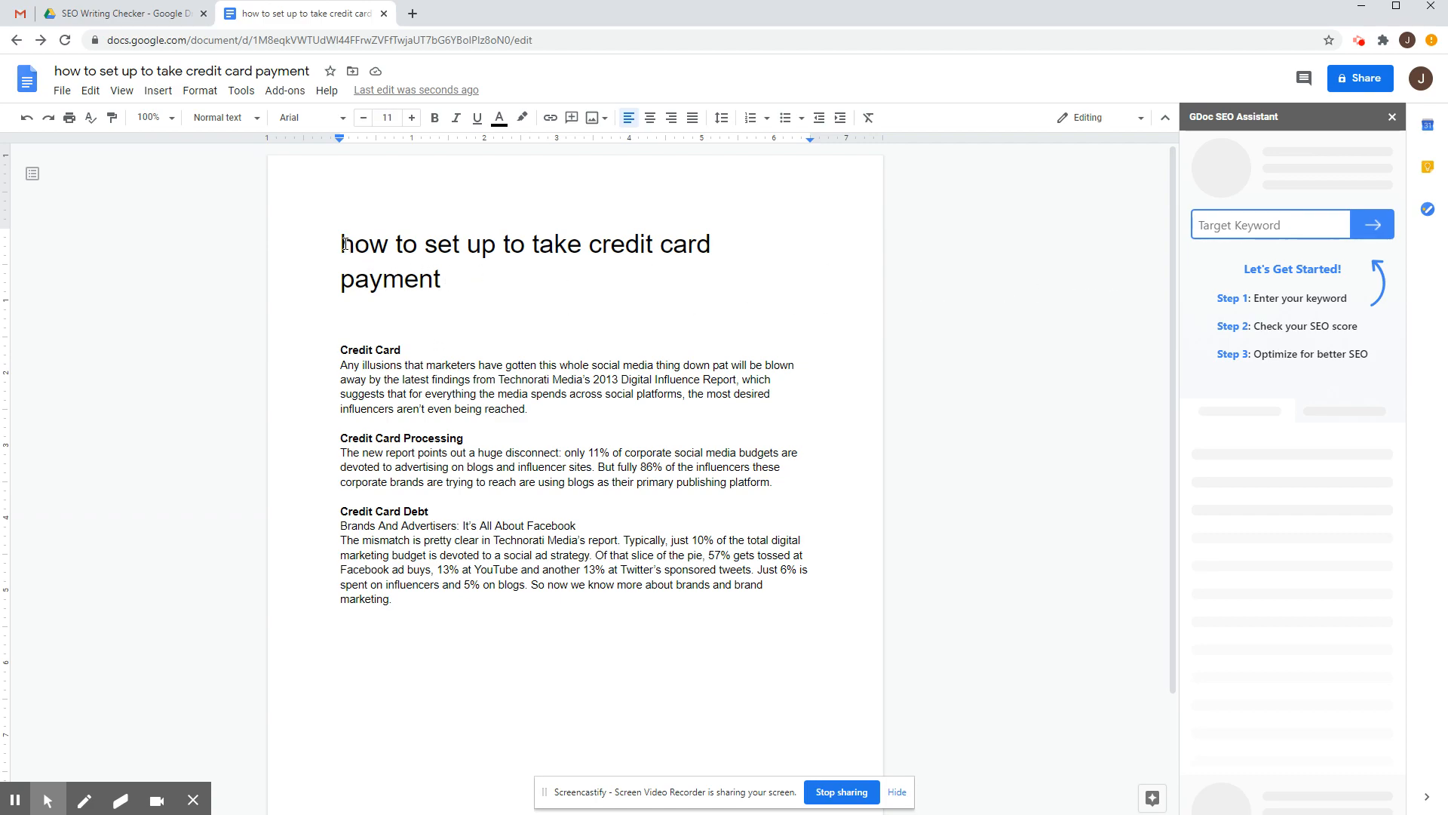
# Copy the article title into the SEO assistant as the target keyword and run the SEO check
pyautogui.moveTo(343, 245); pyautogui.dragTo(468, 281)
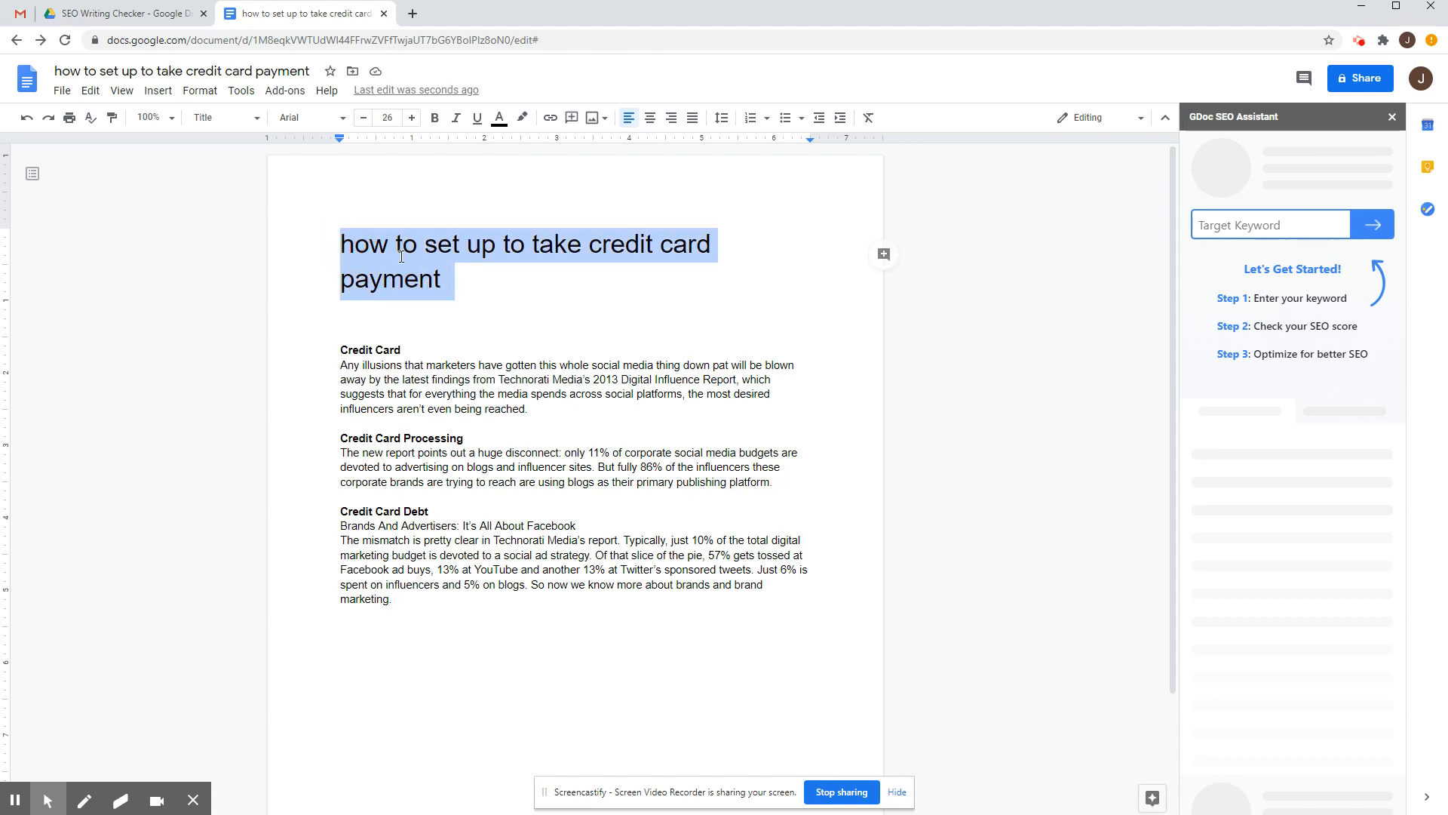
pyautogui.rightClick(354, 246)
pyautogui.click(449, 283)
pyautogui.rightClick(1222, 219)
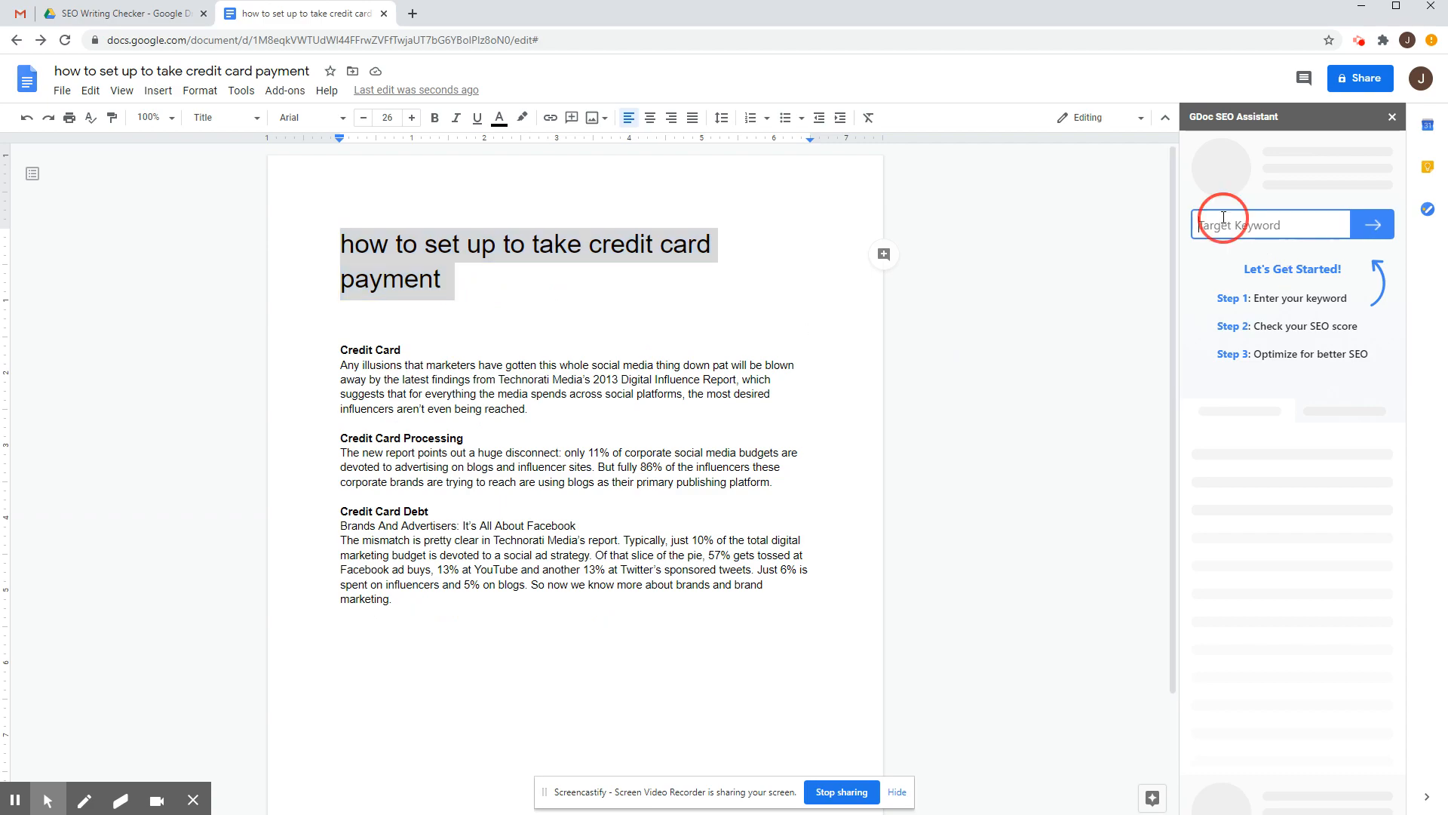
pyautogui.click(1259, 337)
pyautogui.click(1373, 226)
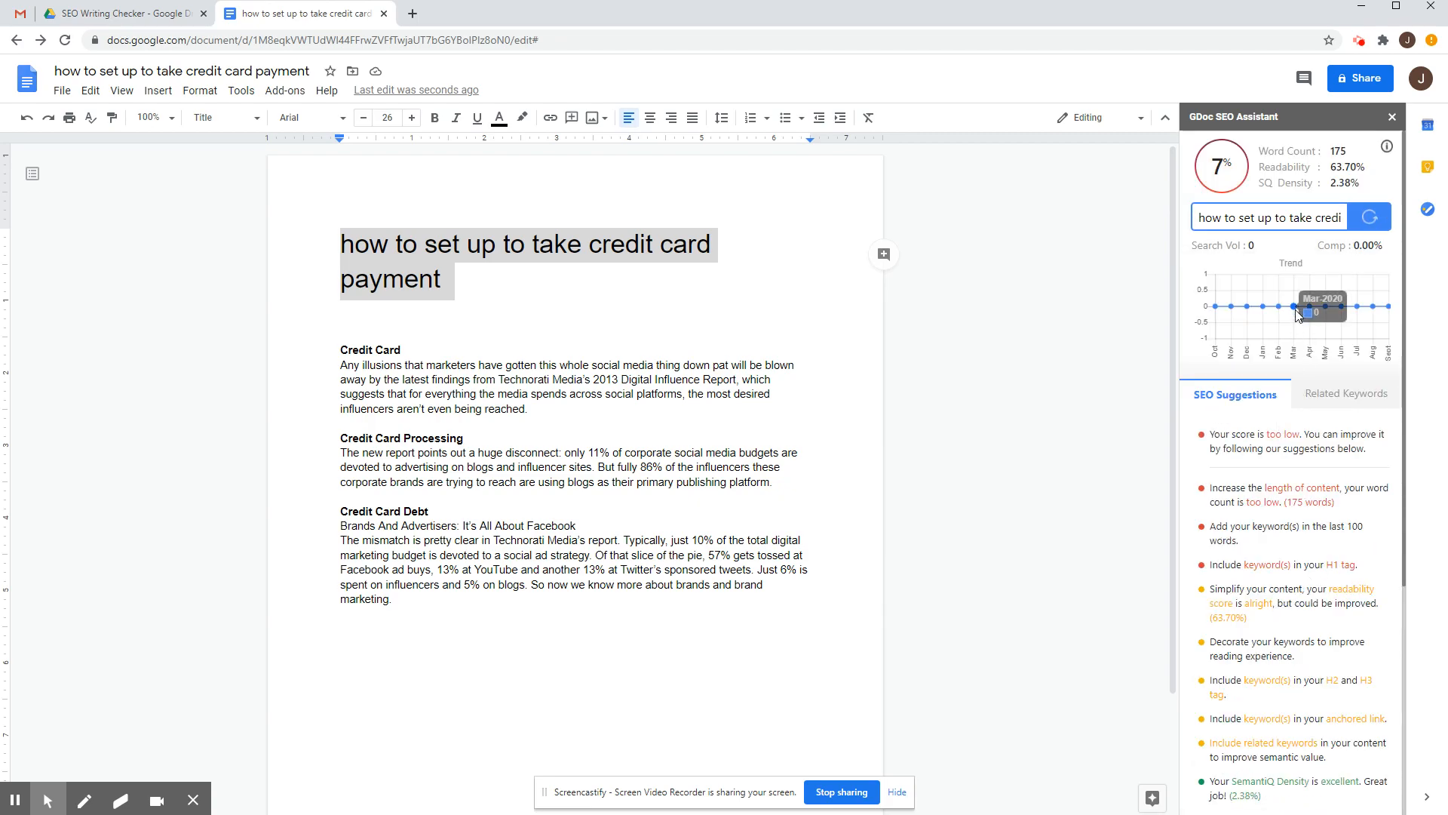
# Examine the SEO score, word count, readability, keyword trend and the list of SEO suggestions
pyautogui.scroll(-5, 1275, 625)
pyautogui.scroll(5, 1297, 603)
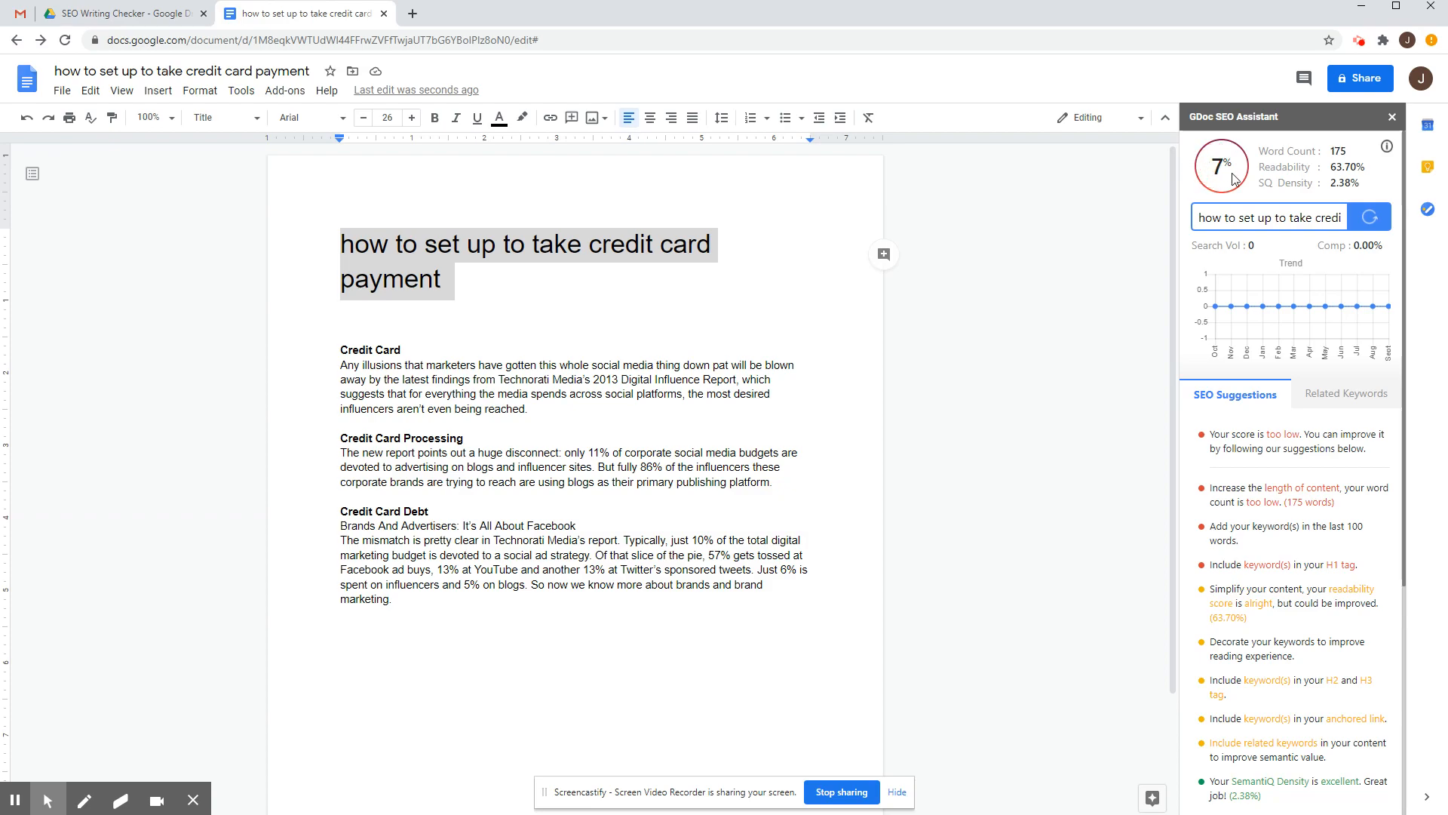
pyautogui.moveTo(1331, 152); pyautogui.dragTo(1336, 152)
pyautogui.click(1337, 156)
pyautogui.scroll(-5, 1297, 453)
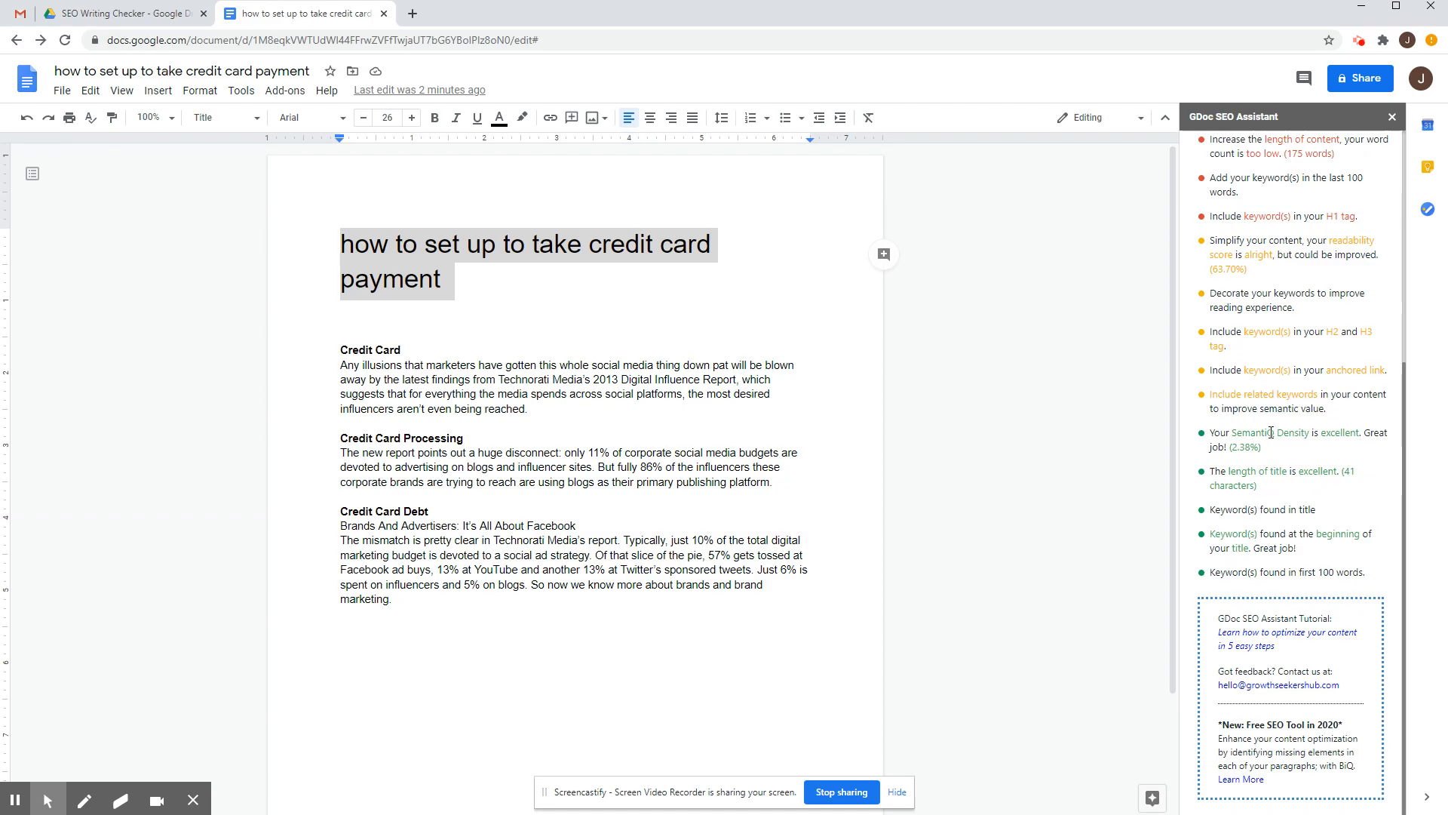
pyautogui.scroll(5, 1290, 451)
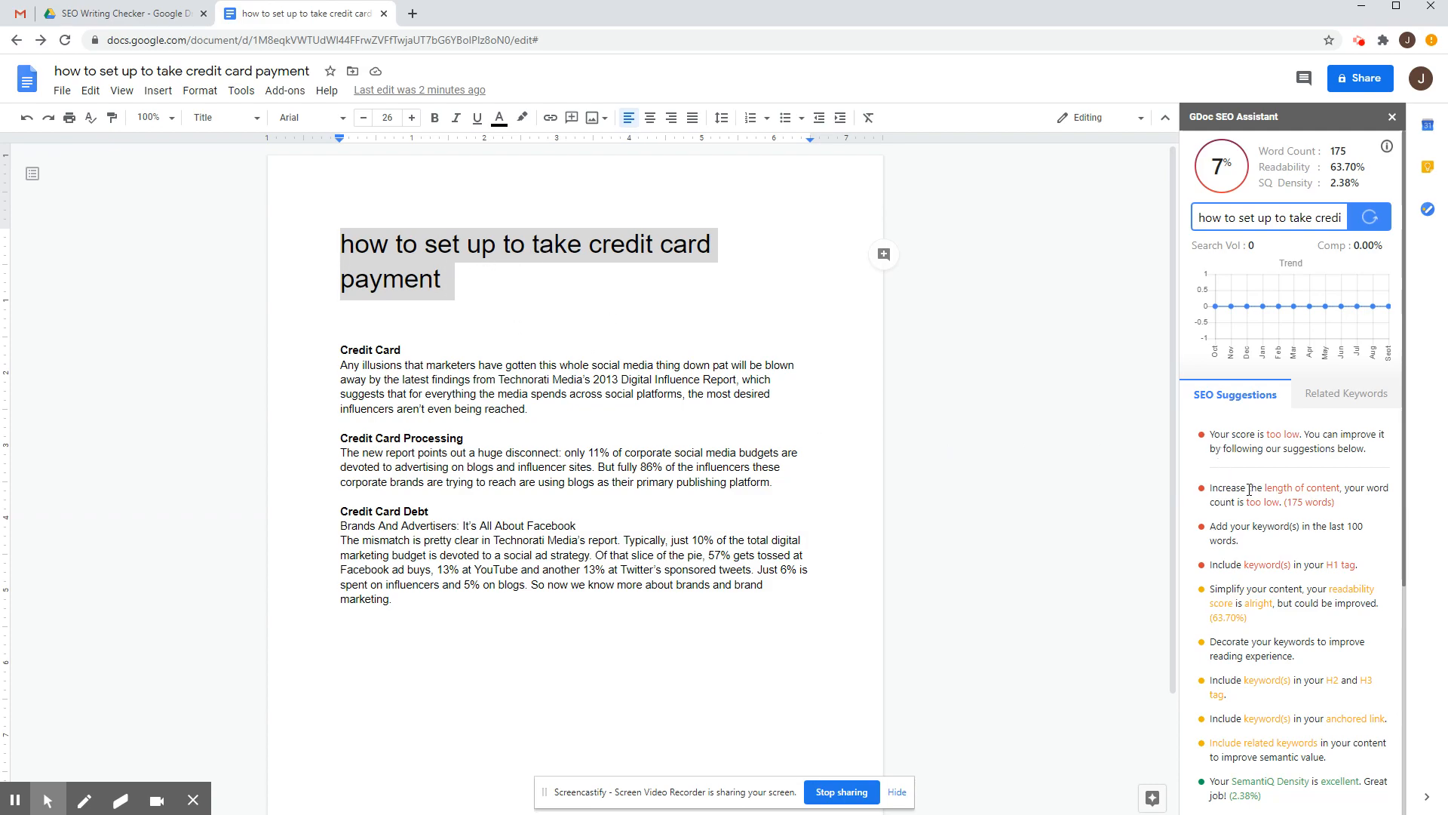
pyautogui.scroll(-1, 1274, 395)
pyautogui.moveTo(1209, 359); pyautogui.dragTo(1258, 403)
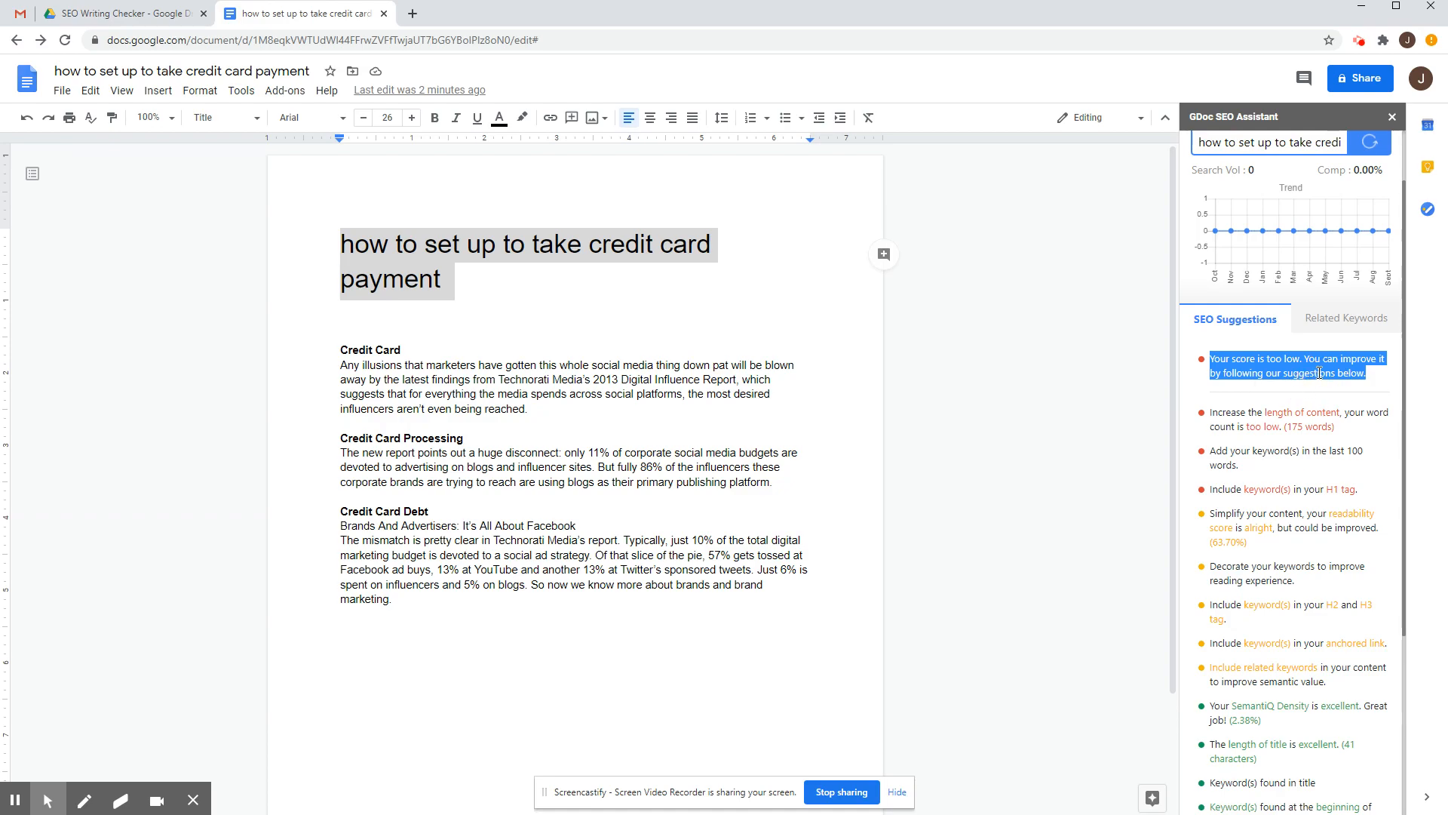
pyautogui.click(1293, 424)
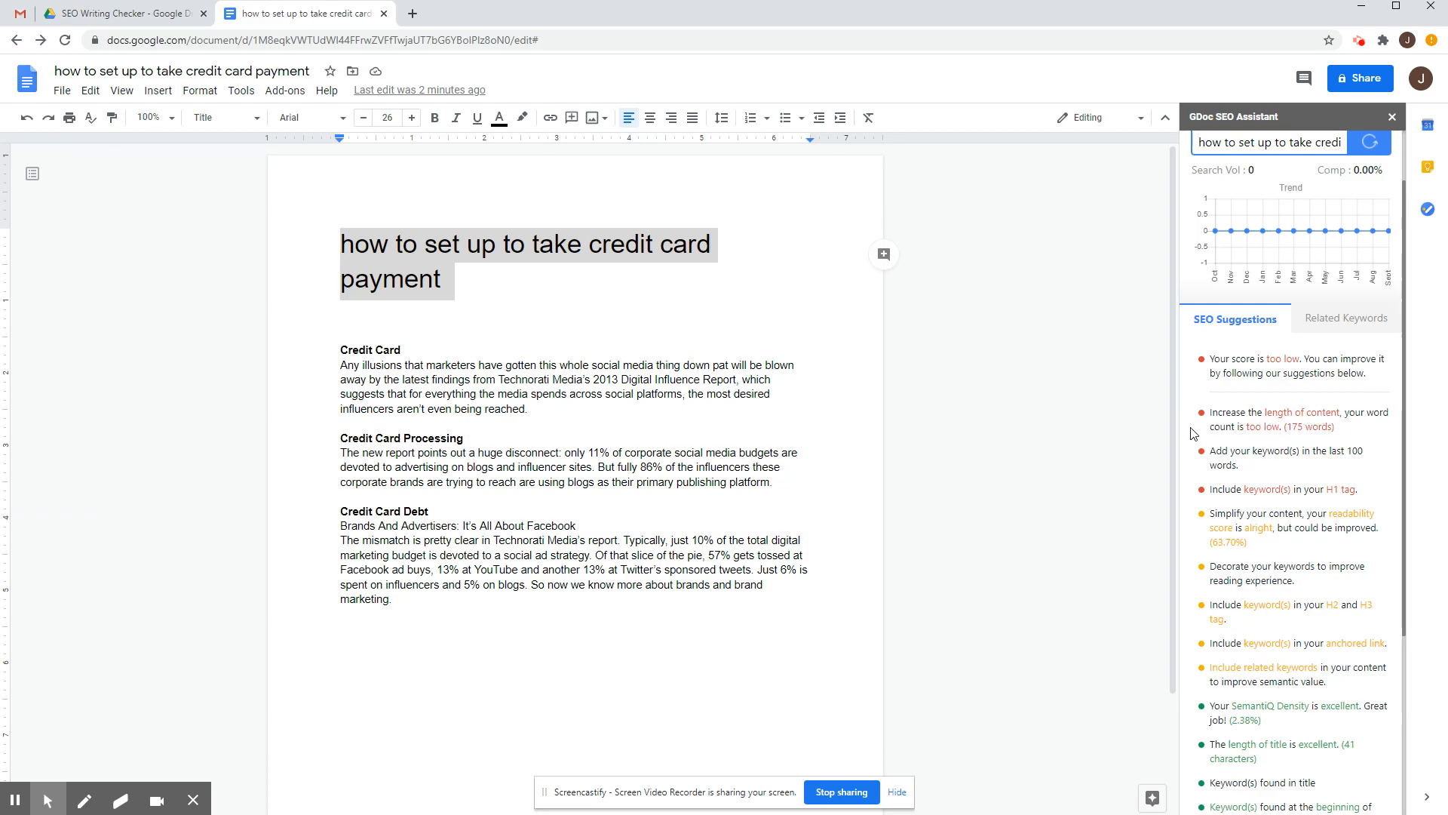
# Compare the suggestions on content length, keyword placement and heading tags with the article's body text, title and available paragraph styles
pyautogui.scroll(-2, 583, 428)
pyautogui.scroll(1, 381, 315)
pyautogui.moveTo(341, 276); pyautogui.dragTo(604, 534)
pyautogui.rightClick(586, 306)
pyautogui.click(626, 342)
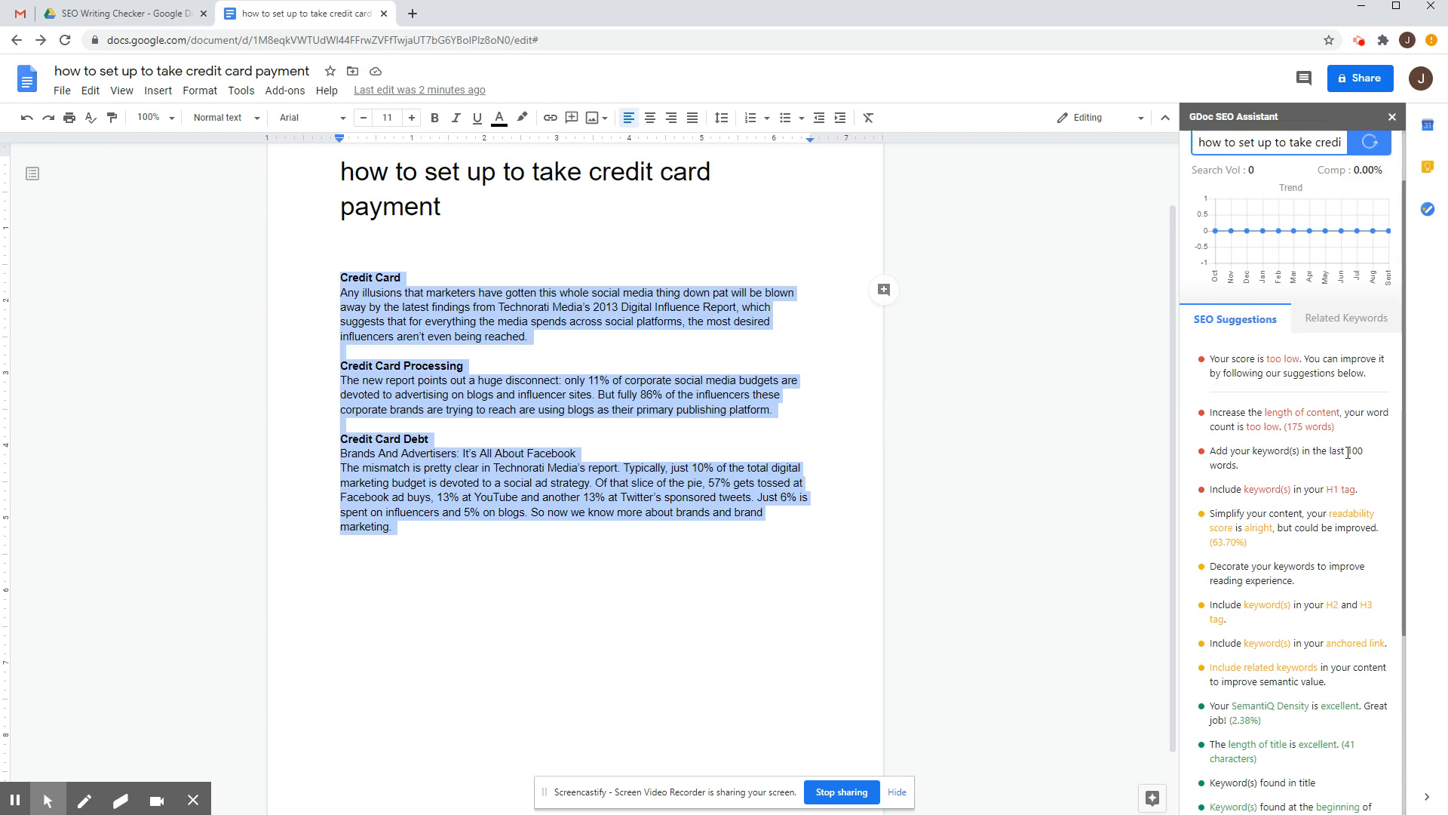
pyautogui.moveTo(344, 176); pyautogui.dragTo(443, 205)
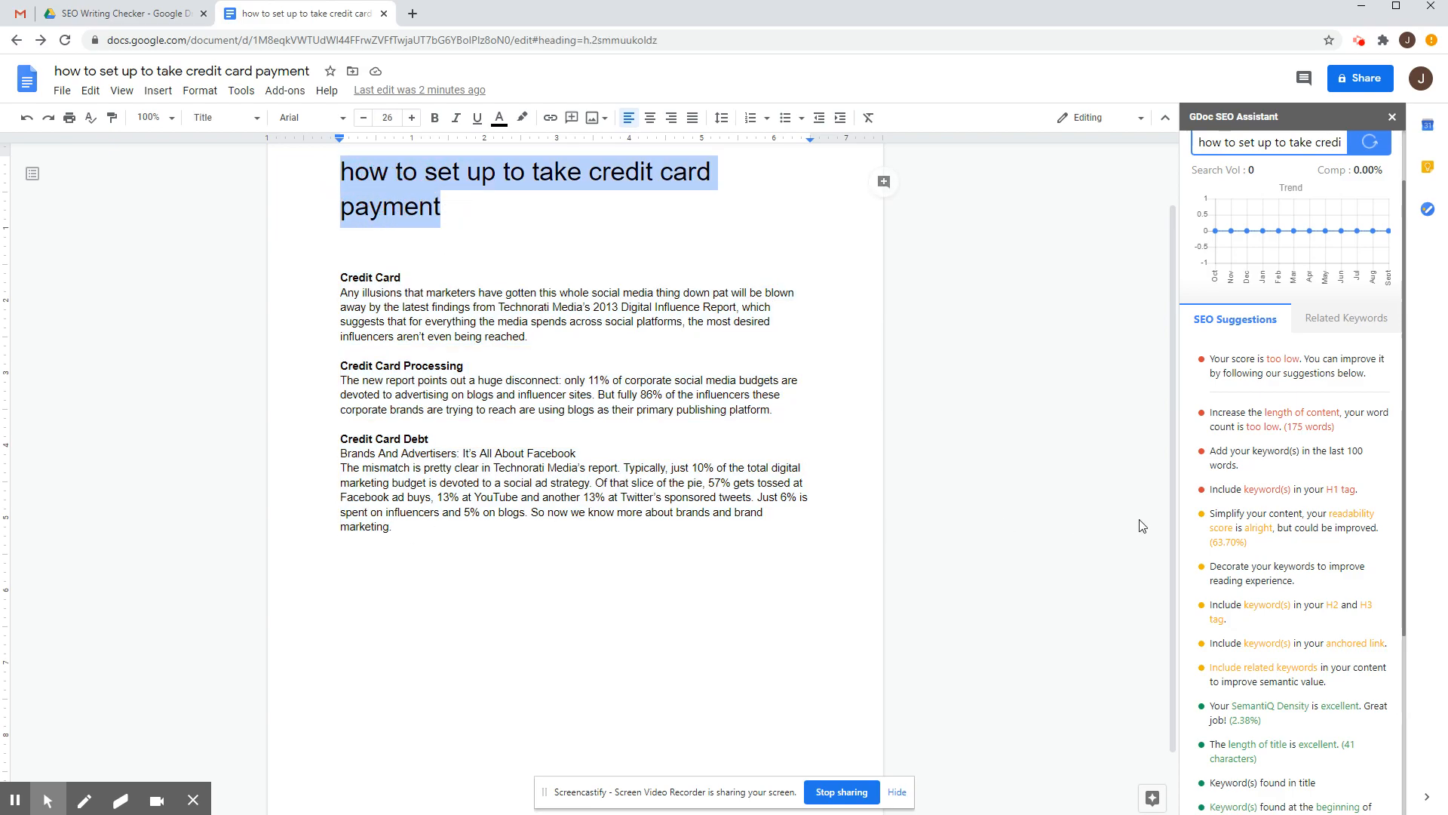
pyautogui.scroll(-1, 1287, 486)
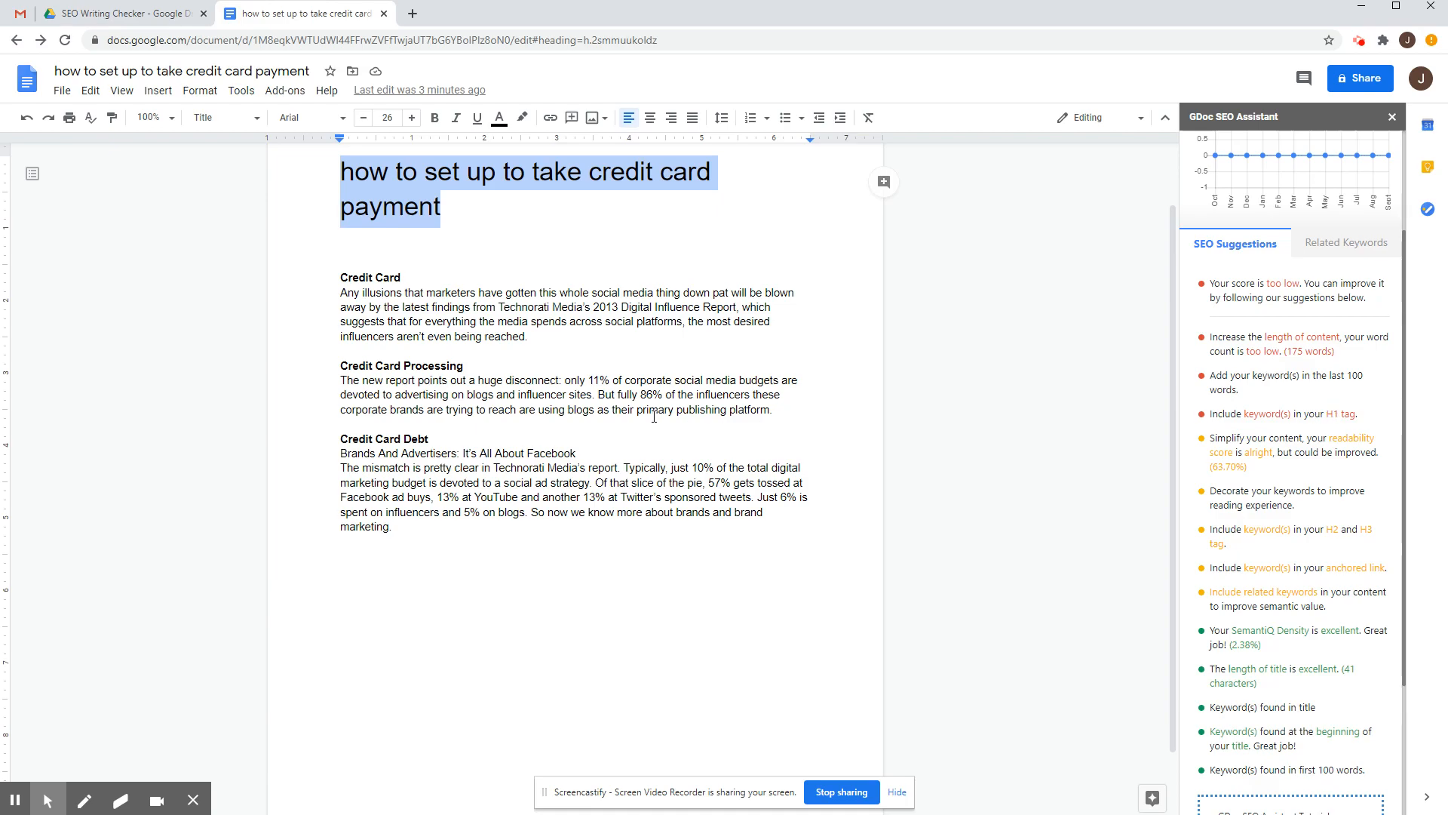
pyautogui.scroll(1, 531, 422)
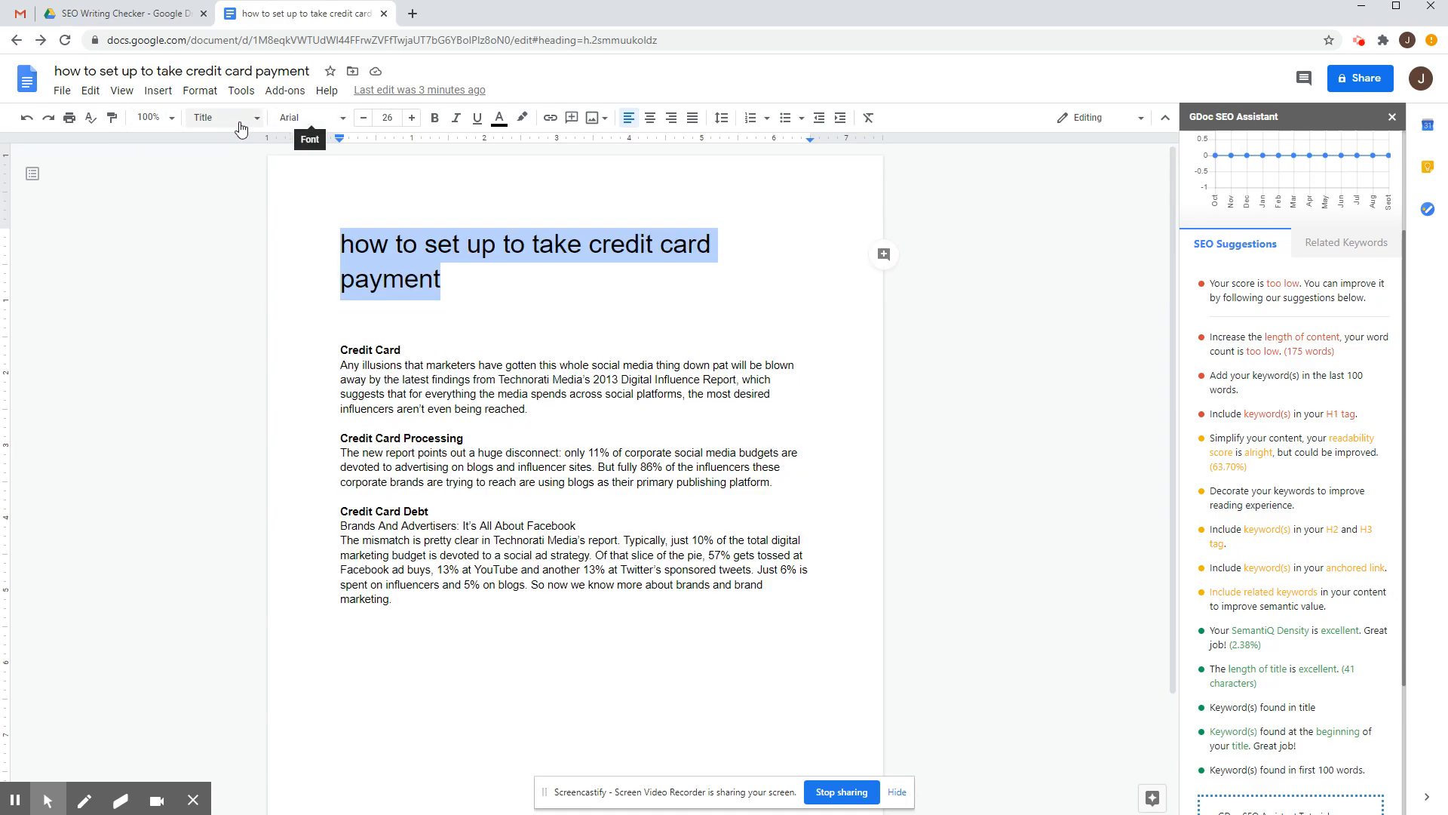
pyautogui.click(218, 123)
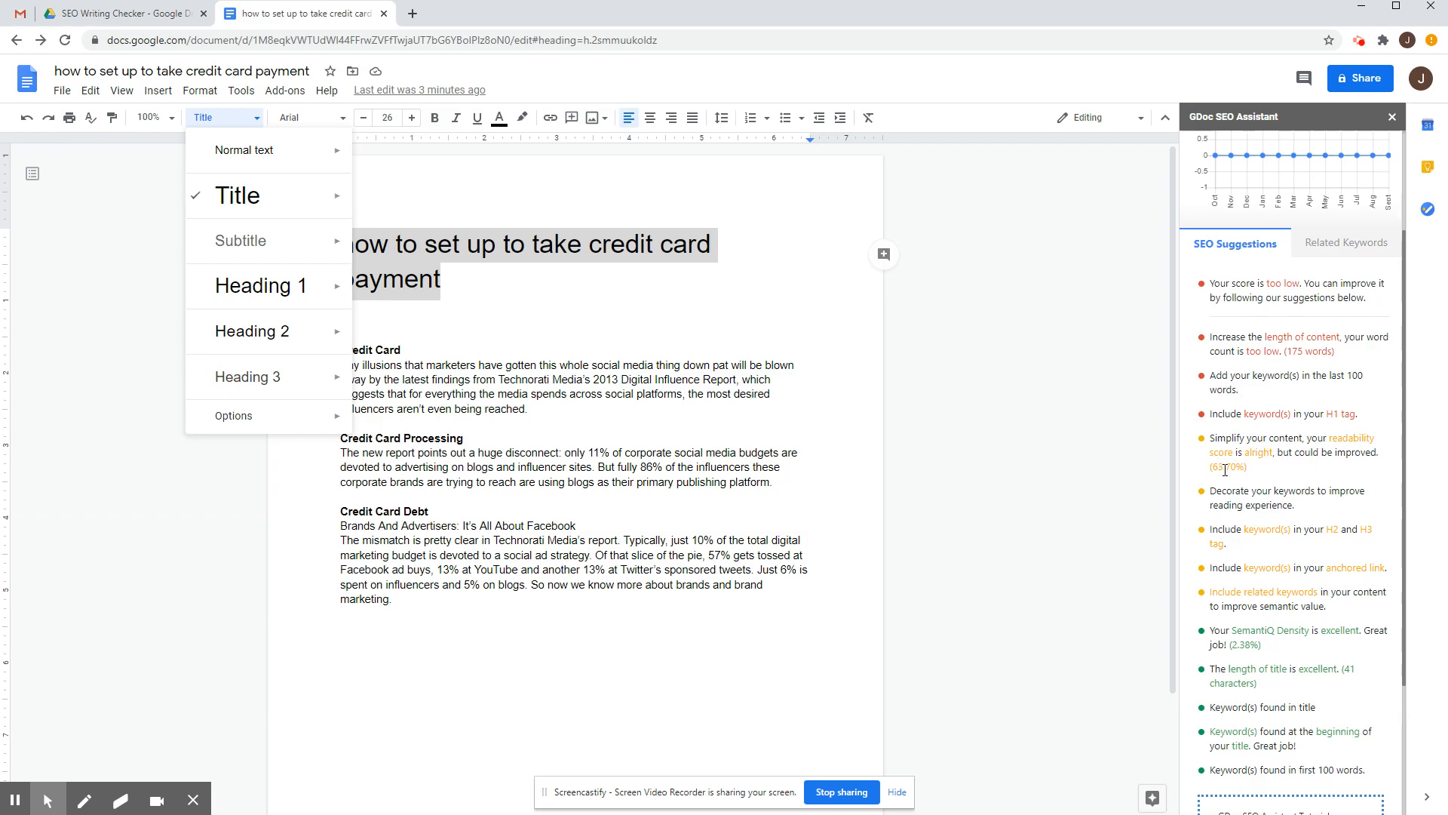
pyautogui.scroll(-1, 1266, 480)
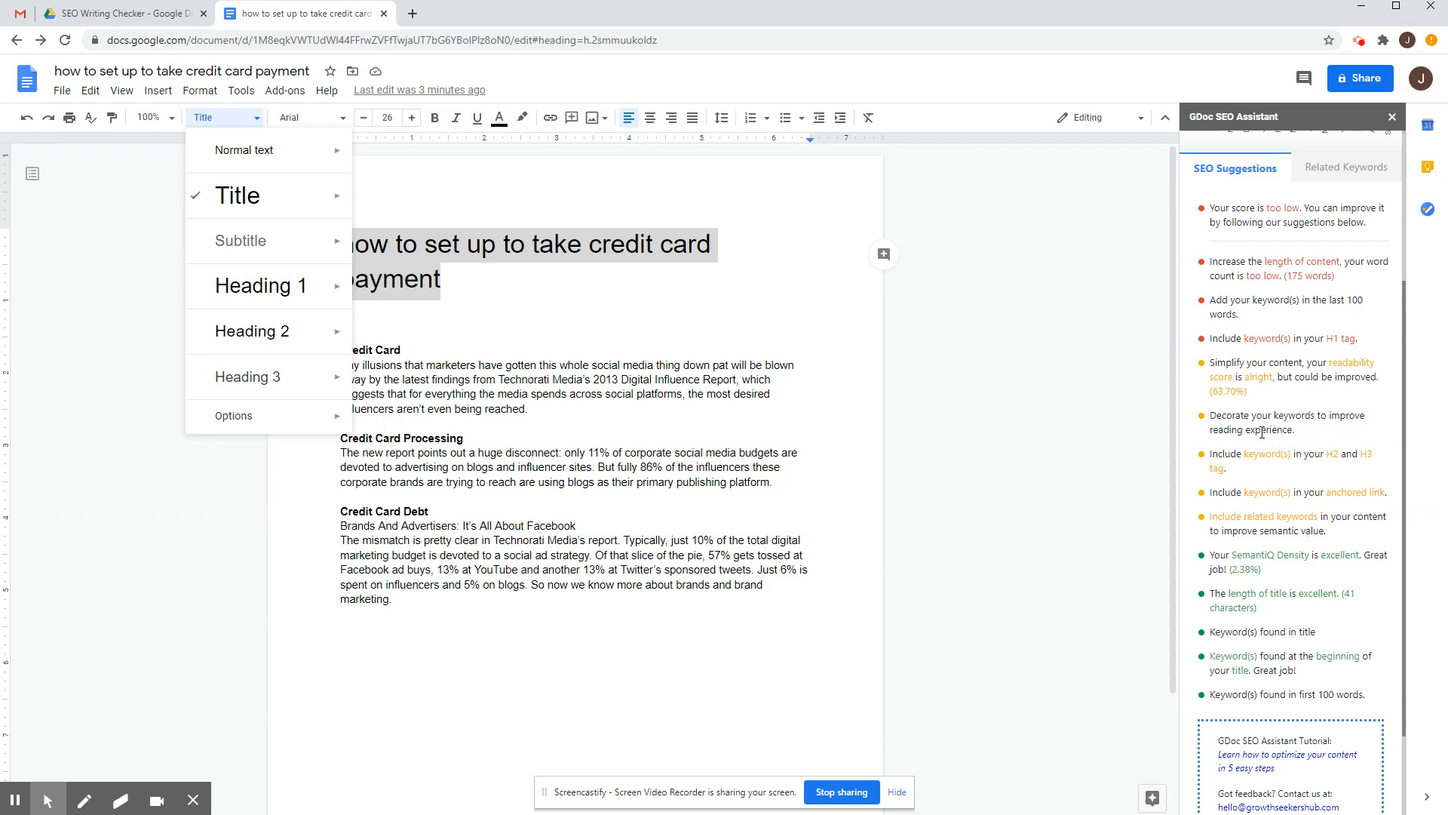
pyautogui.click(607, 393)
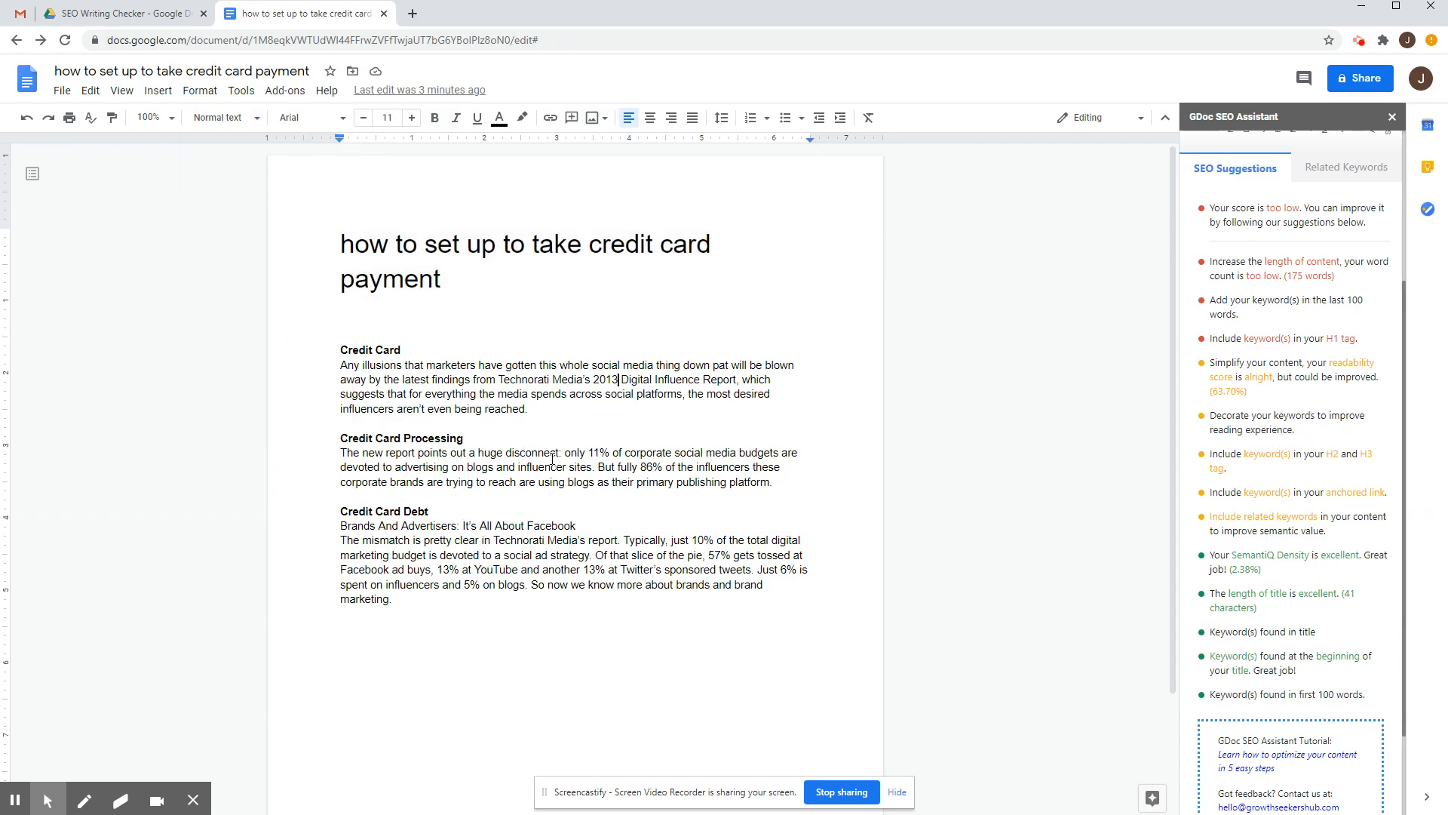
# Copy the title text and paste it without formatting at the end of the first body paragraph, undoing the formatted paste
pyautogui.tripleClick(358, 242)
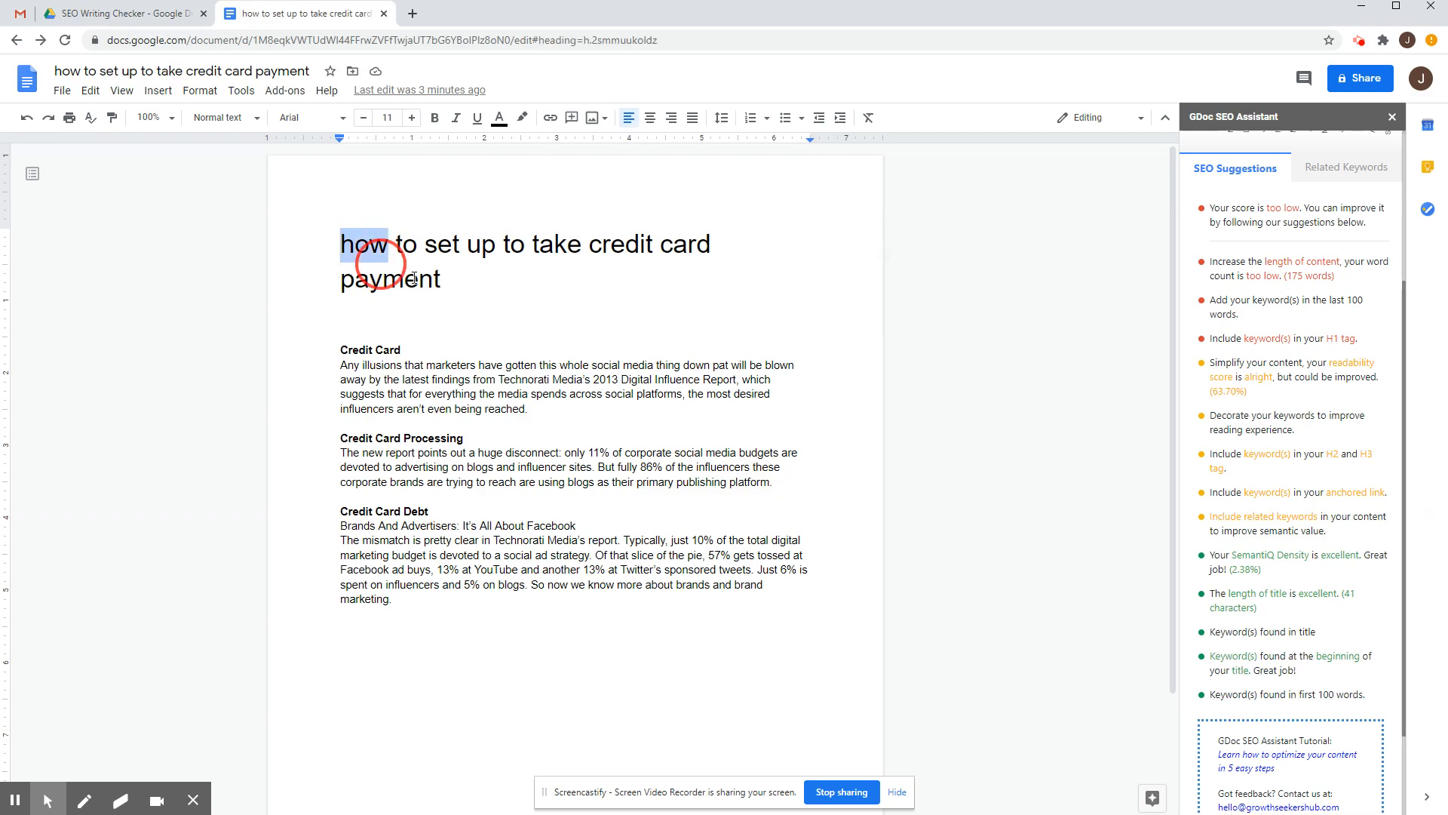
pyautogui.rightClick(359, 242)
pyautogui.click(420, 284)
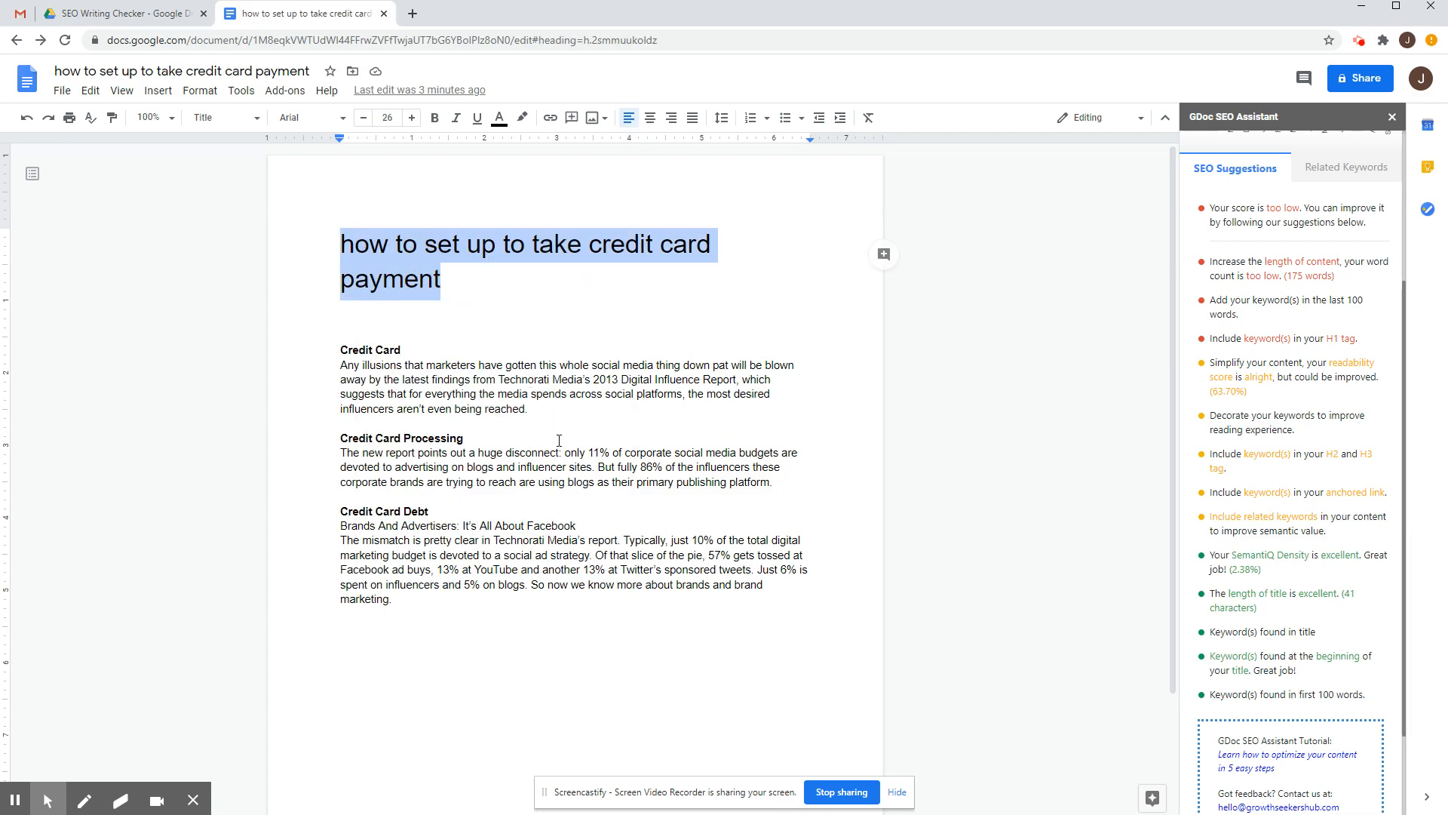
pyautogui.click(546, 406)
pyautogui.rightClick(544, 405)
pyautogui.click(585, 469)
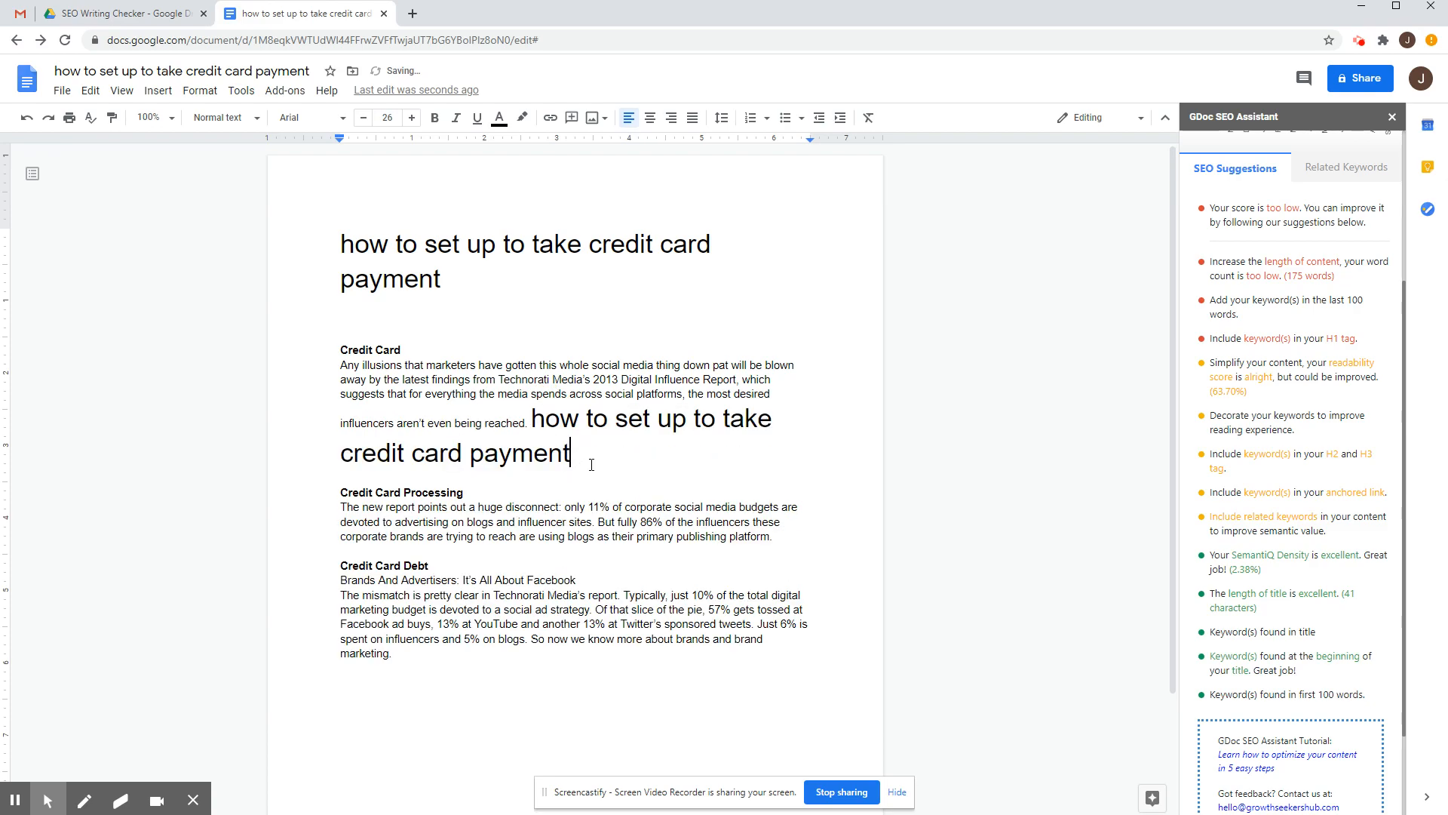
pyautogui.click(26, 117)
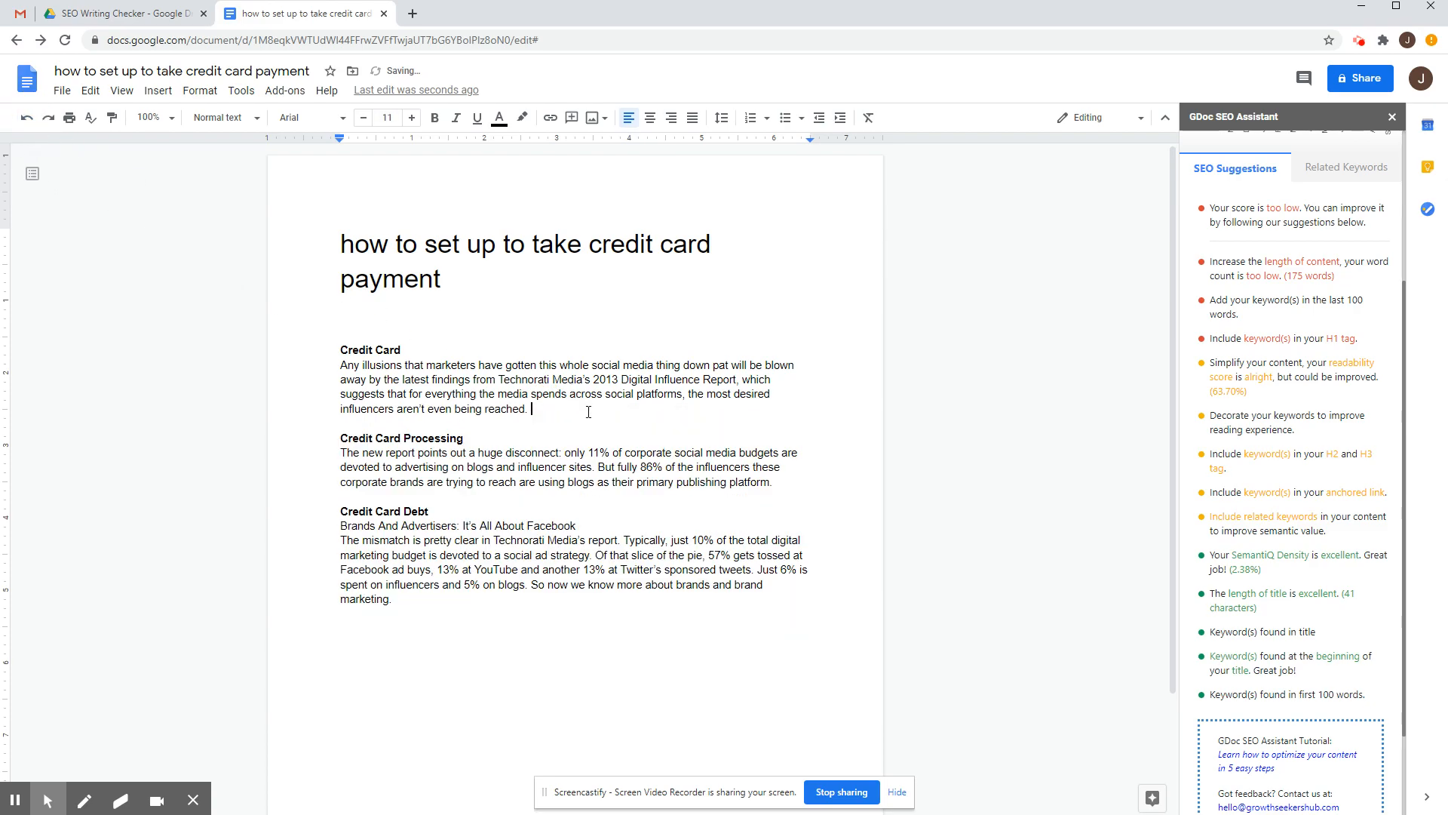
pyautogui.rightClick(548, 407)
pyautogui.click(591, 491)
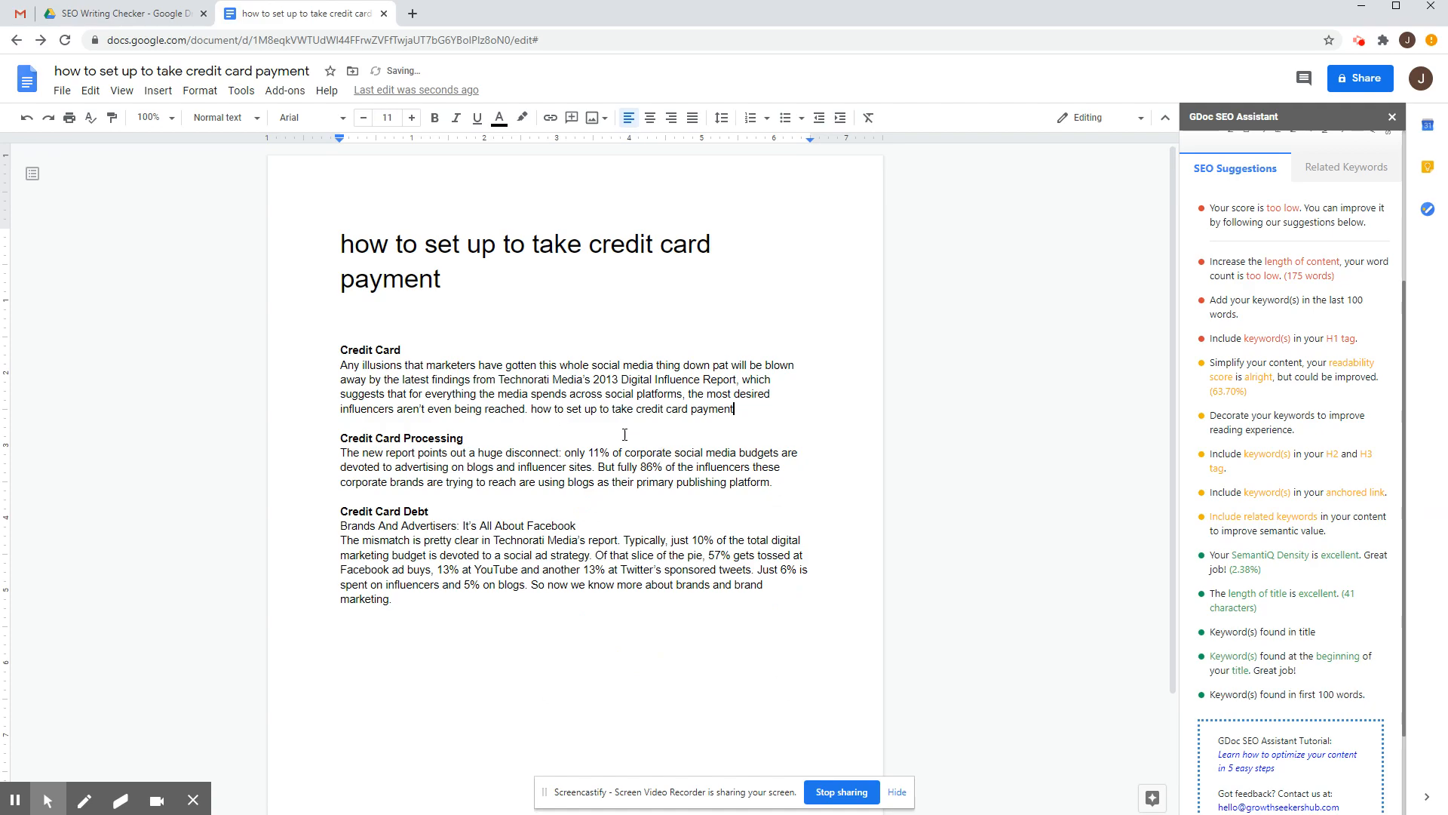
# Insert the copied keyword phrase without formatting after "marketers" and after "2013" in the first body paragraph
pyautogui.rightClick(480, 365)
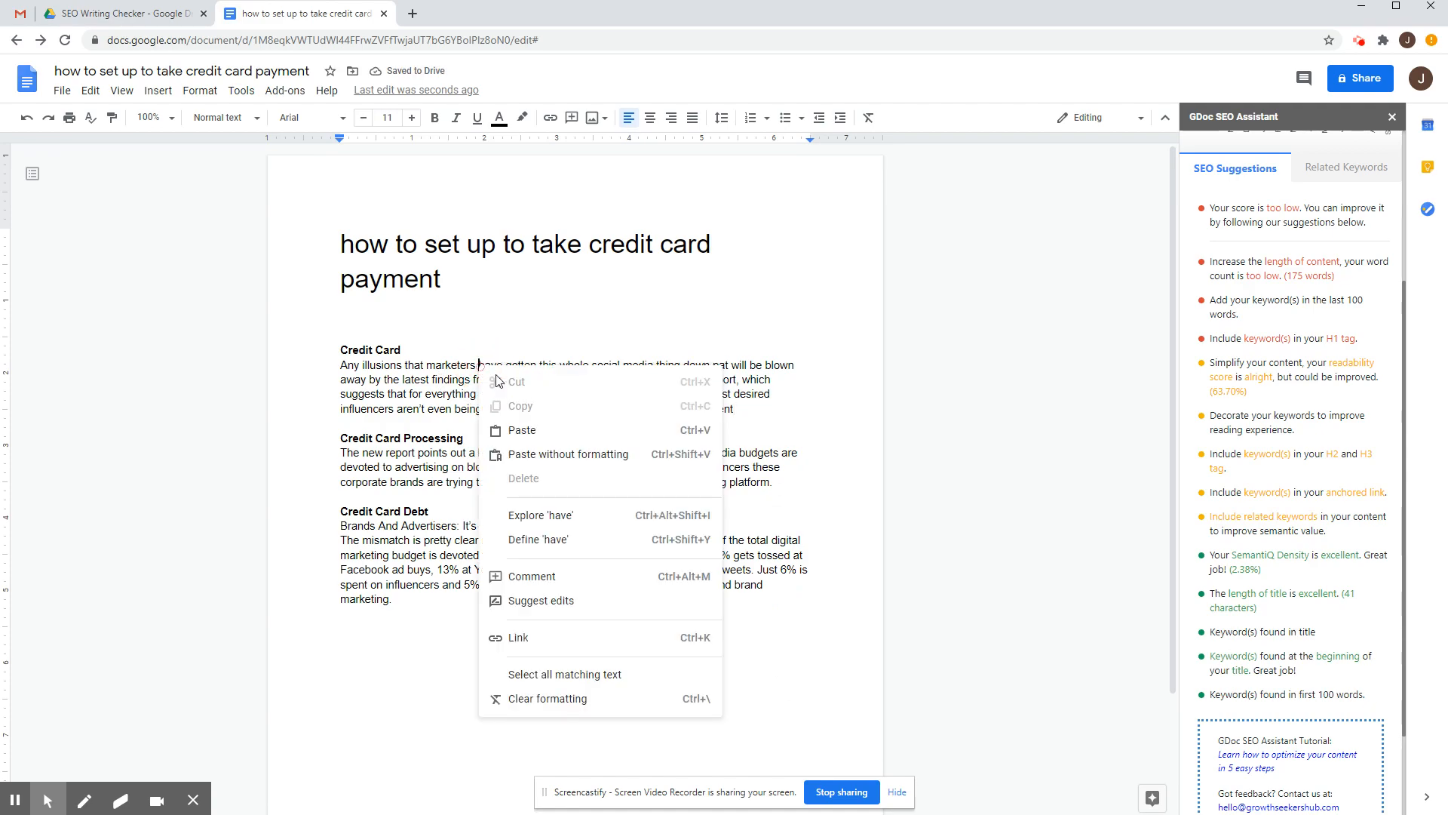
pyautogui.click(526, 454)
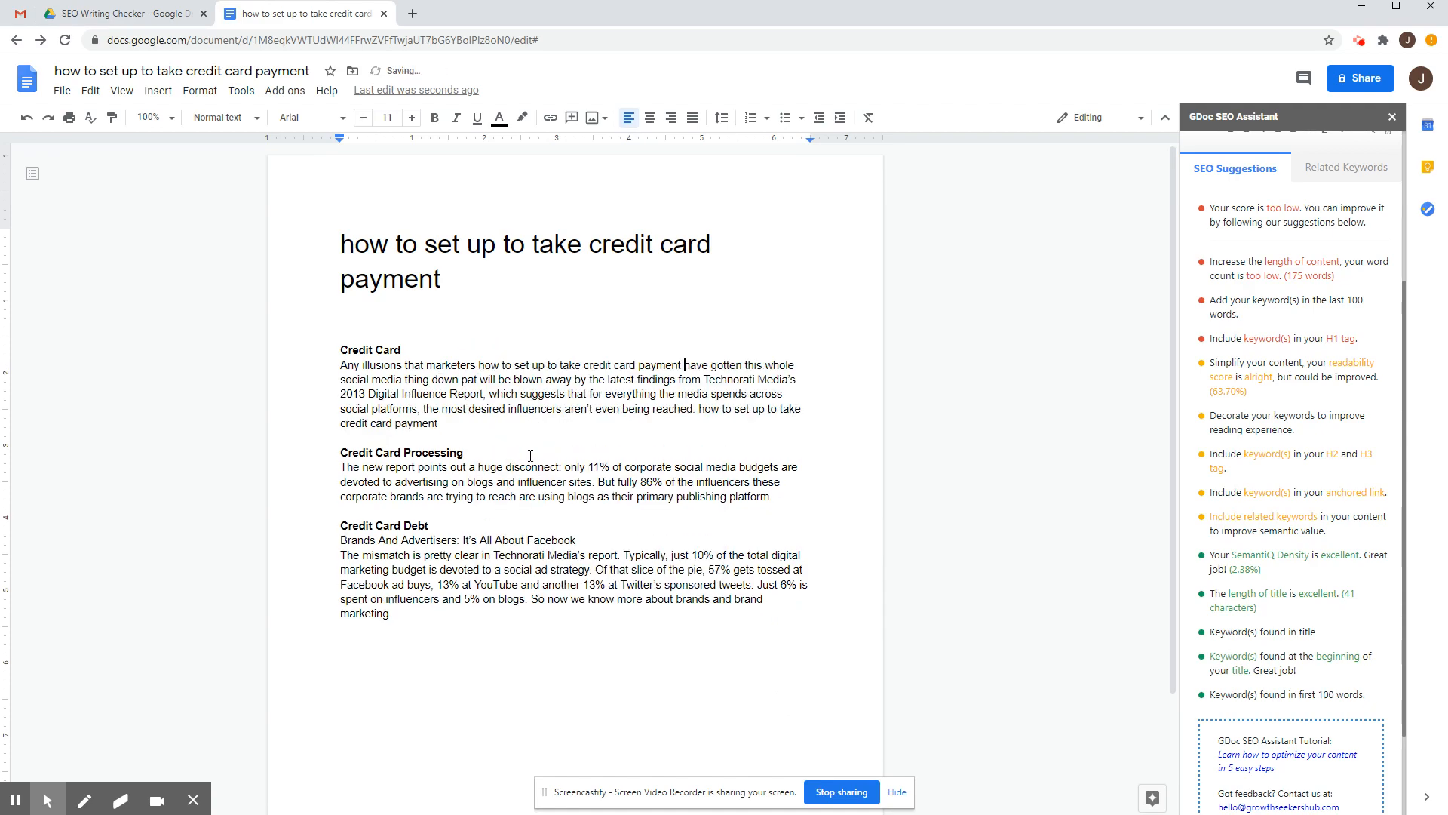
pyautogui.rightClick(369, 393)
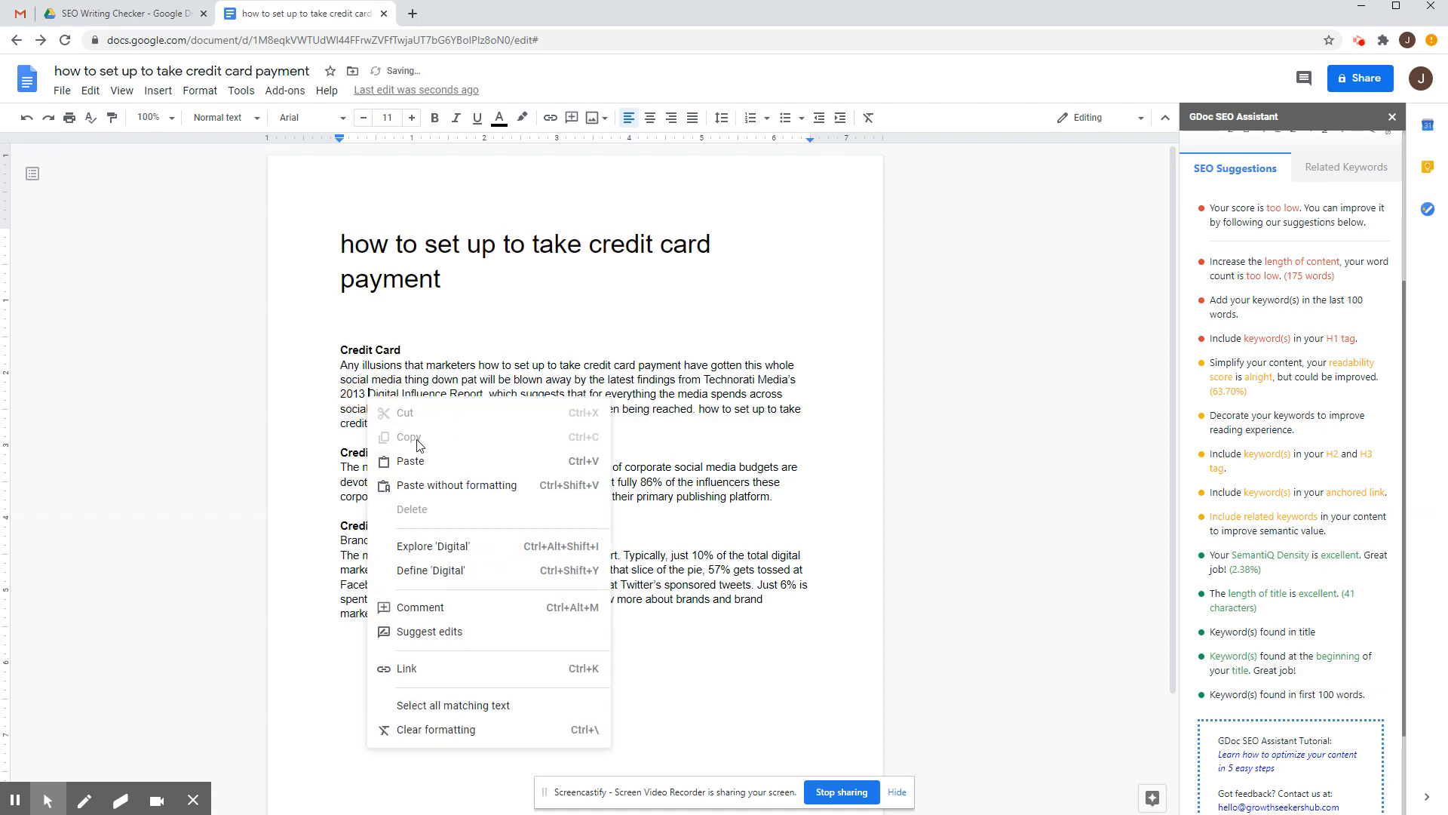
pyautogui.click(434, 485)
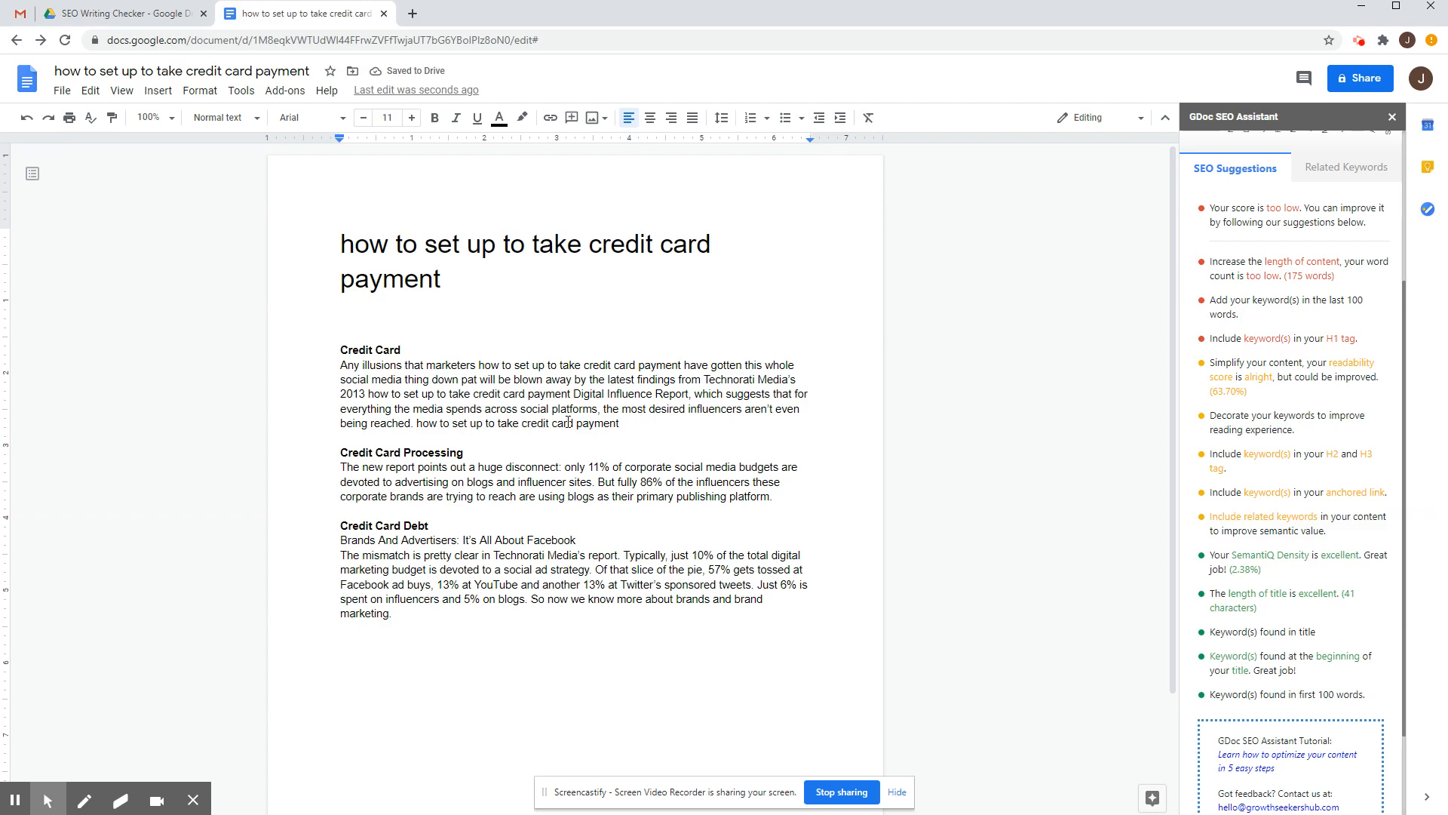
# Underline the keyword phrase "how to set up to take credit card payment" at the end of the first body paragraph
pyautogui.moveTo(422, 429); pyautogui.dragTo(622, 423)
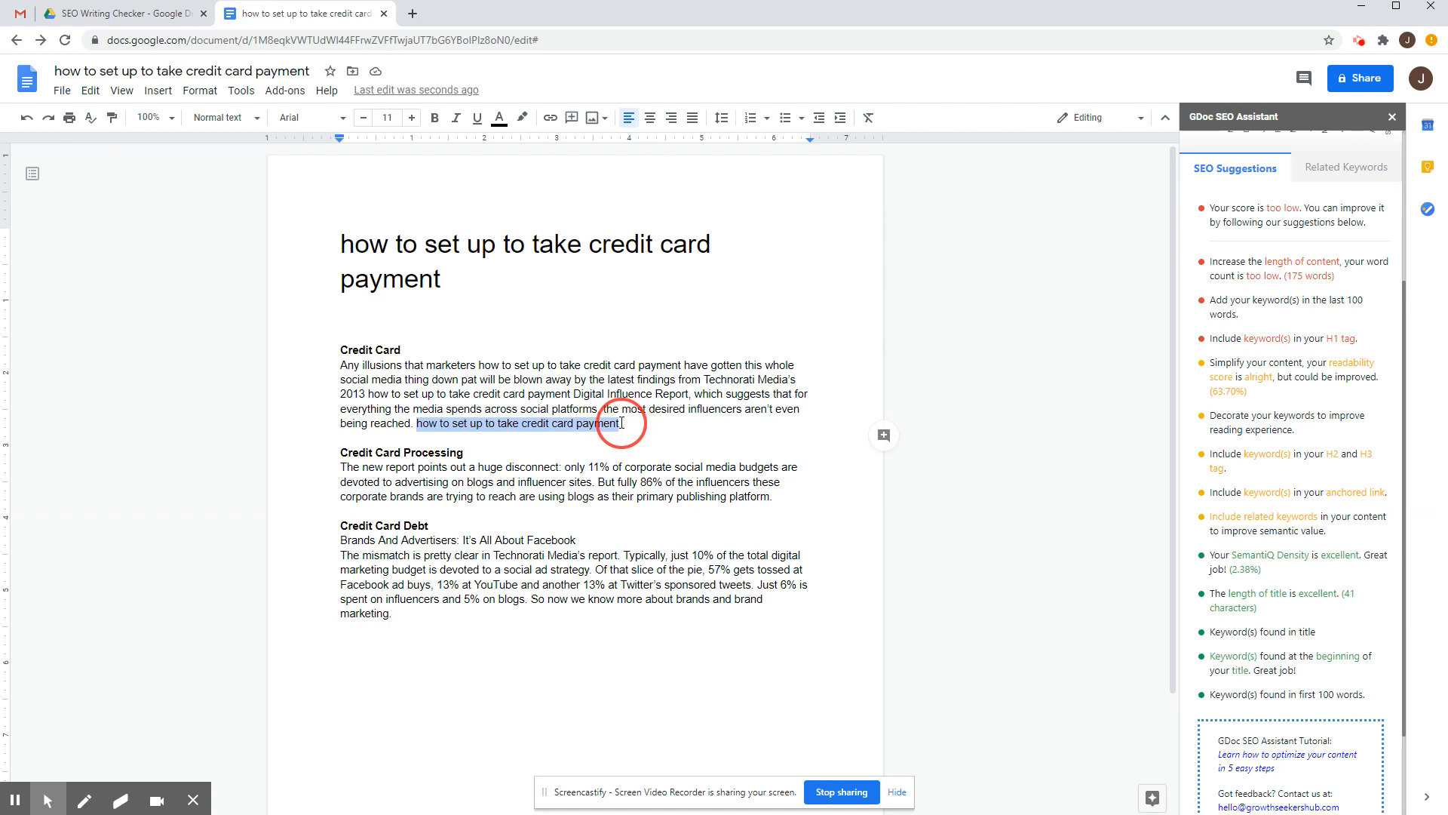
pyautogui.click(475, 120)
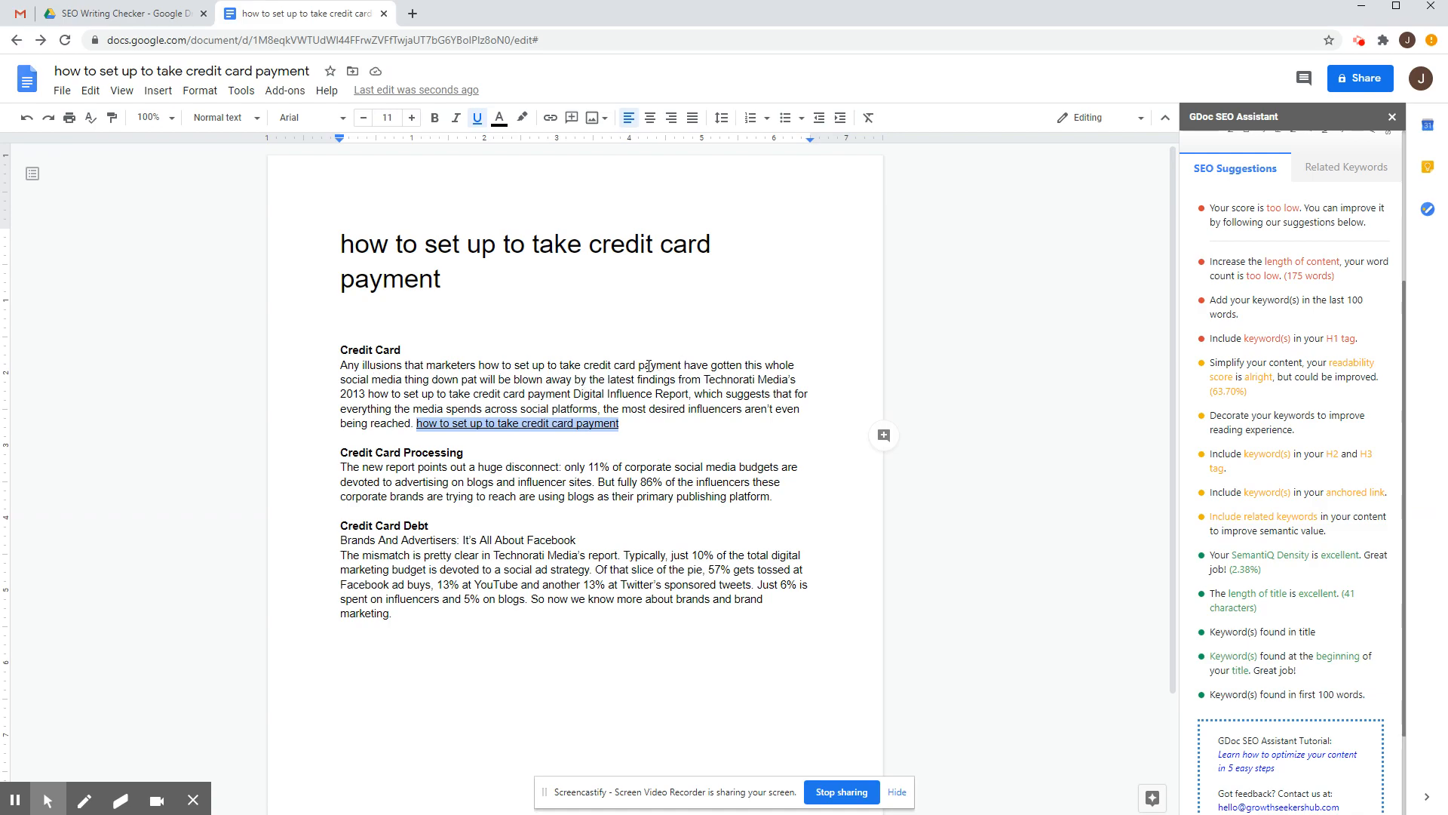
# Bold the keyword phrase "how to set up to take credit card payment" after "marketers" in the first body paragraph
pyautogui.moveTo(478, 365); pyautogui.dragTo(683, 365)
pyautogui.click(442, 120)
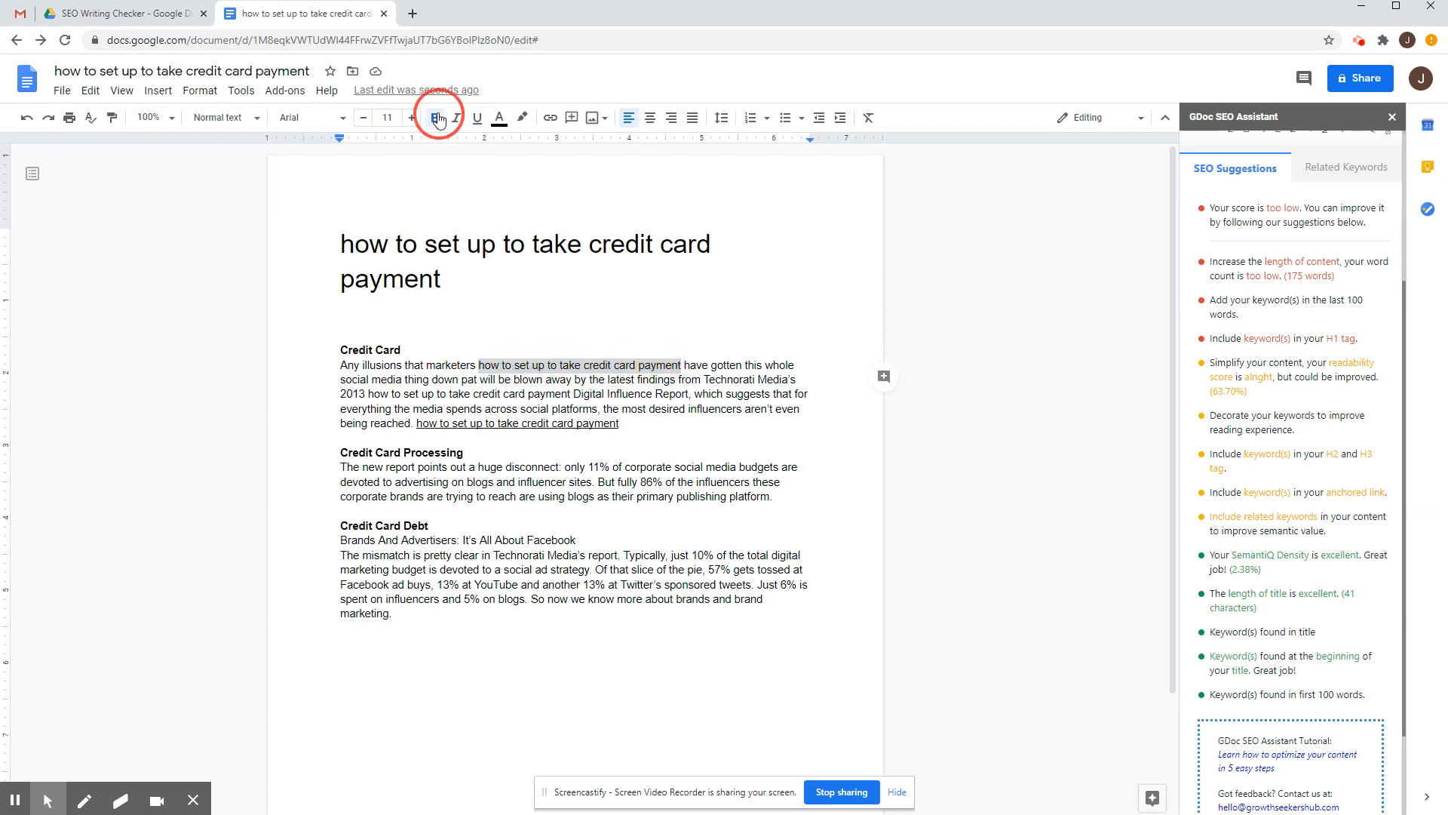
pyautogui.click(684, 487)
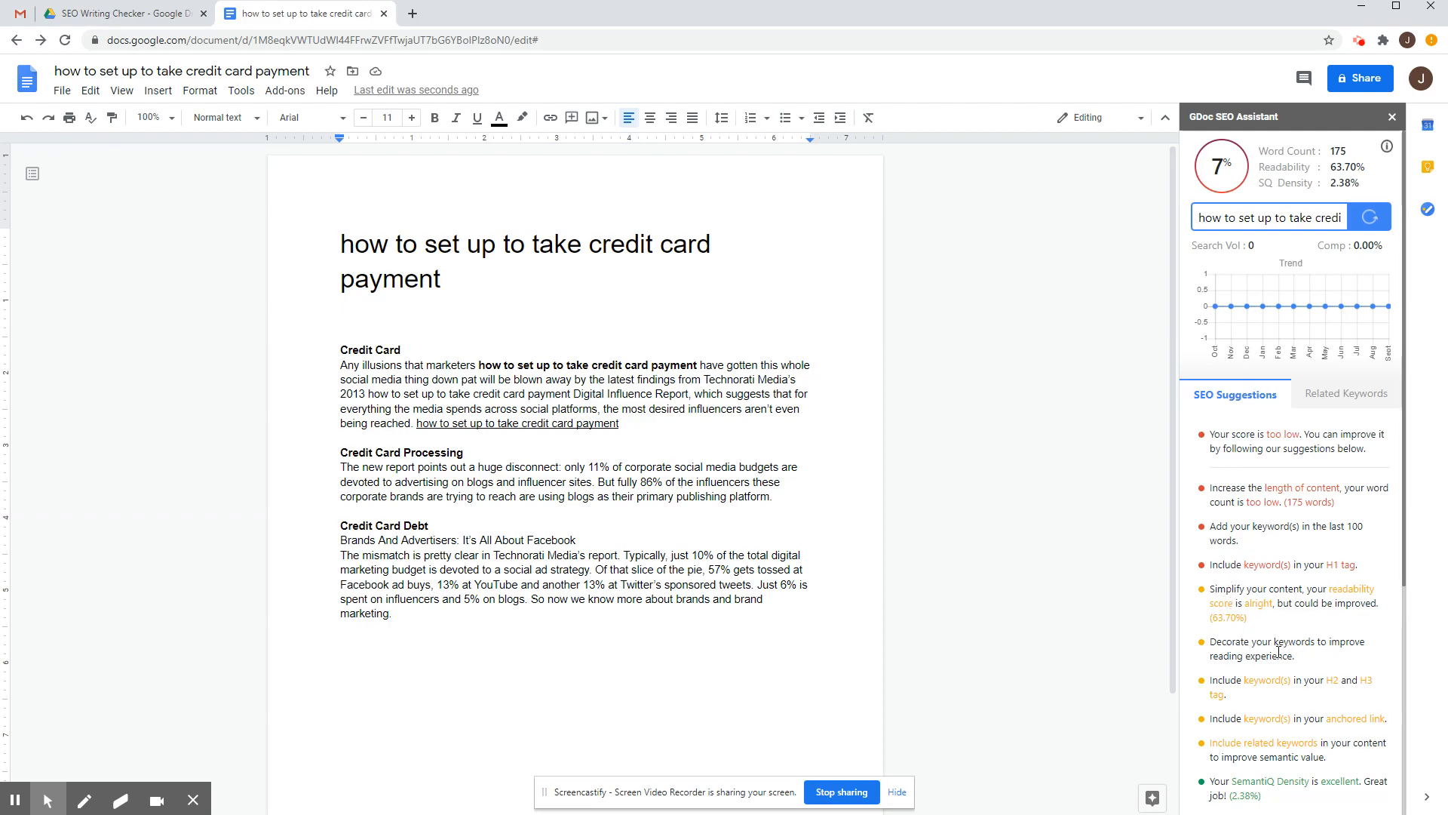
# Re-run the SEO analysis and review the updated score and the list of suggestions
pyautogui.click(1368, 220)
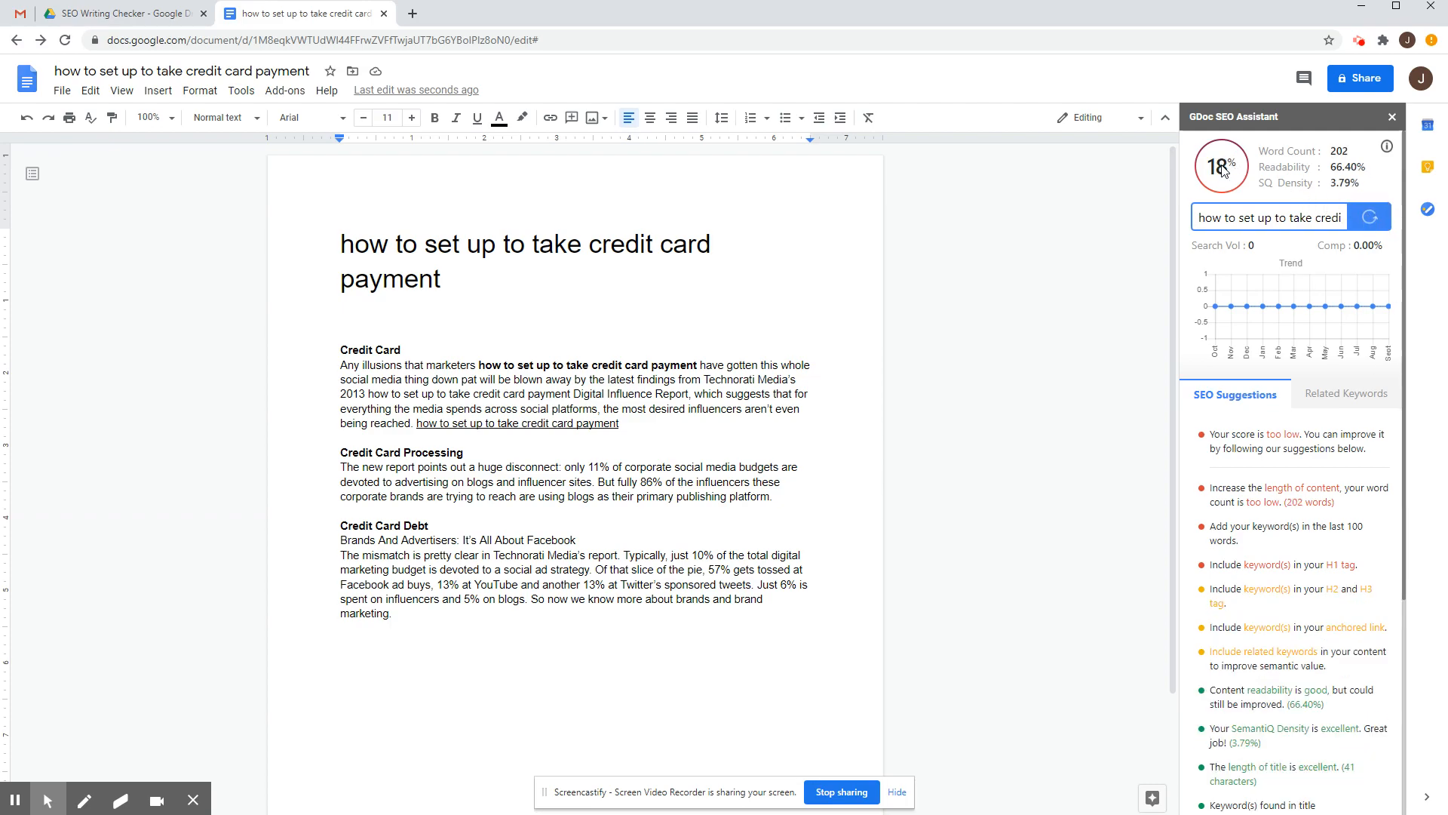
pyautogui.scroll(-1, 1287, 648)
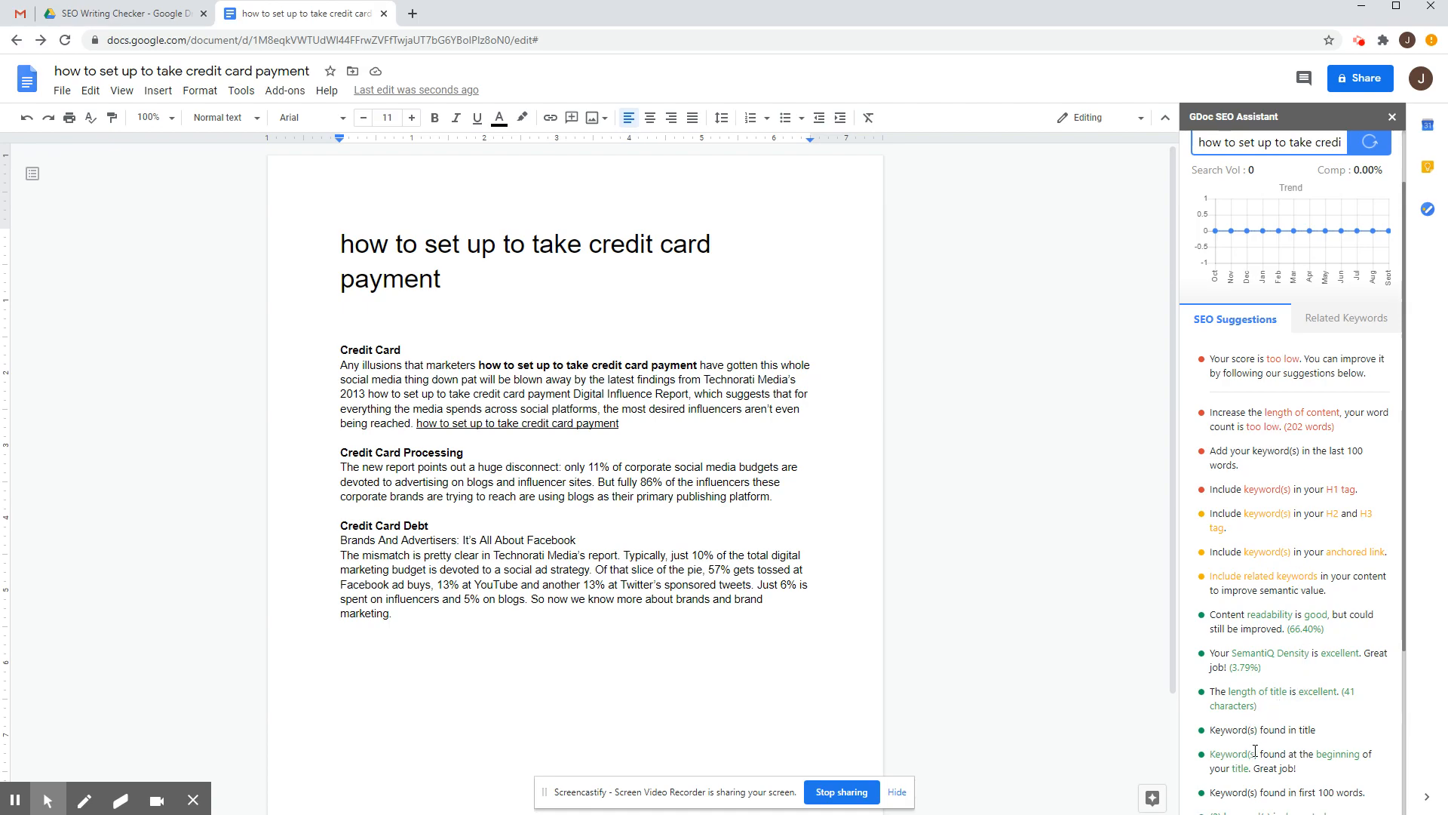
pyautogui.scroll(-1, 1272, 712)
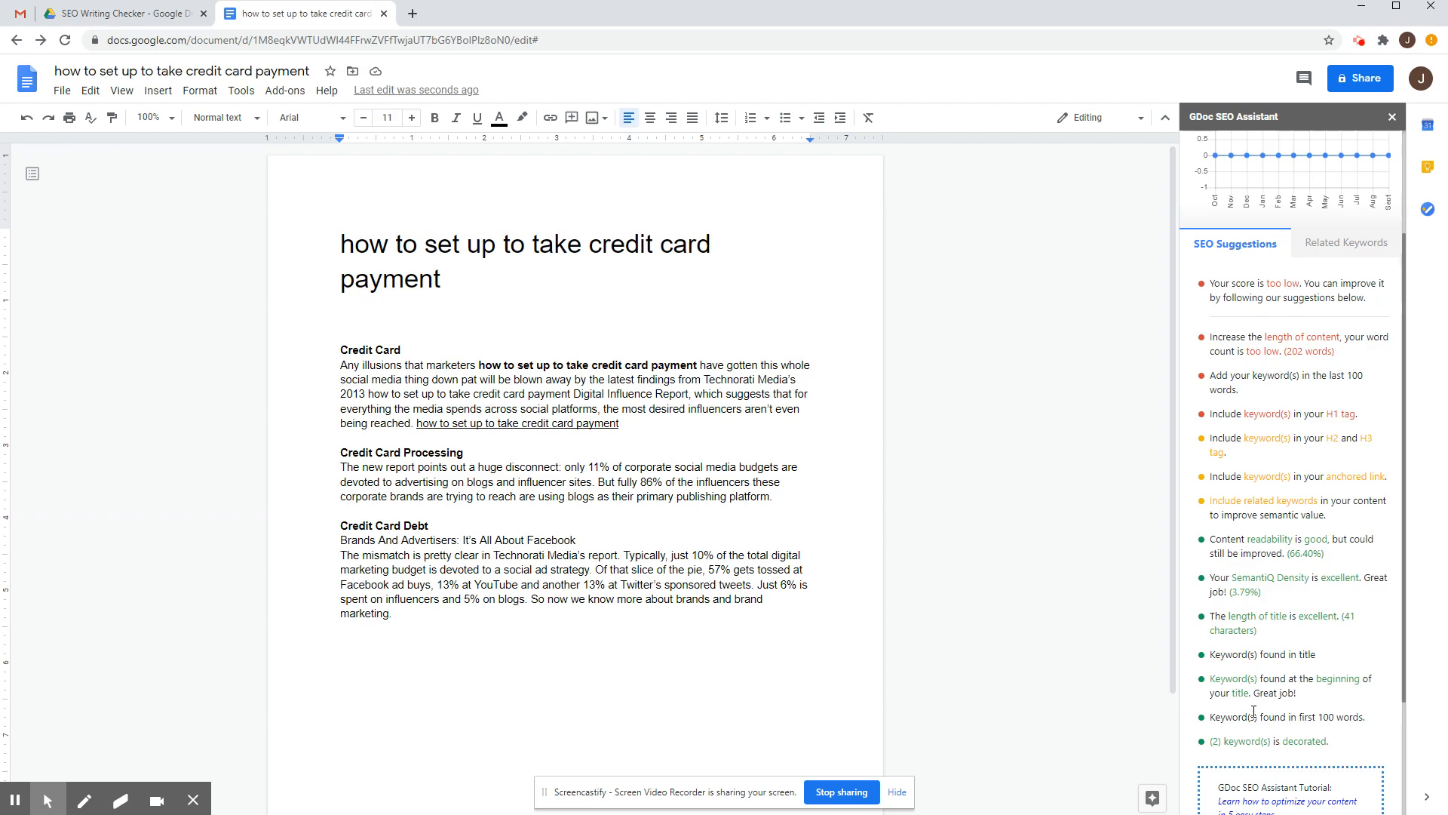
pyautogui.scroll(1, 1252, 721)
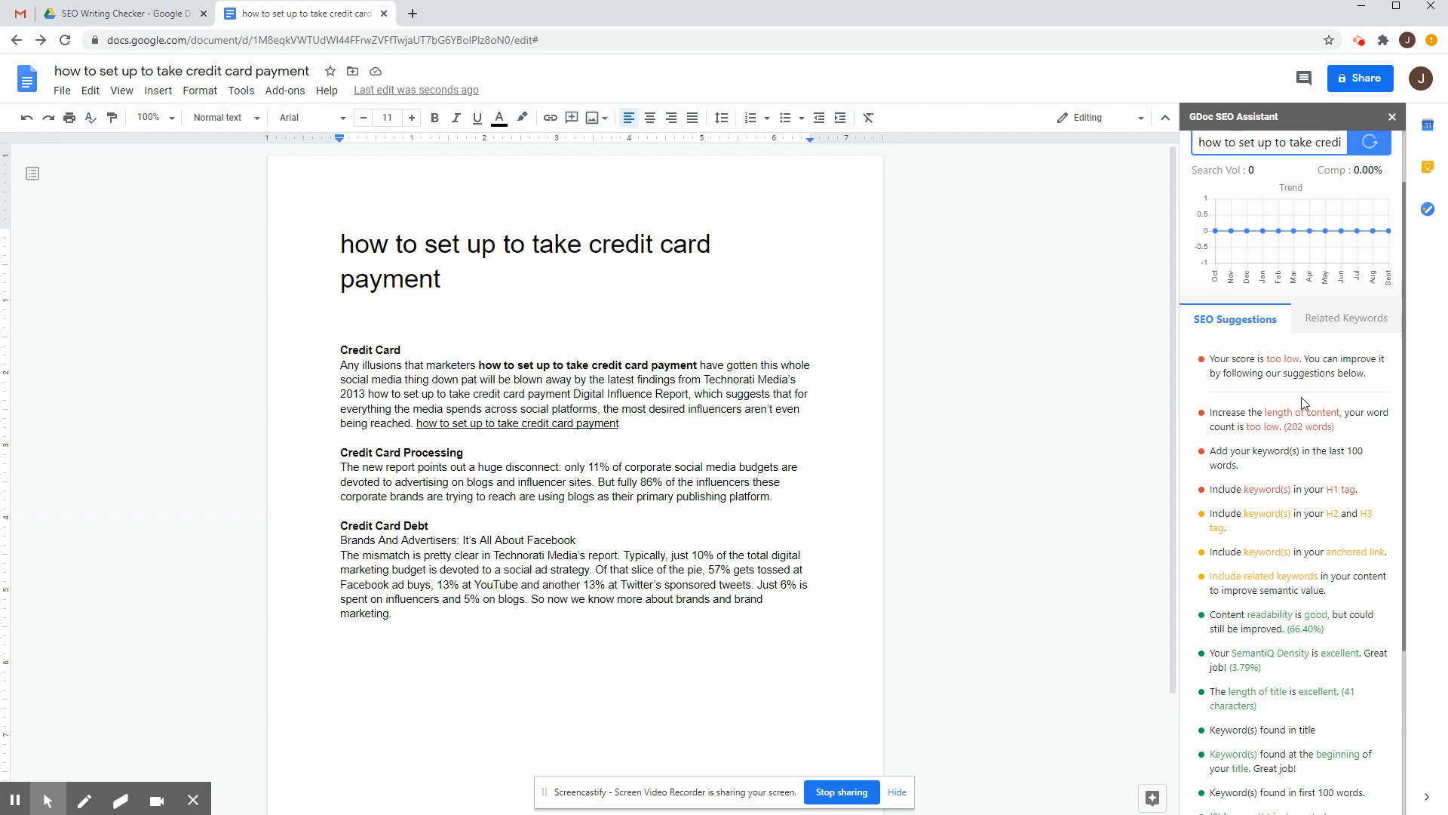
pyautogui.scroll(1, 1297, 230)
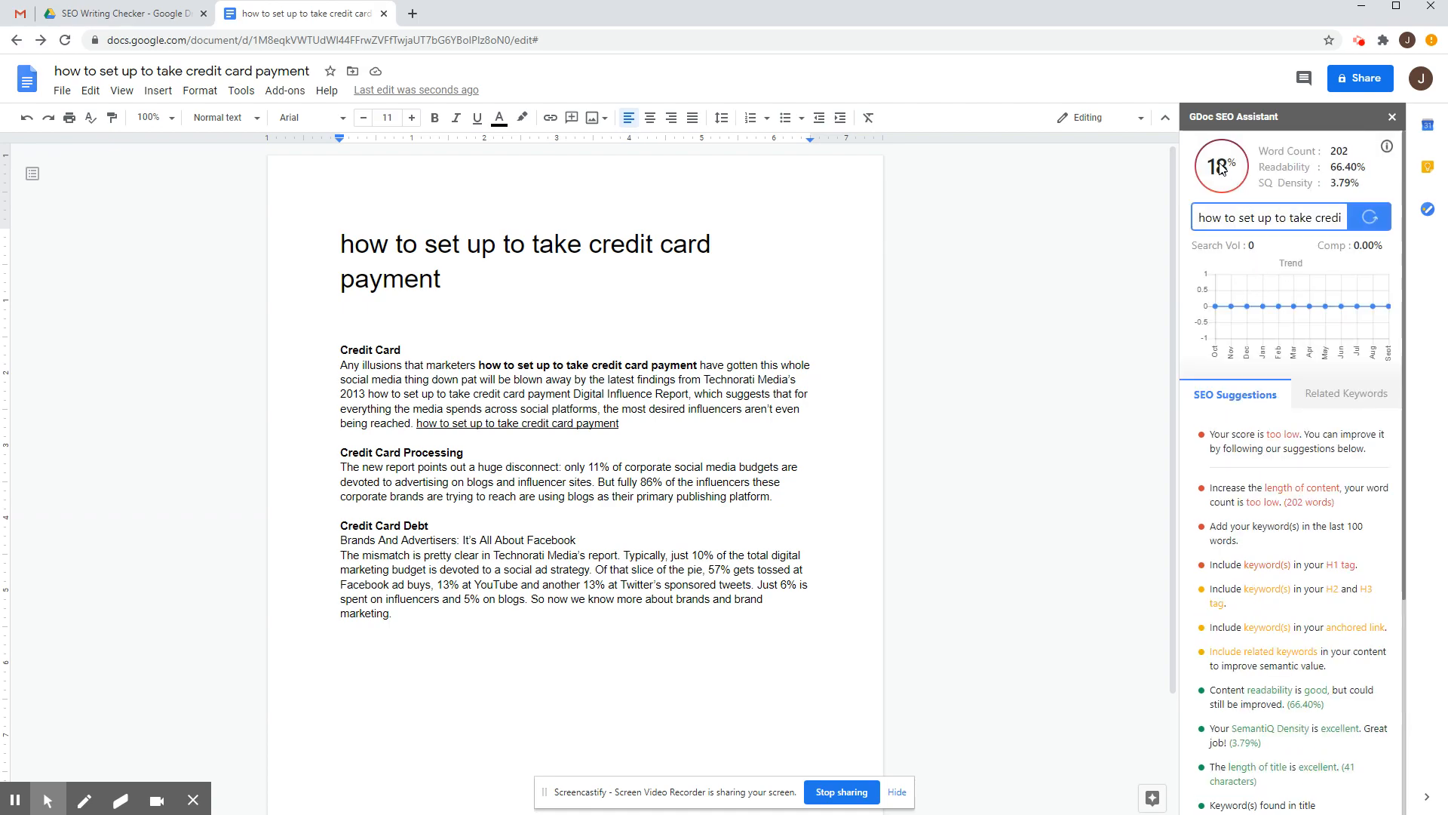
pyautogui.scroll(-1, 1314, 562)
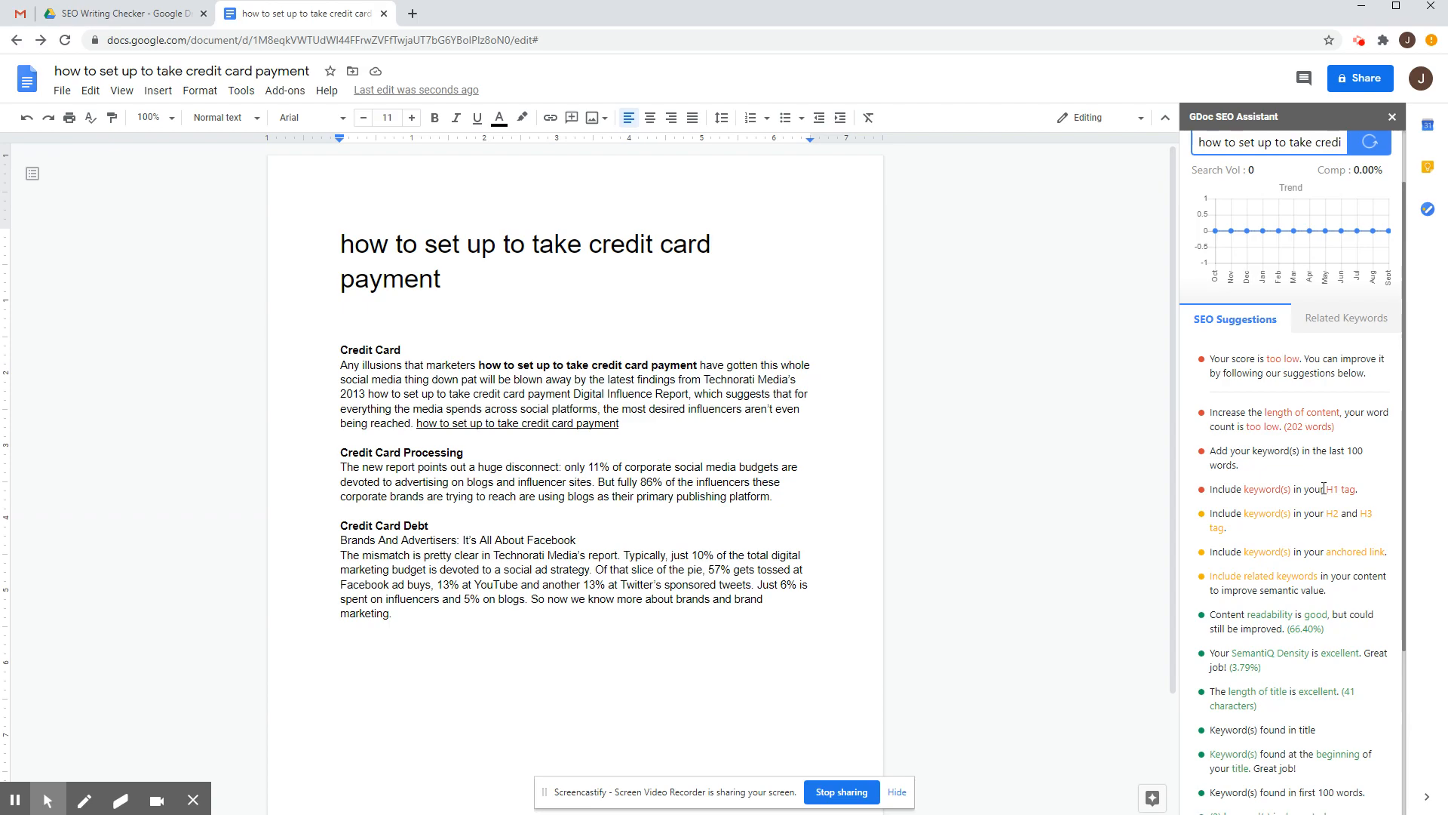
# Replace the "Credit Card" subheading with the keyword phrase "how to set up to take credit card payment" and style it as Heading 1
pyautogui.moveTo(353, 350); pyautogui.dragTo(428, 348)
pyautogui.rightClick(427, 348)
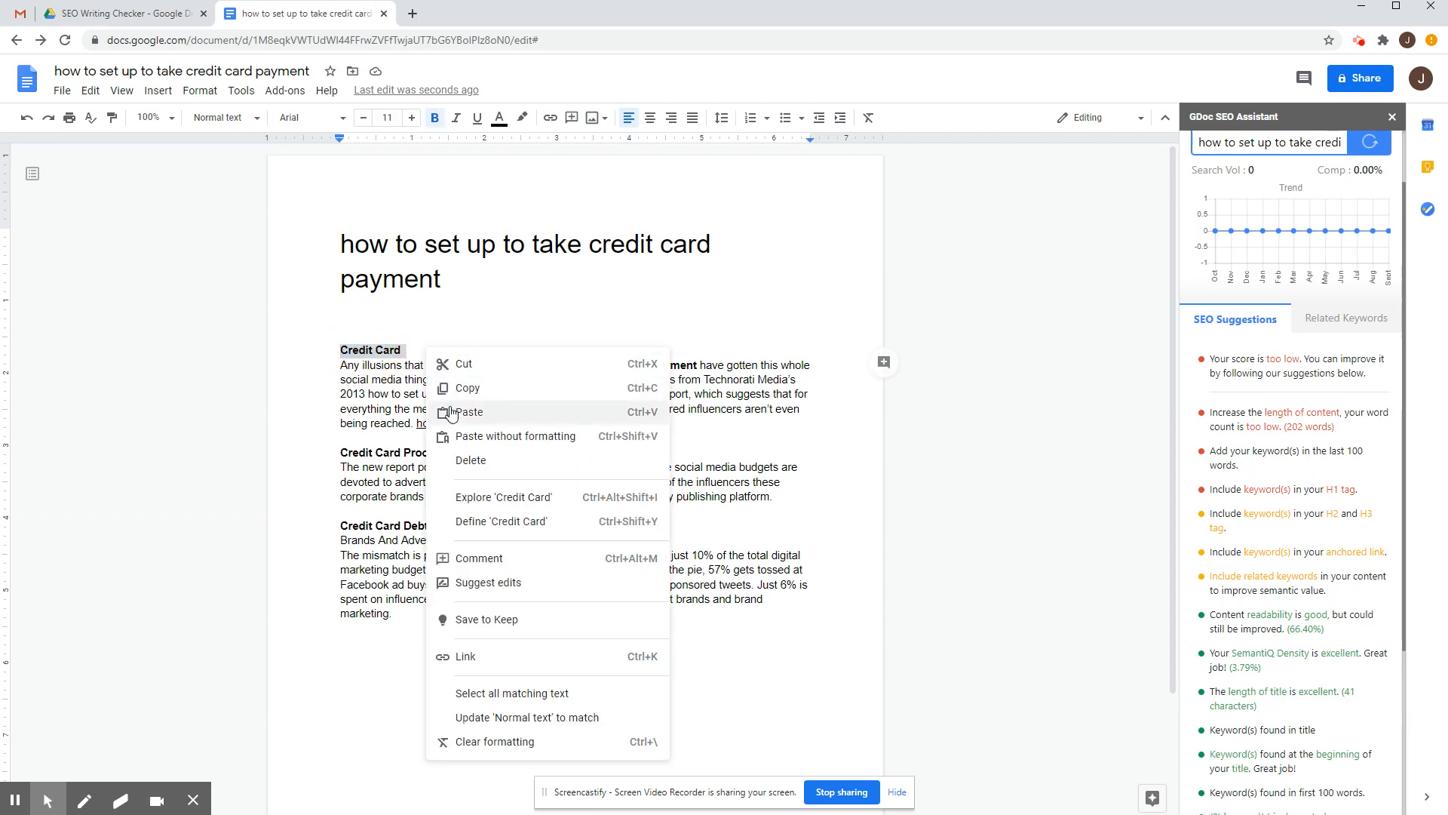
pyautogui.click(477, 436)
pyautogui.moveTo(560, 350); pyautogui.dragTo(311, 349)
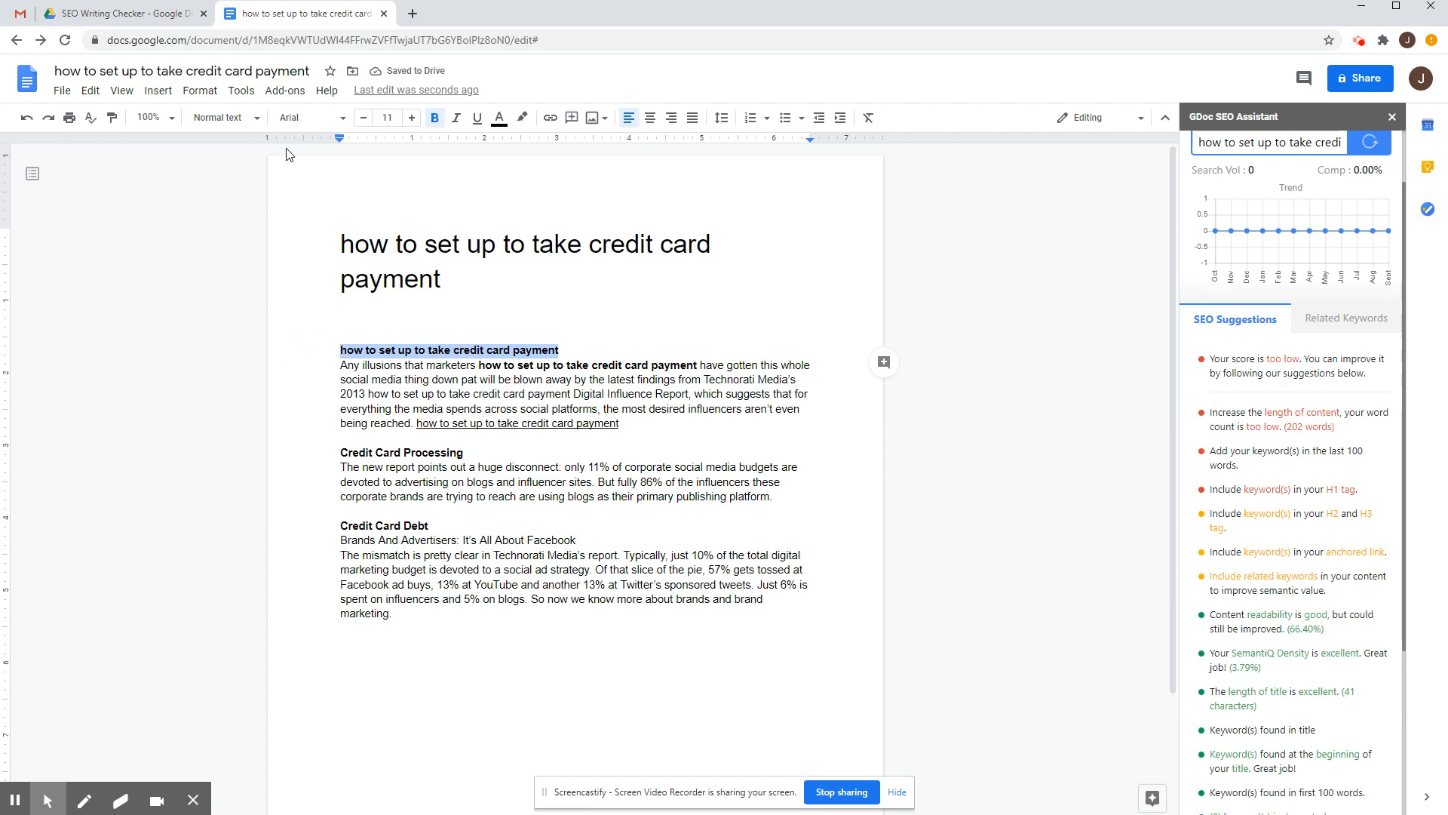
pyautogui.click(241, 119)
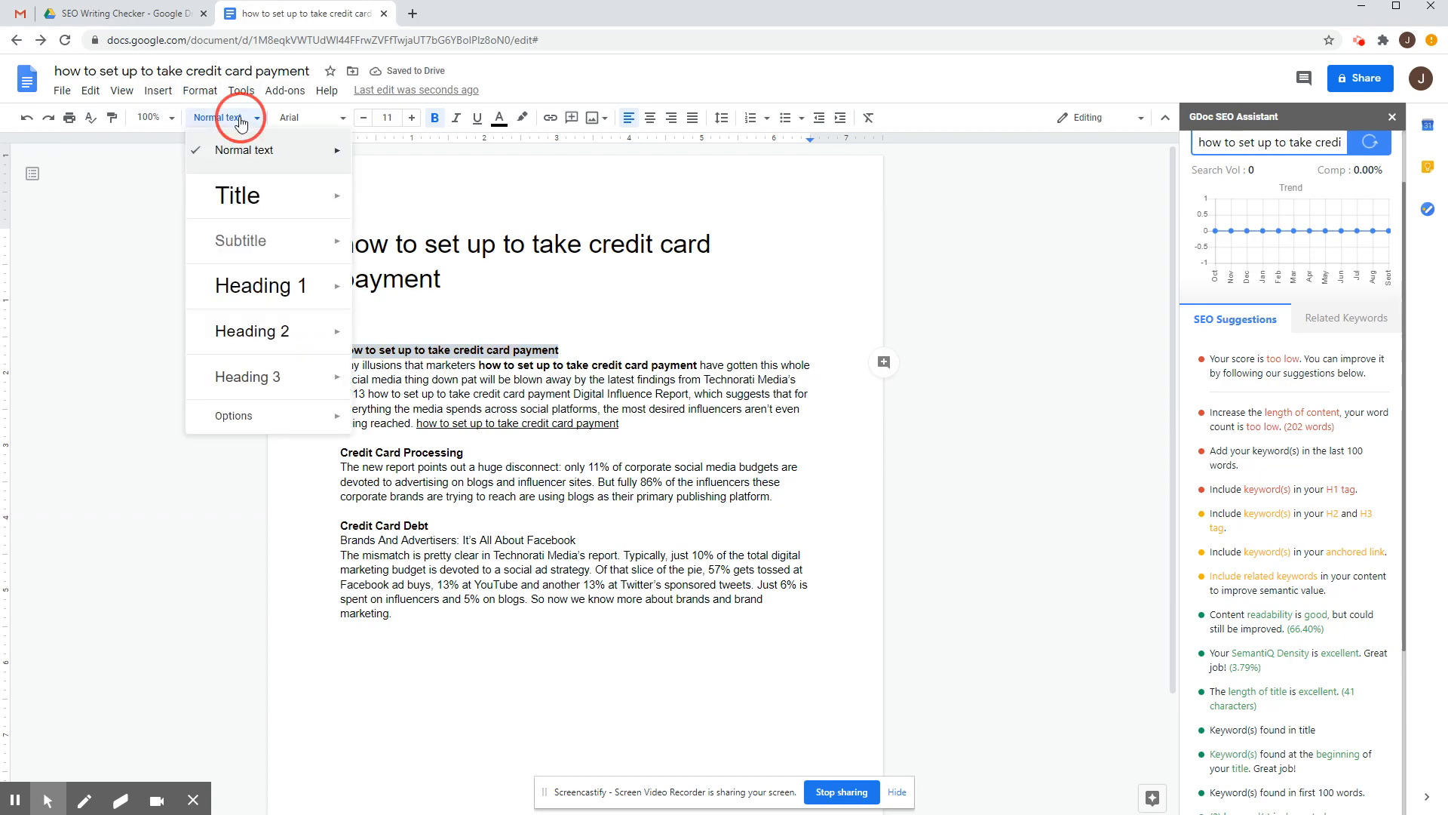
pyautogui.click(286, 294)
pyautogui.click(506, 420)
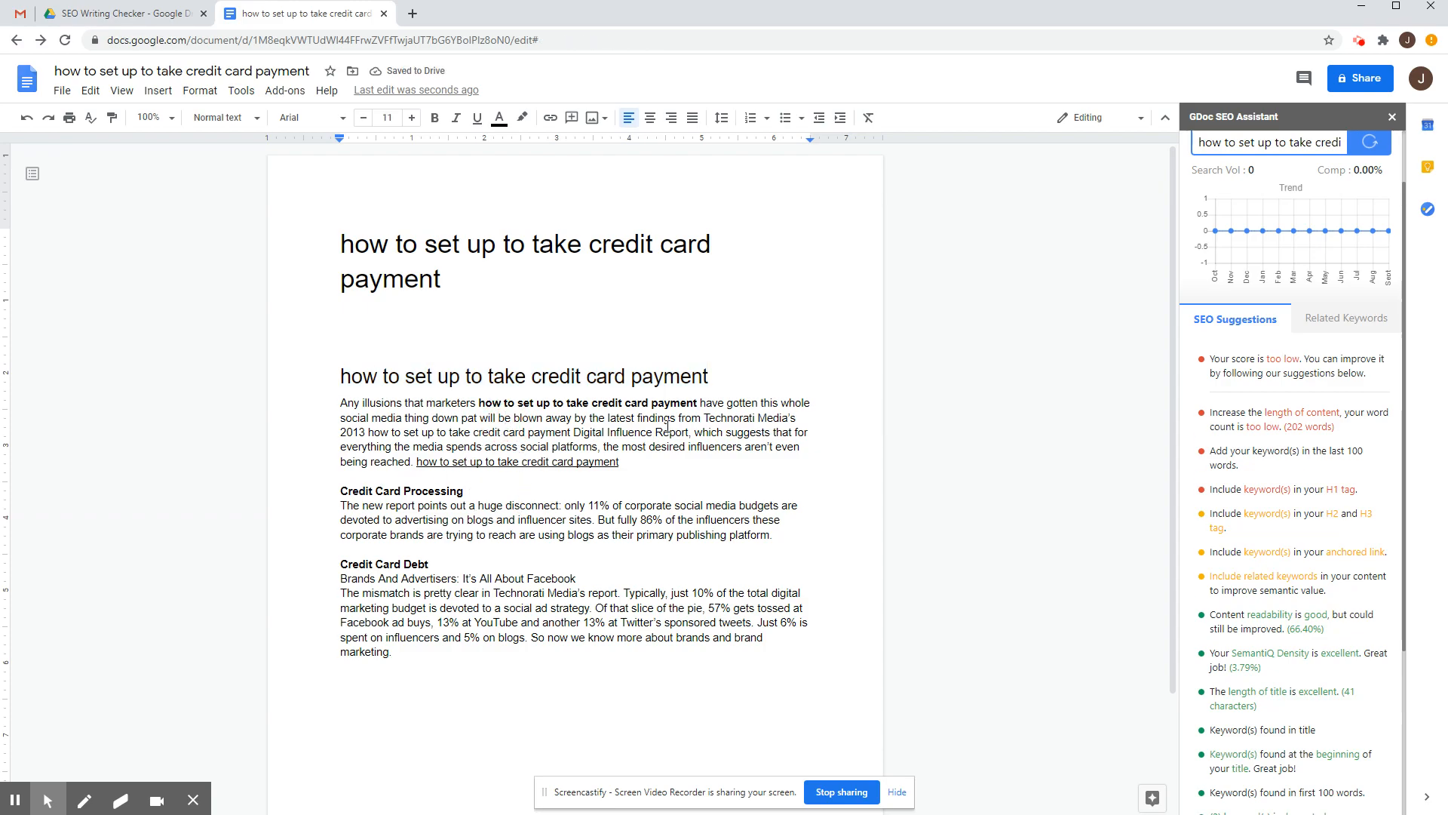
# Insert the keyword phrase on its own line after "Technorati Media's" and style it as Heading 1
pyautogui.click(806, 419)
pyautogui.press('Return')
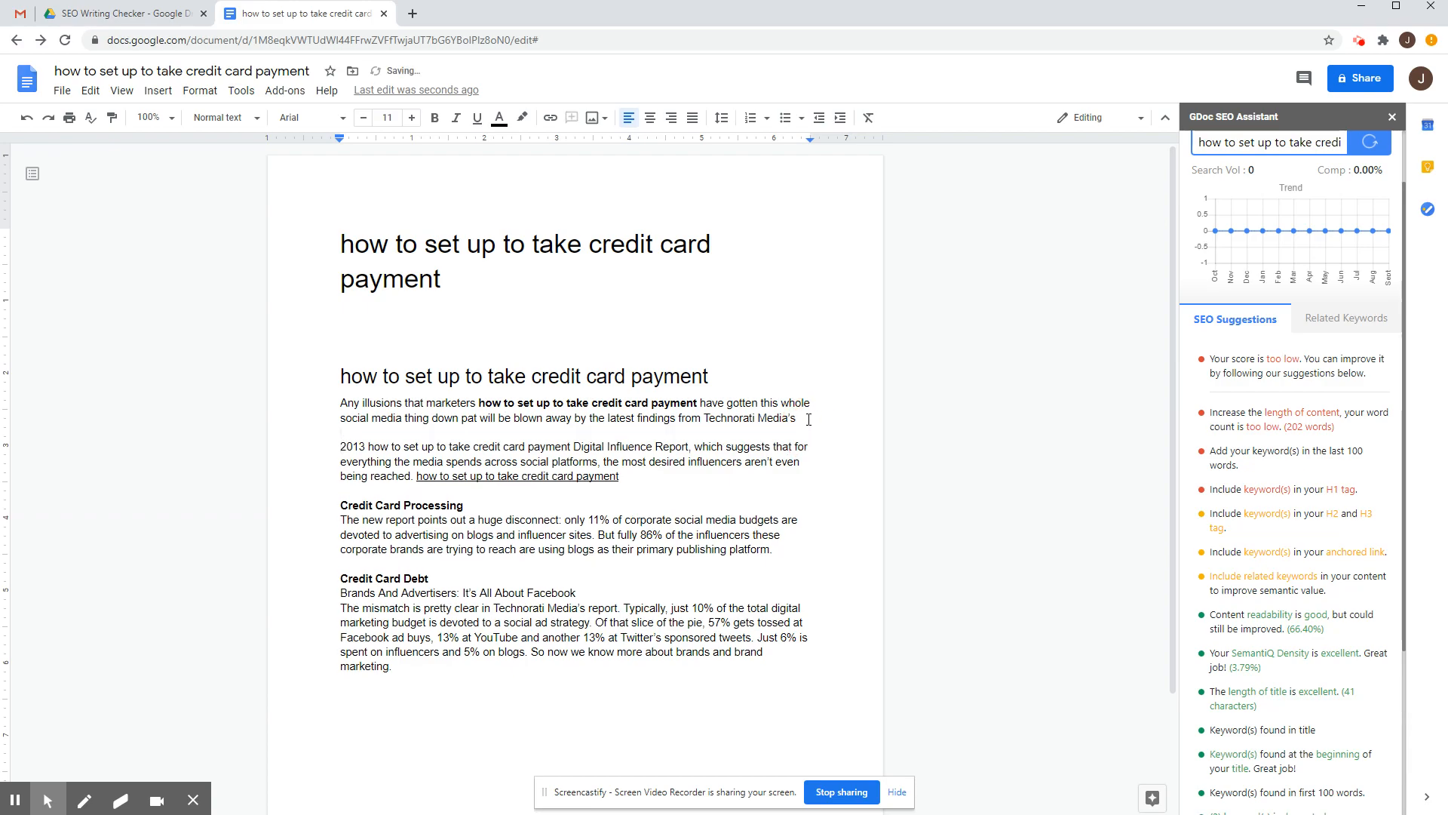
pyautogui.write('how to set up to take credit card payment')
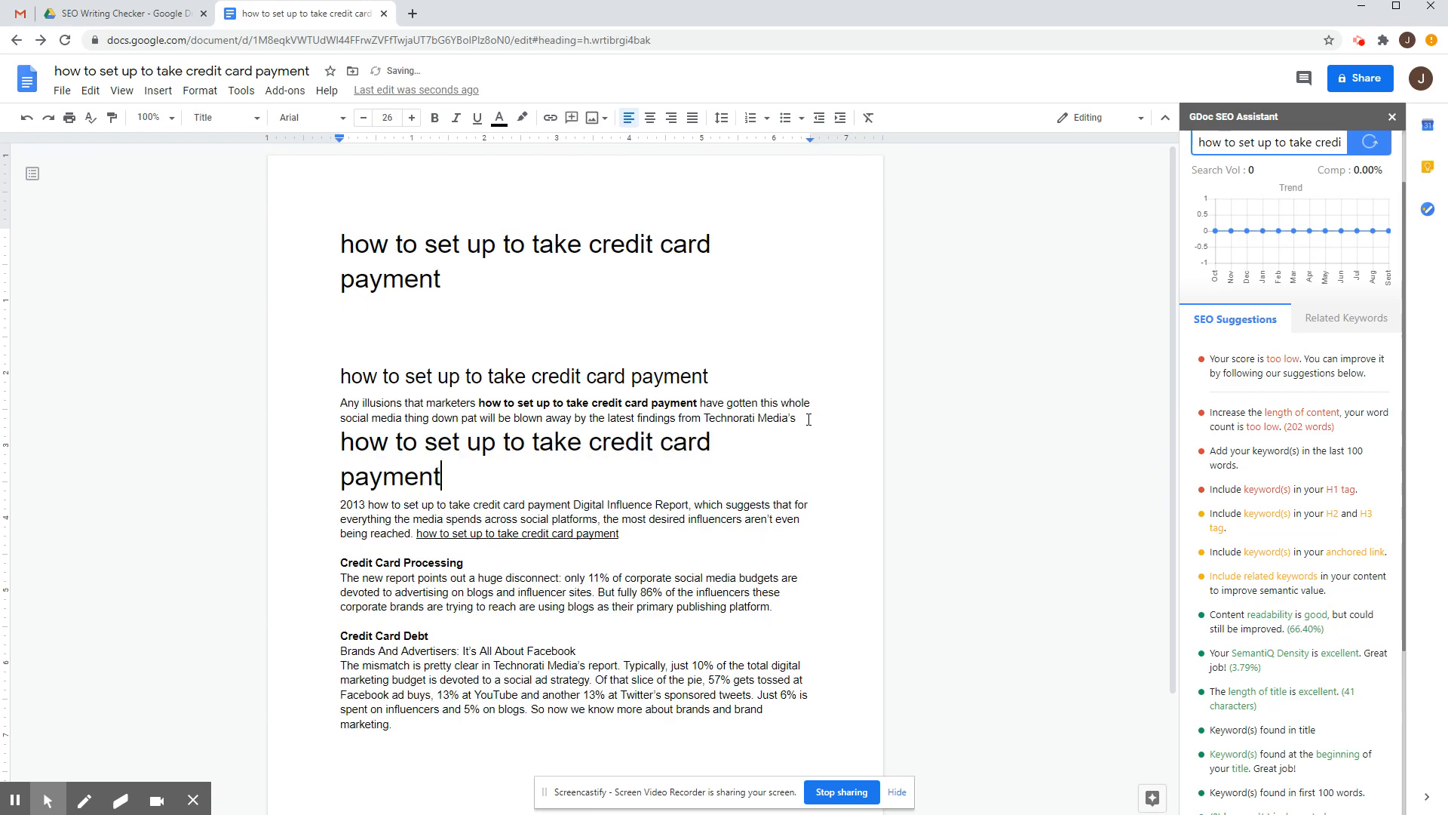
pyautogui.moveTo(442, 476); pyautogui.dragTo(338, 447)
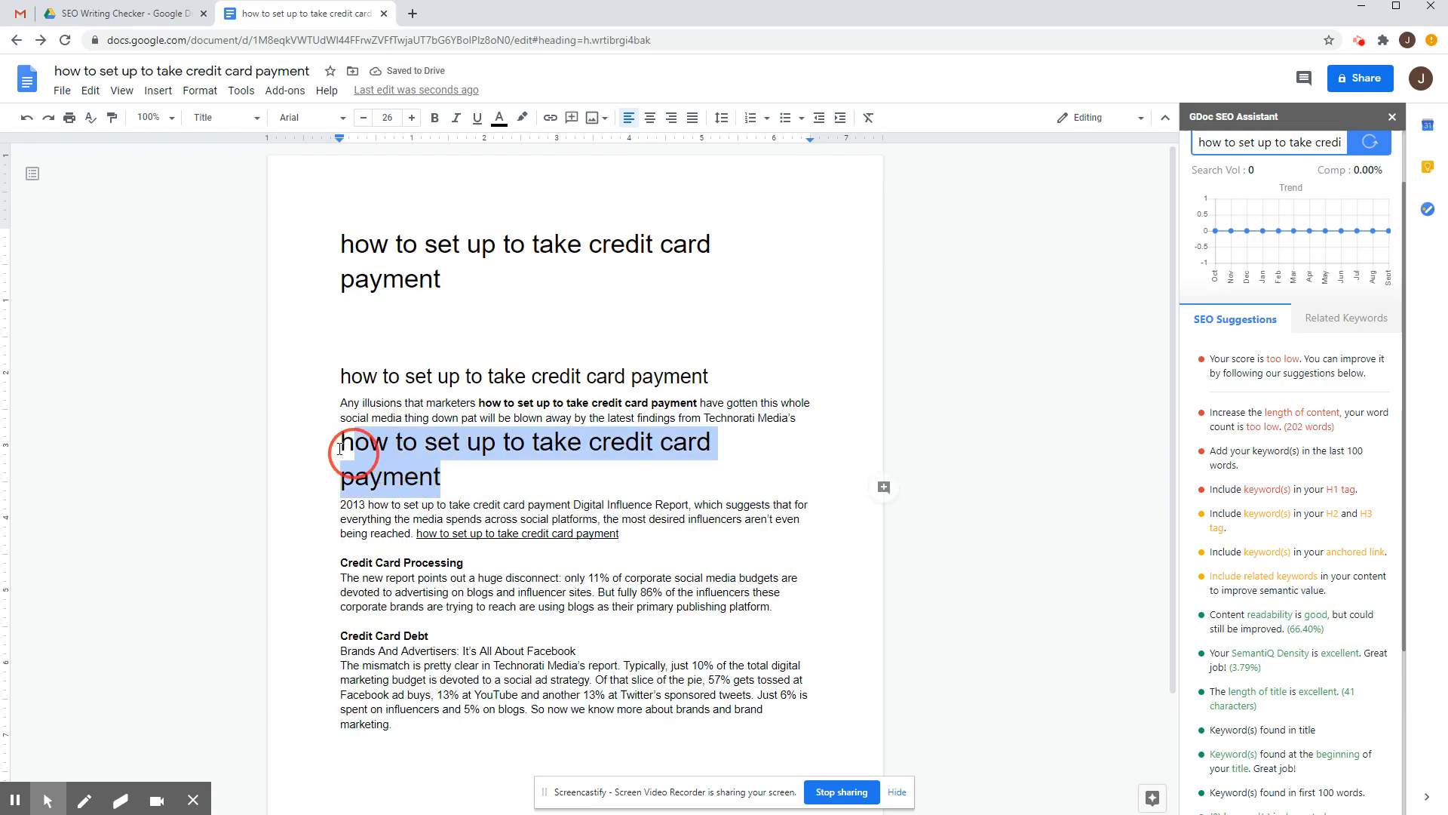
pyautogui.click(202, 117)
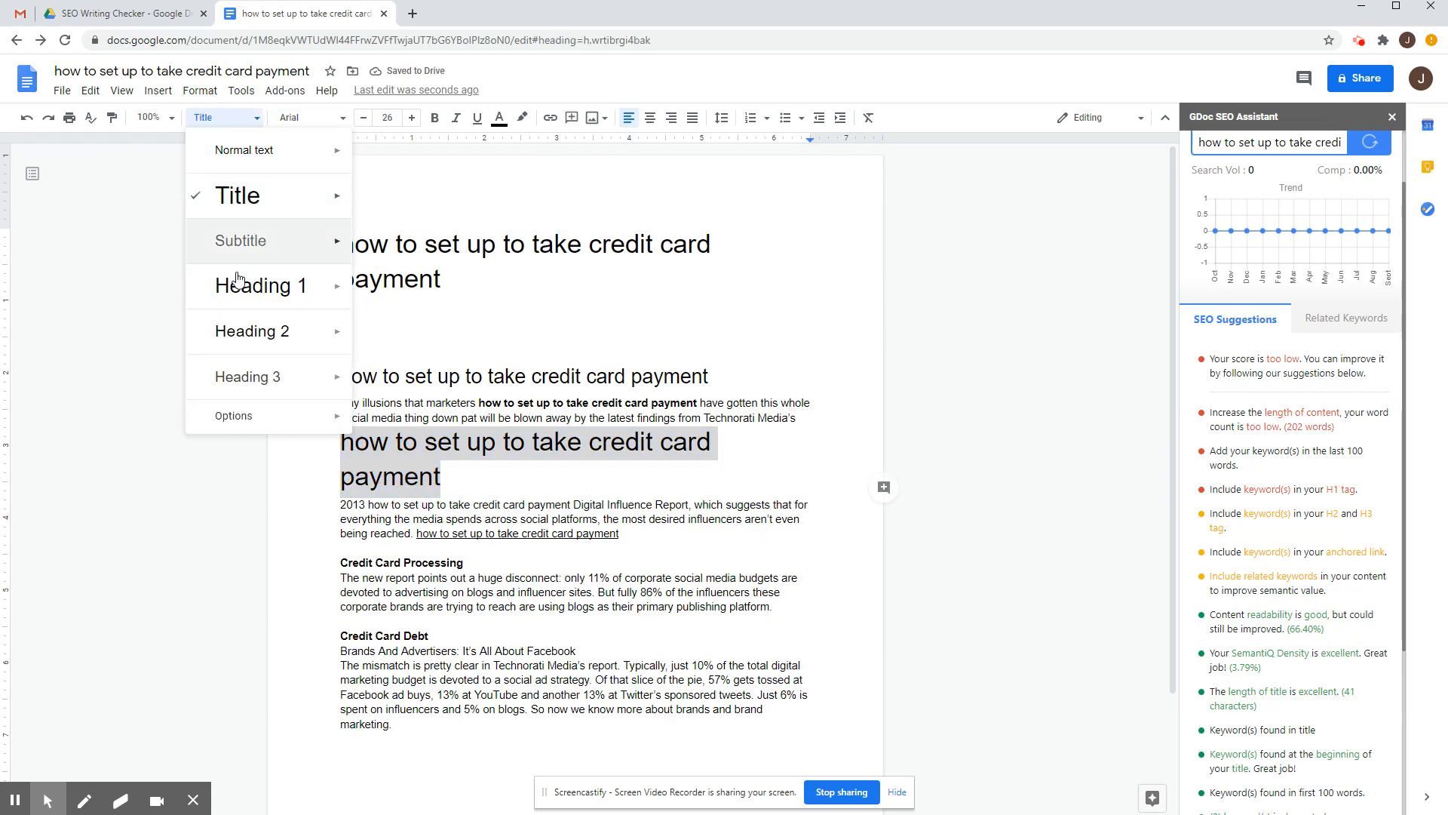
pyautogui.click(240, 296)
pyautogui.click(809, 403)
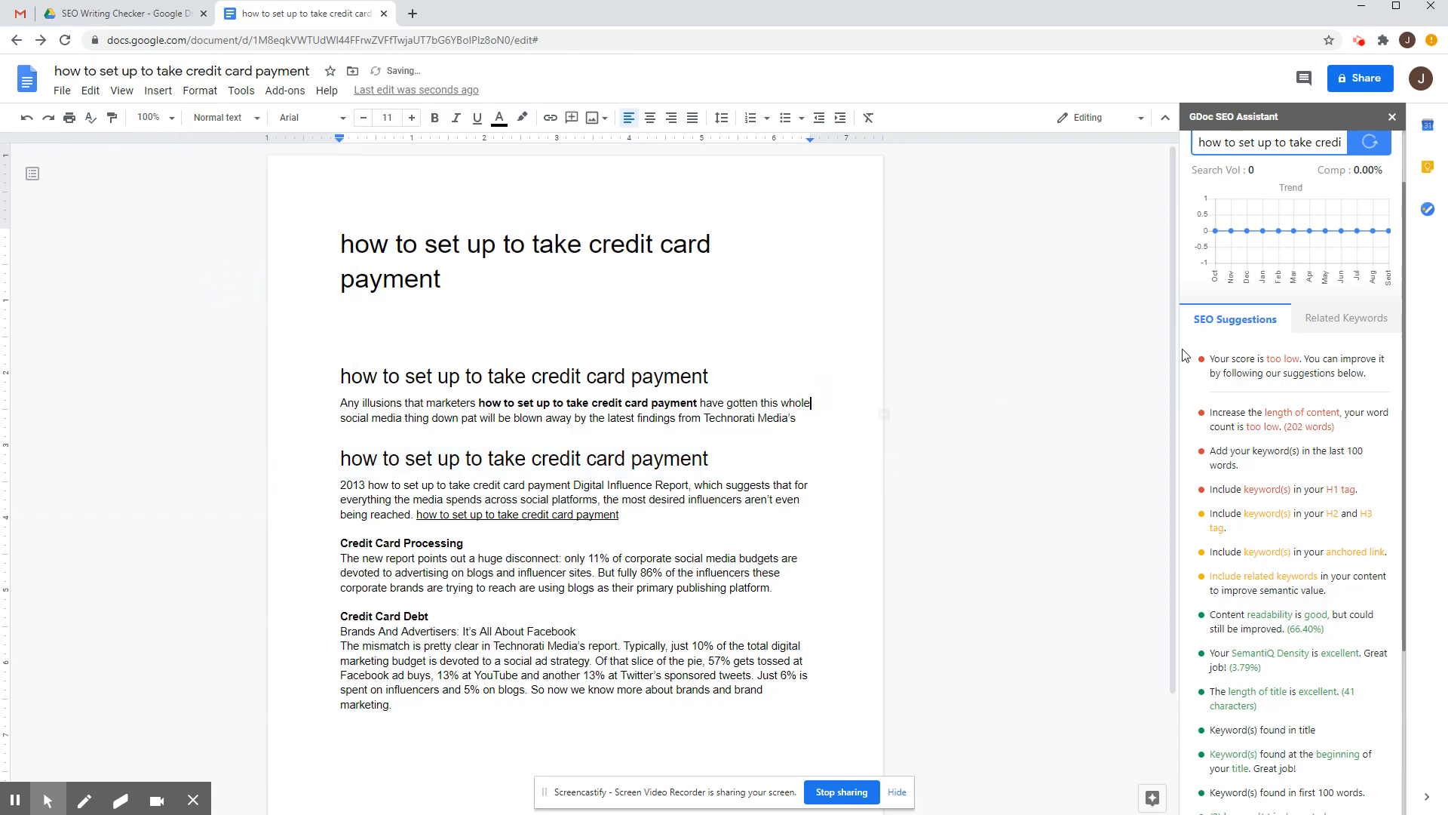
# Re-run the SEO analysis and read the suggestion about keyword use in the H1 tag
pyautogui.click(1367, 143)
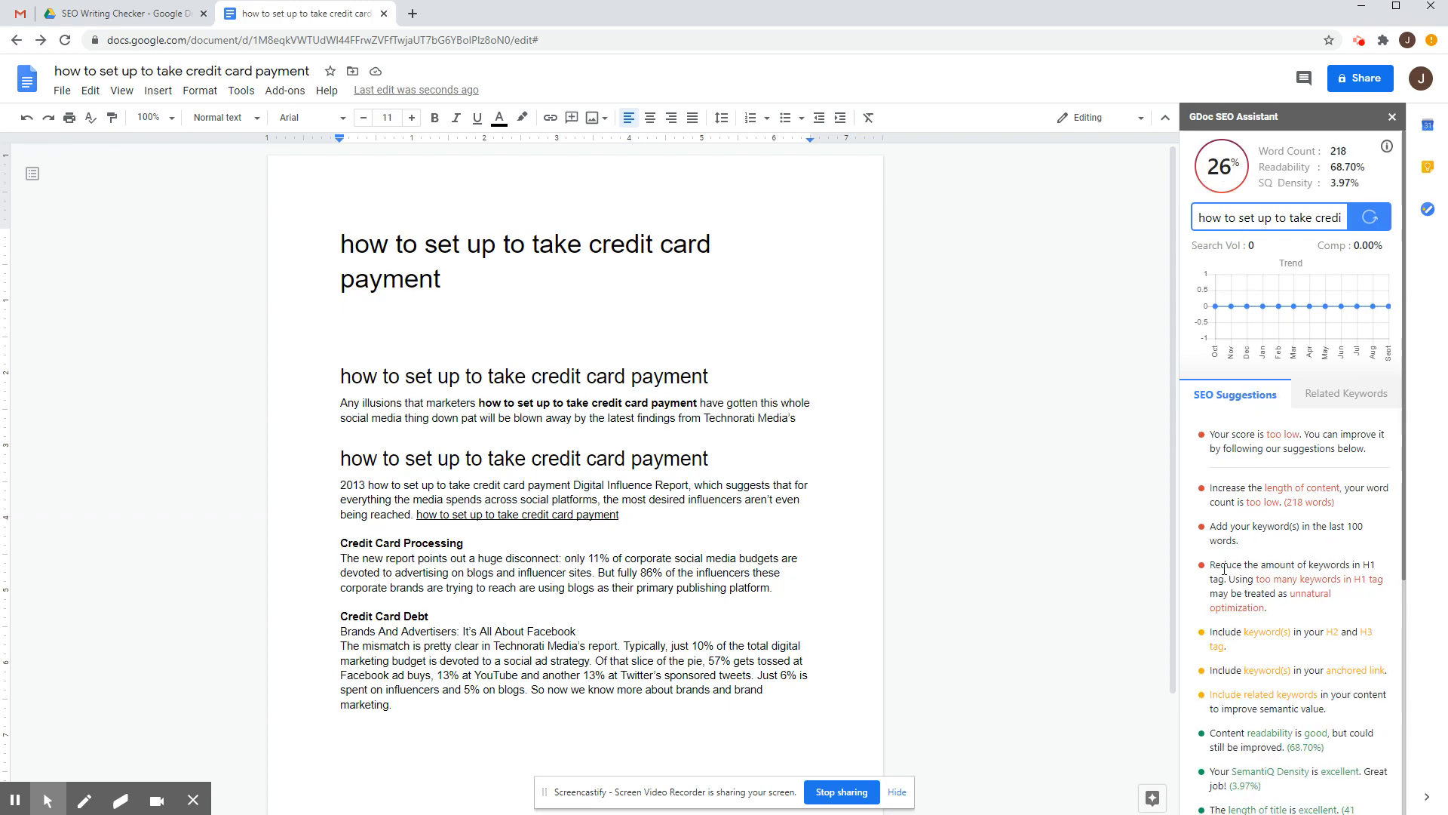
pyautogui.moveTo(1212, 567); pyautogui.dragTo(1273, 611)
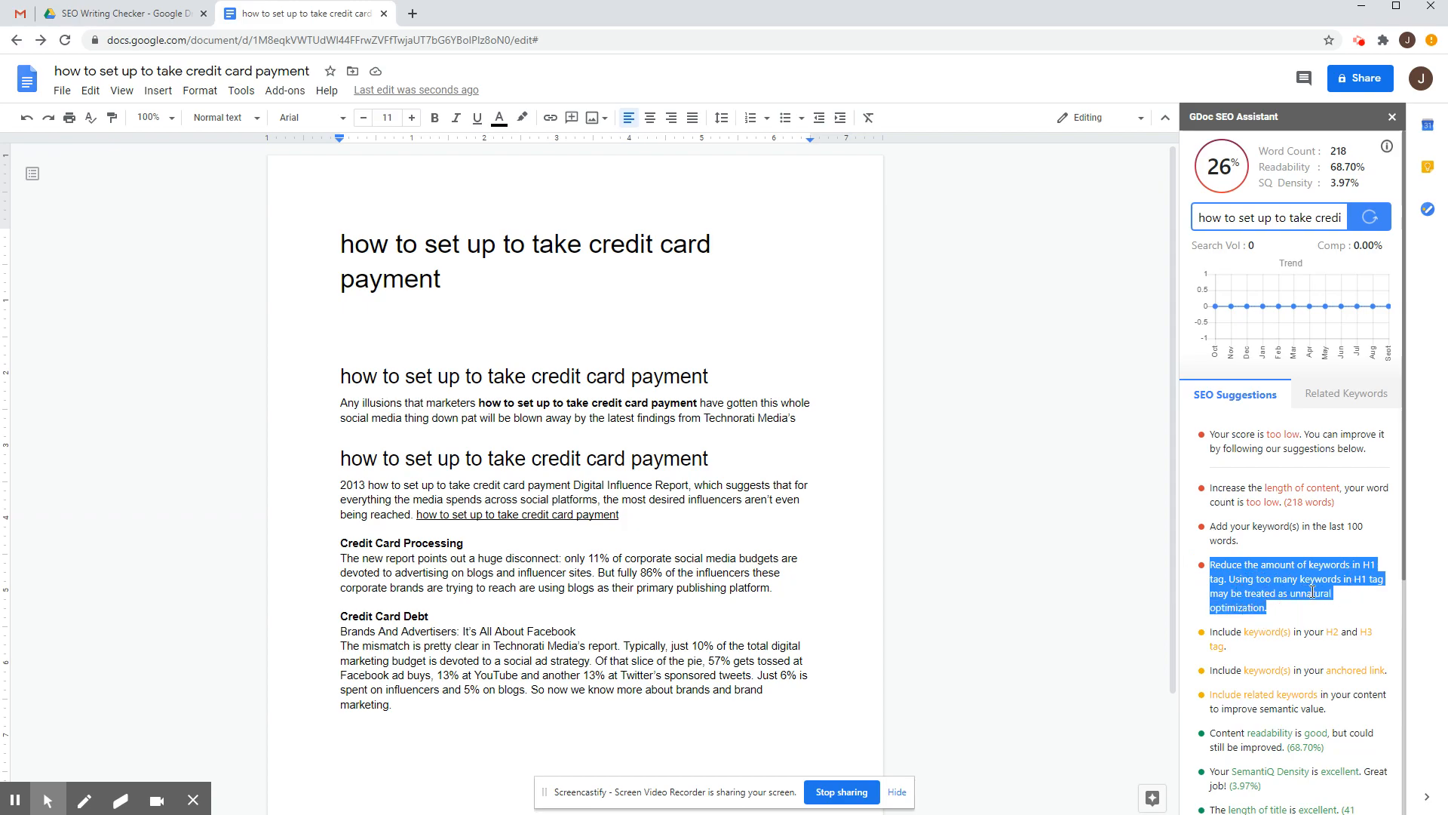
pyautogui.click(1316, 609)
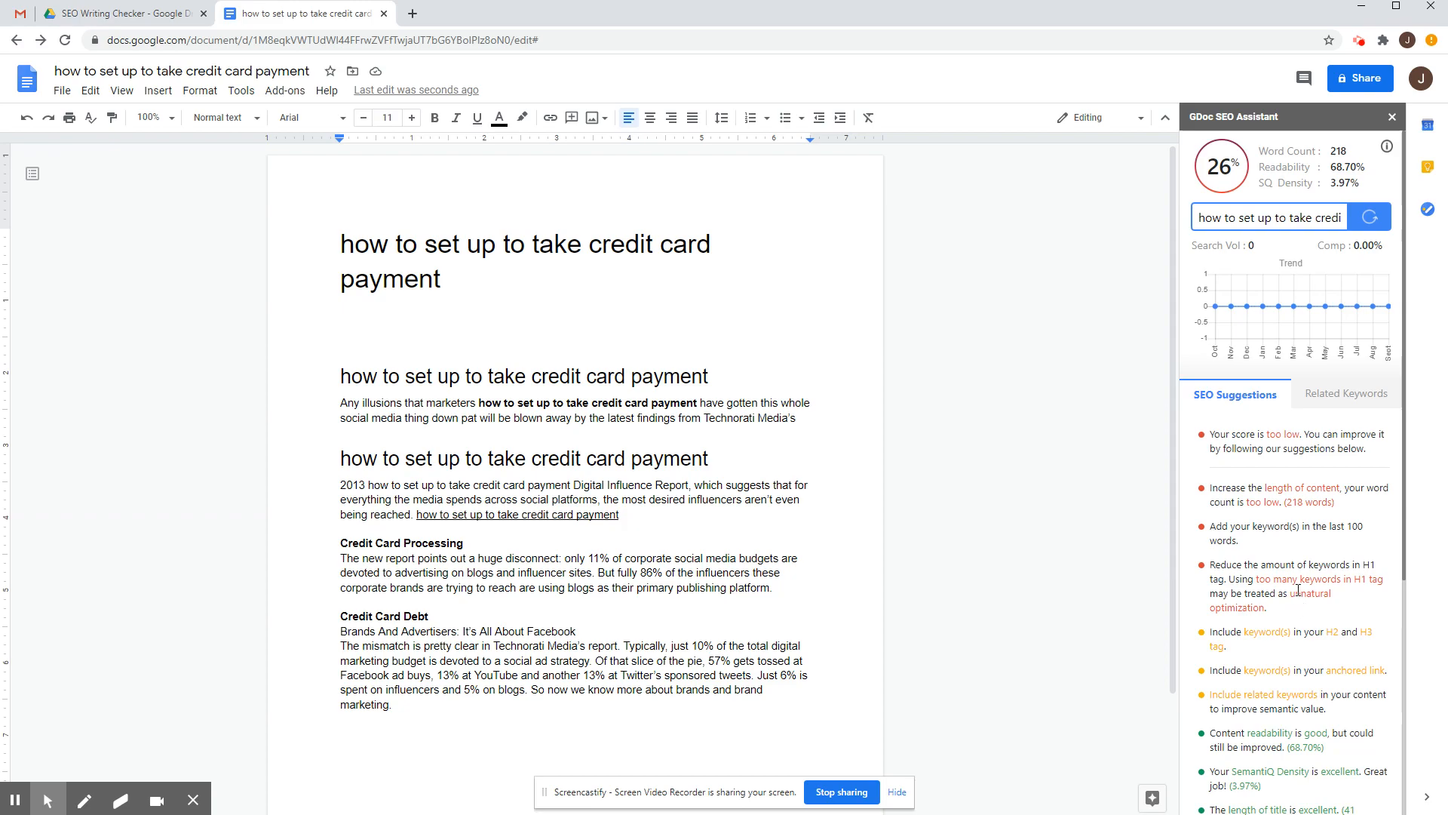
# Delete the second Heading 1 keyword line, rejoin the first body paragraph and re-run the SEO analysis
pyautogui.moveTo(717, 455); pyautogui.dragTo(246, 452)
pyautogui.hotkey('ctrl', 'c')
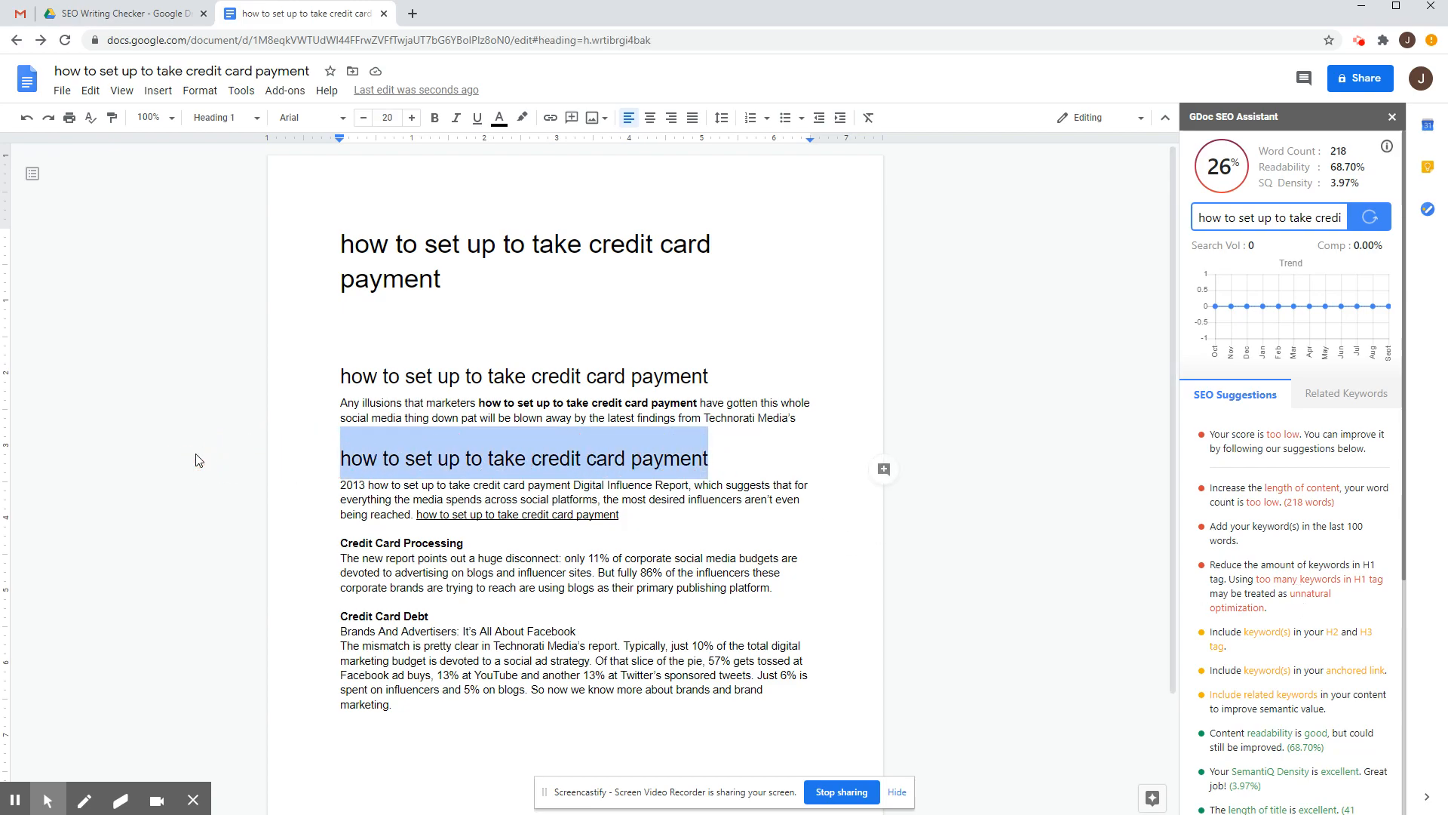
pyautogui.press('BackSpace')
pyautogui.press('BackSpace')
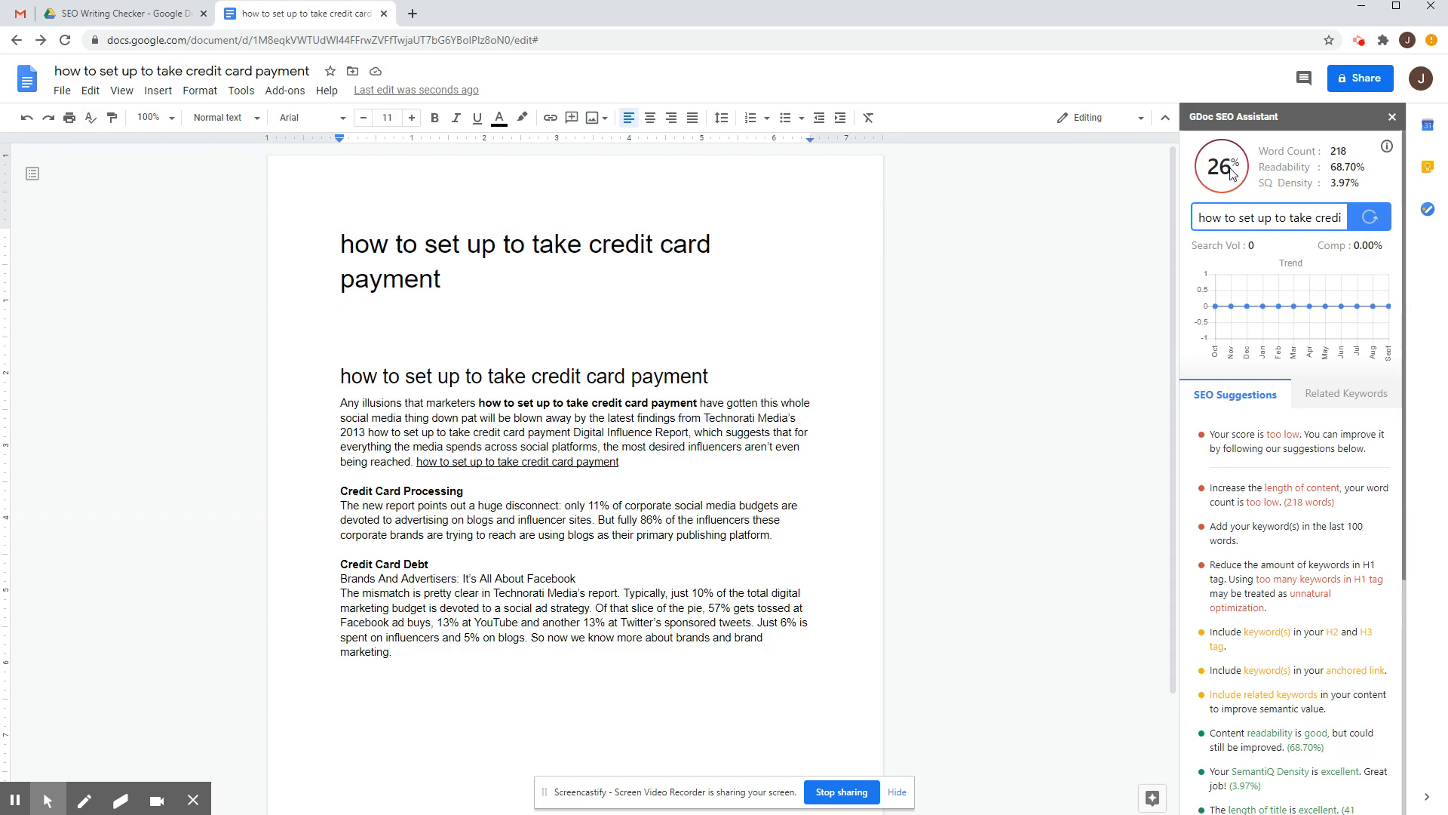
pyautogui.click(1369, 218)
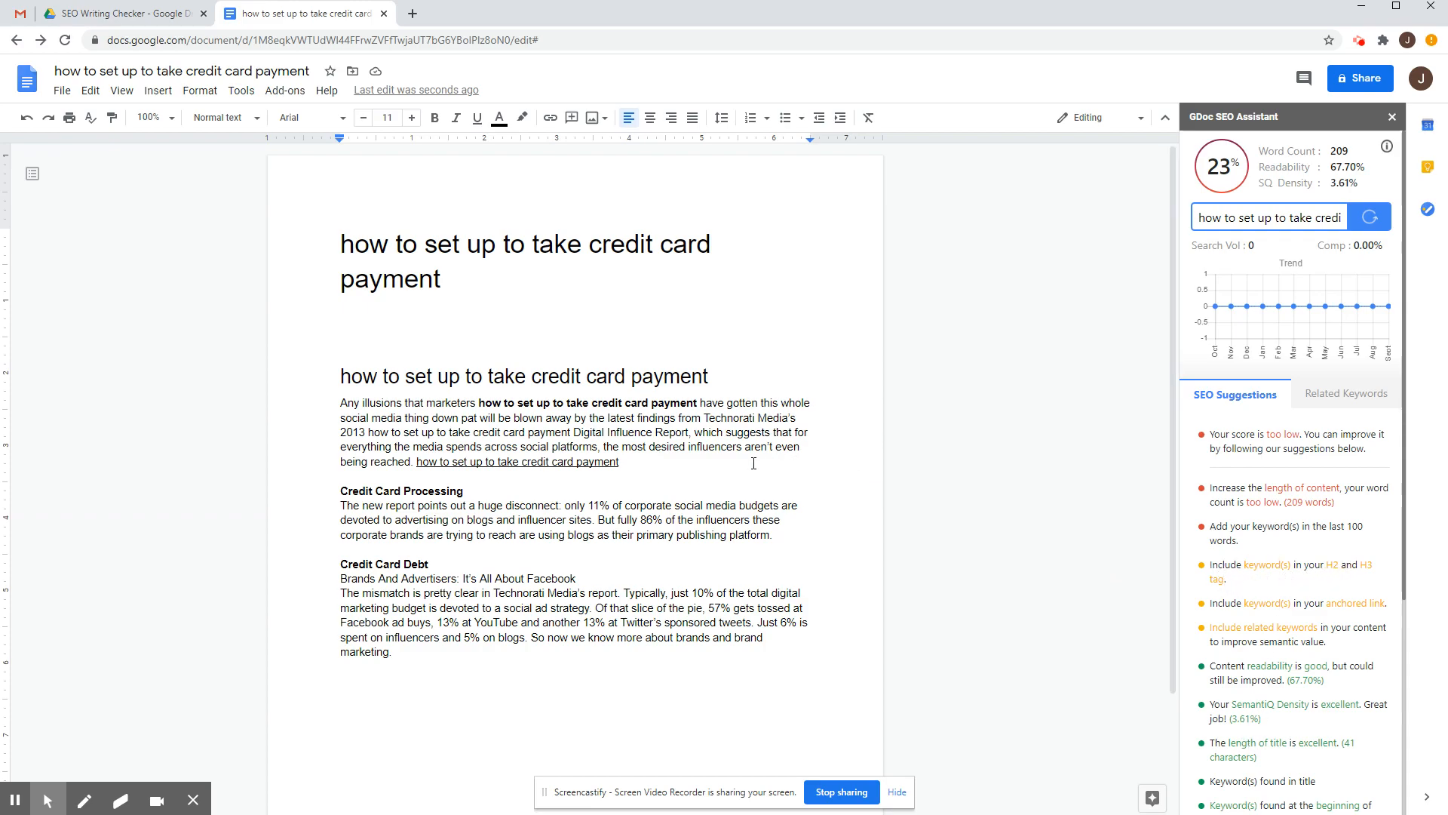
# Insert "how to set up to take credit card payment" unformatted on a new line after "Technorati Media's" and style it as Heading 2
pyautogui.click(807, 419)
pyautogui.press('Return')
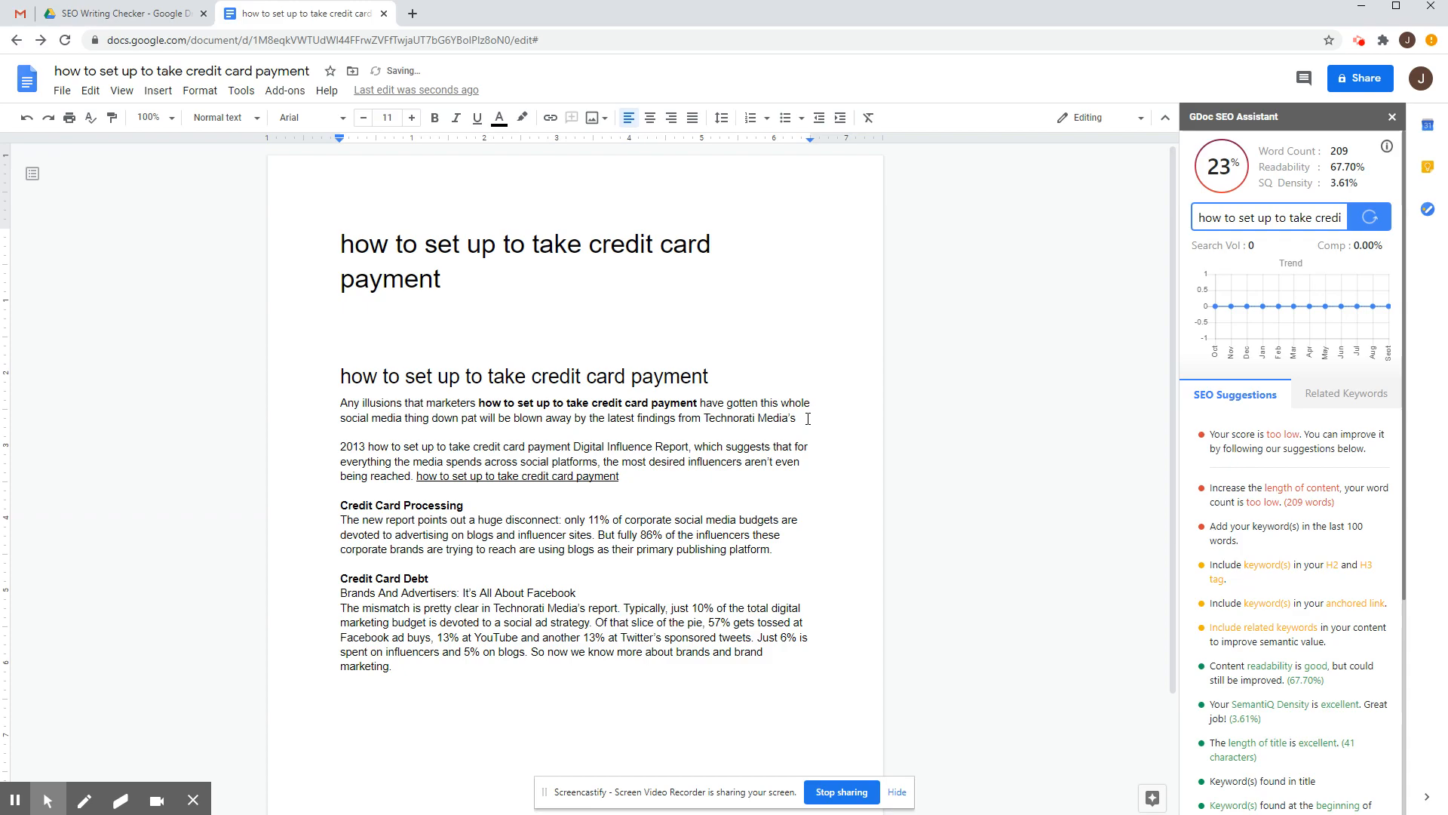
pyautogui.rightClick(363, 434)
pyautogui.click(400, 519)
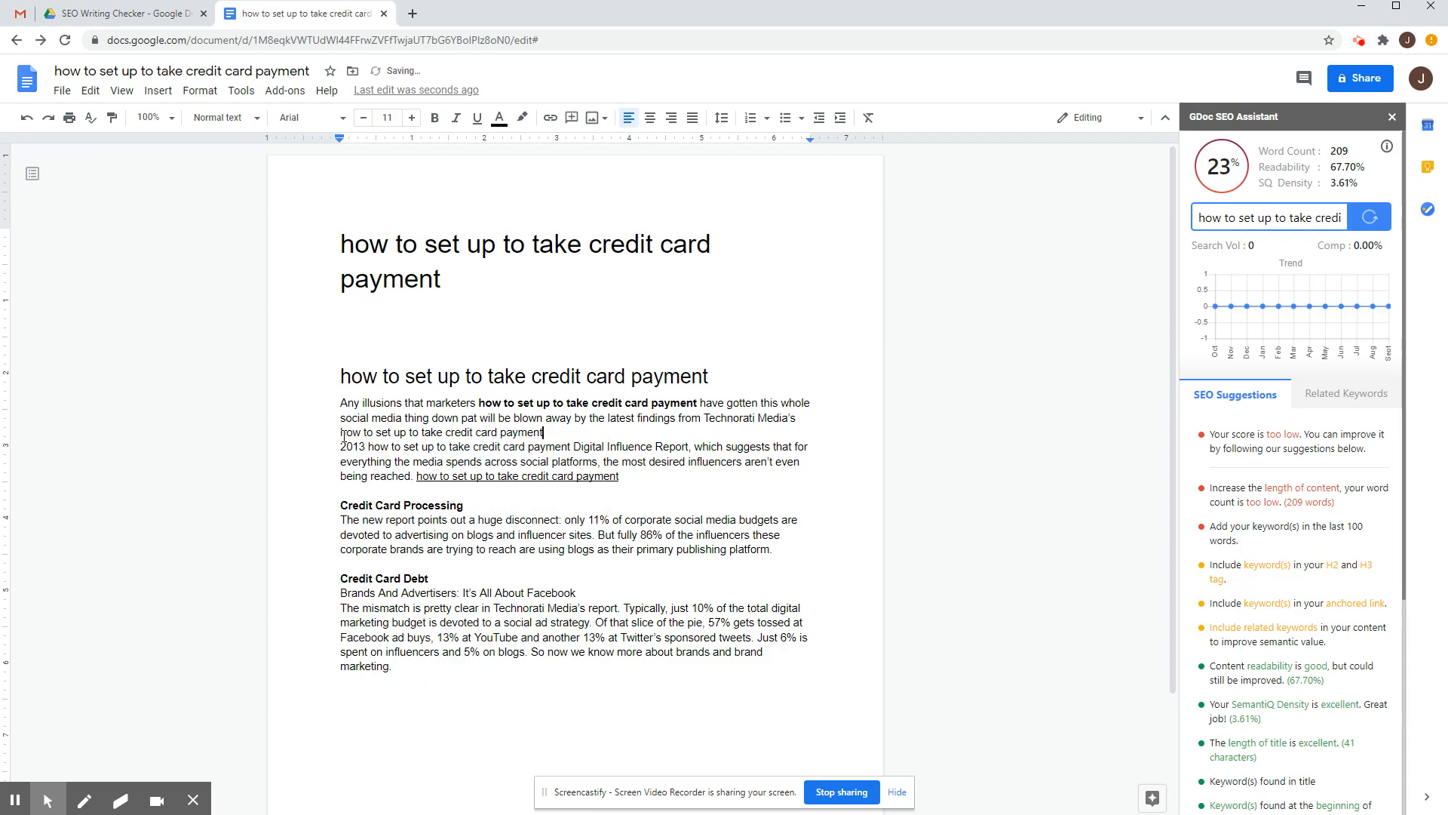
pyautogui.moveTo(344, 435); pyautogui.dragTo(549, 435)
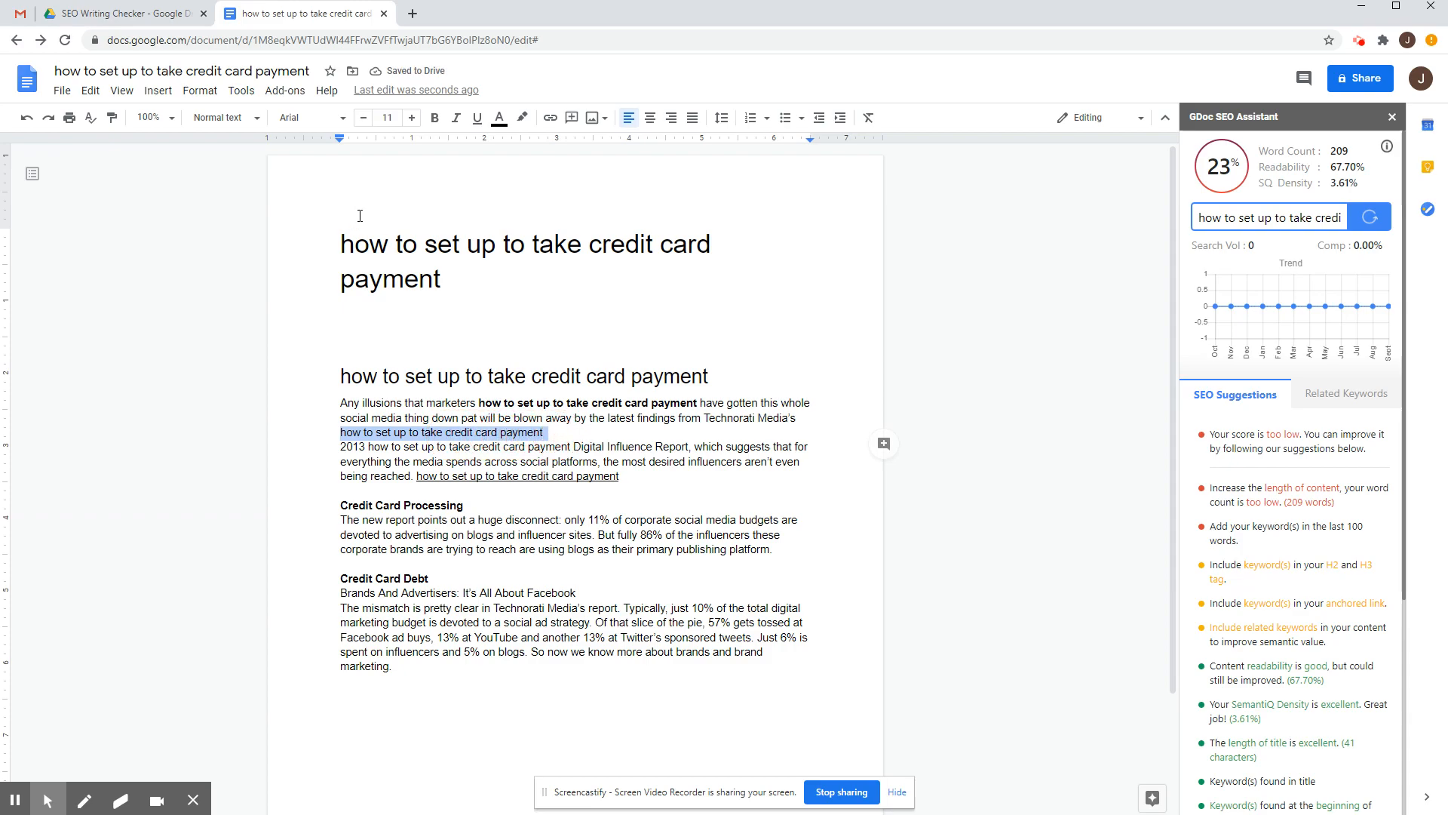
pyautogui.click(219, 117)
pyautogui.click(218, 326)
pyautogui.click(583, 568)
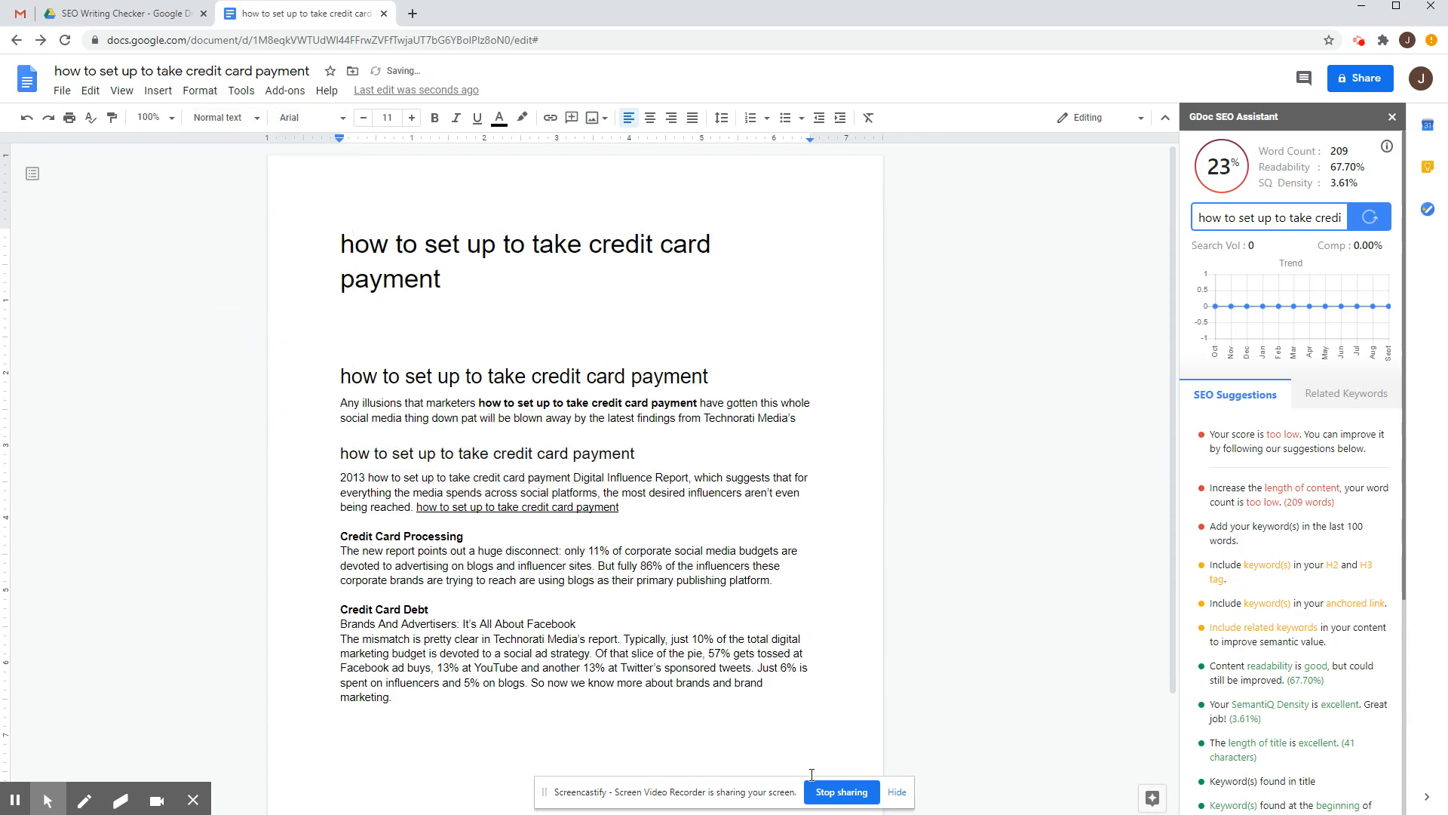
# Re-run the SEO analysis and read the suggestion about including related keywords
pyautogui.click(1369, 219)
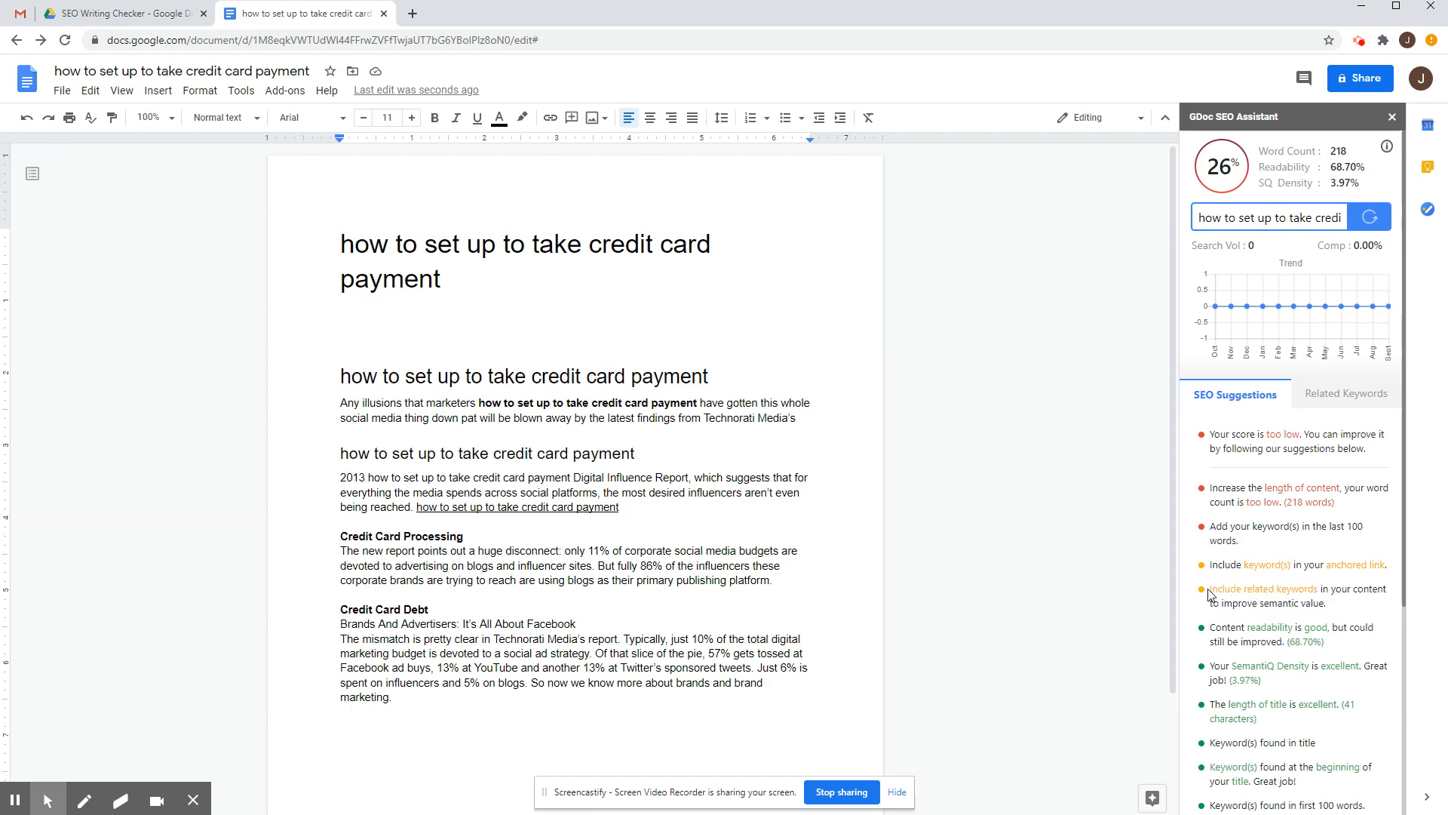
pyautogui.moveTo(1212, 589); pyautogui.dragTo(1328, 590)
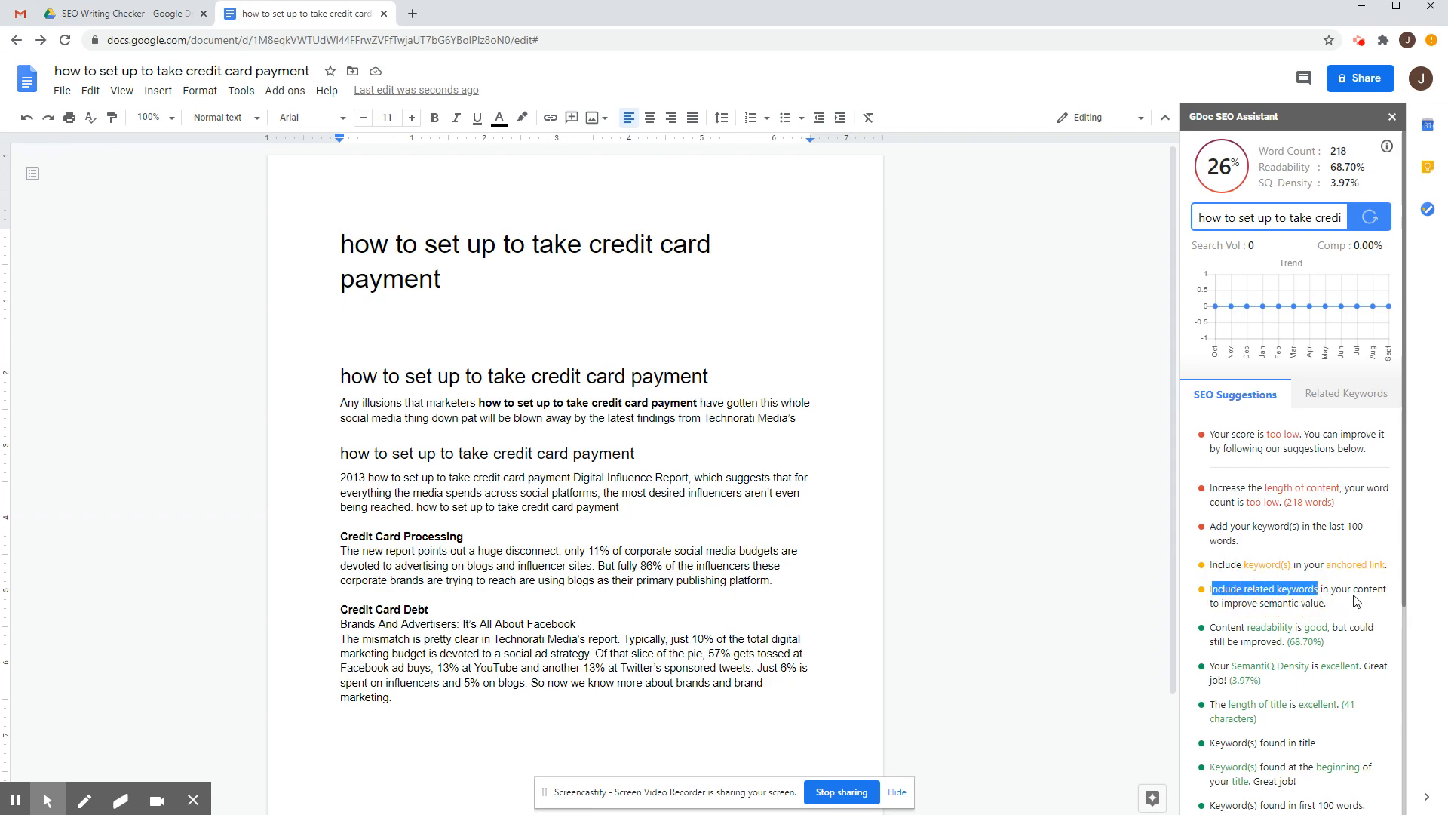
pyautogui.click(1312, 607)
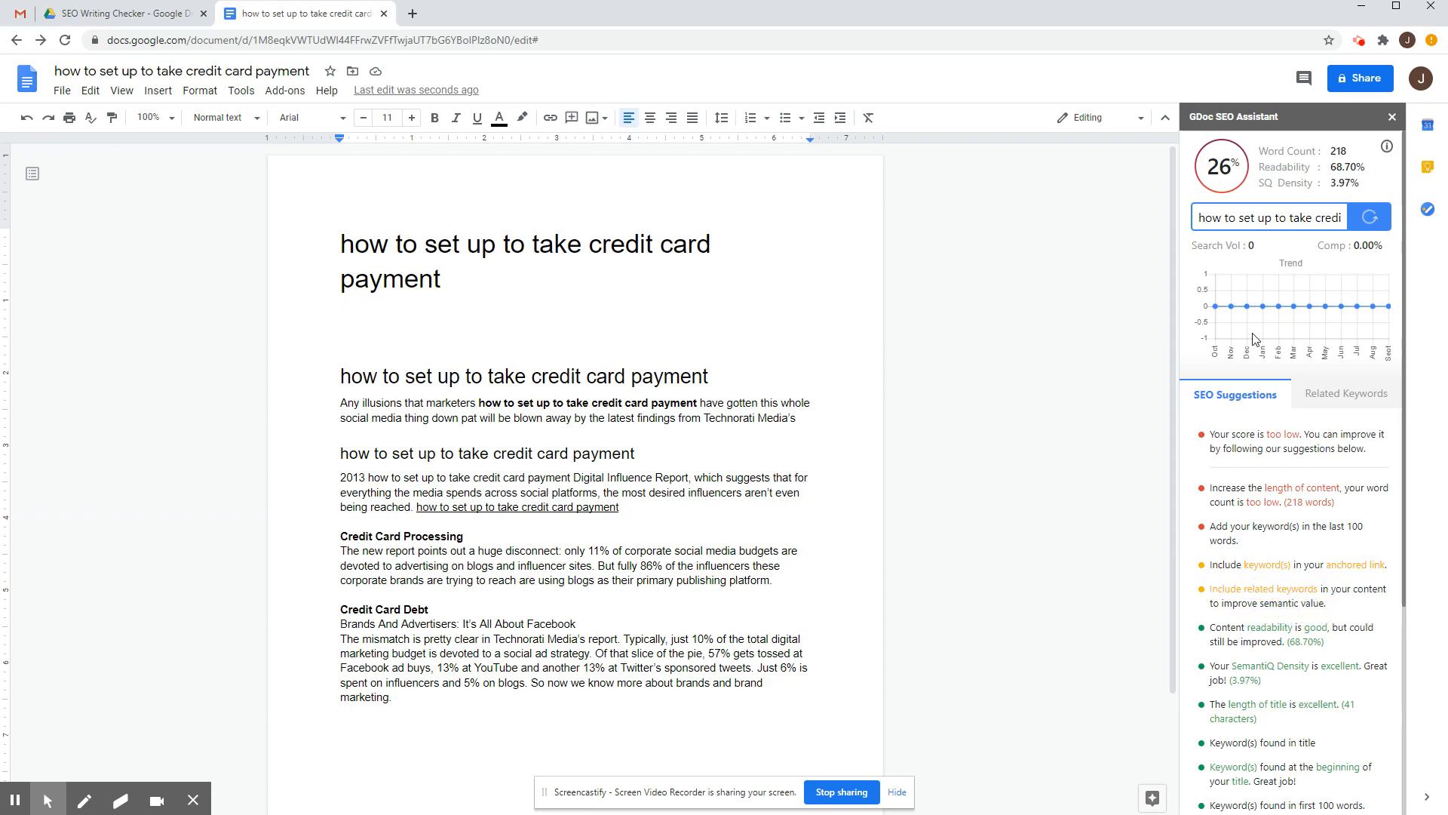
# Open the related keywords, shorten the focus keyword to "take credit card payment" and re-run the analysis
pyautogui.click(1345, 402)
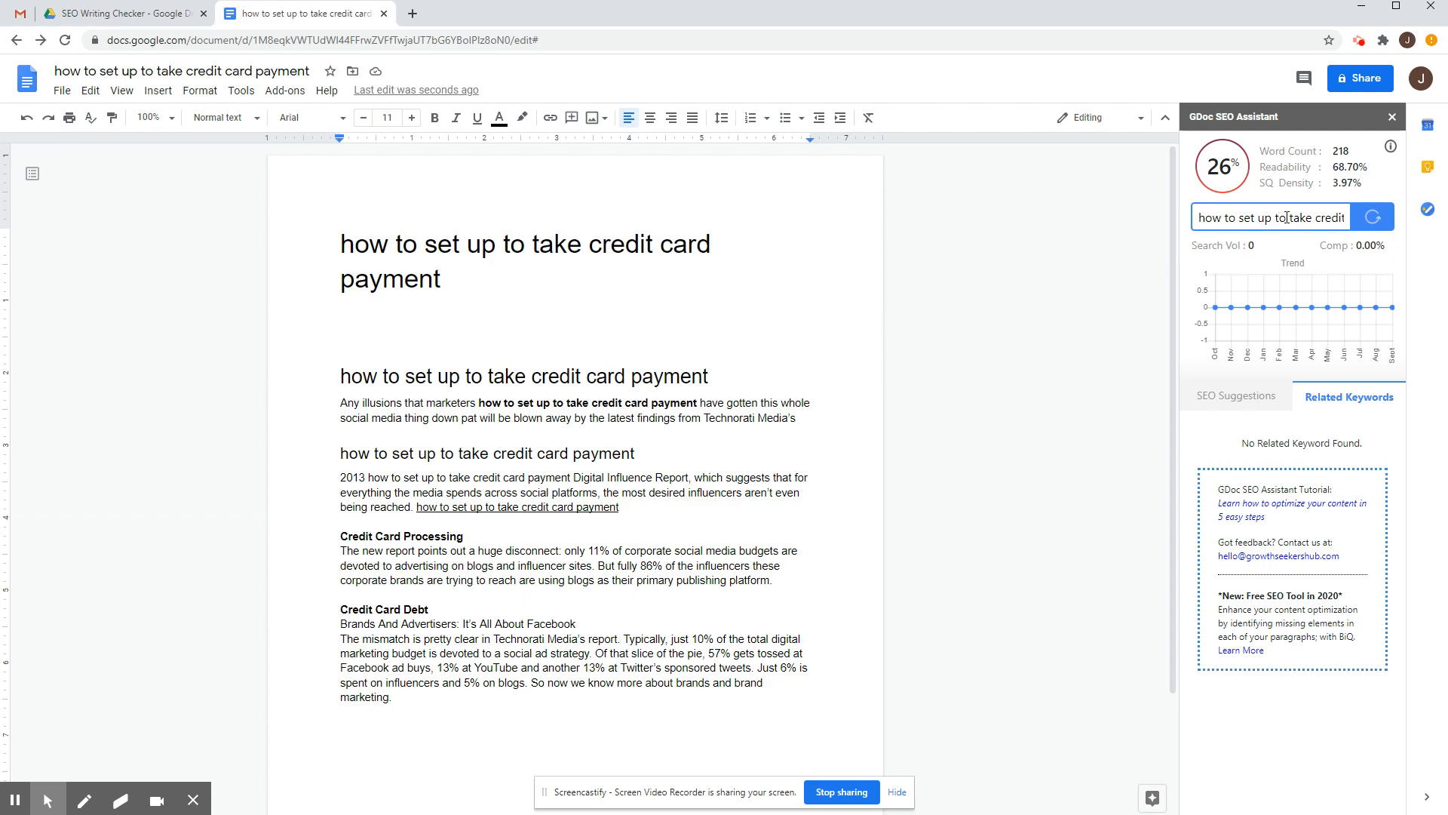
pyautogui.moveTo(1287, 217); pyautogui.dragTo(1183, 224)
pyautogui.press('BackSpace')
pyautogui.click(1374, 221)
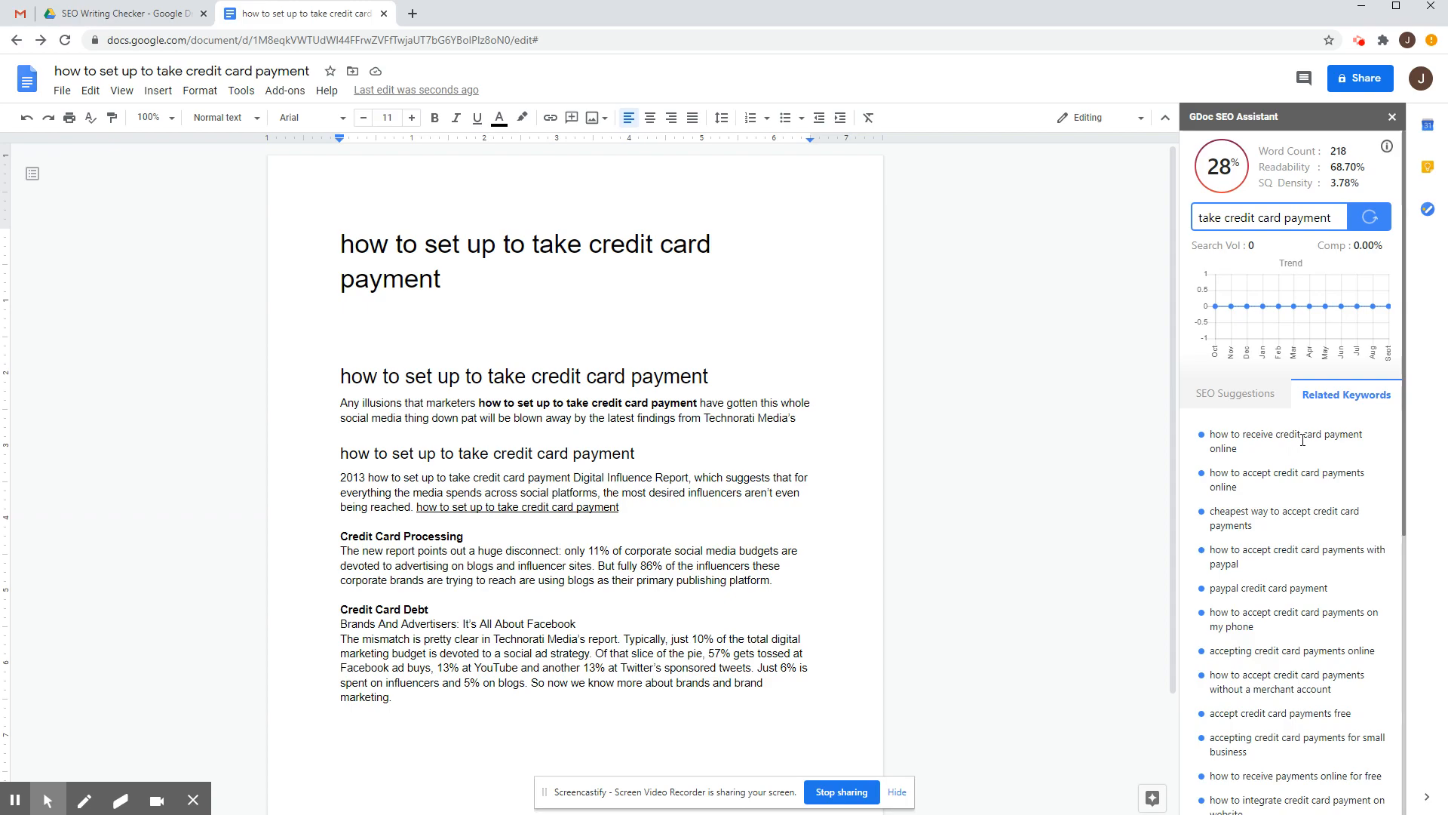
# Copy the related keyword "how to receive credit card payment online" and paste it after "Technorati Media's" in the first body paragraph
pyautogui.moveTo(1241, 454); pyautogui.dragTo(1207, 431)
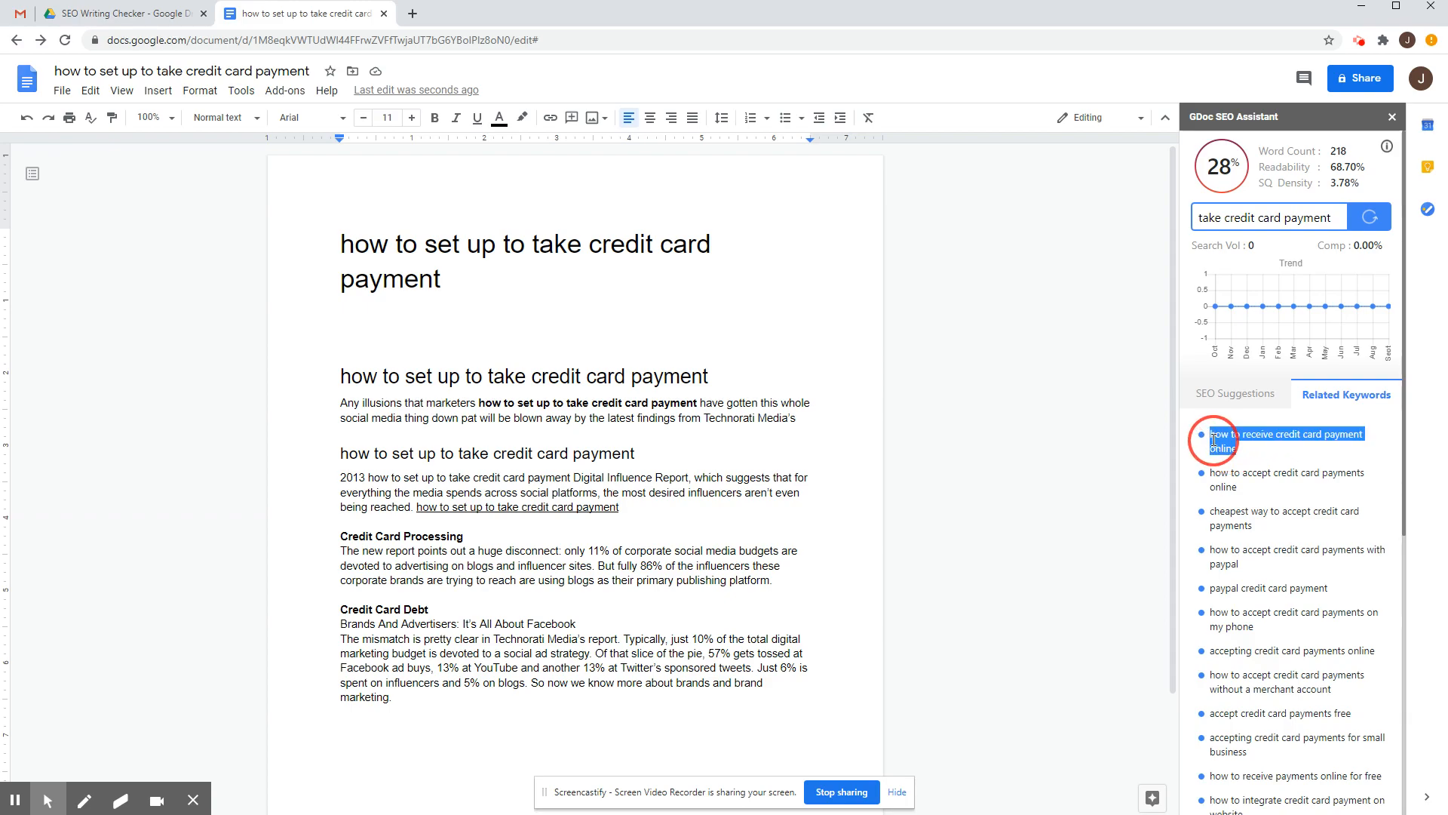
pyautogui.rightClick(1225, 448)
pyautogui.click(1224, 448)
pyautogui.click(800, 420)
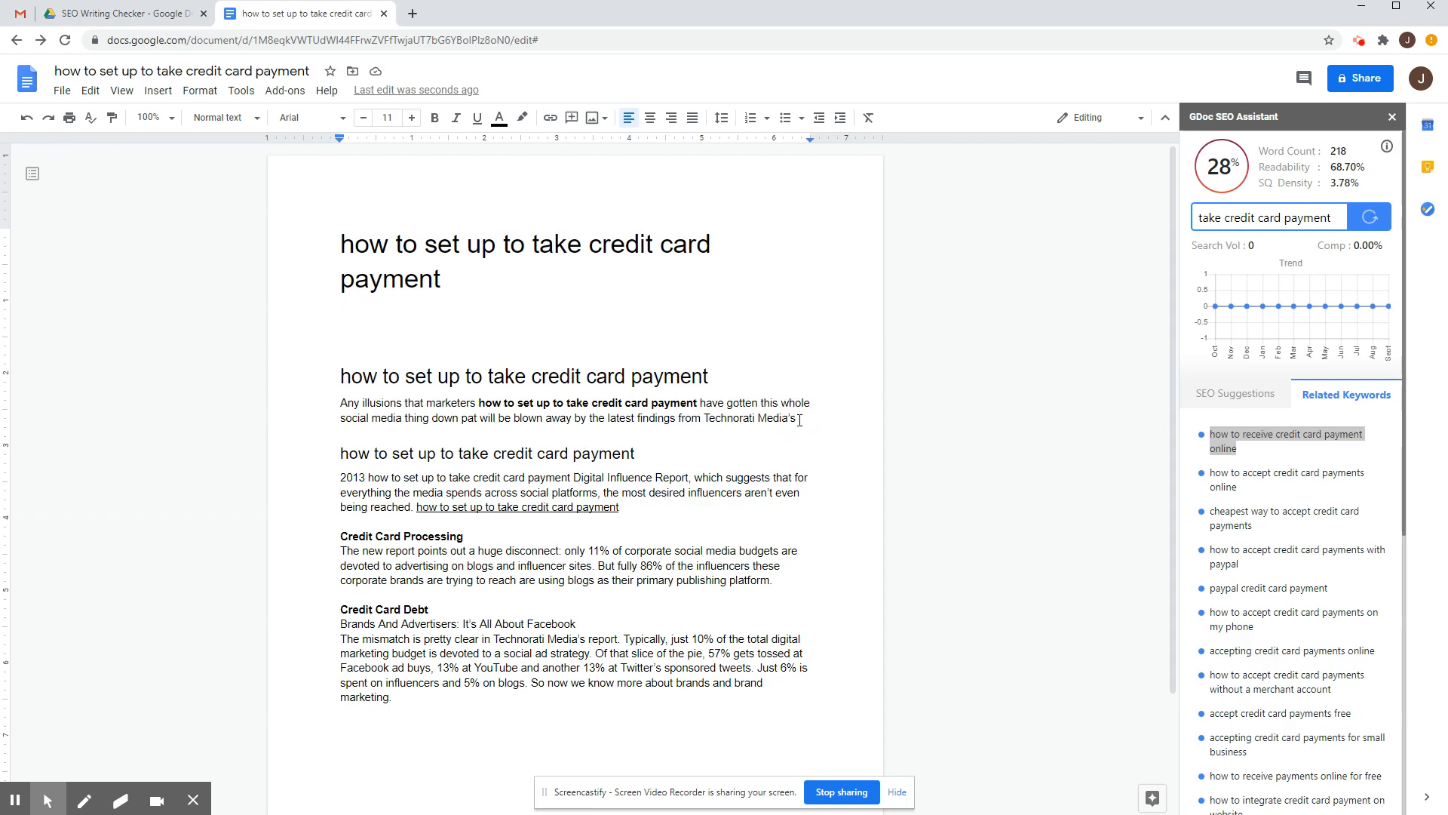
pyautogui.hotkey('ctrl', 'v')
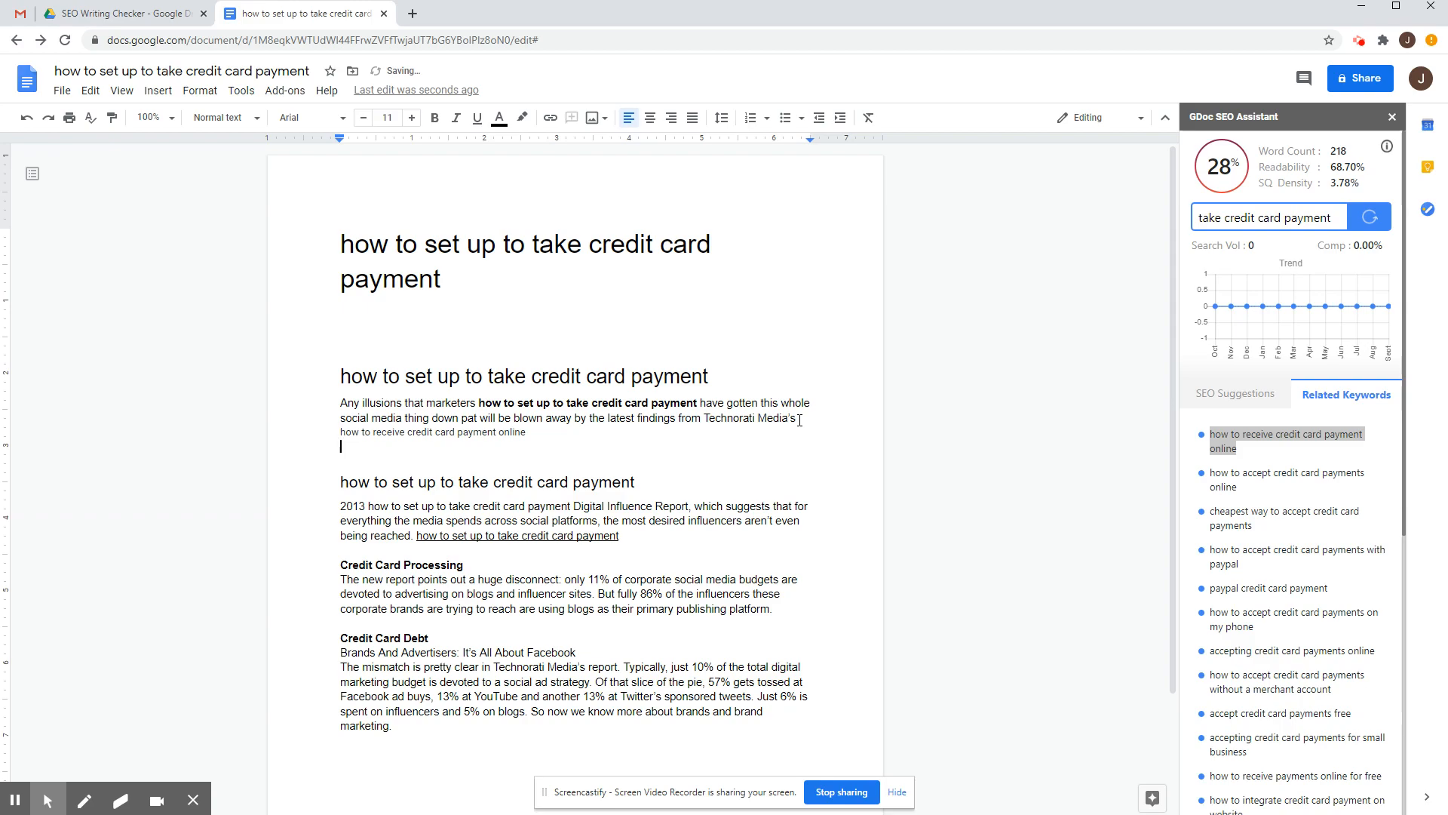
# Undo the formatted paste and paste "how to receive credit card payment online" after "Technorati Media's" without formatting
pyautogui.hotkey('ctrl', 'z')
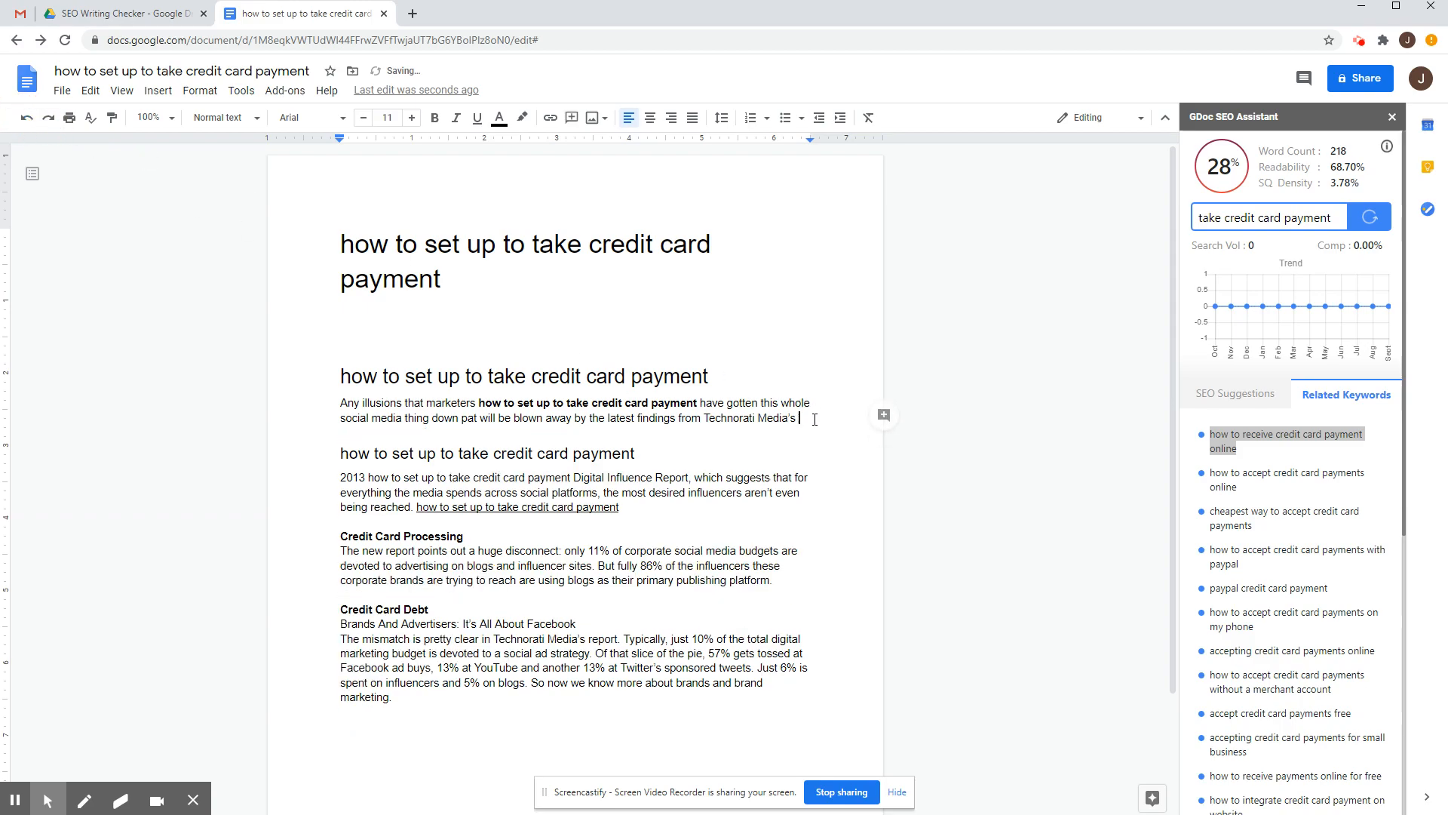
pyautogui.rightClick(816, 420)
pyautogui.click(865, 503)
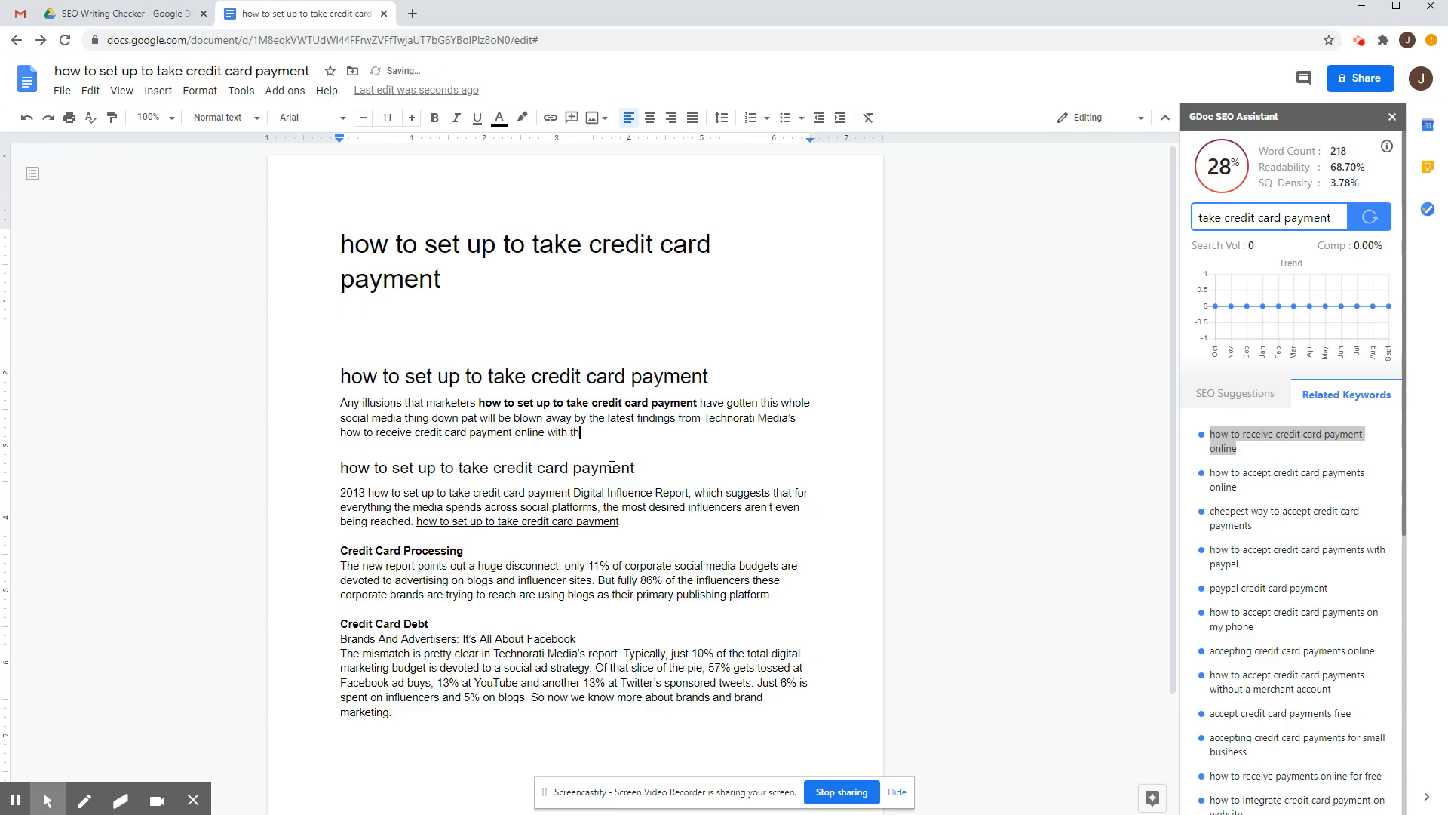
# Continue the first body paragraph with "with the bakery store around the corner. My donkey wants to buy some food at the market."
pyautogui.write('with the bakery store around the corner. My')
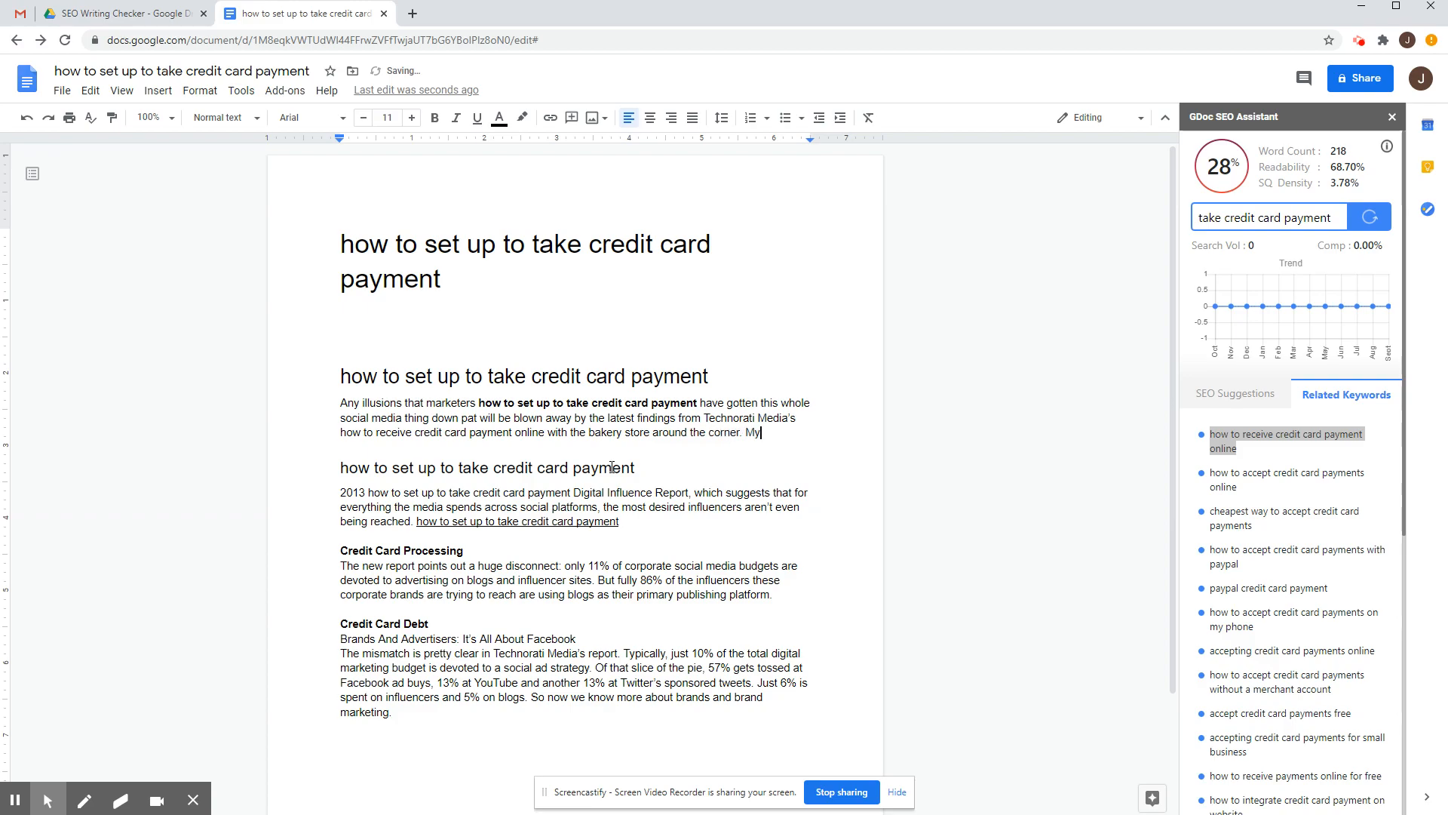
pyautogui.write(' donkey wa')
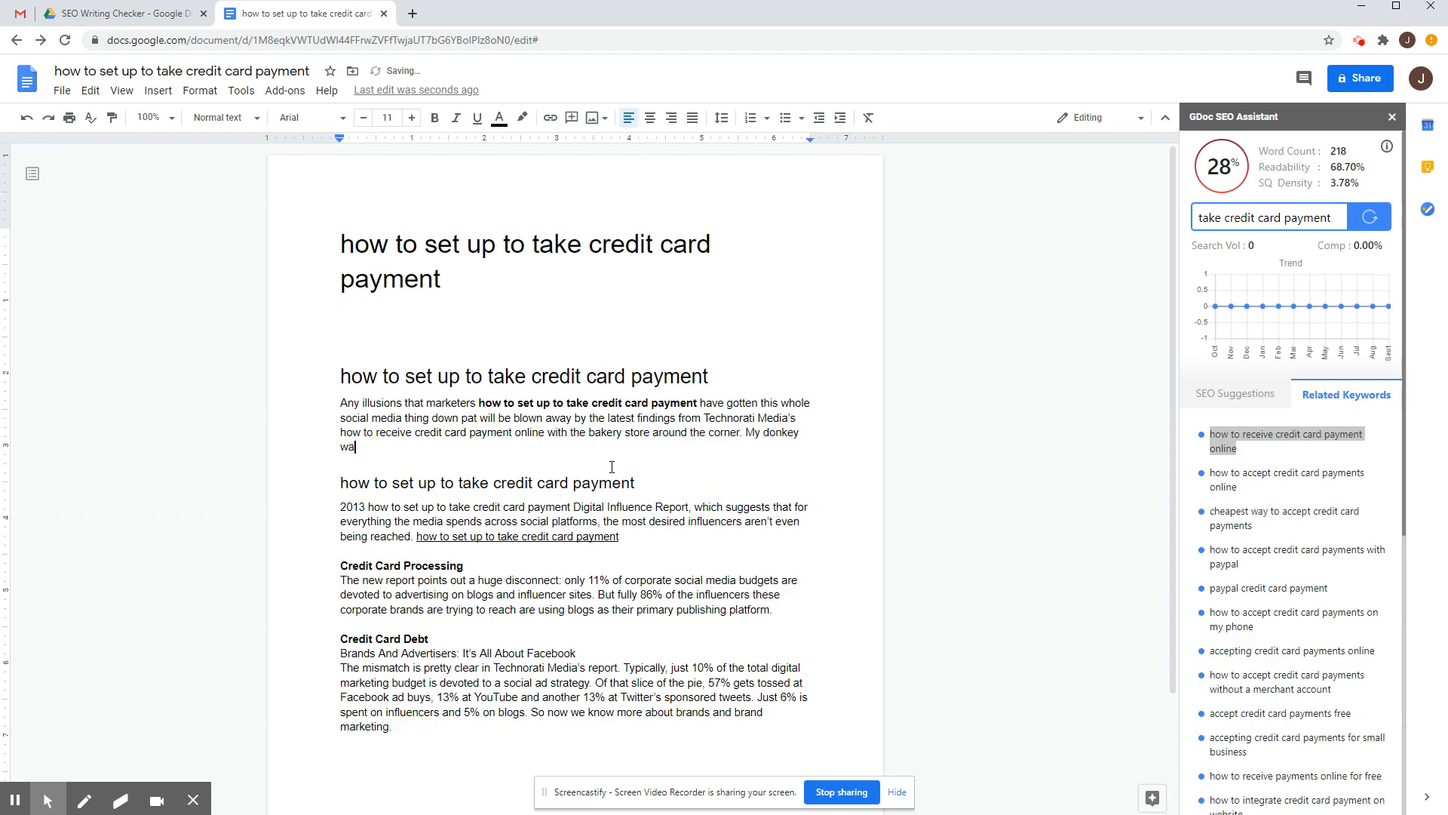
pyautogui.write('nts to buy some food at the market.')
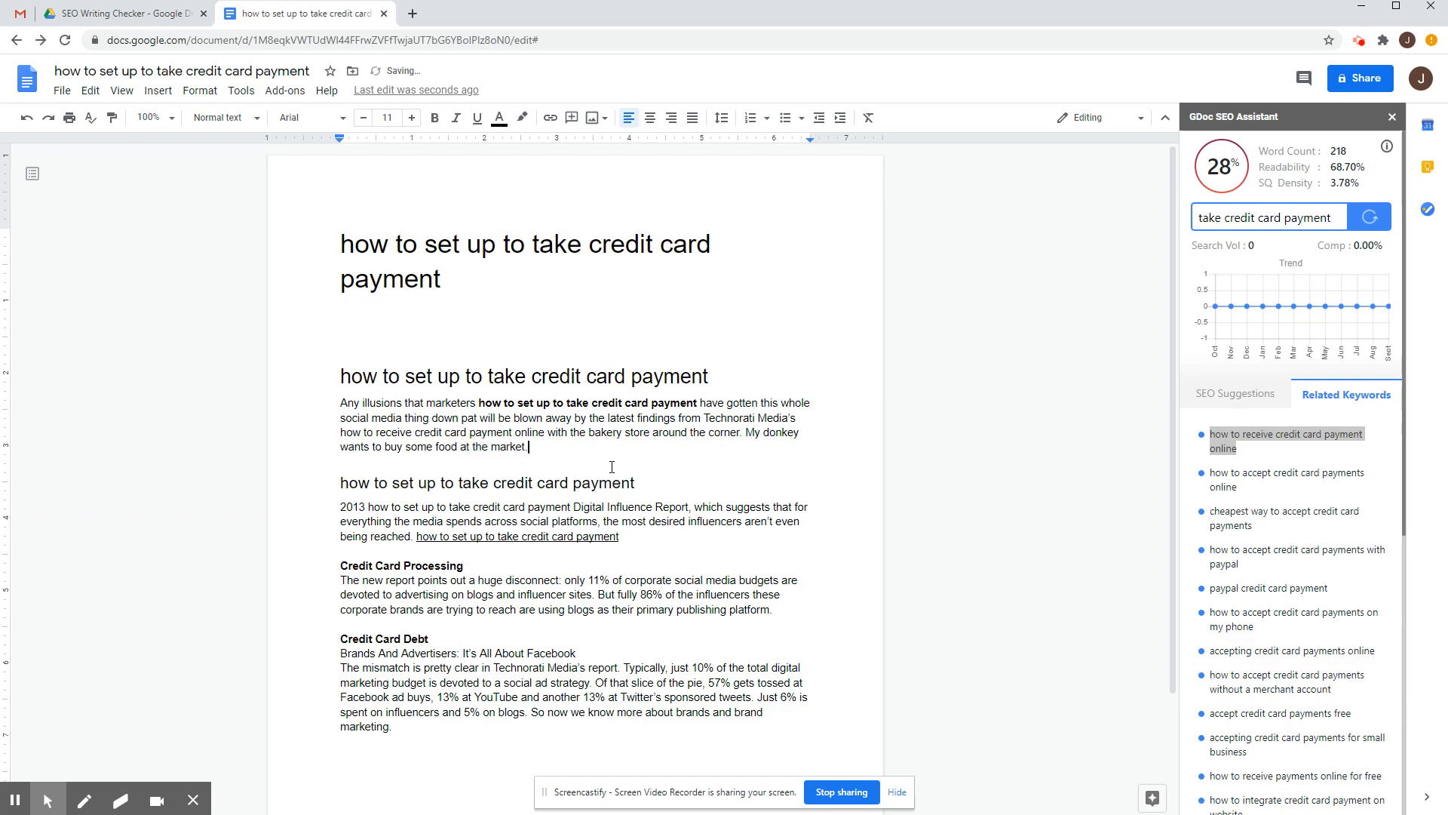
# Append "So i have a question: What will be the" to the second body paragraph, followed by the unformatted related keyword "cheapest way to accept credit card payments"
pyautogui.tripleClick(1209, 513)
pyautogui.hotkey('ctrl', 'c')
pyautogui.rightClick(1224, 519)
pyautogui.click(1234, 532)
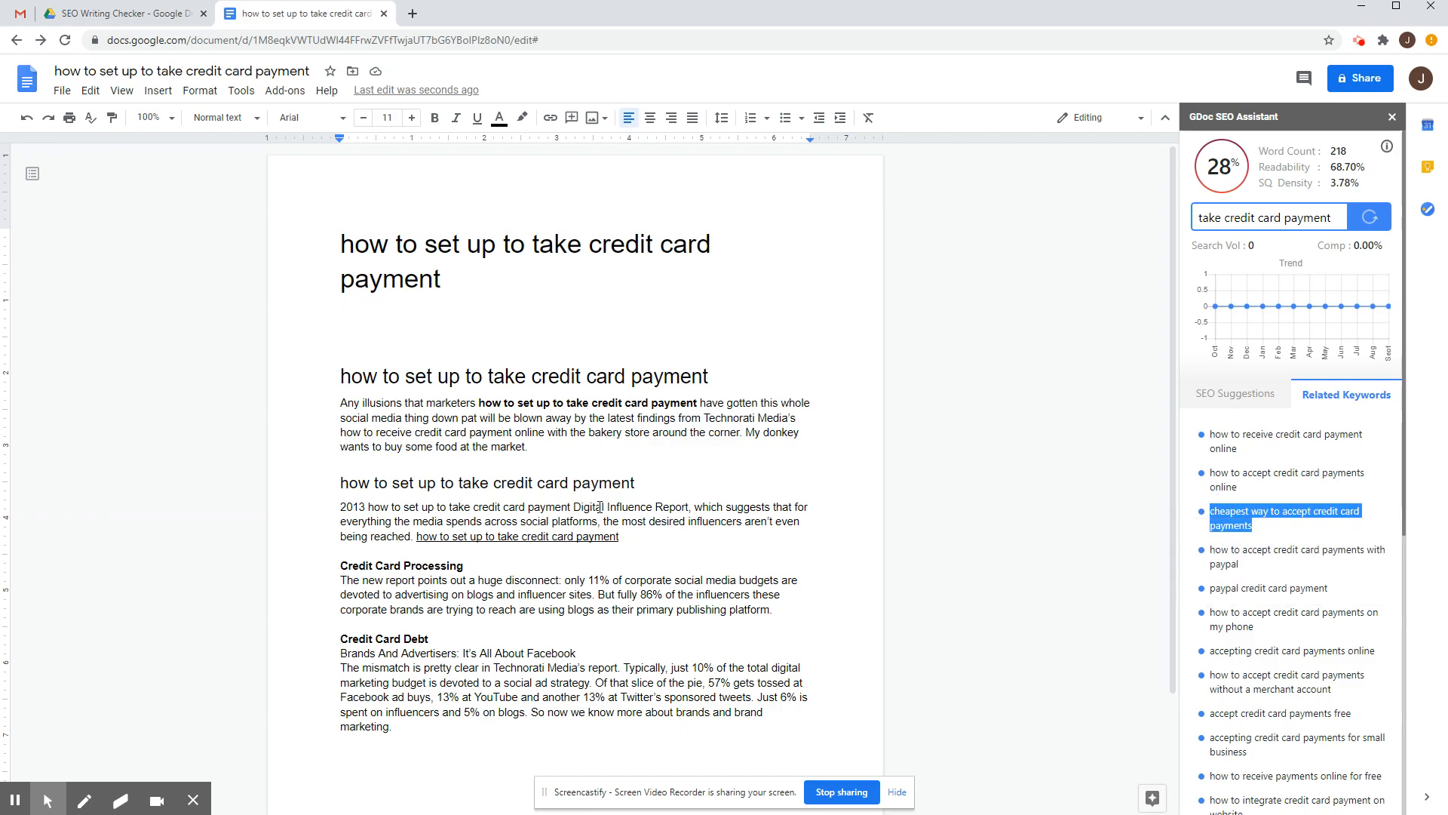
pyautogui.click(697, 538)
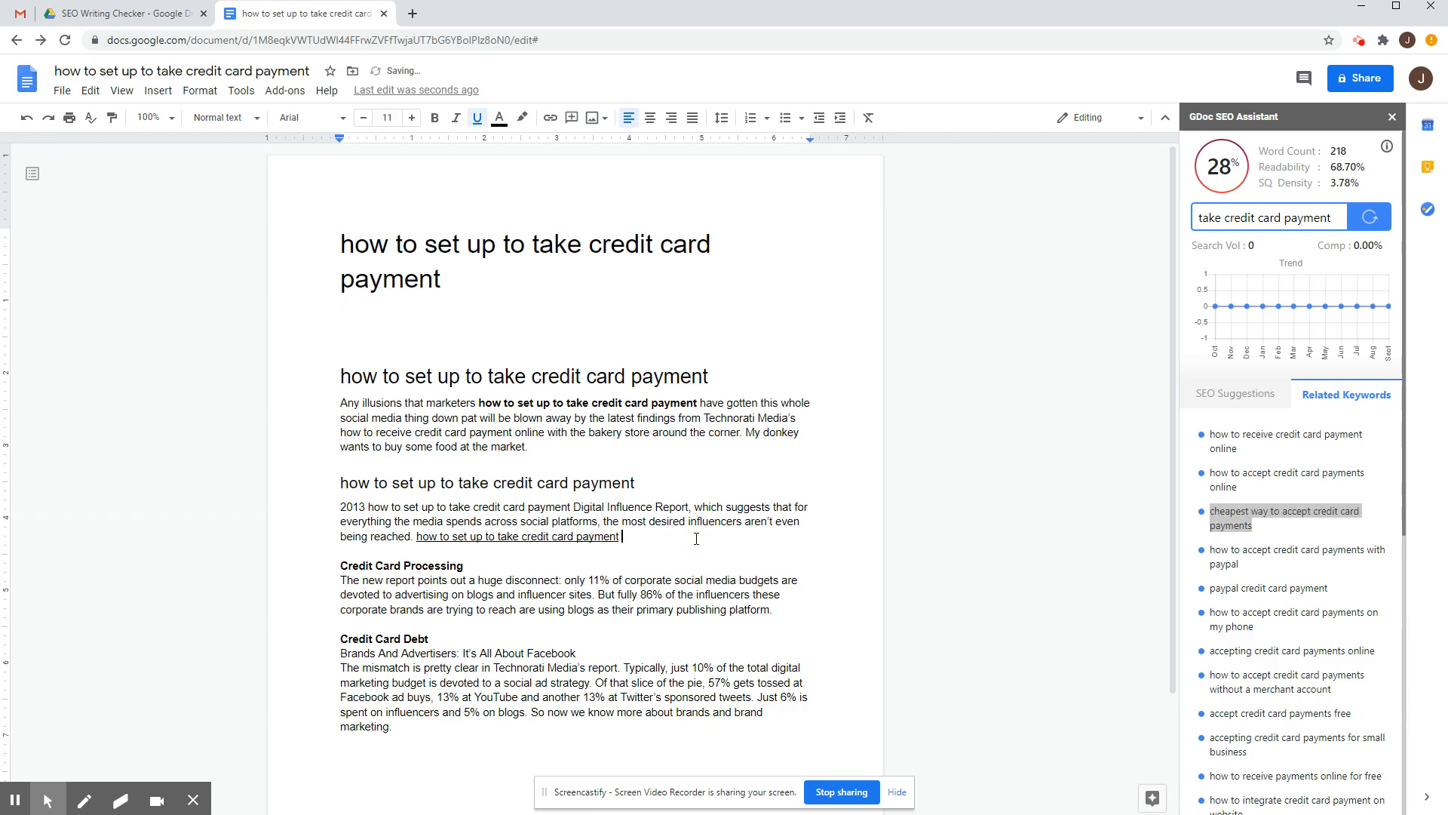
pyautogui.write('So i have a question: What will be the')
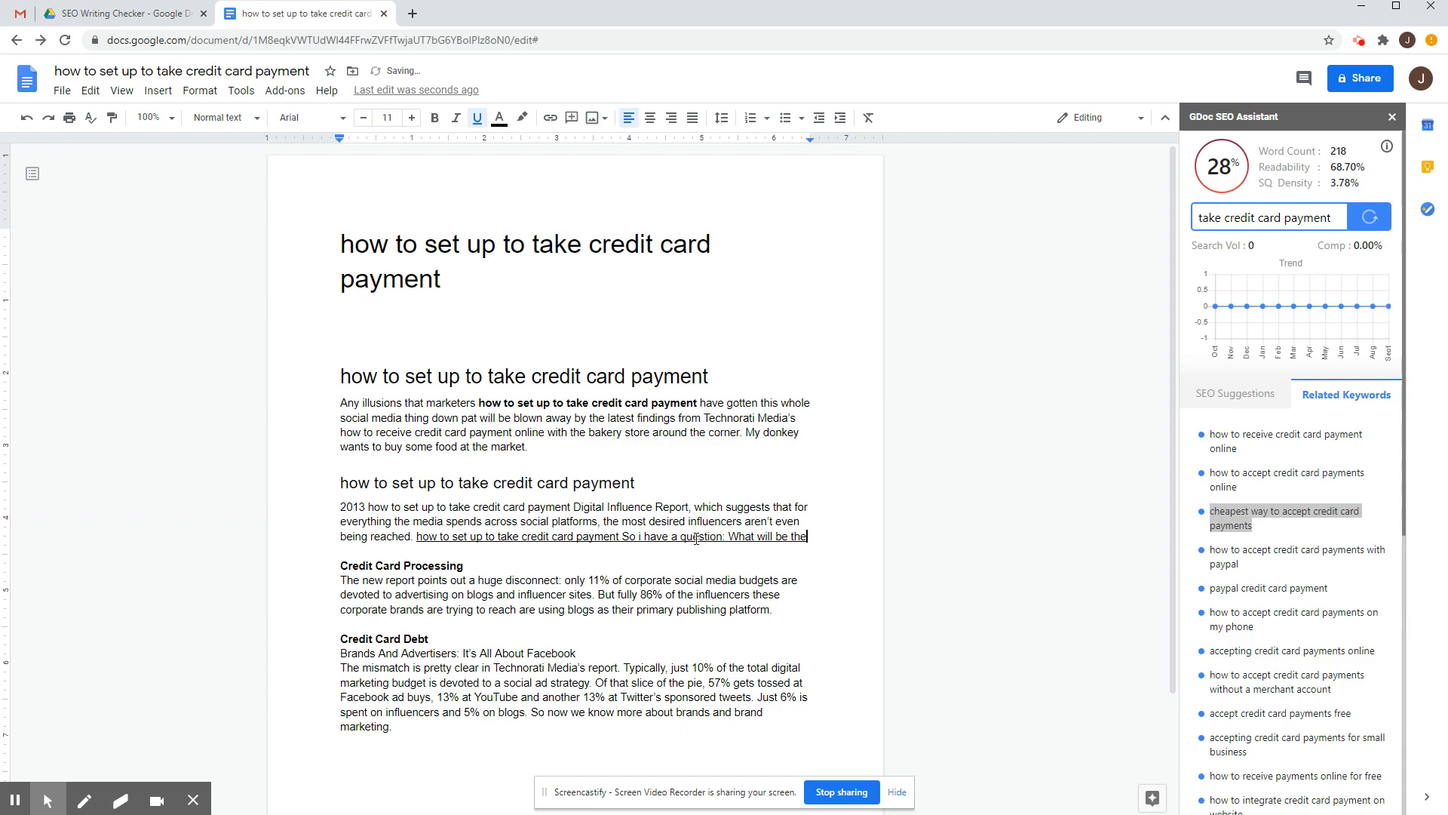
pyautogui.rightClick(816, 535)
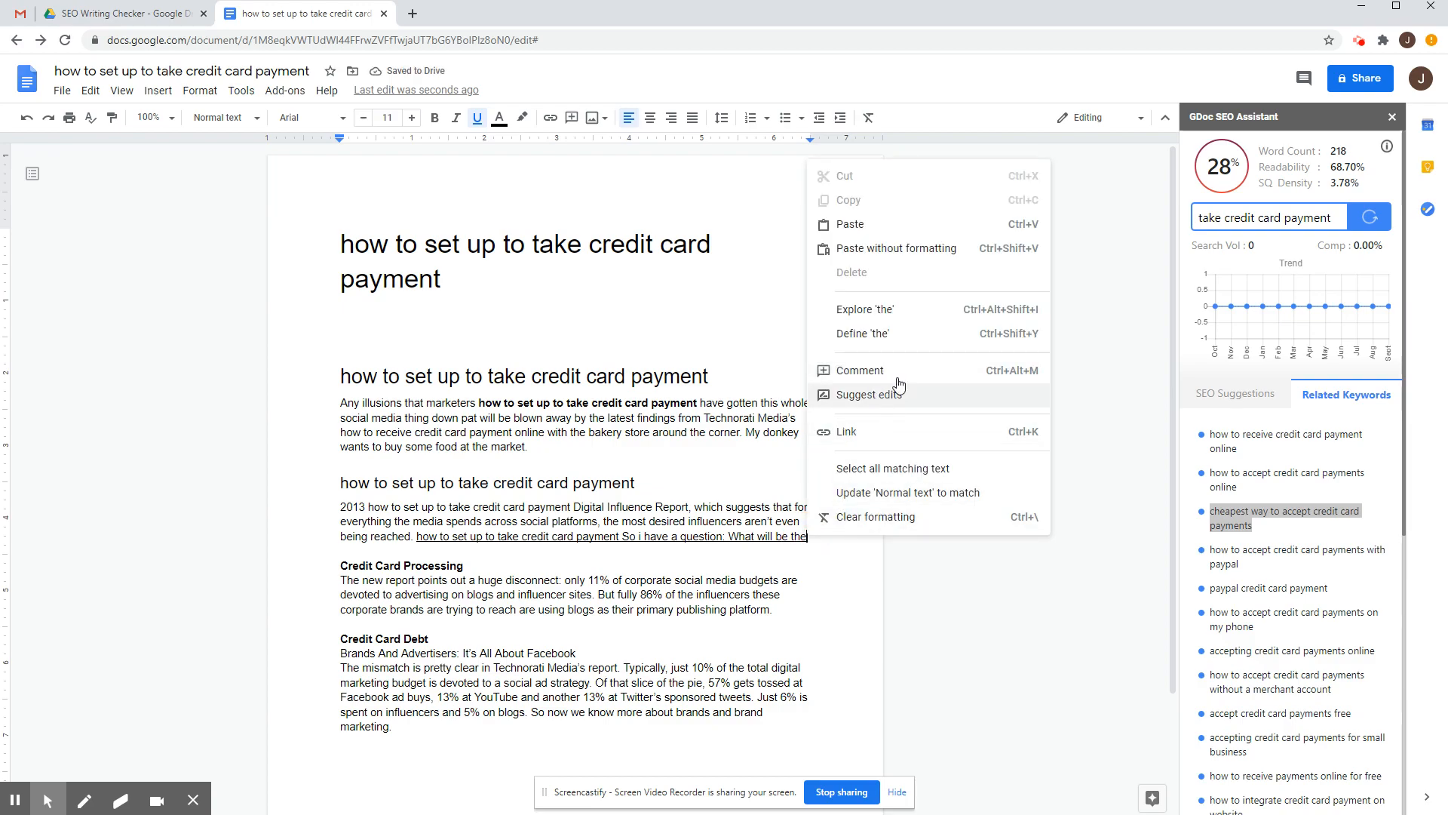
pyautogui.click(875, 248)
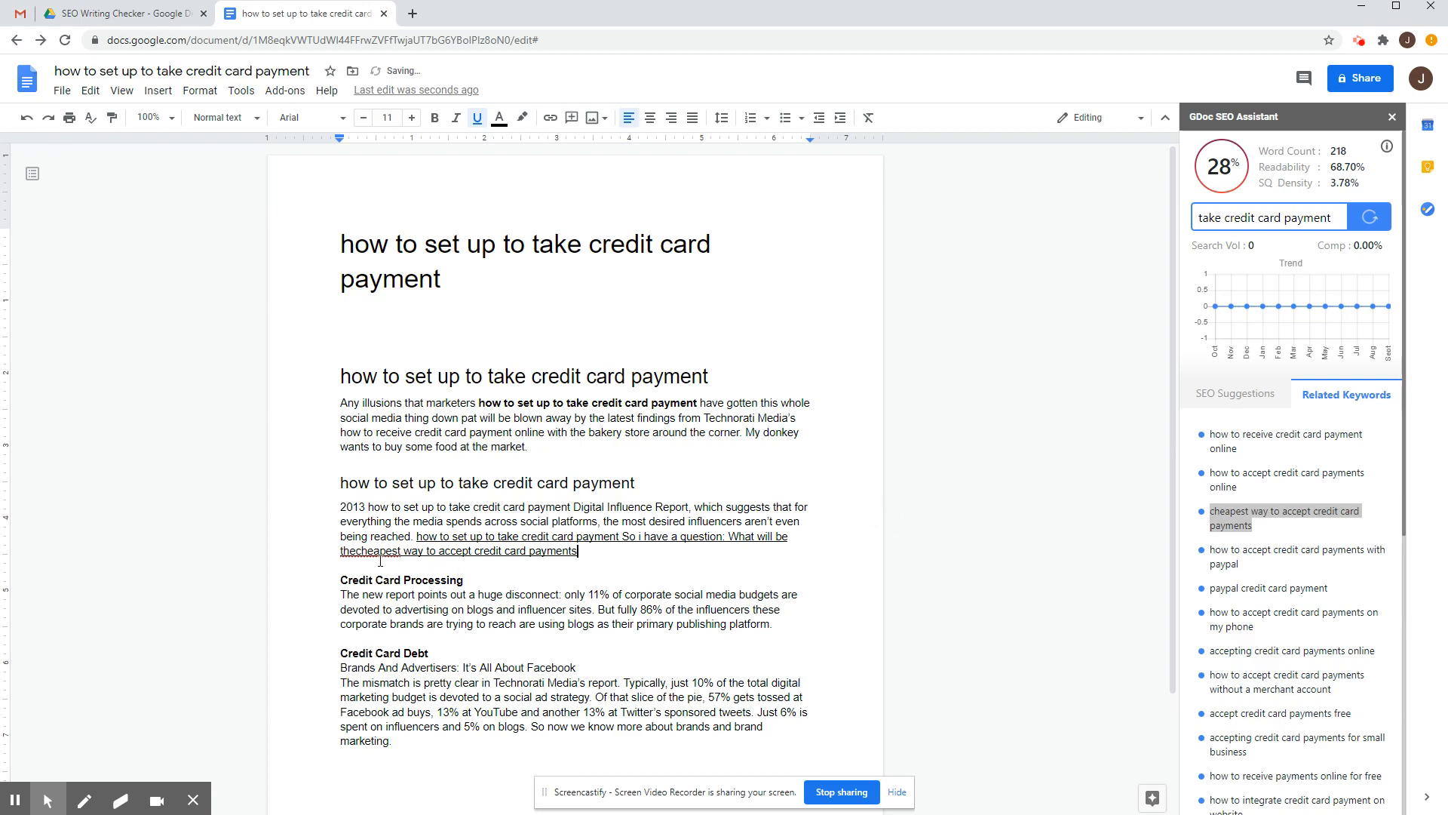
pyautogui.click(356, 553)
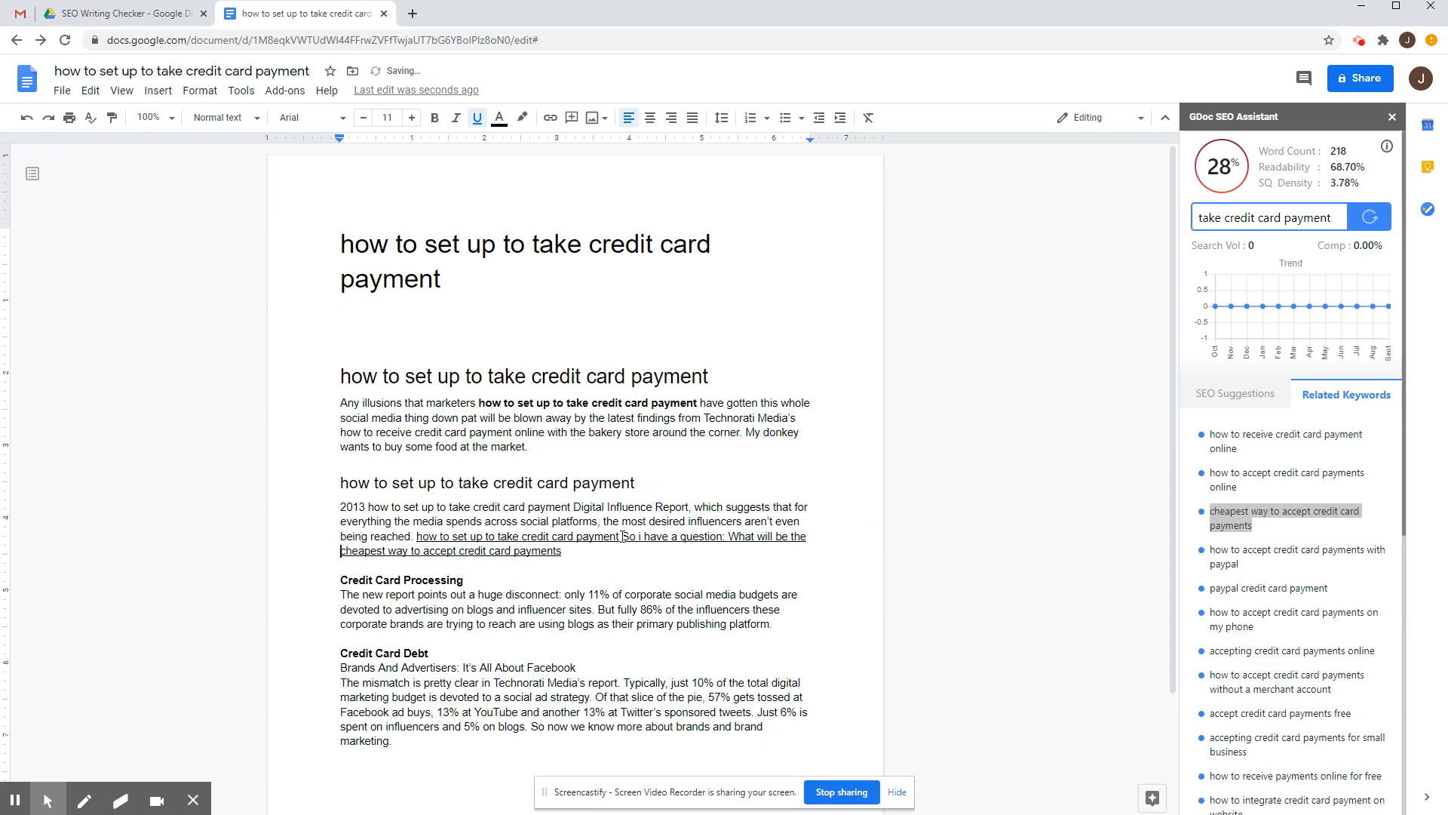
# Remove the underline from the added question about the cheapest way to accept credit card payments
pyautogui.moveTo(623, 536); pyautogui.dragTo(621, 549)
pyautogui.click(477, 119)
pyautogui.click(710, 482)
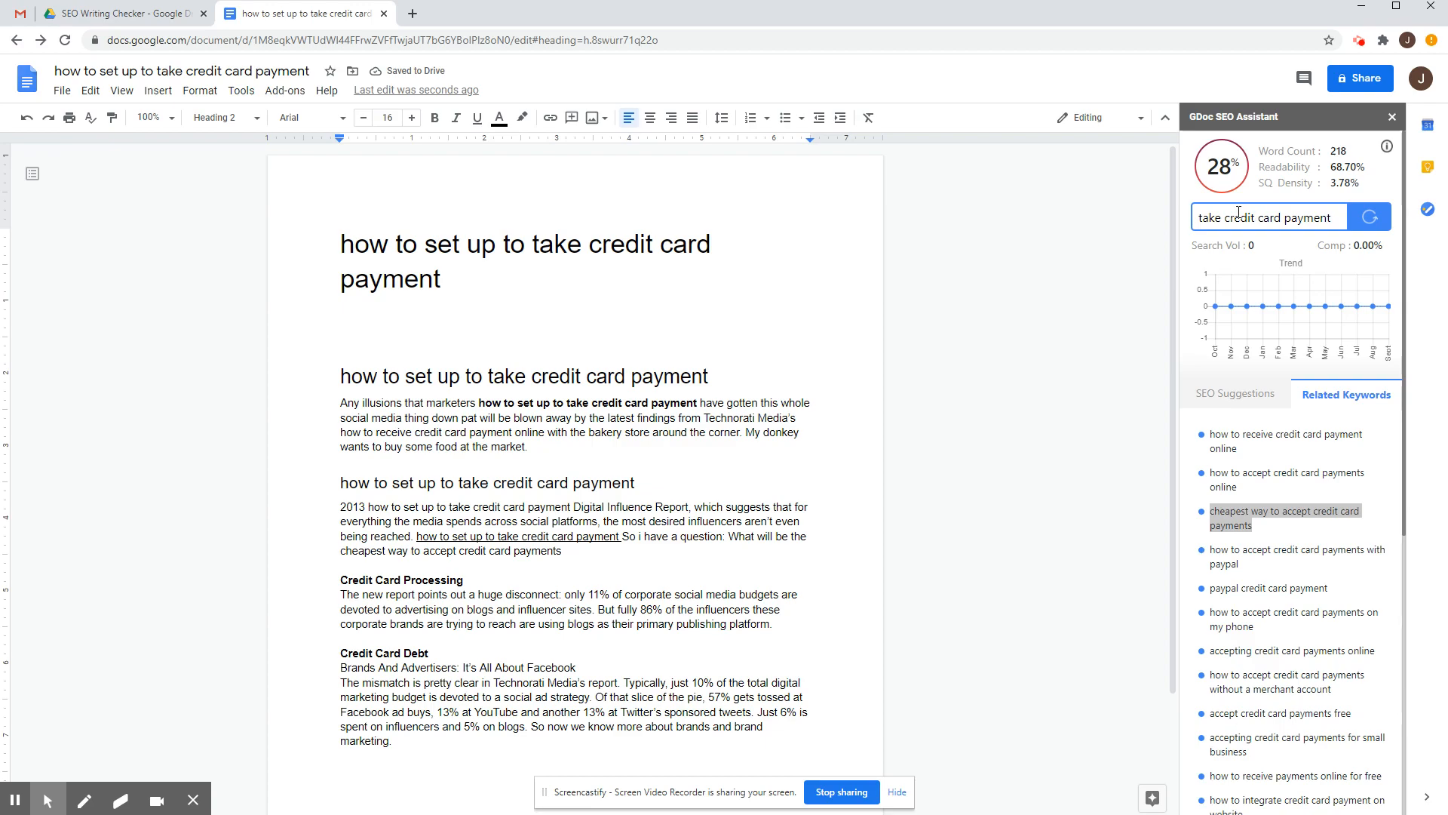
# Copy the document title into the focus keyword, replacing "take credit card payment", and re-run the SEO analysis
pyautogui.moveTo(343, 249); pyautogui.dragTo(453, 279)
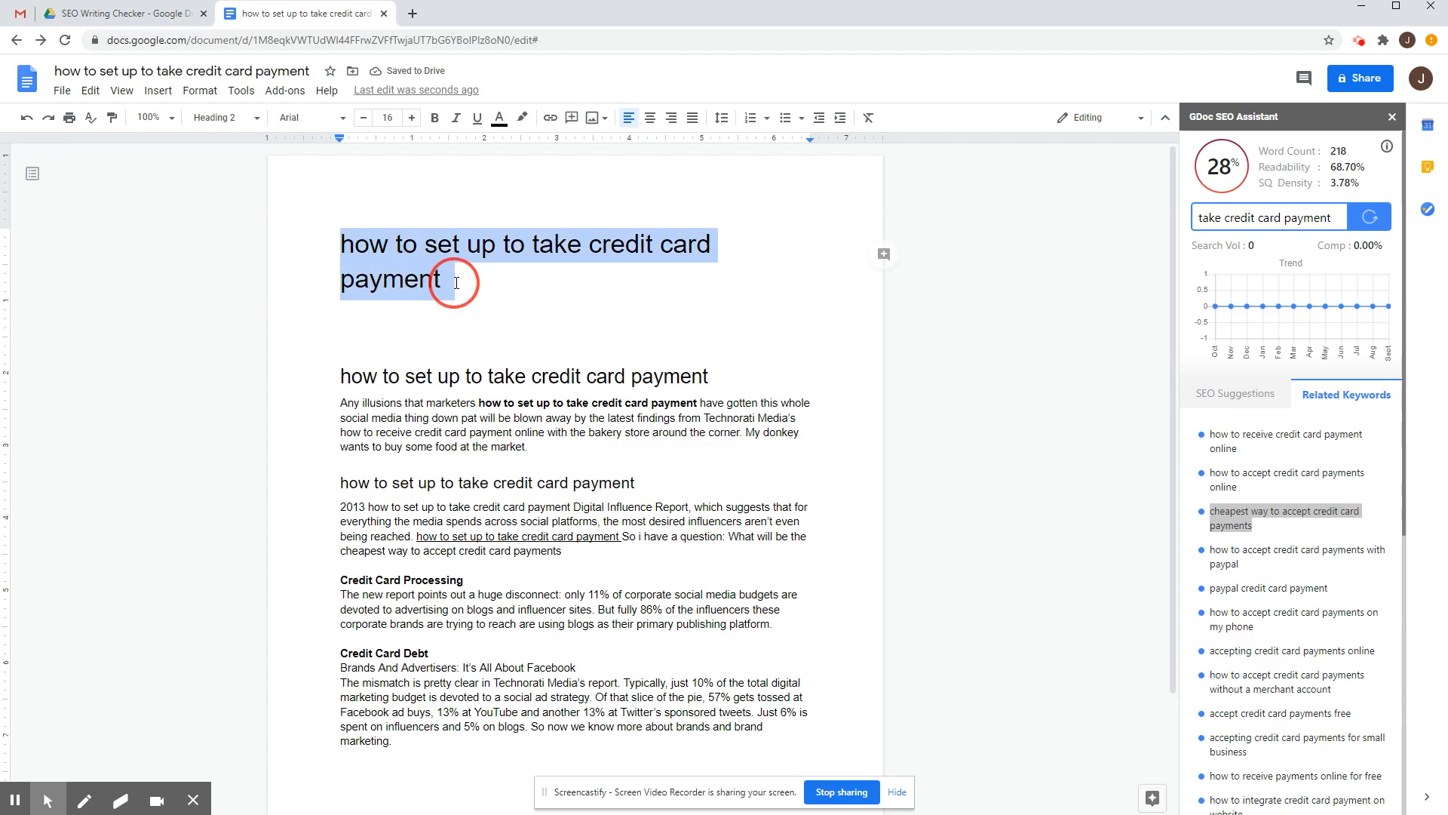
pyautogui.rightClick(491, 237)
pyautogui.click(652, 276)
pyautogui.tripleClick(1249, 217)
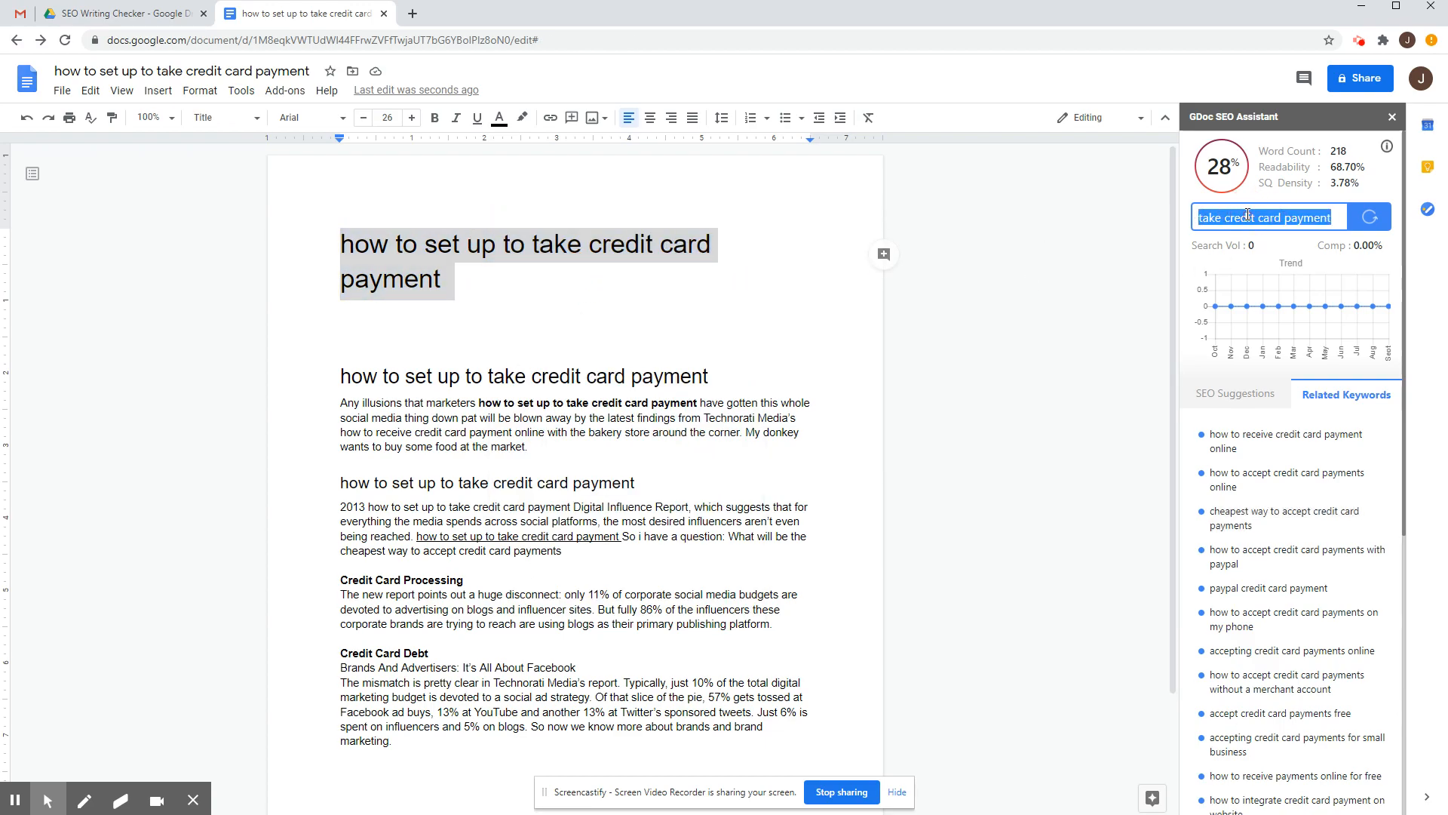
pyautogui.rightClick(1250, 217)
pyautogui.click(1252, 282)
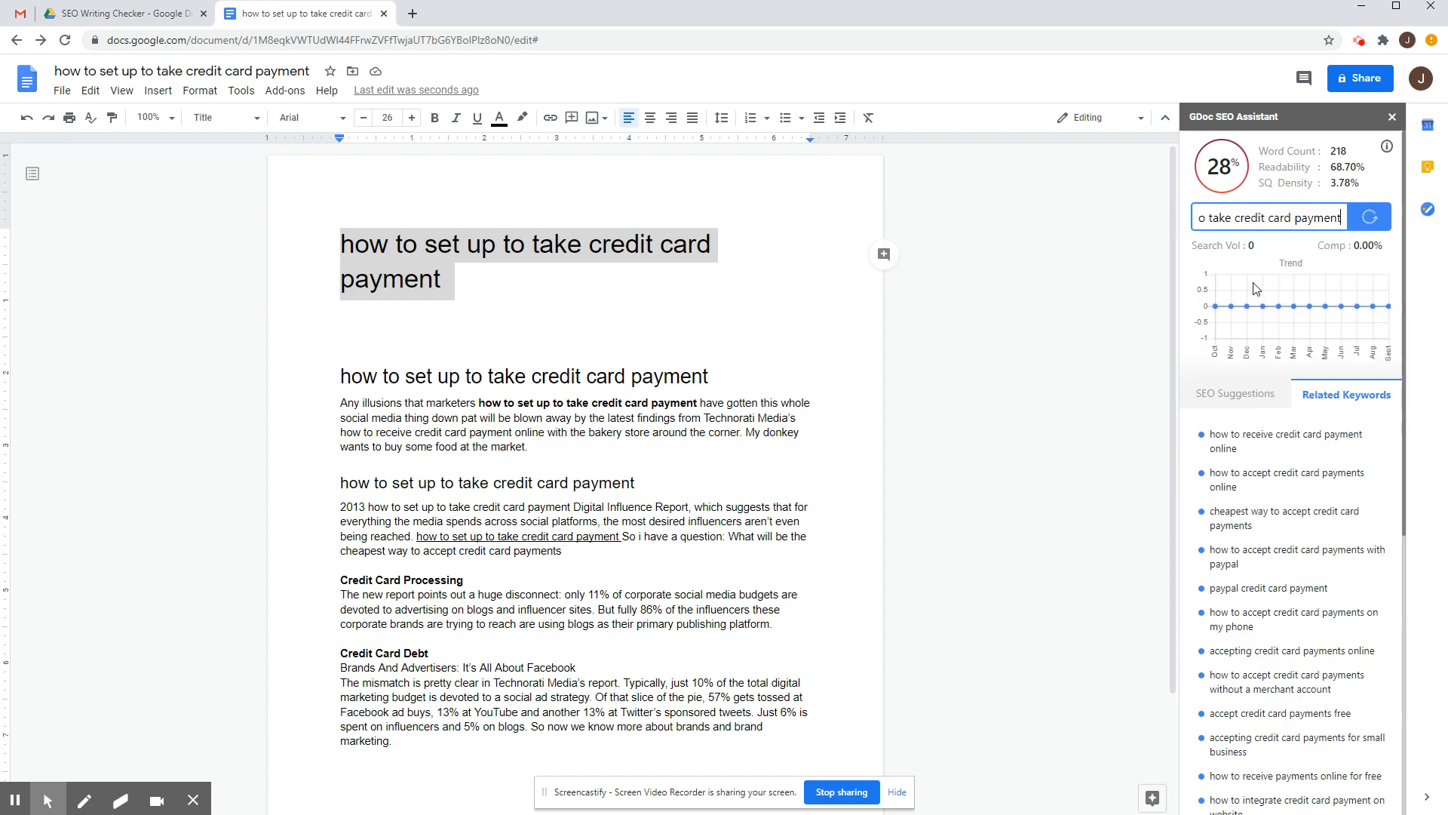
pyautogui.click(1371, 219)
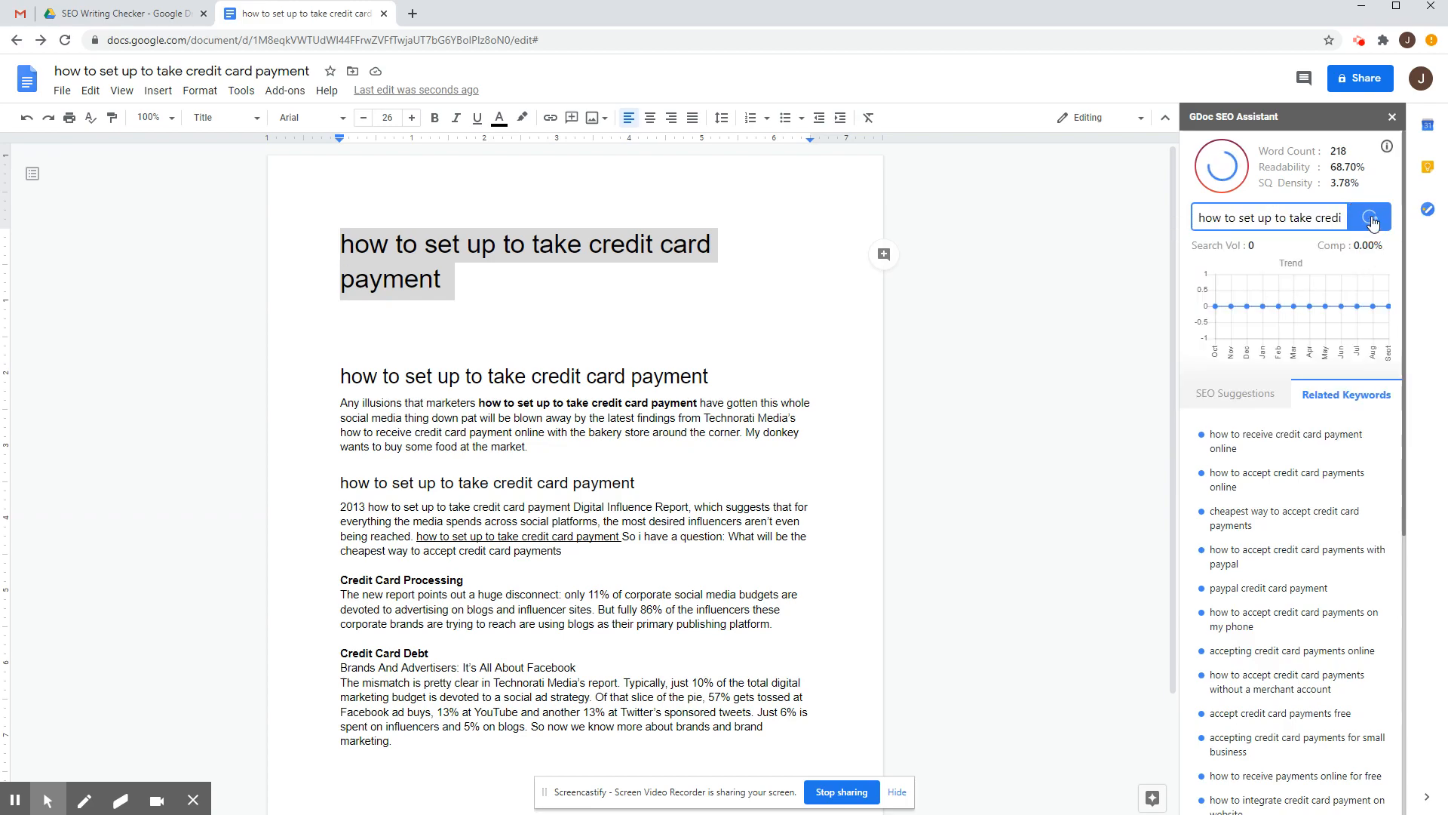
# Read the SEO suggestion about including related keywords and check the related keywords for the full title phrase
pyautogui.click(1237, 395)
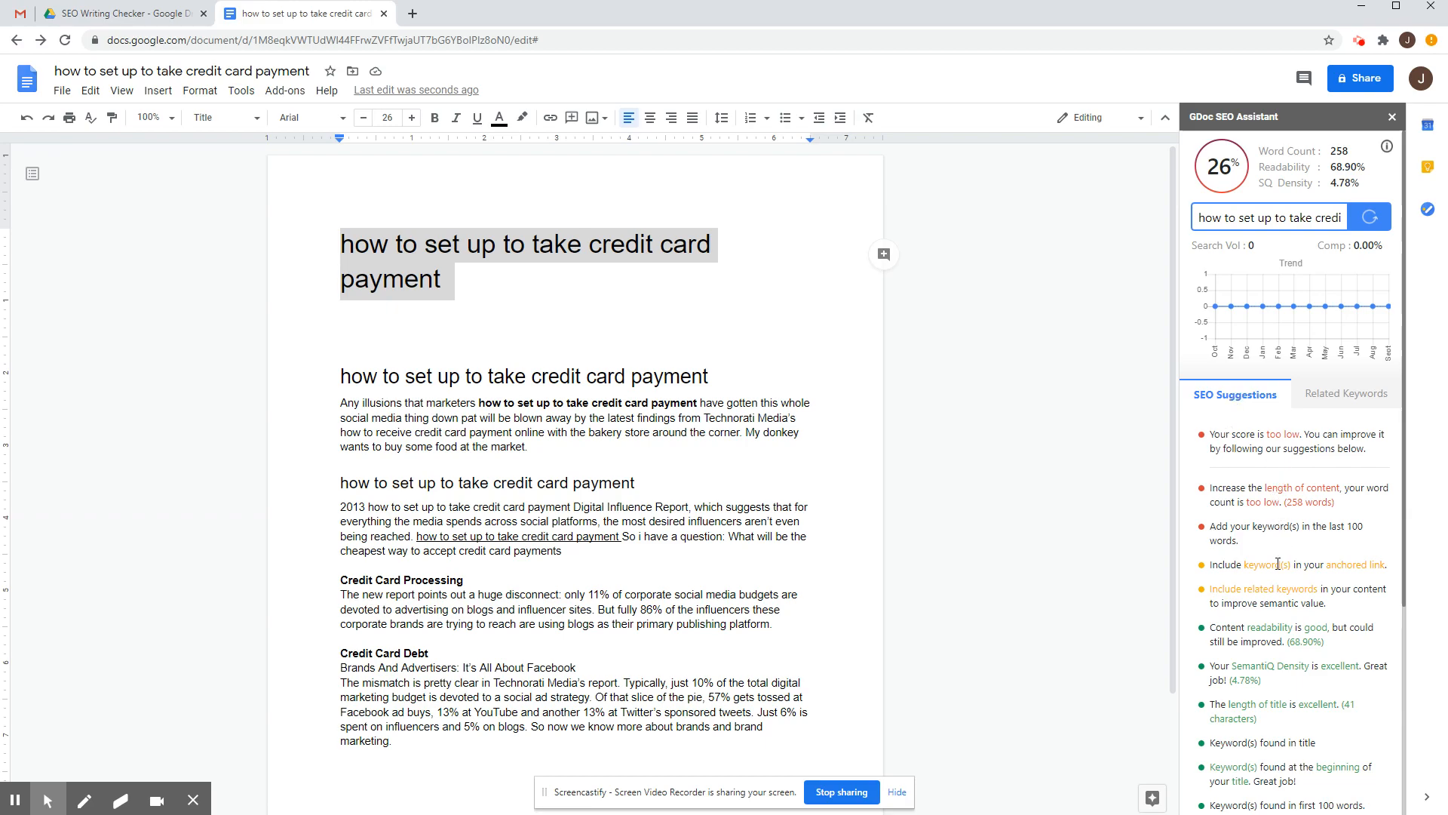
pyautogui.moveTo(1227, 591); pyautogui.dragTo(1290, 604)
pyautogui.click(1310, 606)
pyautogui.click(1331, 400)
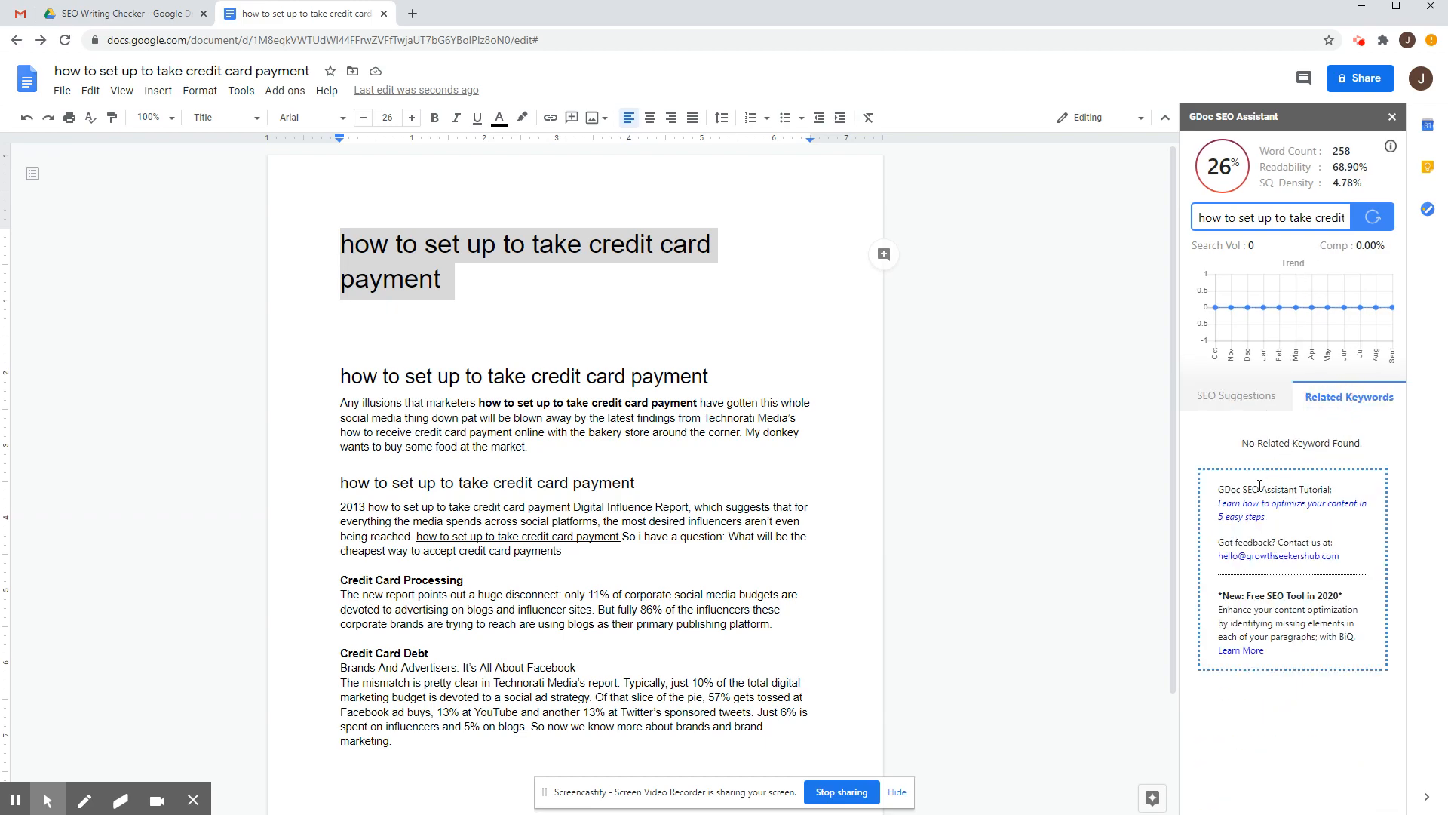
# Remove "how" from the start of the focus keyword, re-run the analysis and check its related keywords
pyautogui.click(1243, 399)
pyautogui.moveTo(1222, 219); pyautogui.dragTo(1182, 226)
pyautogui.press('BackSpace')
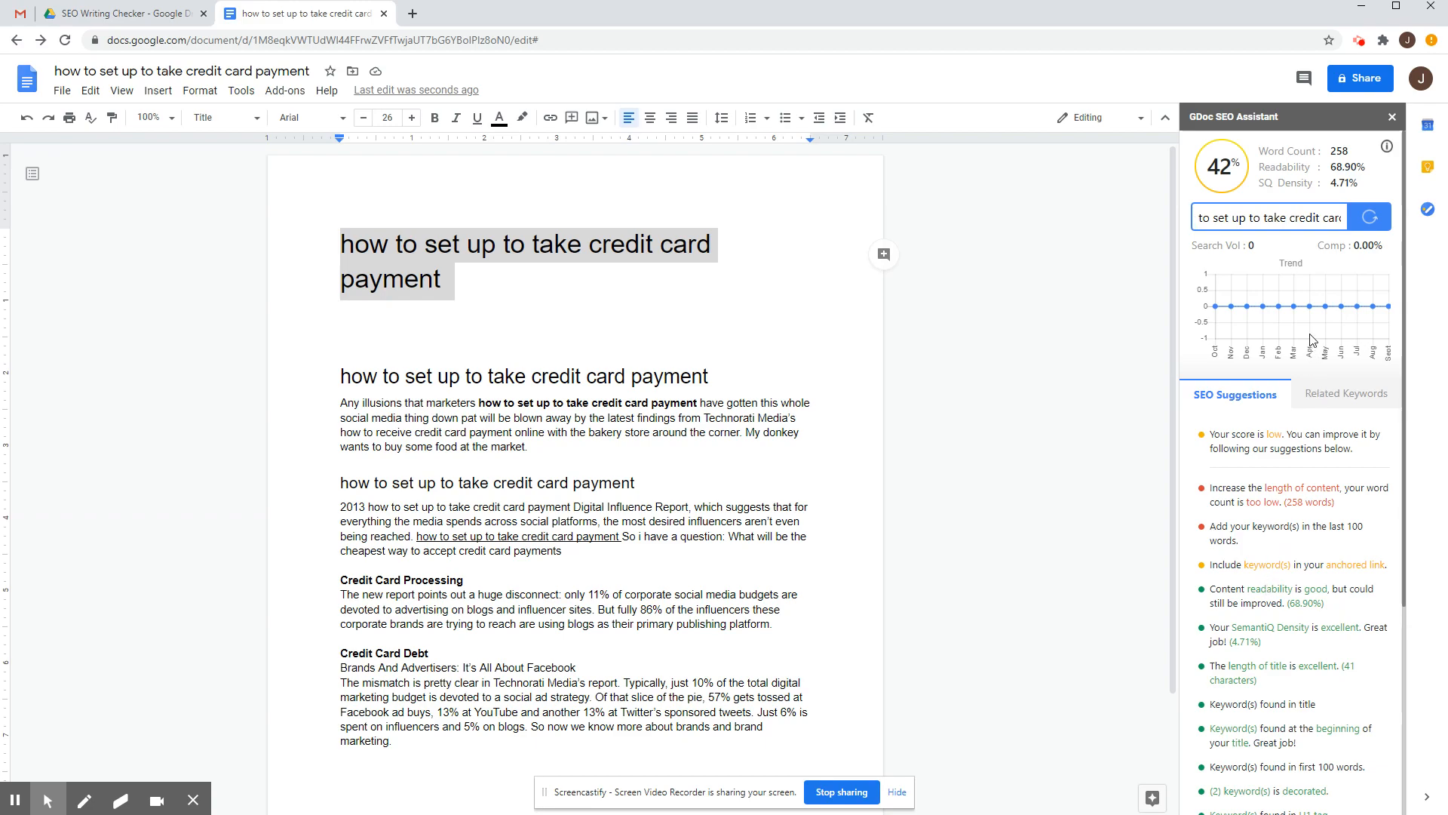
pyautogui.click(1327, 392)
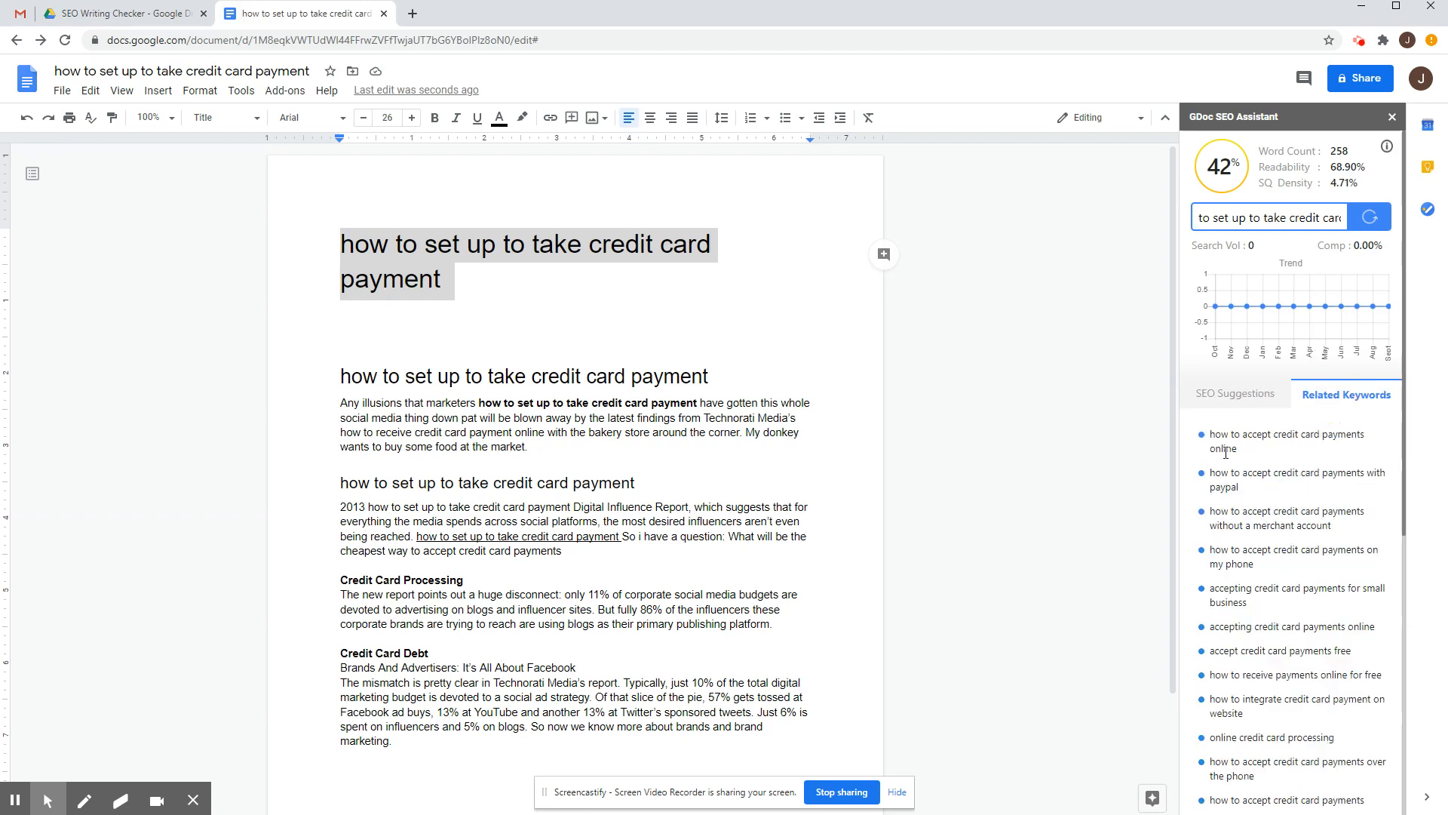
pyautogui.click(1224, 396)
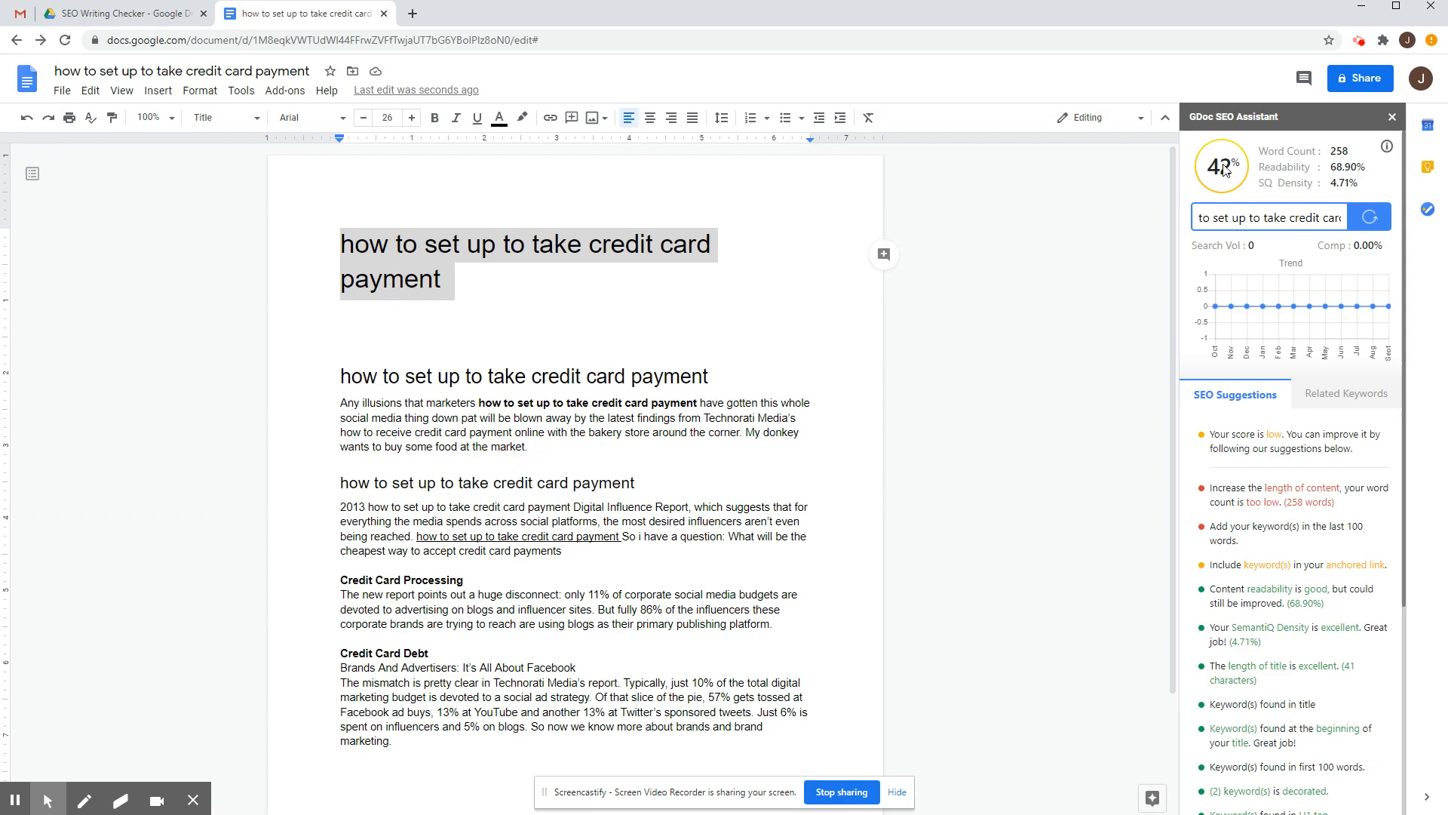
# Compare the title and focus keyword with the related keywords, and return to the SEO suggestions
pyautogui.click(404, 251)
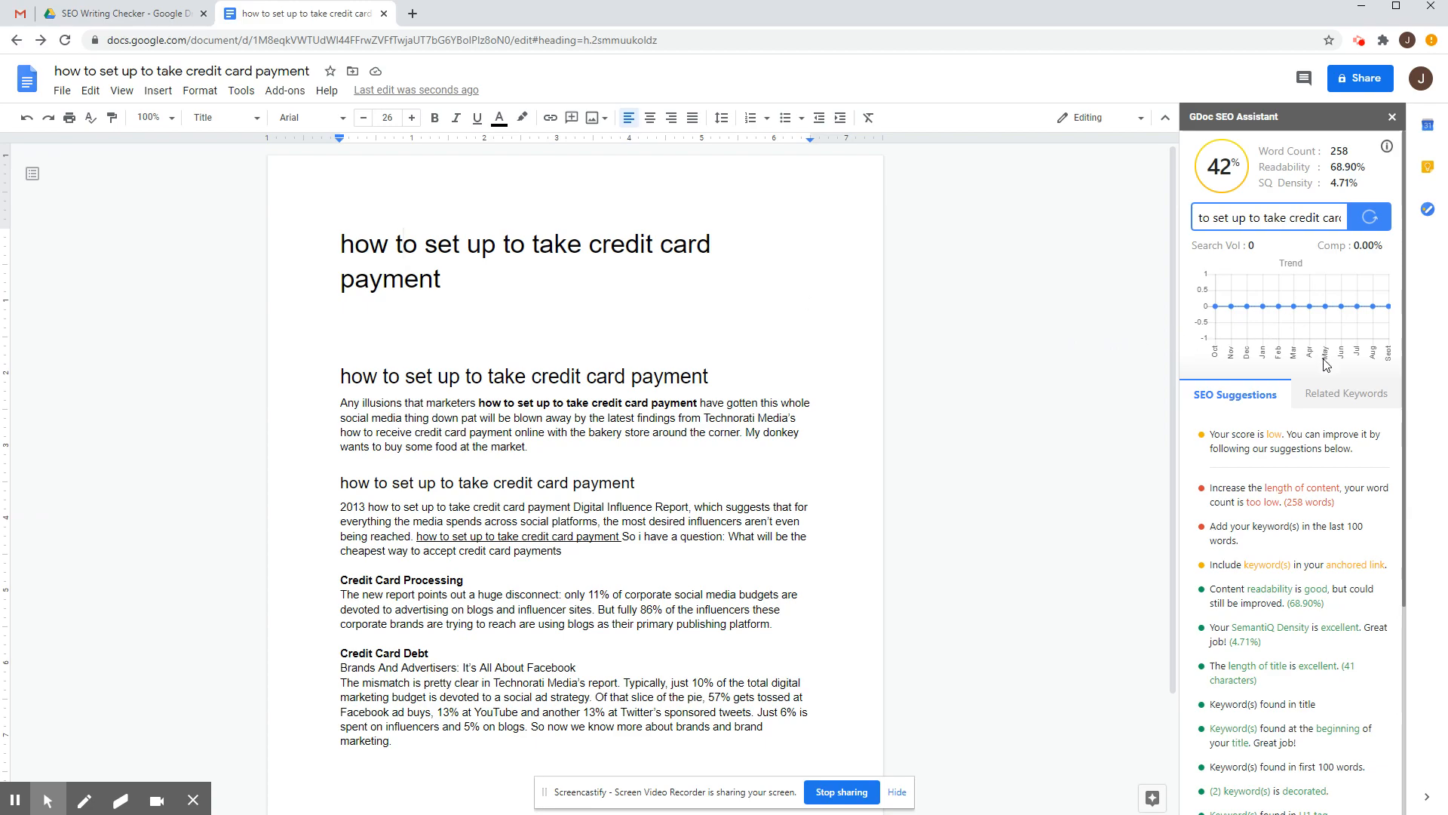
pyautogui.click(1328, 398)
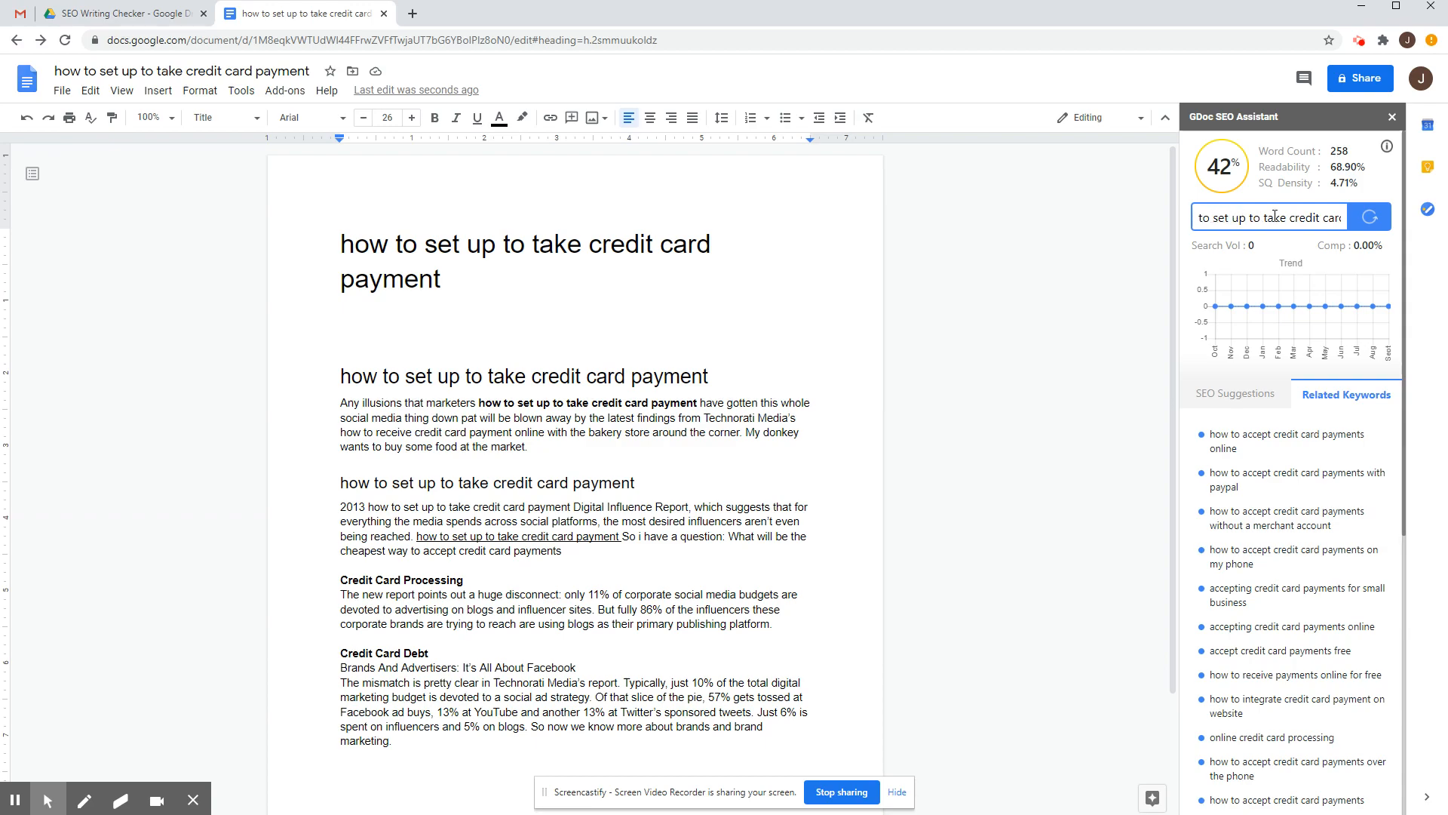
pyautogui.moveTo(1325, 219); pyautogui.dragTo(1196, 219)
pyautogui.click(1244, 219)
pyautogui.click(1229, 404)
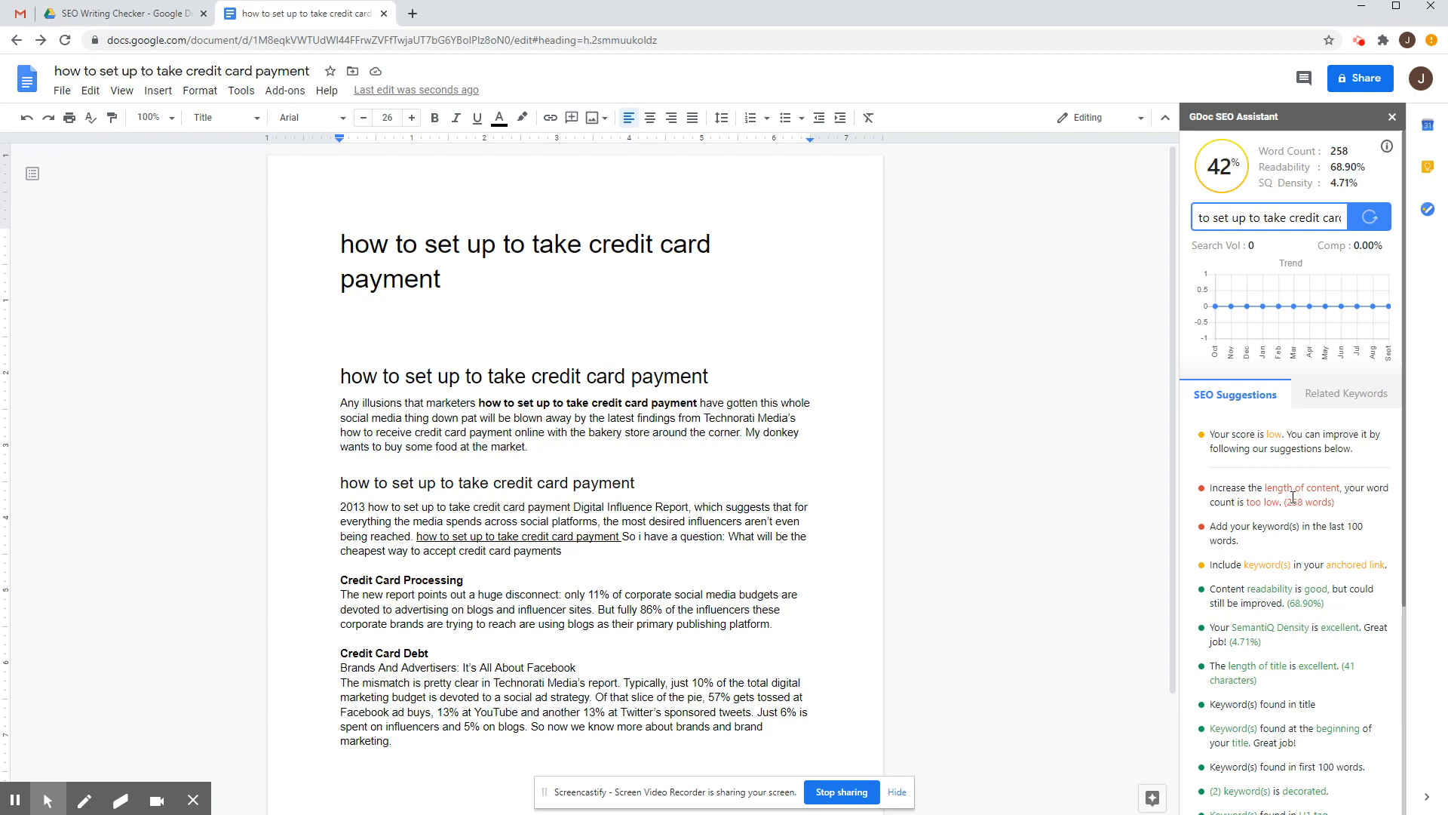
# Copy the Credit Card Processing and Credit Card Debt sections and paste them without formatting below the last paragraph
pyautogui.scroll(-2, 562, 475)
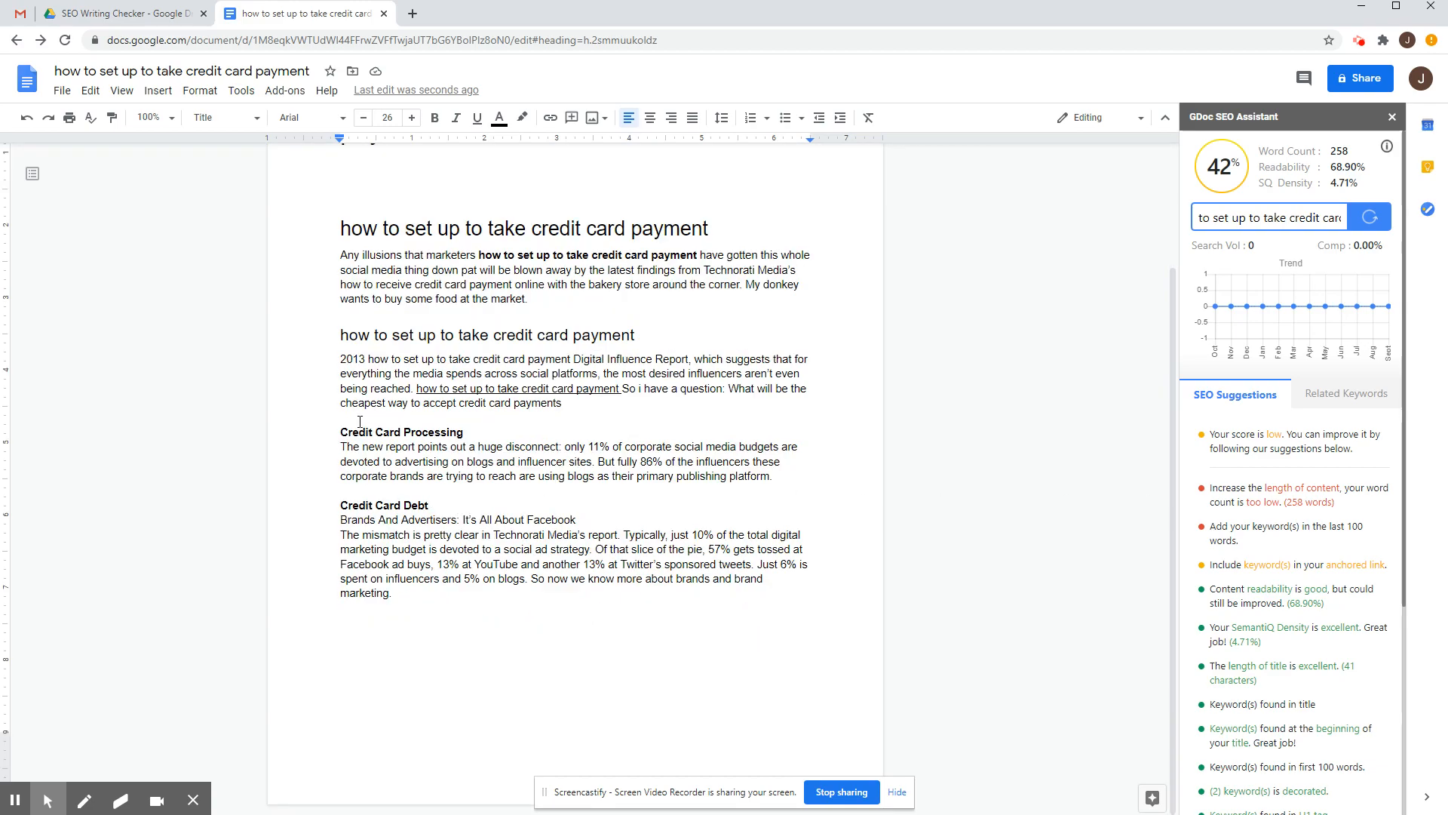
pyautogui.moveTo(344, 430); pyautogui.dragTo(393, 626)
pyautogui.hotkey('ctrl', 'c')
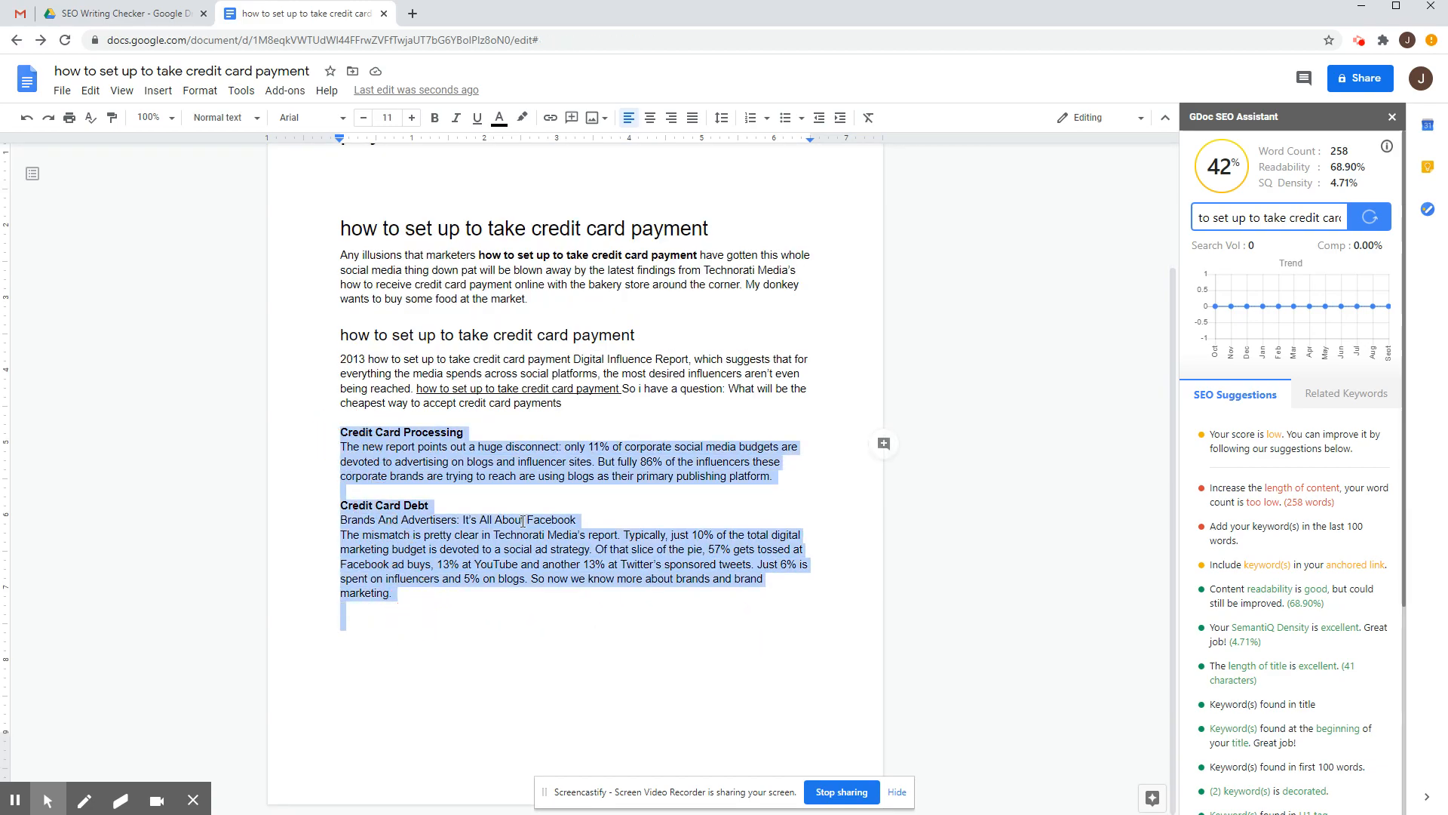
pyautogui.rightClick(508, 518)
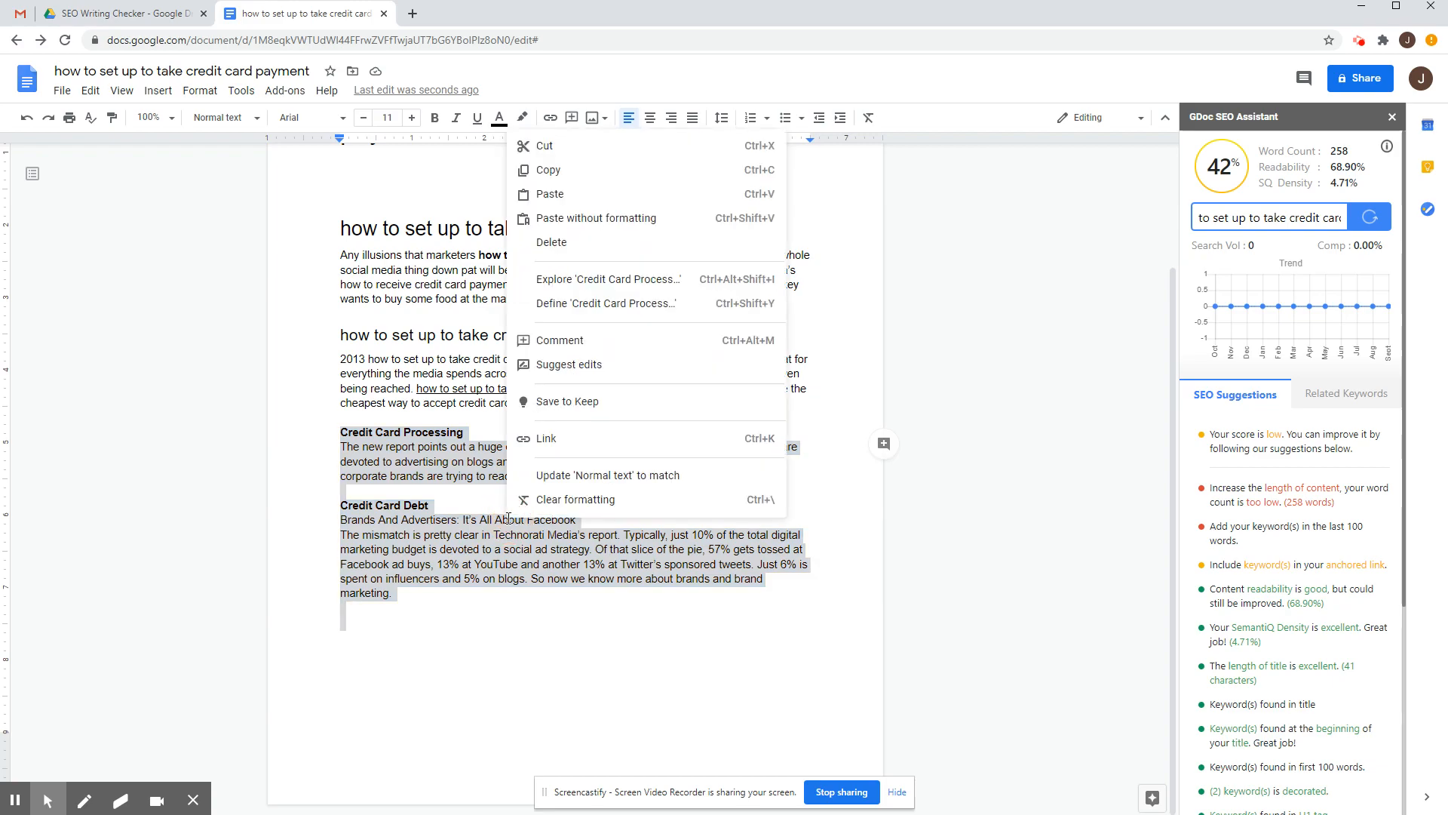
pyautogui.click(545, 172)
pyautogui.click(362, 622)
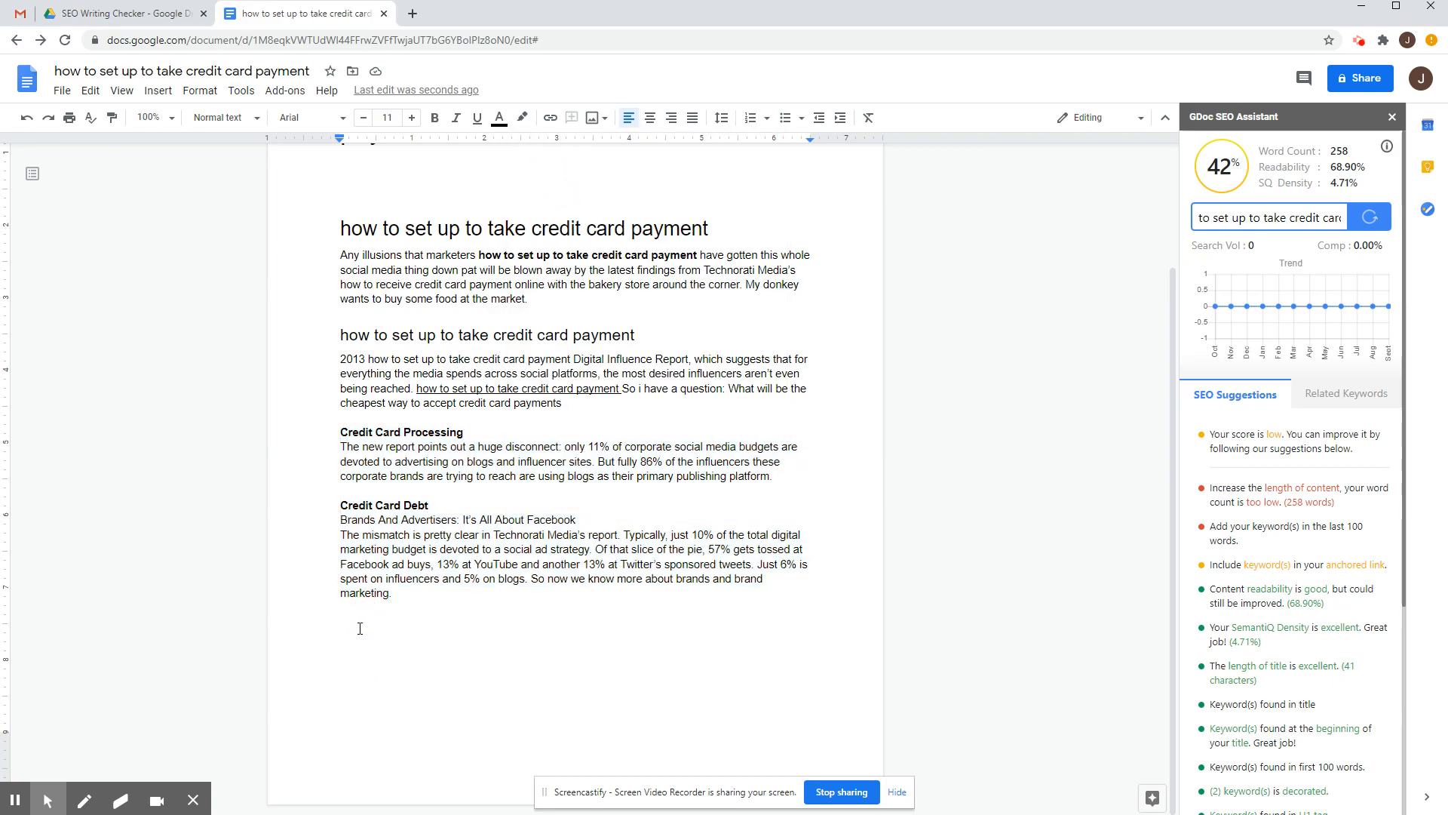
pyautogui.press('Return')
pyautogui.press('Return')
pyautogui.rightClick(350, 637)
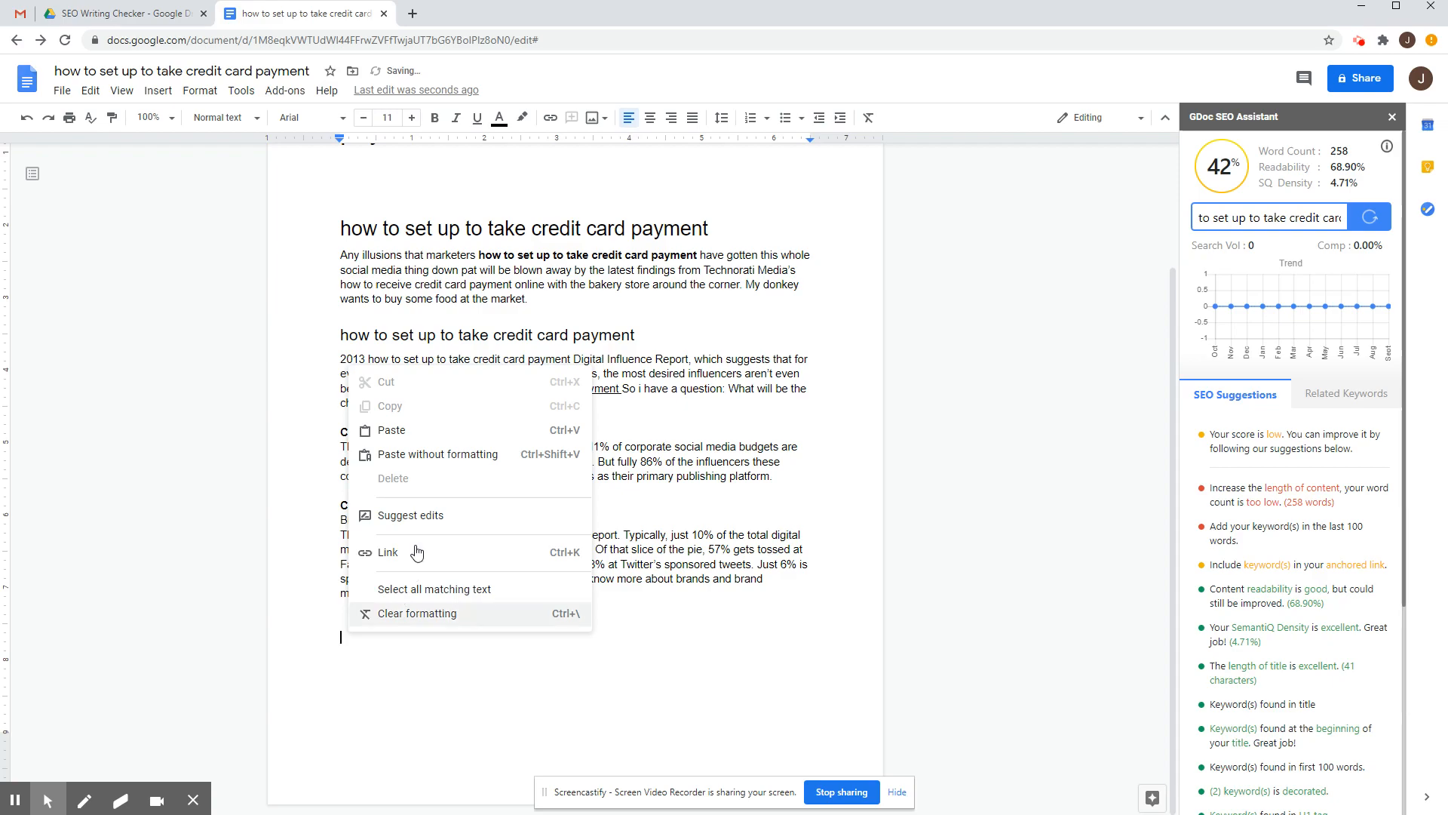
pyautogui.click(402, 453)
# Paste the copied Credit Card Processing and Credit Card Debt sections without formatting several more times at the end of the document
pyautogui.rightClick(362, 474)
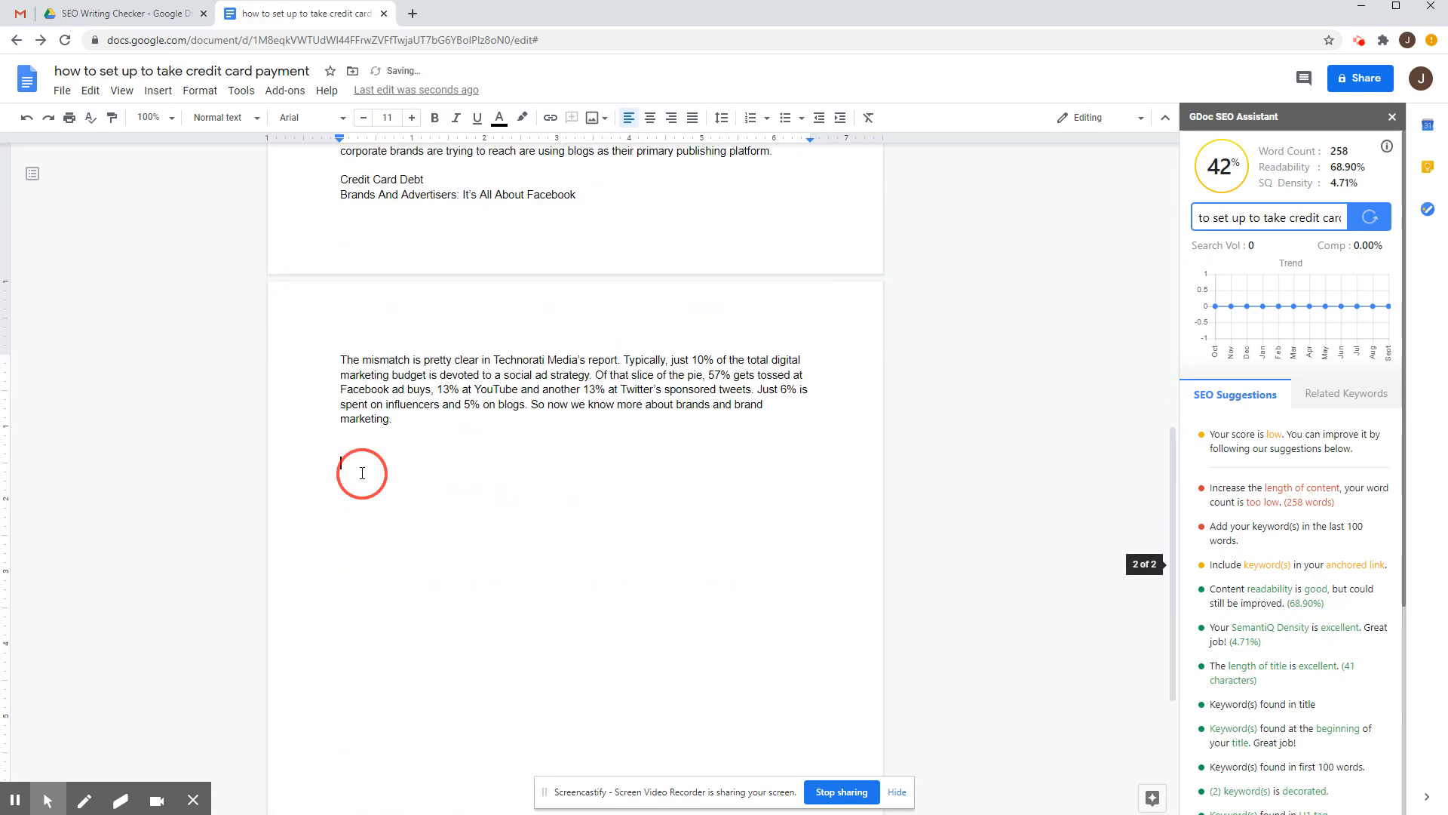
pyautogui.click(403, 561)
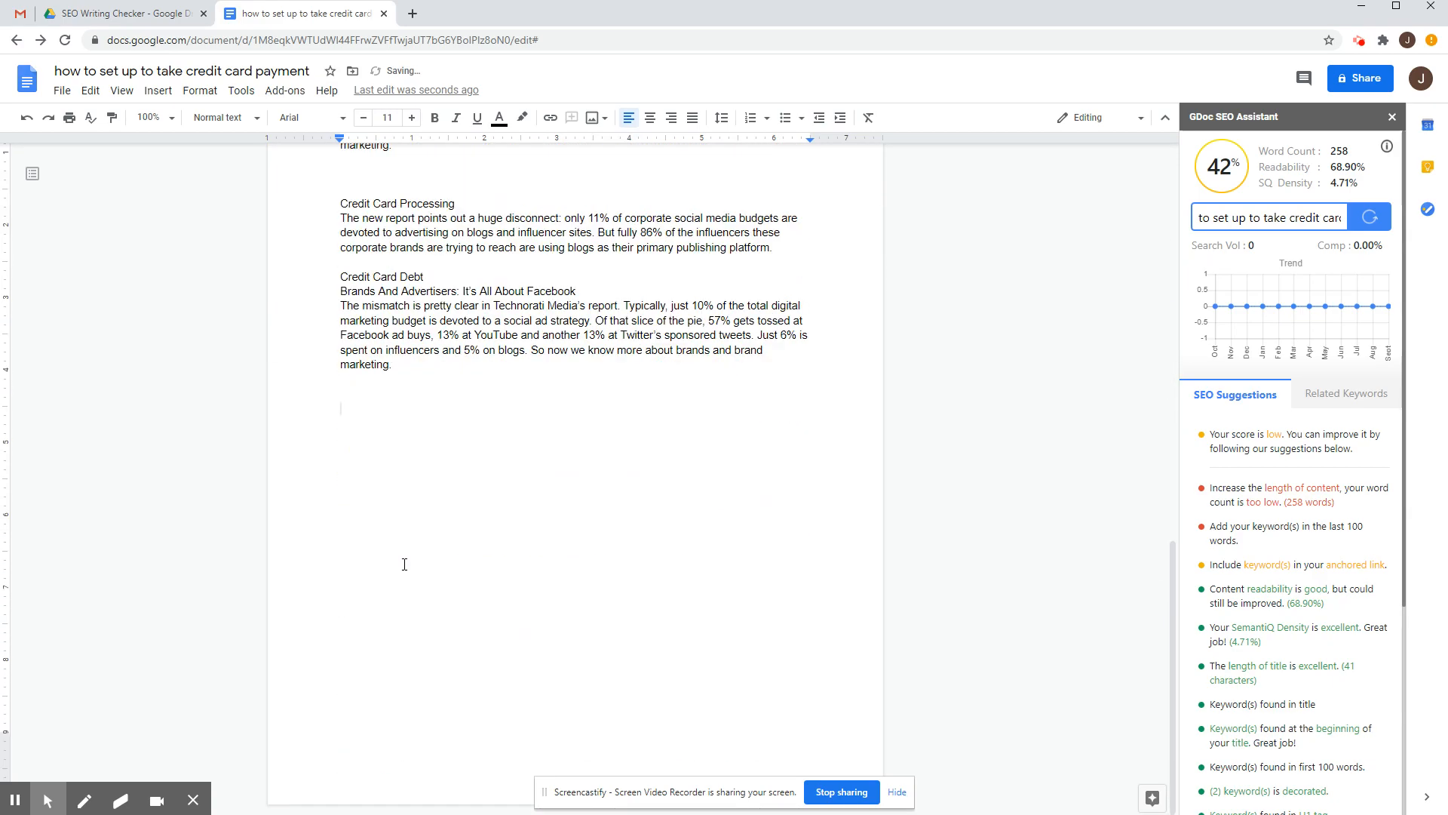
pyautogui.rightClick(373, 434)
pyautogui.click(406, 522)
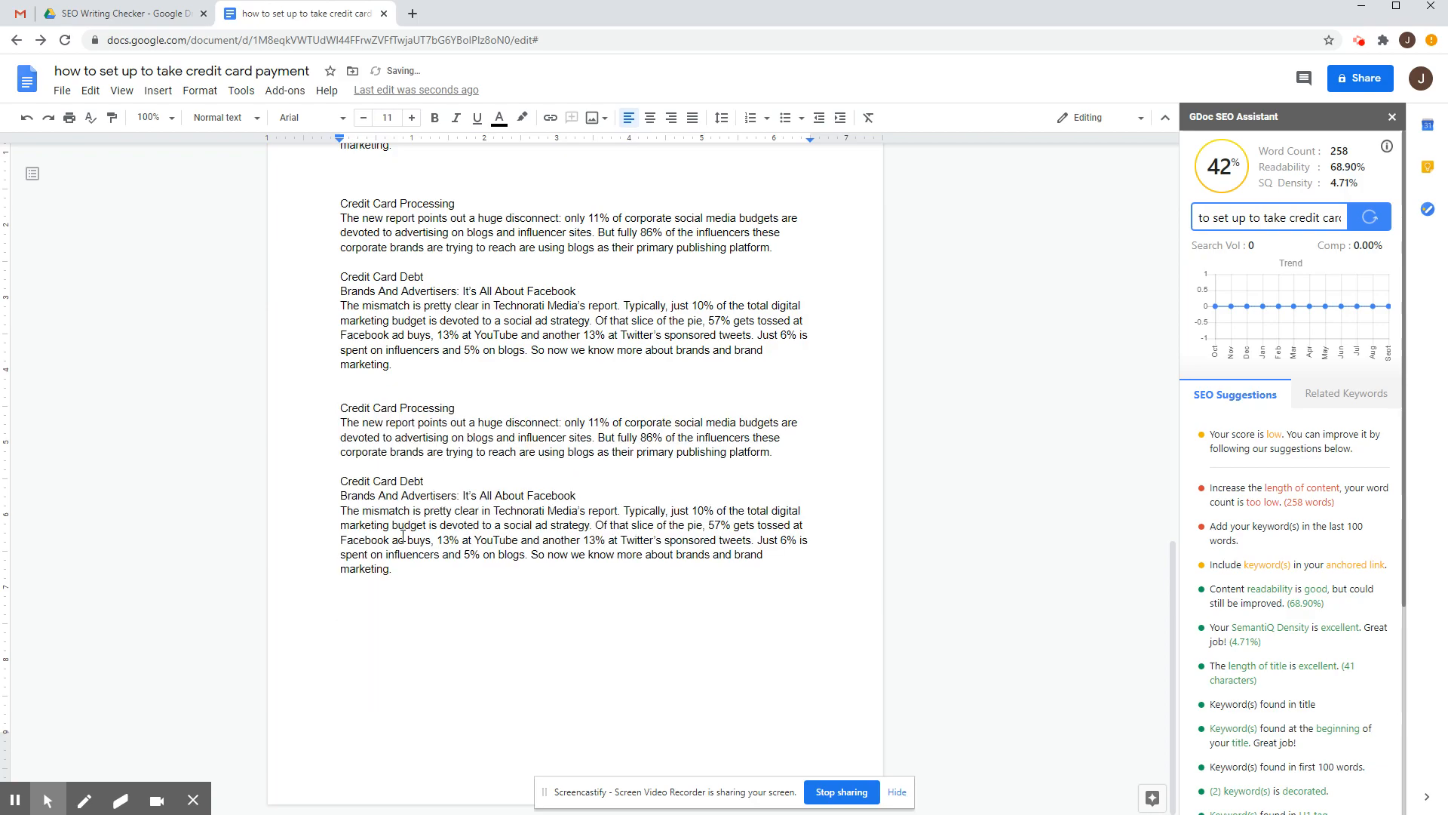
pyautogui.rightClick(363, 620)
pyautogui.click(404, 446)
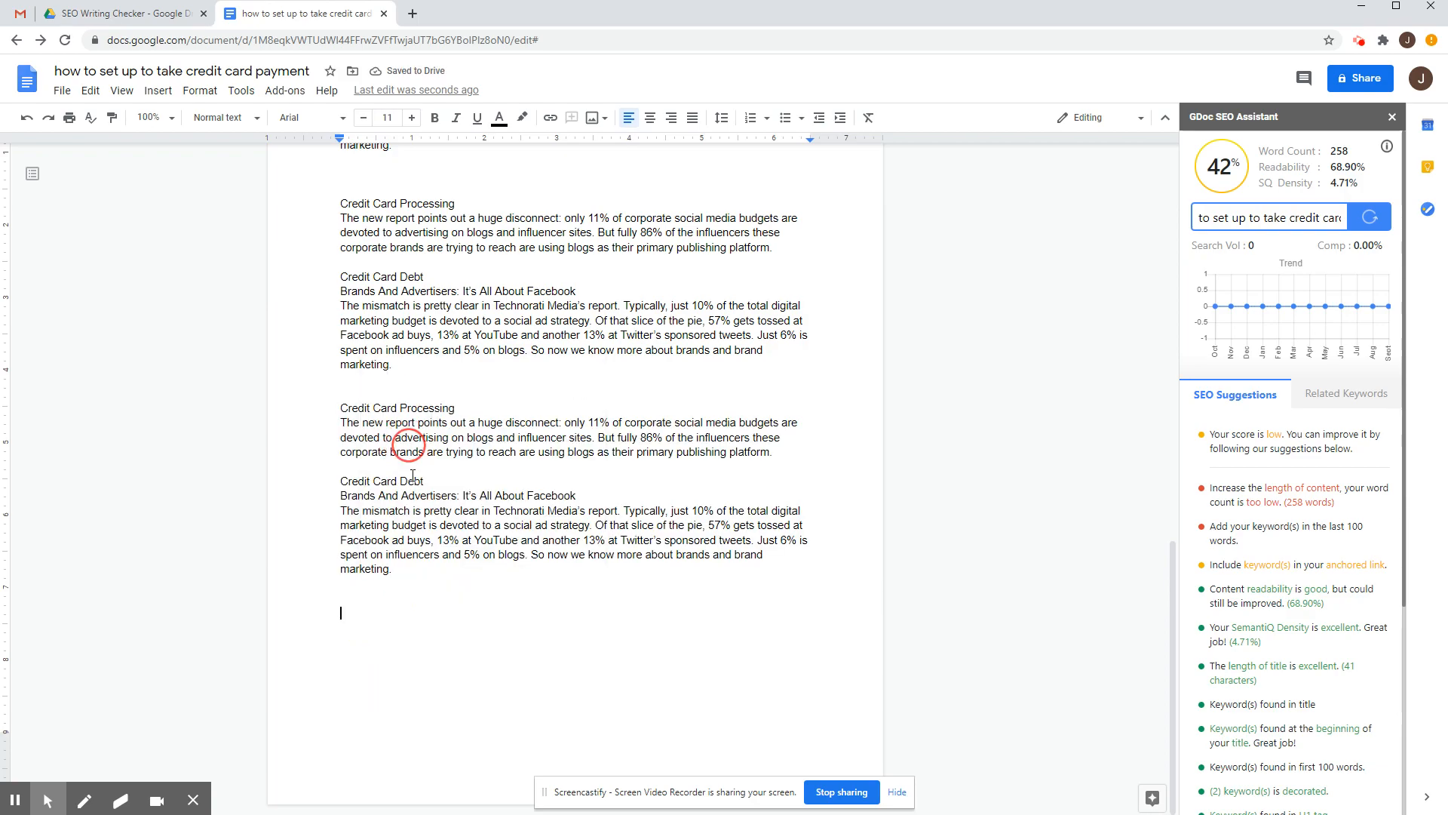
pyautogui.rightClick(377, 675)
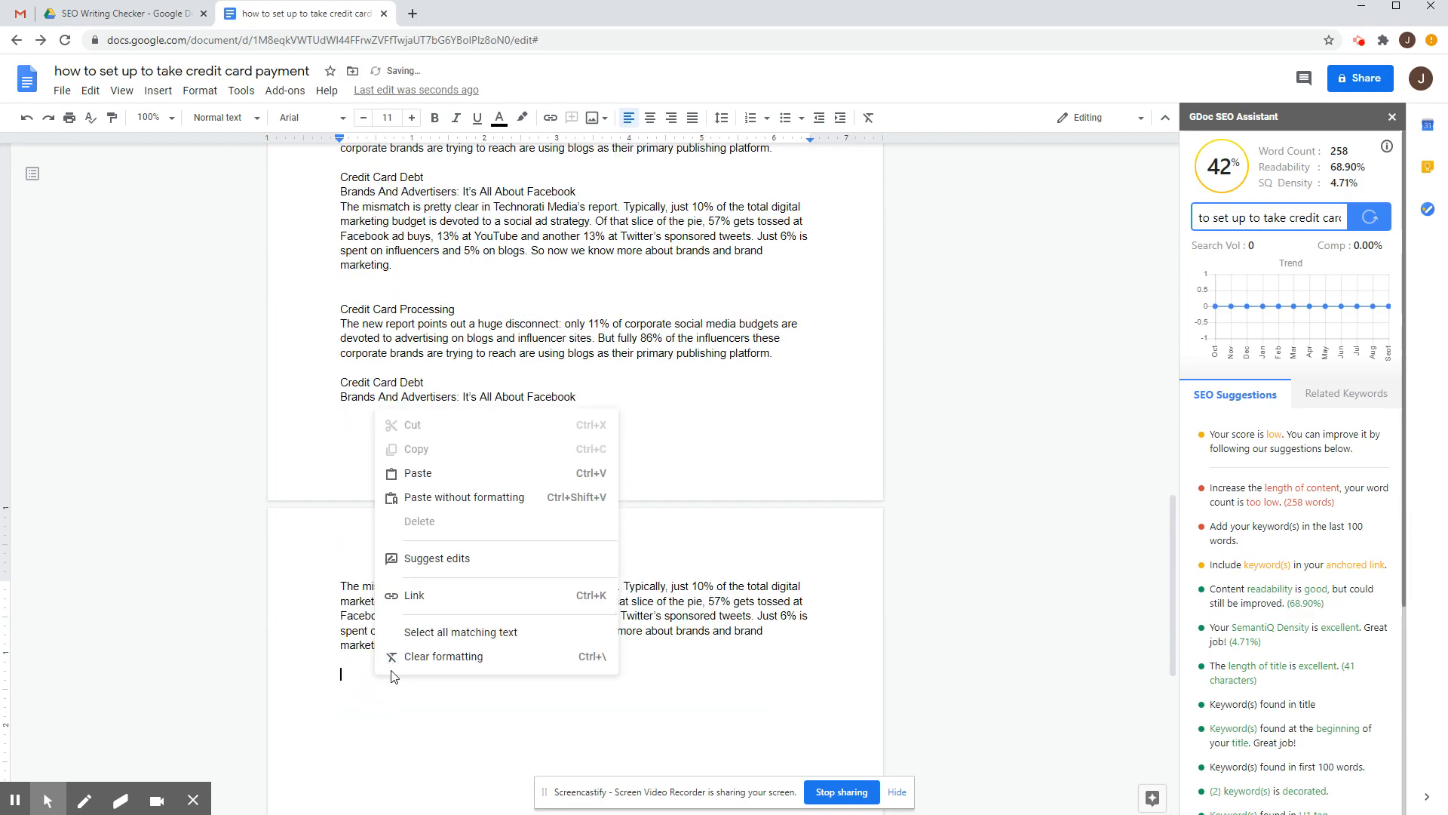
pyautogui.click(439, 500)
pyautogui.rightClick(370, 619)
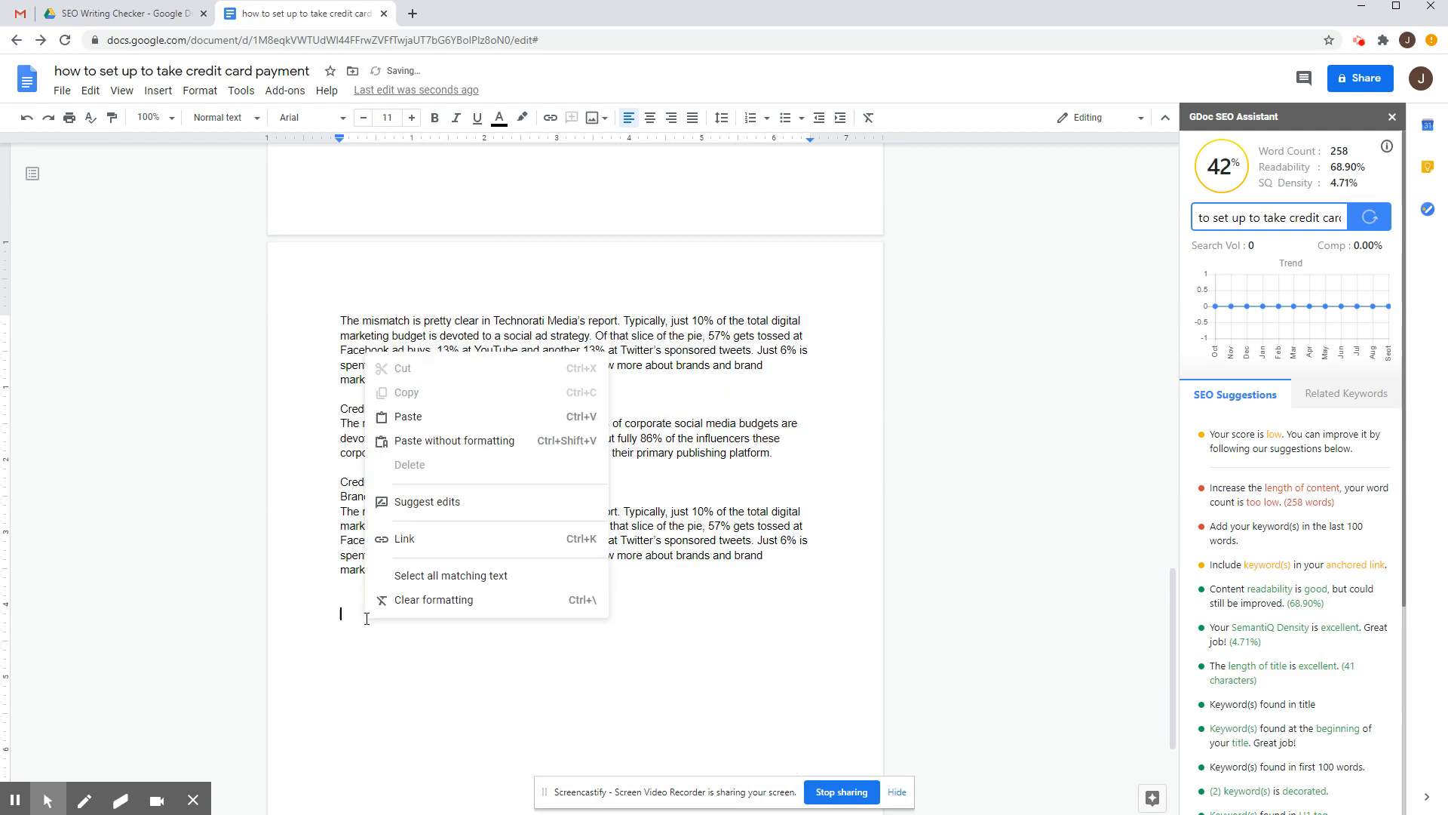
pyautogui.click(451, 446)
# Remove the blank lines above the Credit Card Processing headings in the last pasted copies
pyautogui.click(360, 387)
pyautogui.scroll(2, 452, 449)
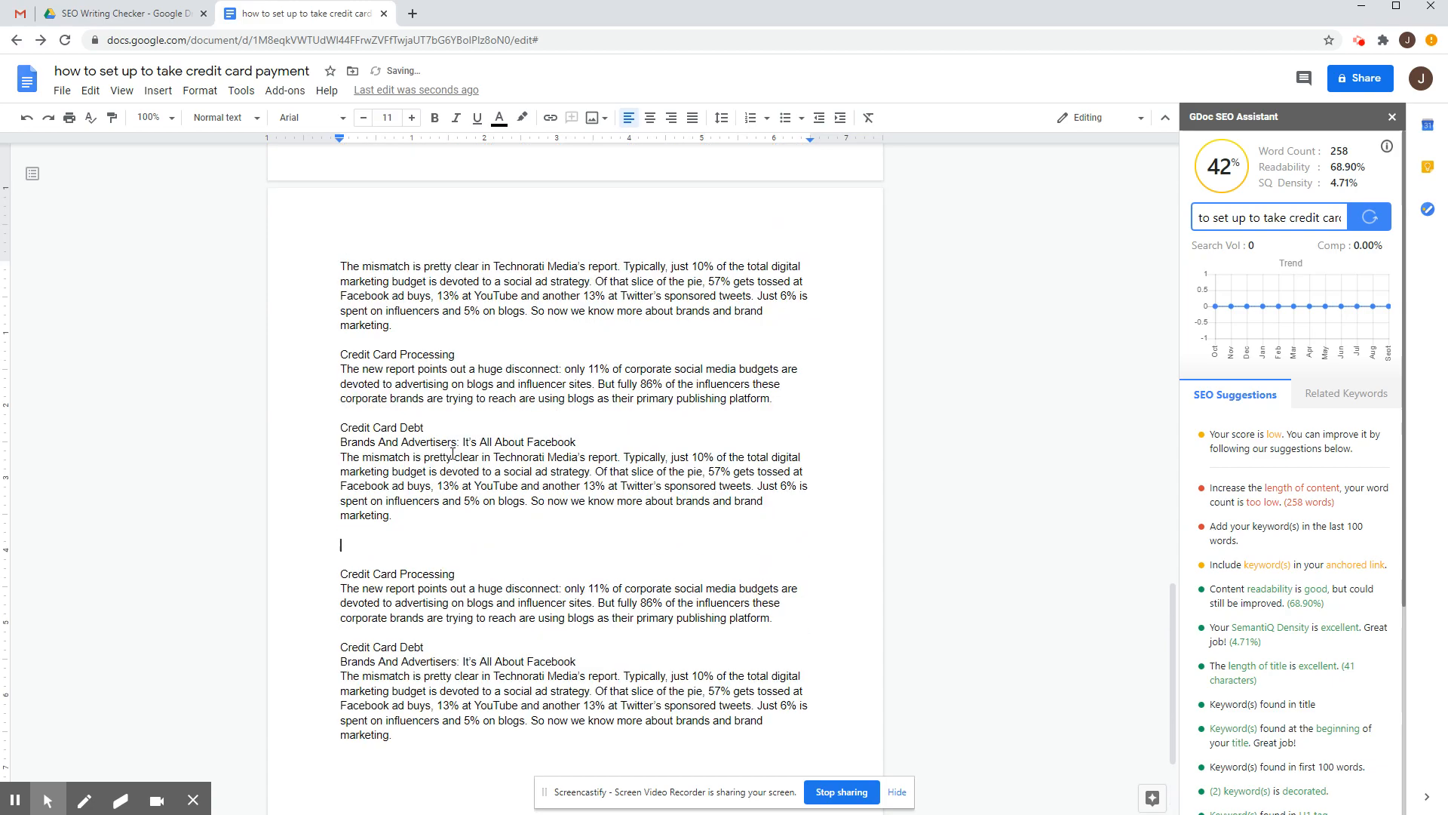
pyautogui.press('Delete')
pyautogui.press('Delete')
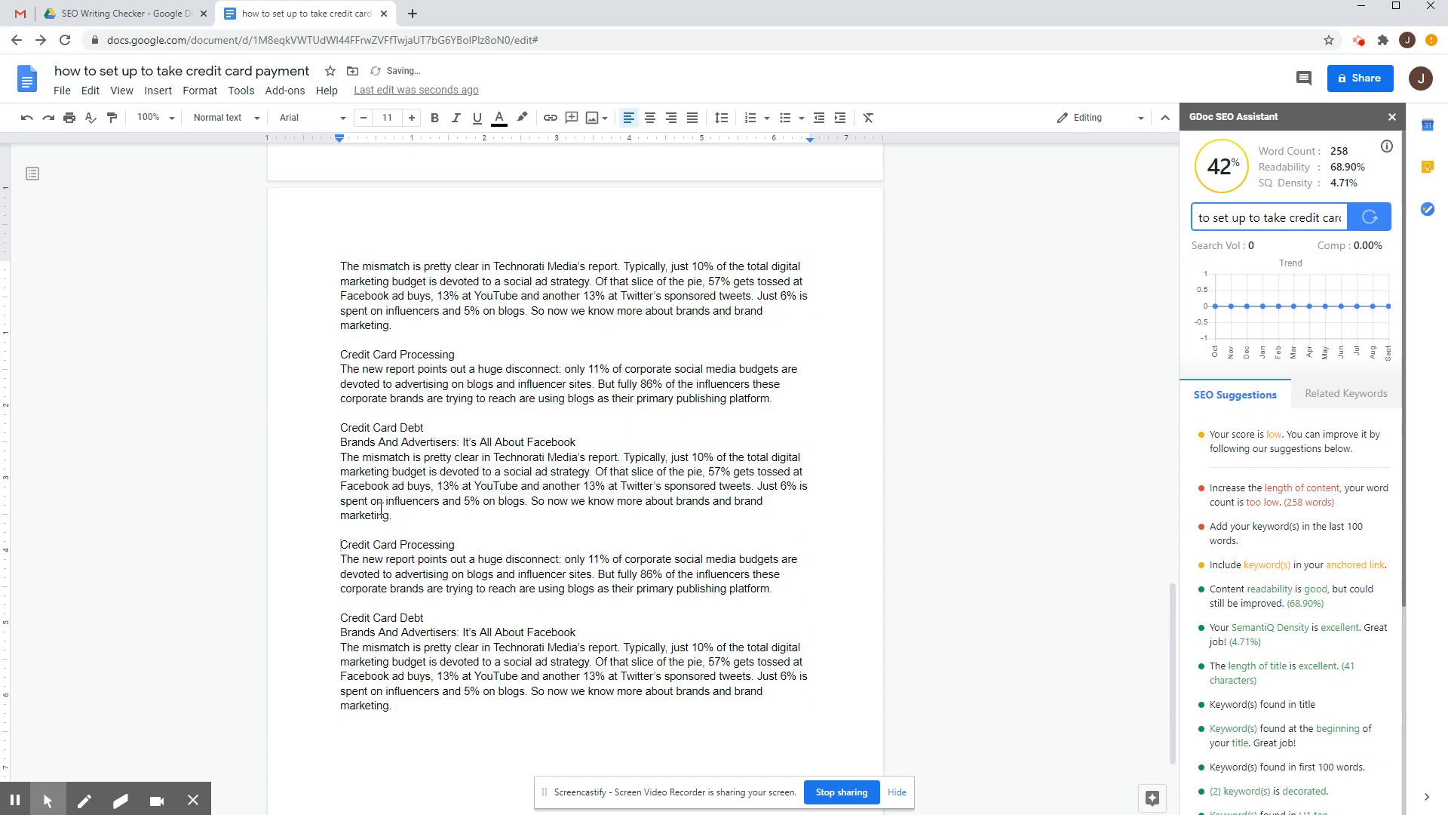
pyautogui.scroll(2, 384, 507)
pyautogui.click(377, 490)
pyautogui.press('Delete')
pyautogui.click(407, 480)
pyautogui.press('Delete')
# In two pasted copies, join Credit Card Debt with the Brands And Advertisers line and remove the blank line above it
pyautogui.click(475, 215)
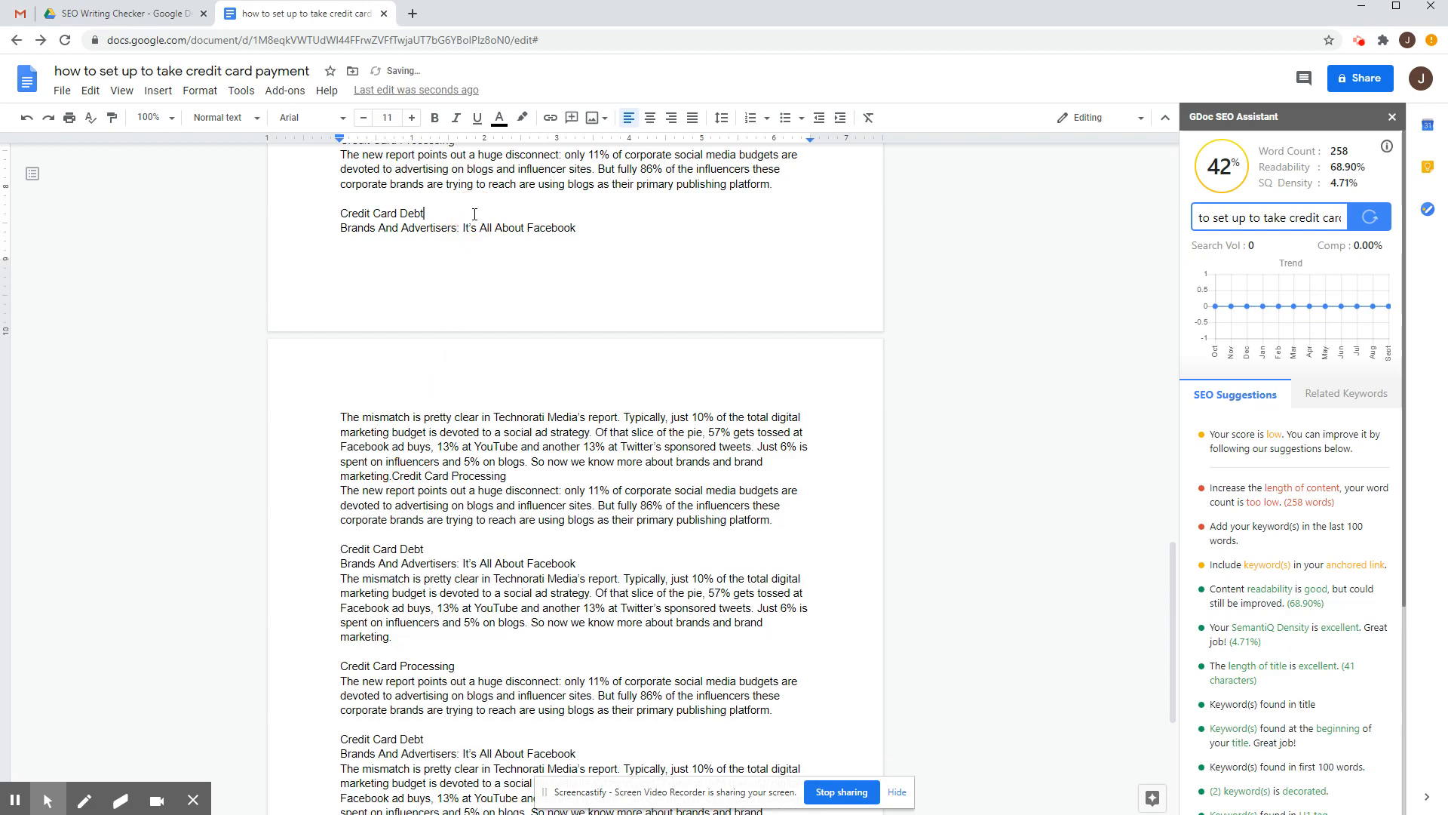
pyautogui.press('Delete')
pyautogui.click(807, 188)
pyautogui.press('Delete')
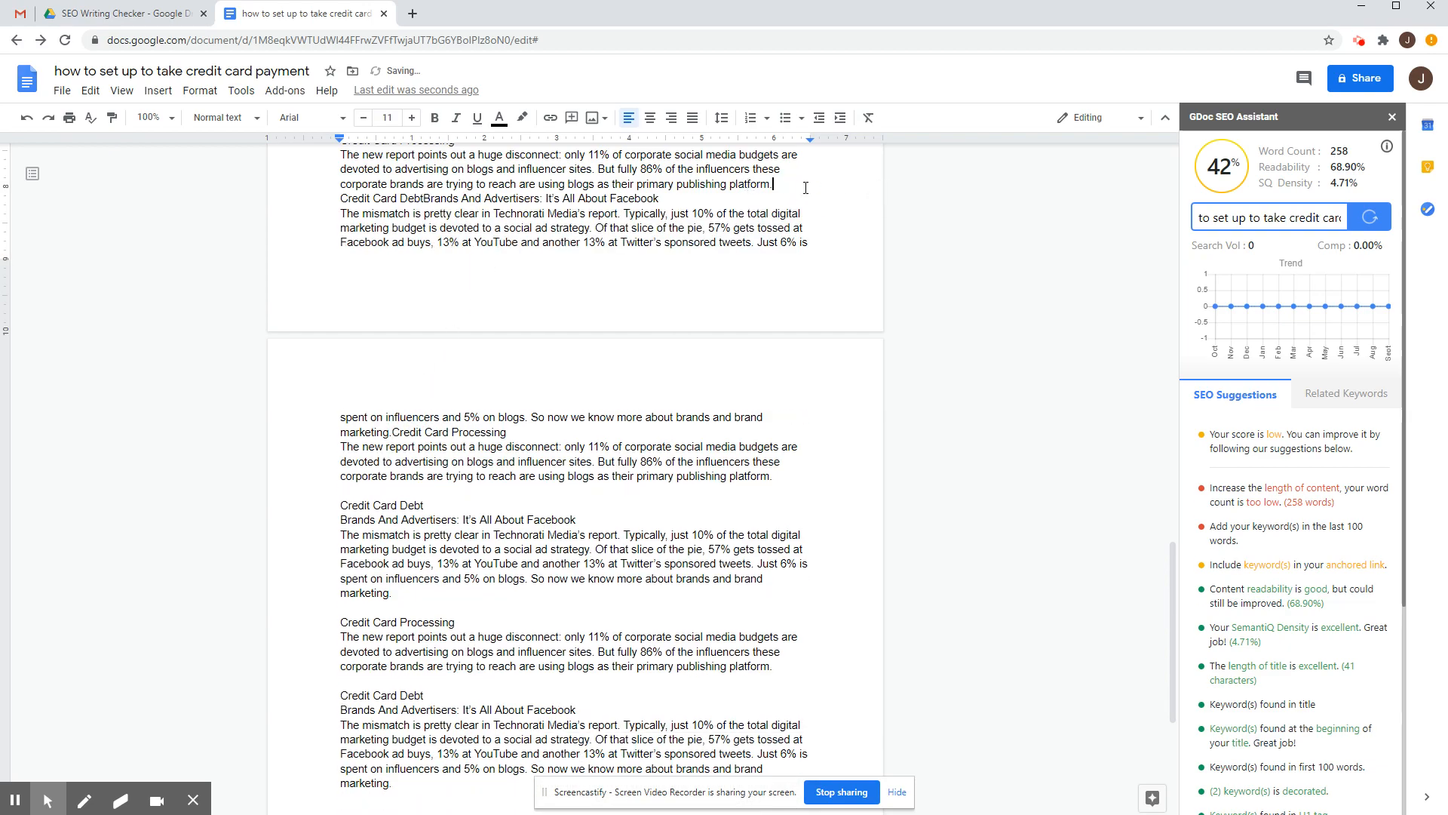
pyautogui.click(490, 508)
pyautogui.press('Delete')
pyautogui.click(776, 475)
pyautogui.press('Delete')
# Merge the last copy's Credit Card Processing and Credit Card Debt headings into the surrounding paragraphs by removing their line breaks
pyautogui.click(431, 562)
pyautogui.press('Delete')
pyautogui.click(482, 578)
pyautogui.press('Delete')
pyautogui.click(433, 565)
pyautogui.press('Delete')
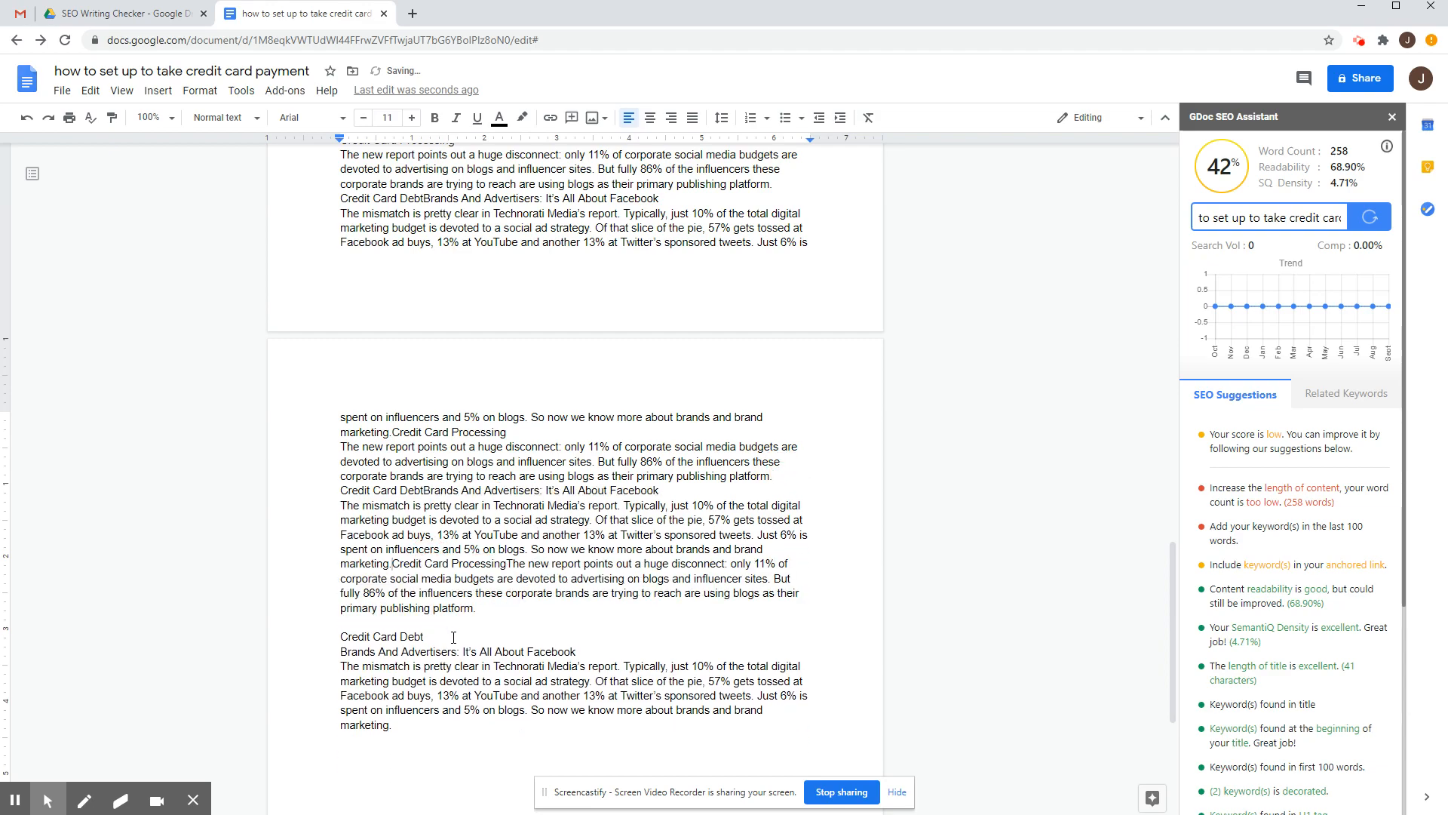
pyautogui.click(454, 638)
pyautogui.press('Delete')
pyautogui.press('Delete')
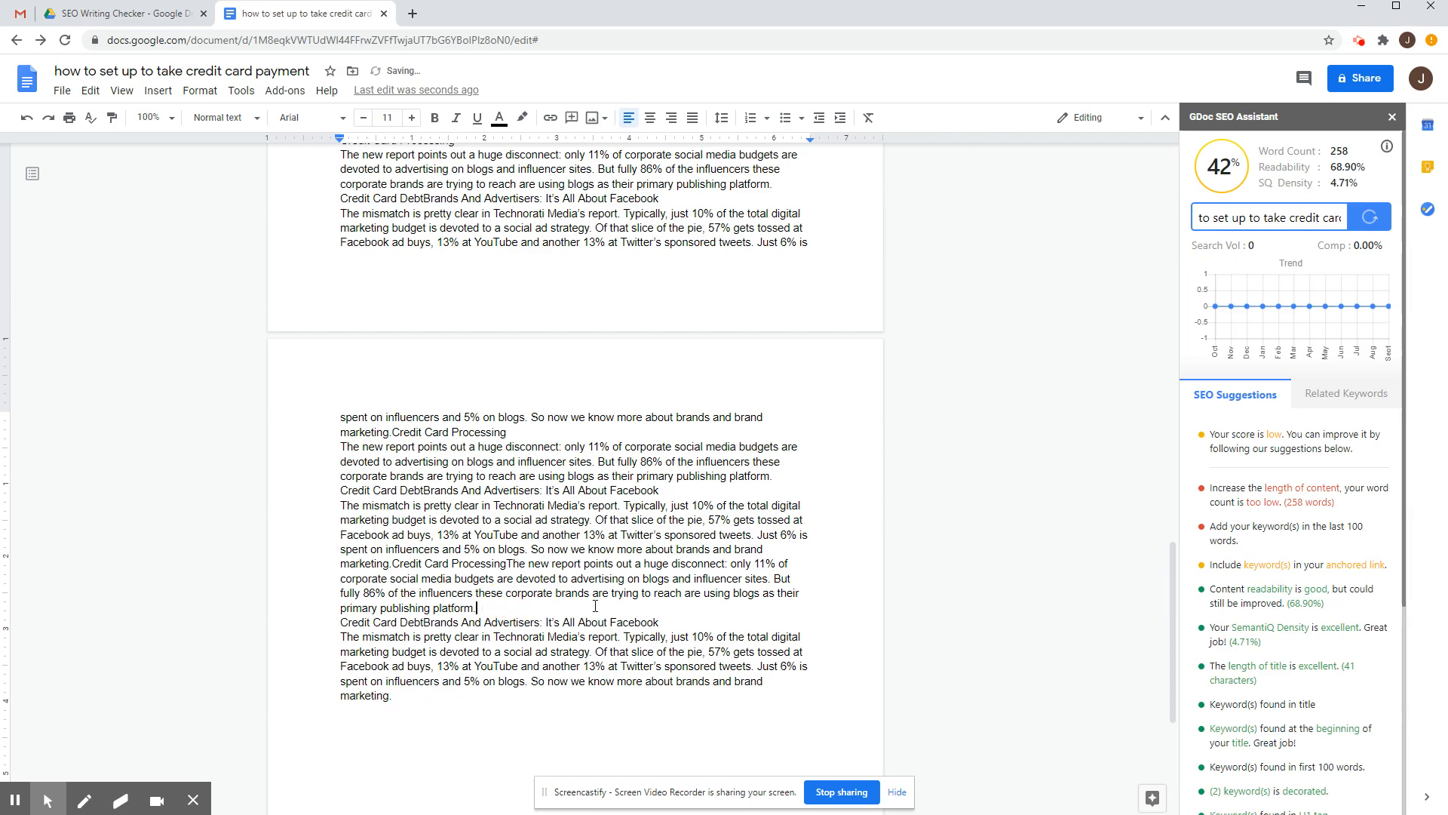
pyautogui.press('Delete')
# Join the first Credit Card Processing heading on page 2 with the paragraphs before and after it
pyautogui.scroll(16, 590, 587)
pyautogui.scroll(3, 590, 579)
pyautogui.scroll(-5, 592, 583)
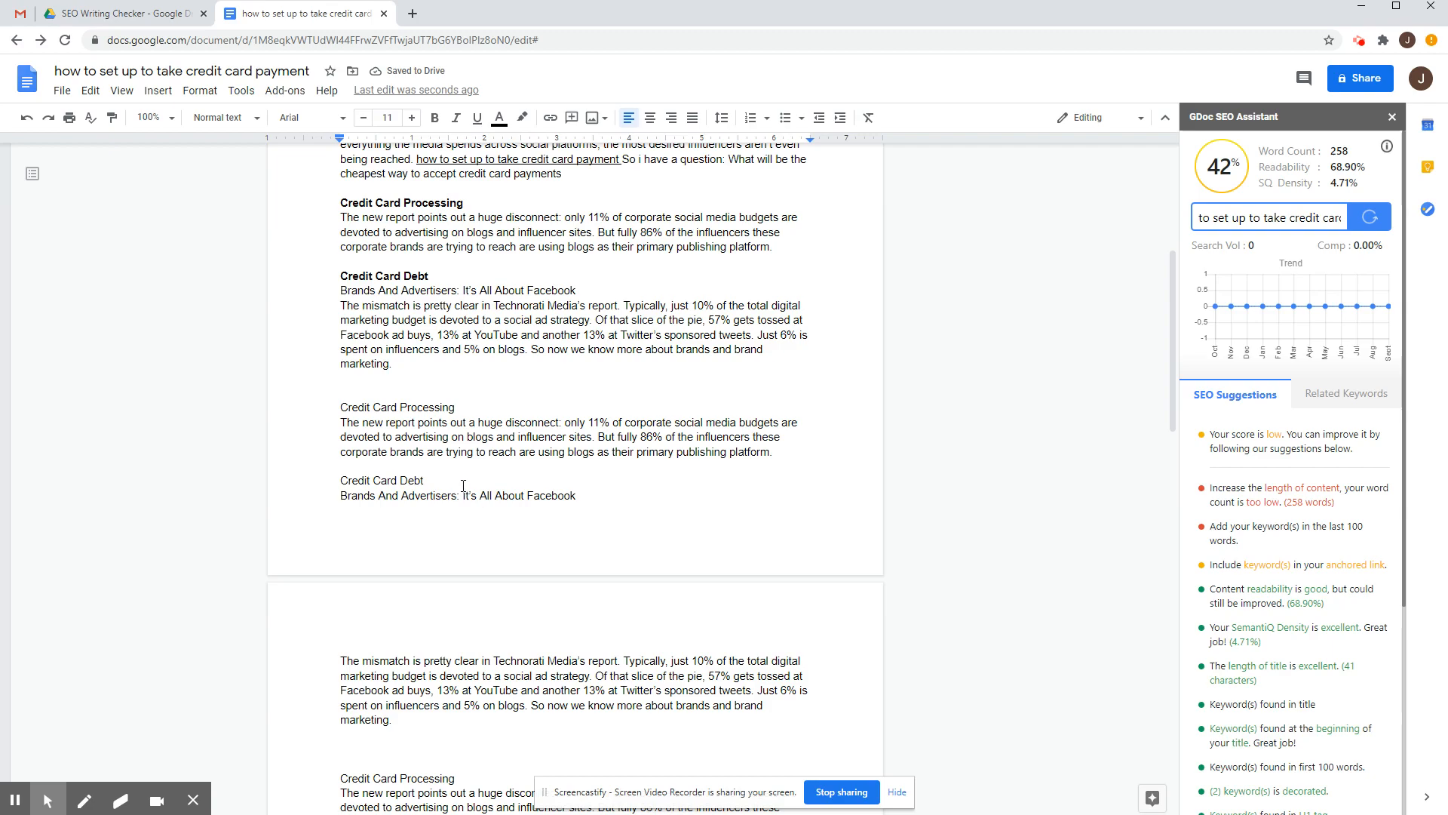
pyautogui.click(440, 718)
pyautogui.press('Delete')
pyautogui.scroll(-3, 473, 514)
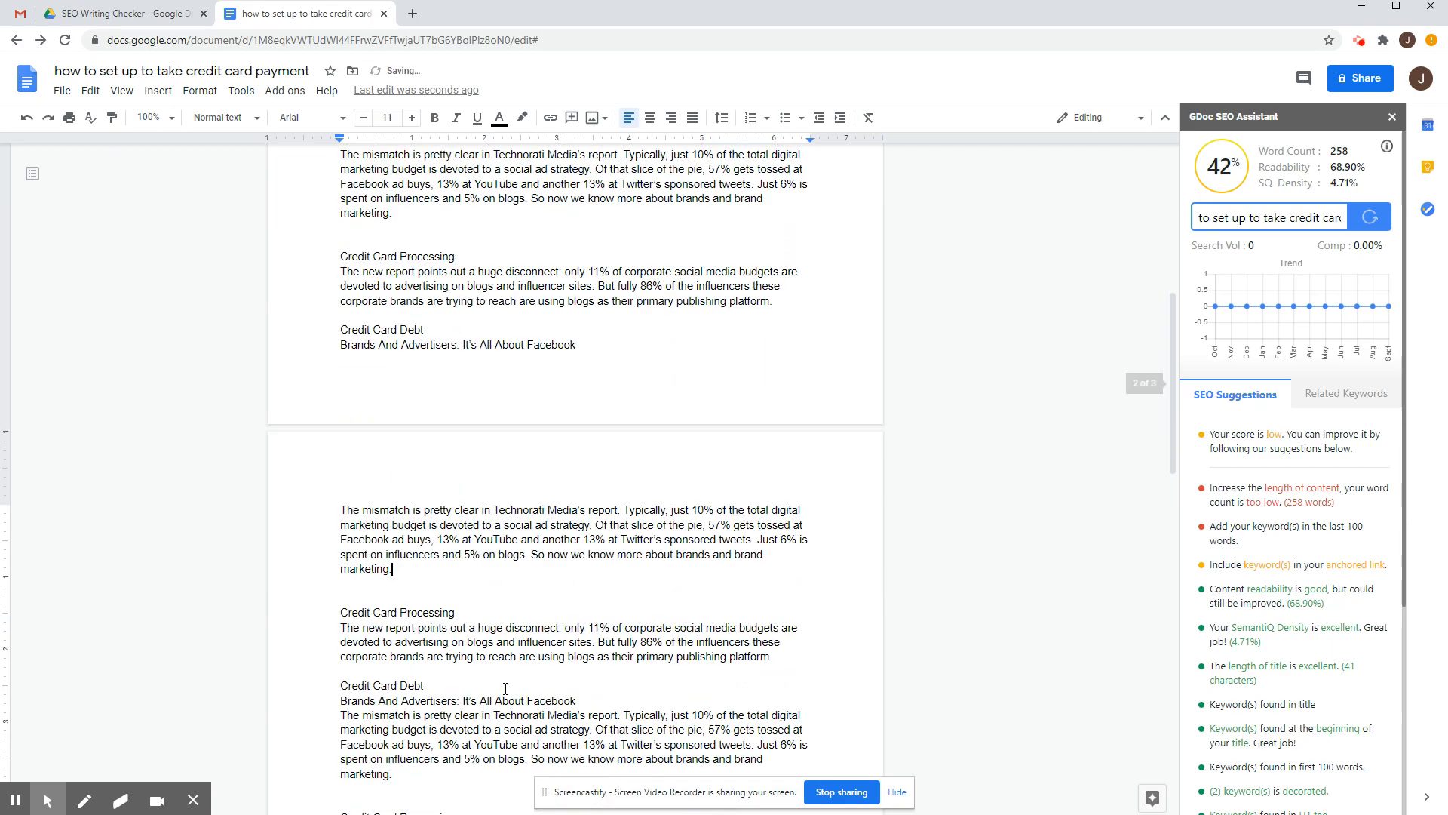
pyautogui.press('Delete')
pyautogui.press('Delete')
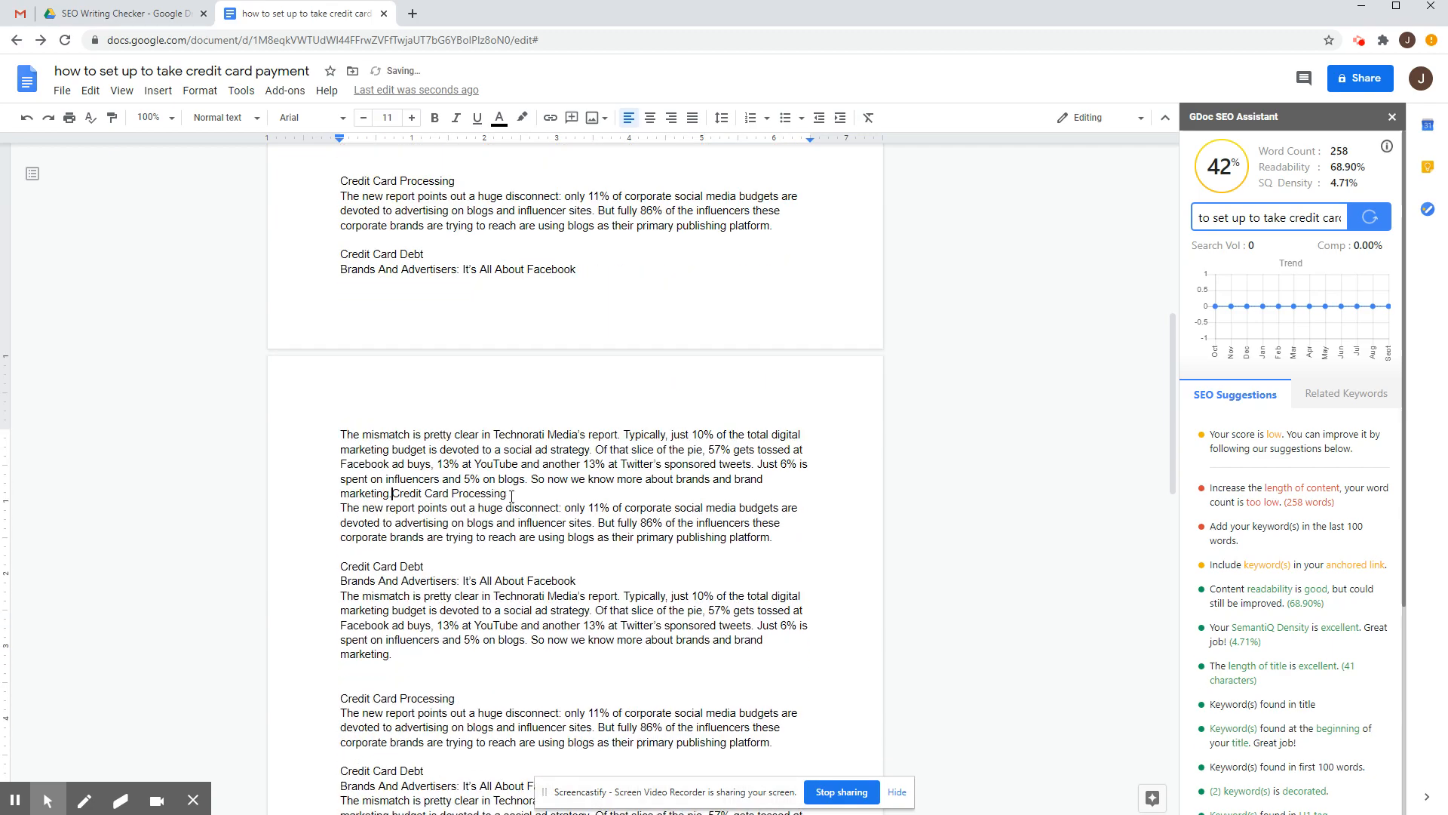
pyautogui.press('Delete')
# Run the next Credit Card Debt heading, Brands And Advertisers line and mismatch paragraph together, and remove the blank line above them
pyautogui.click(487, 566)
pyautogui.press('Delete')
pyautogui.press('Delete')
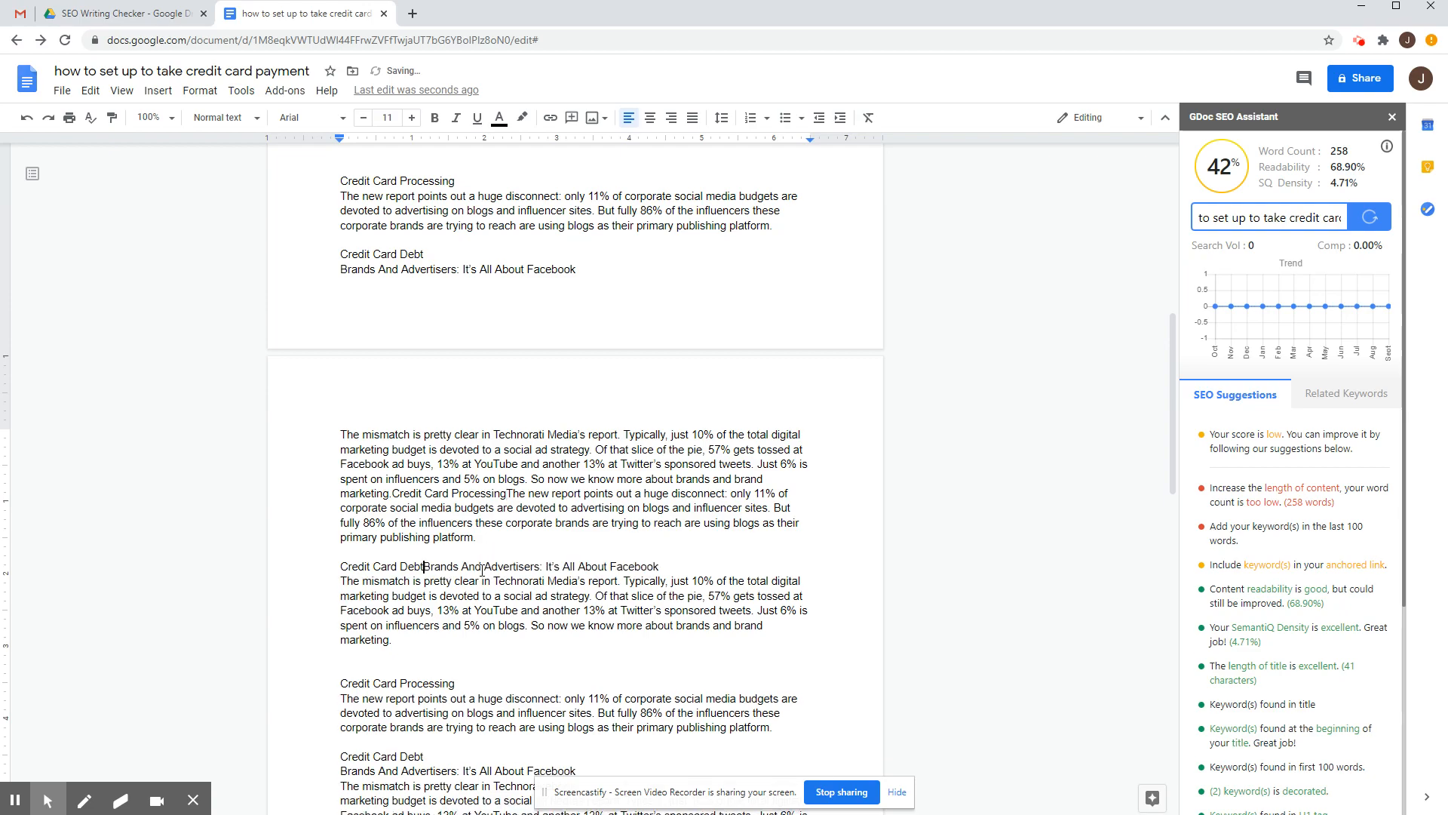
pyautogui.click(506, 538)
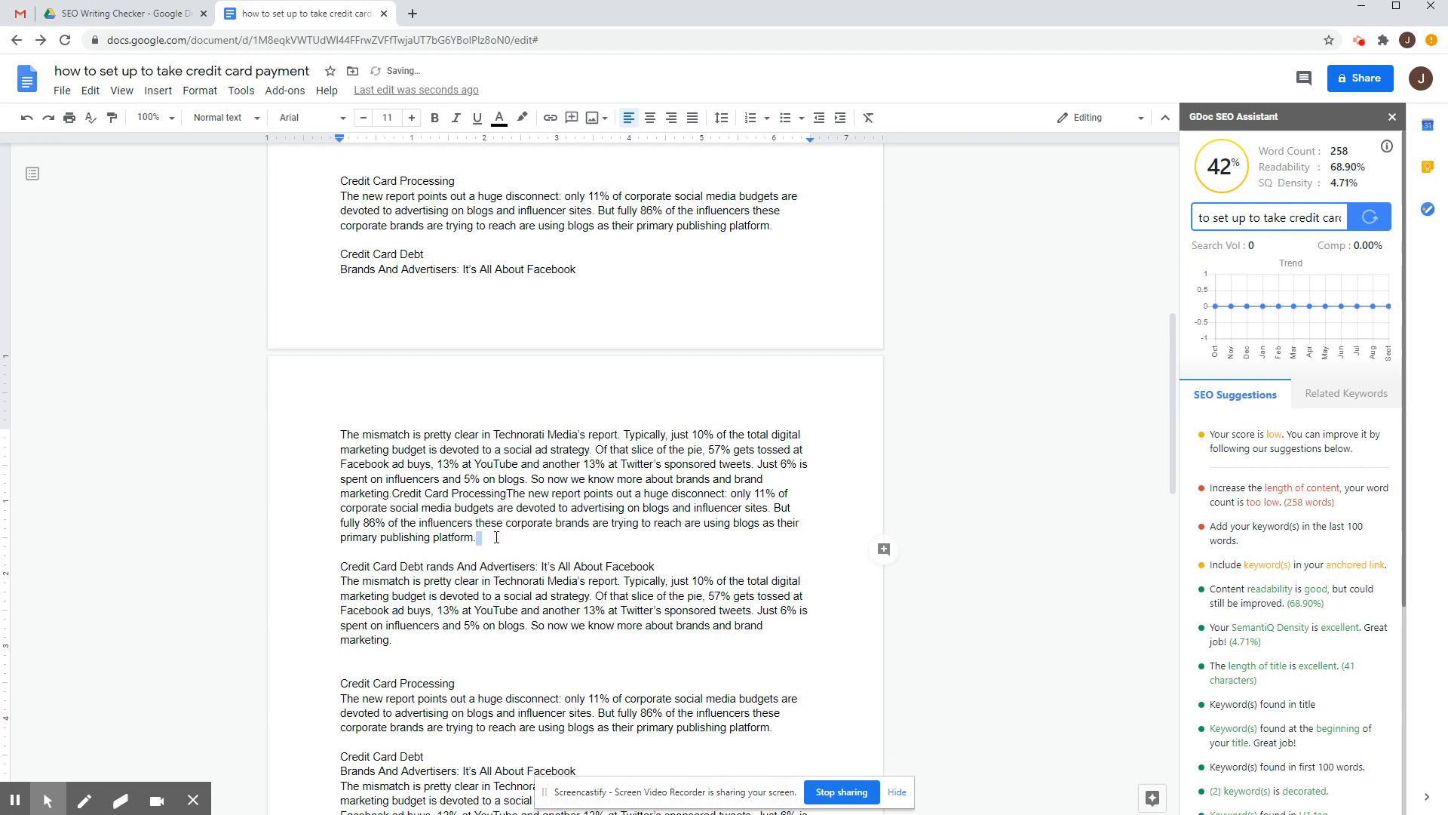
pyautogui.press('Delete')
pyautogui.click(685, 554)
pyautogui.press('Delete')
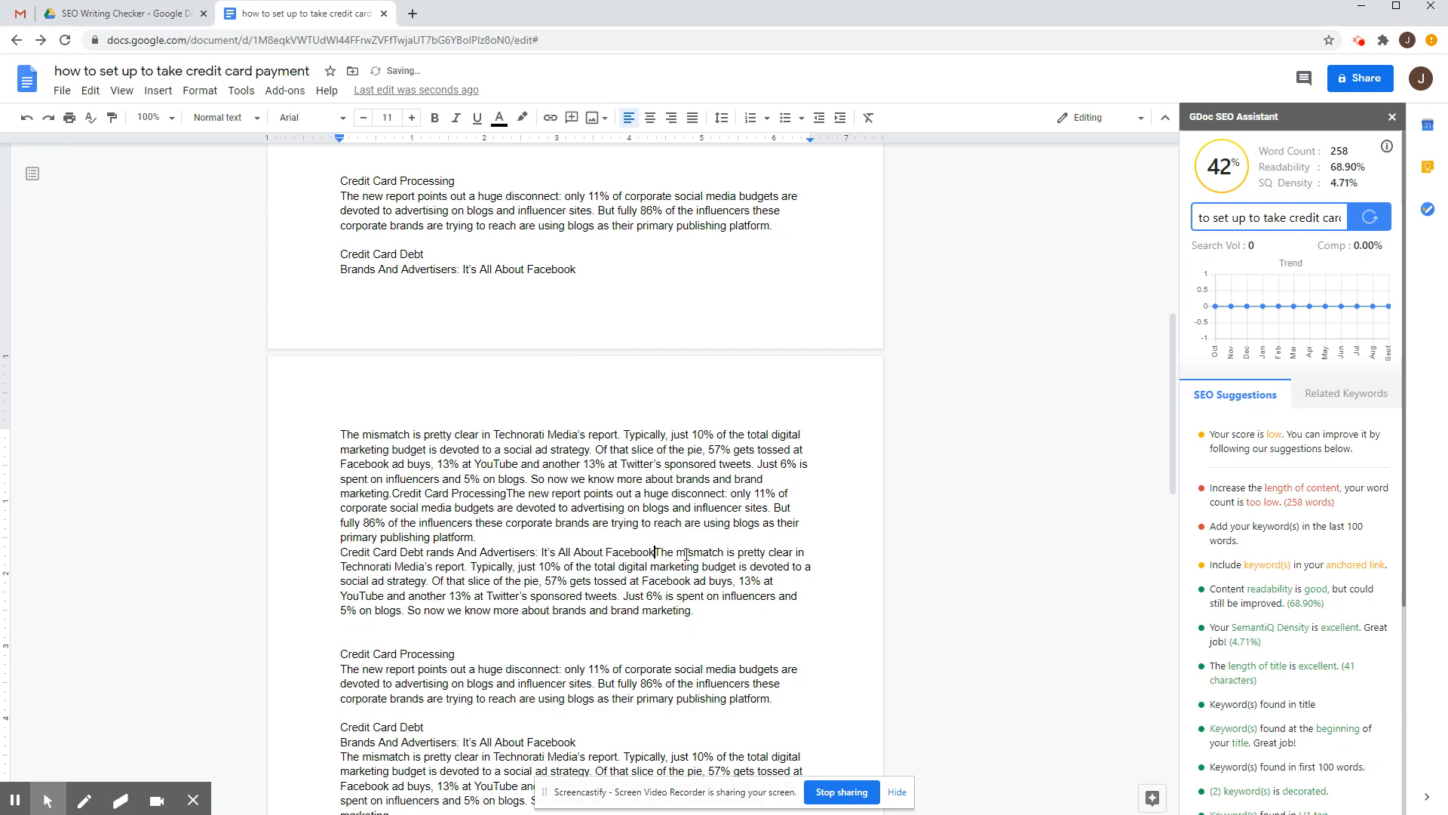
# Close the gap above the next Credit Card Processing heading and run its paragraph on into the Credit Card Debt and Brands And Advertisers lines
pyautogui.click(703, 613)
pyautogui.press('Delete')
pyautogui.press('Delete')
pyautogui.click(670, 622)
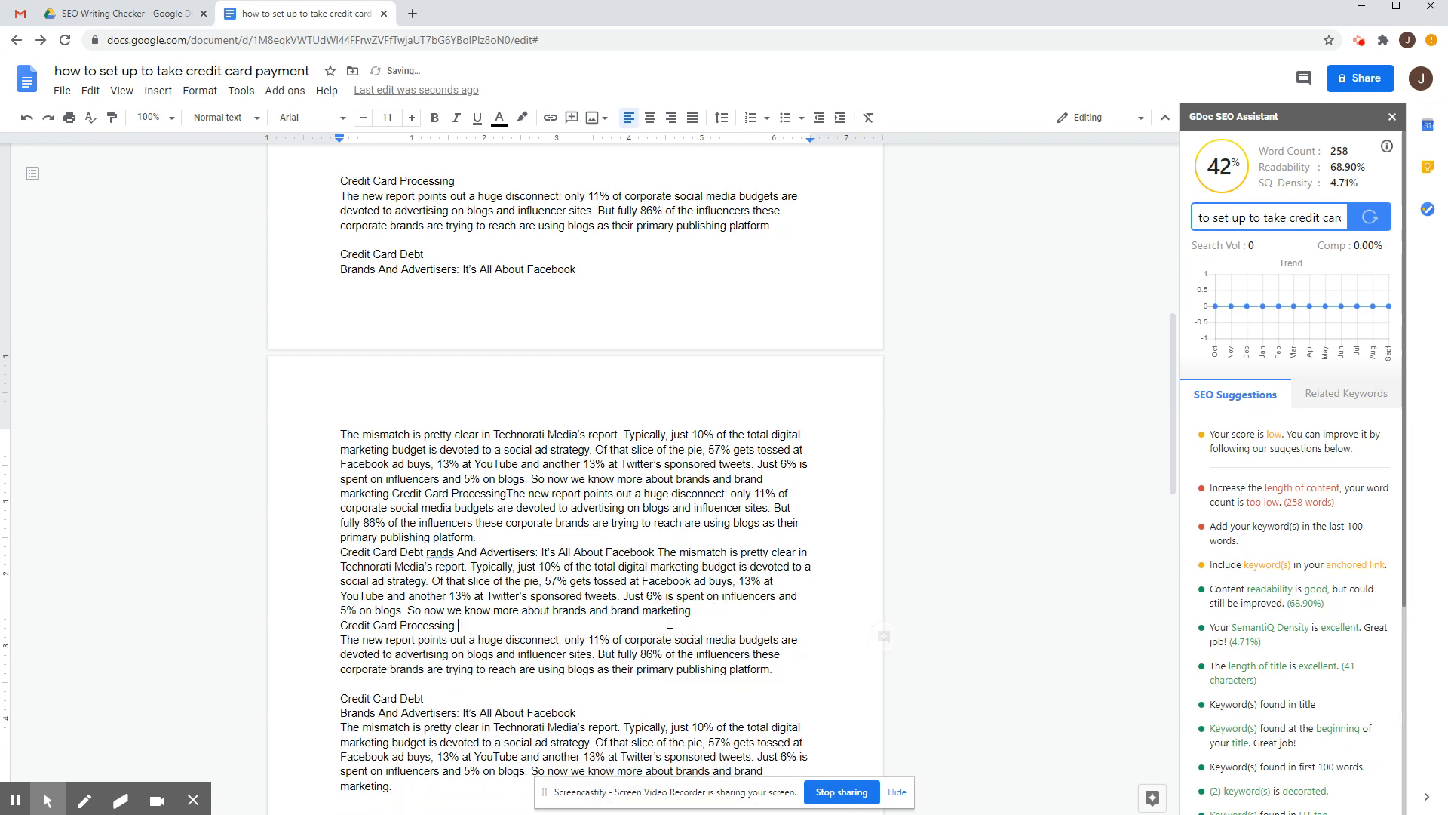
pyautogui.press('Delete')
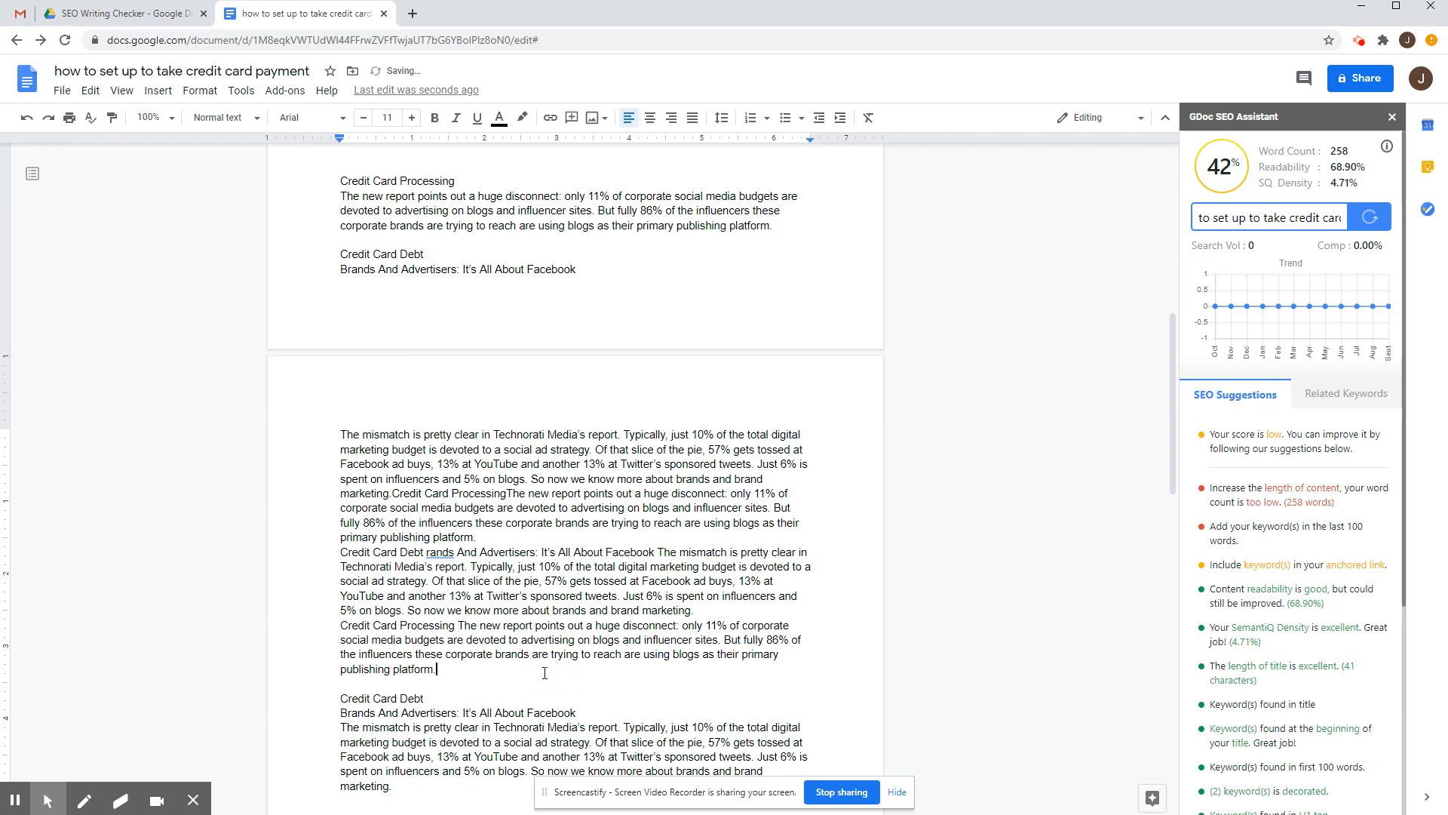
pyautogui.press('Delete')
pyautogui.press('Delete')
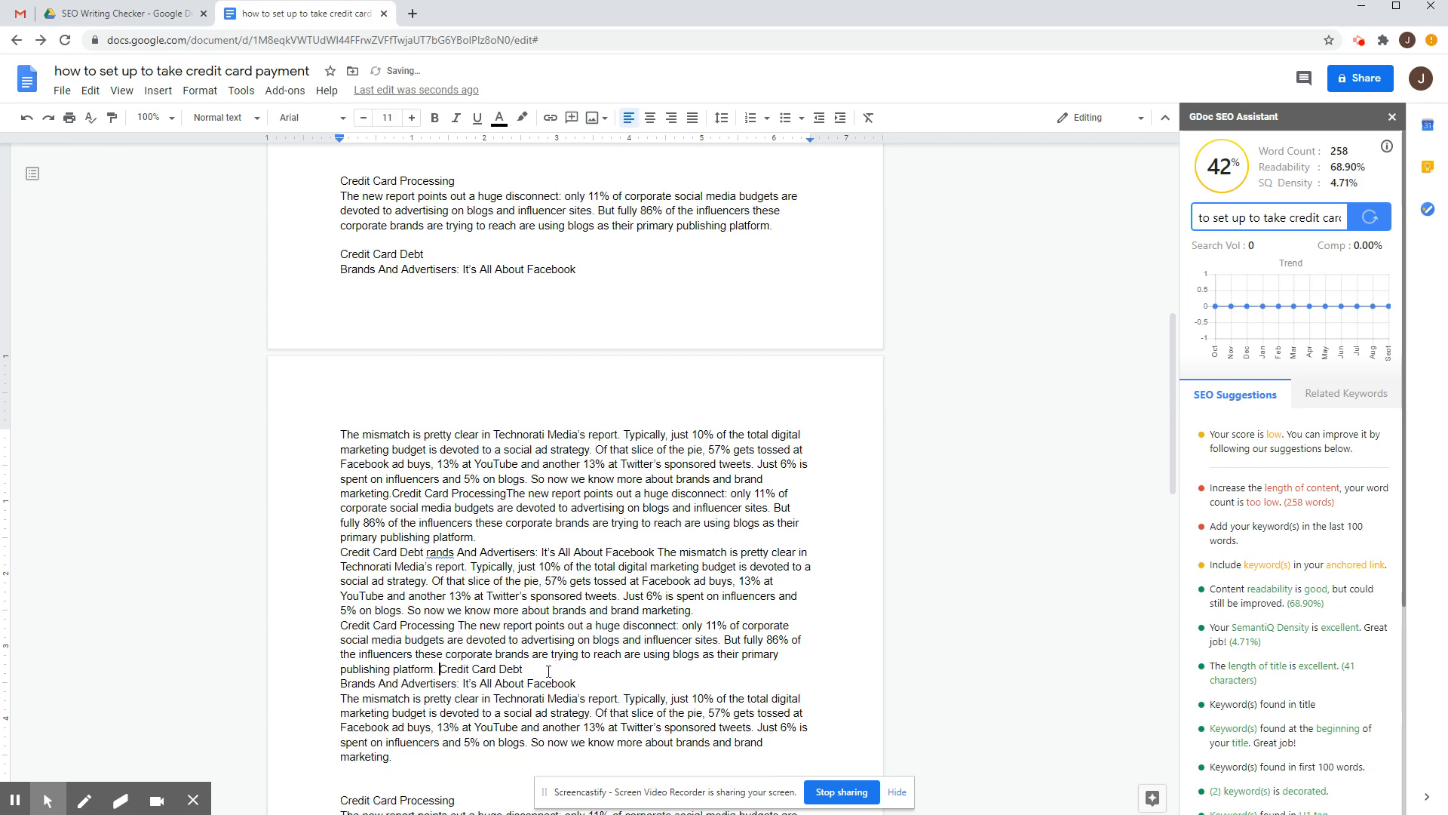
pyautogui.press('Delete')
# Pull the following Credit Card Processing heading up behind the mismatch paragraph and join its own paragraph to it
pyautogui.click(454, 745)
pyautogui.press('Delete')
pyautogui.scroll(-2, 458, 745)
pyautogui.press('Delete')
pyautogui.press('Delete')
pyautogui.click(523, 598)
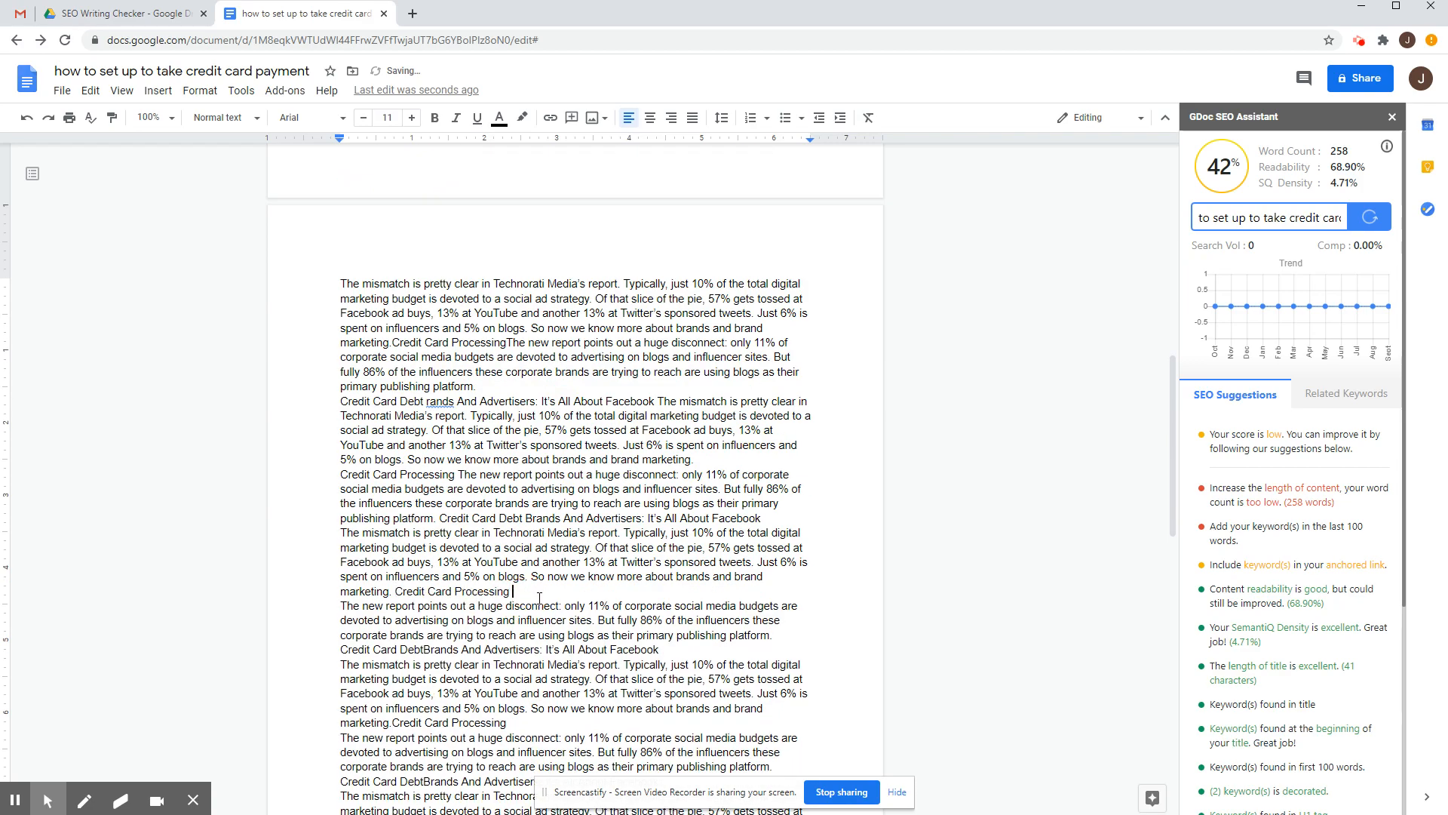
pyautogui.press('Delete')
# Remove the line breaks around the next two Credit Card Debt headings and the Credit Card Processing heading between them
pyautogui.scroll(-2, 496, 478)
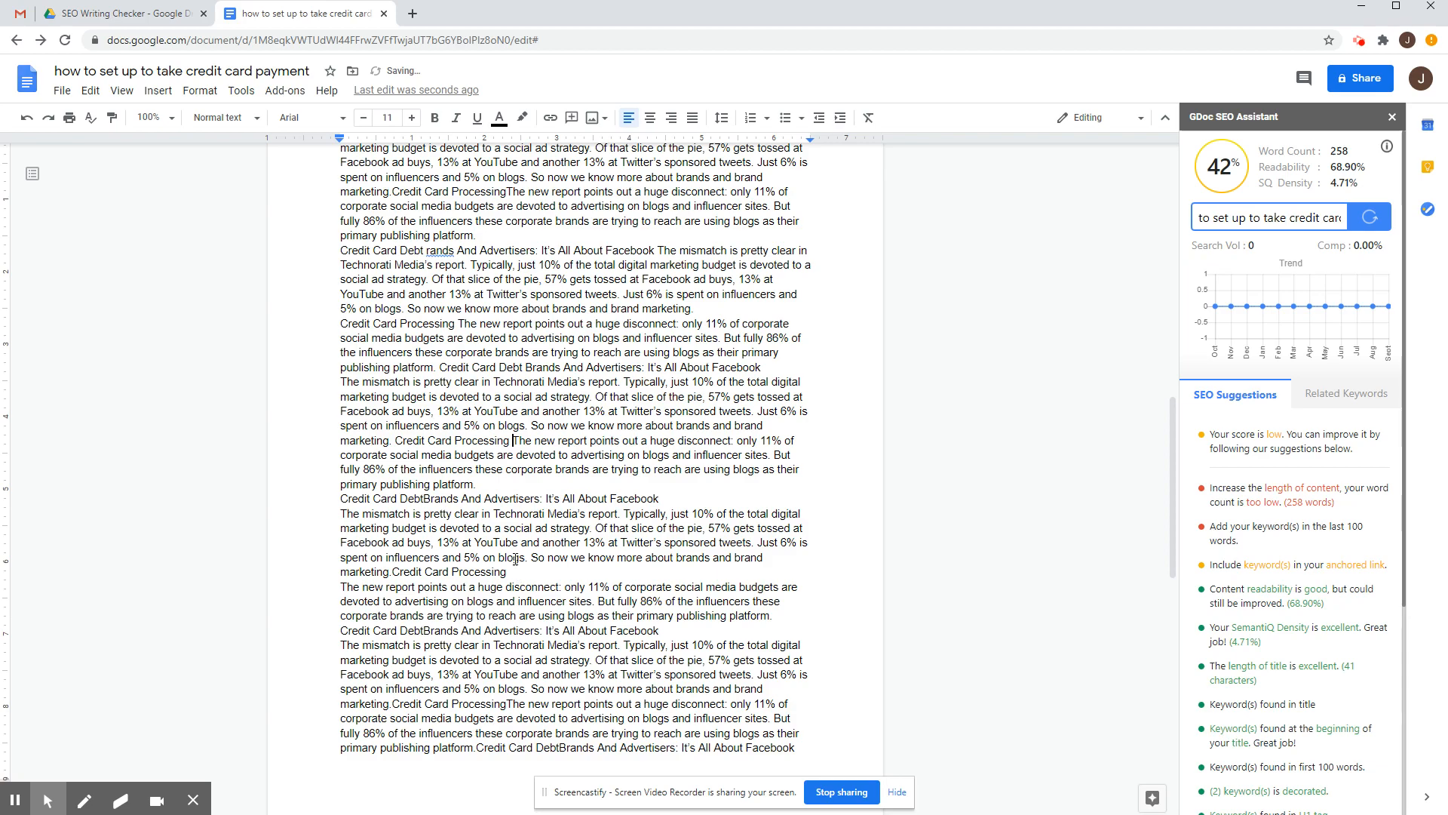
pyautogui.click(500, 486)
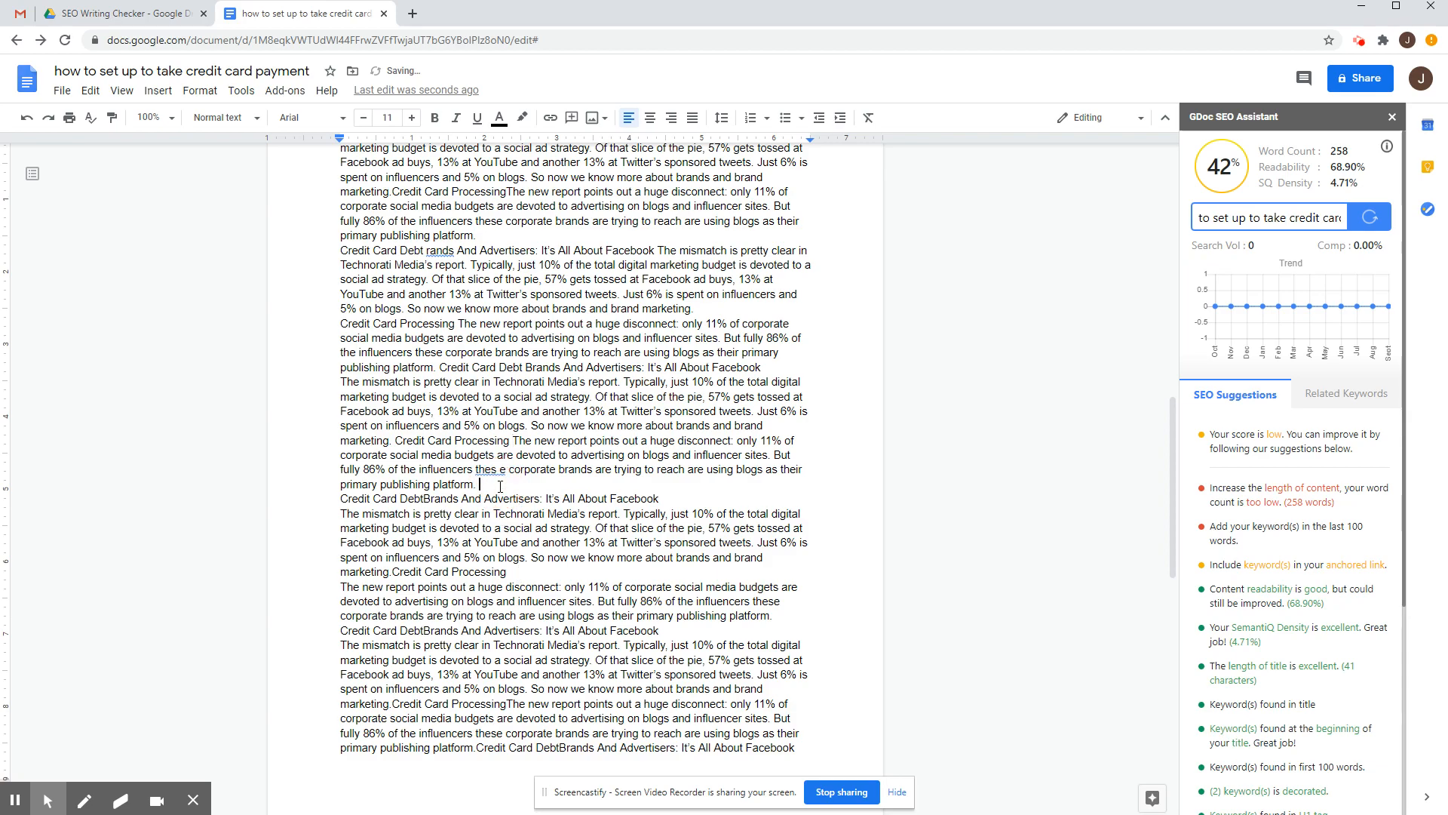
pyautogui.press('Delete')
pyautogui.click(557, 558)
pyautogui.press('Delete')
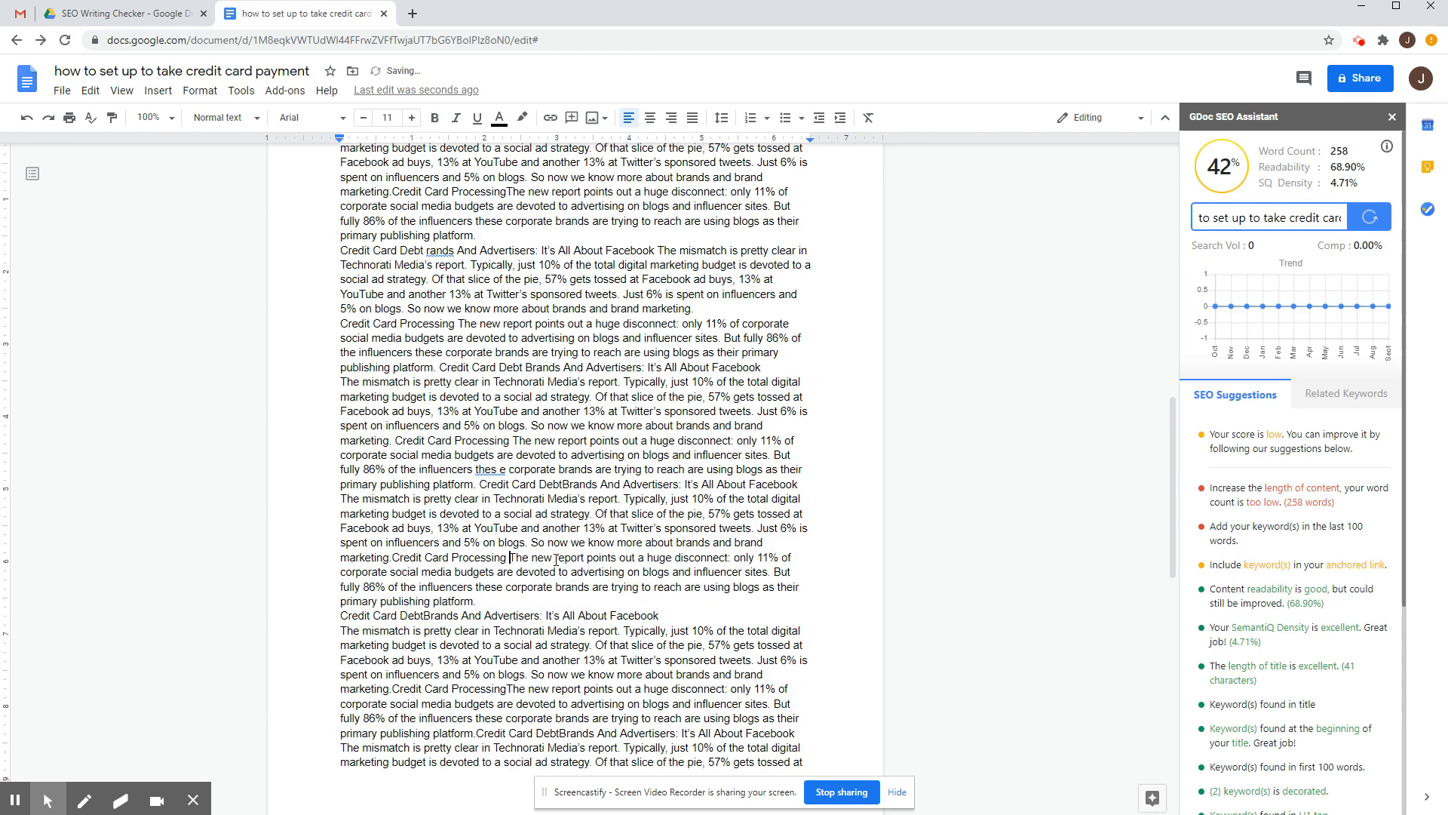
pyautogui.click(510, 598)
pyautogui.press('Delete')
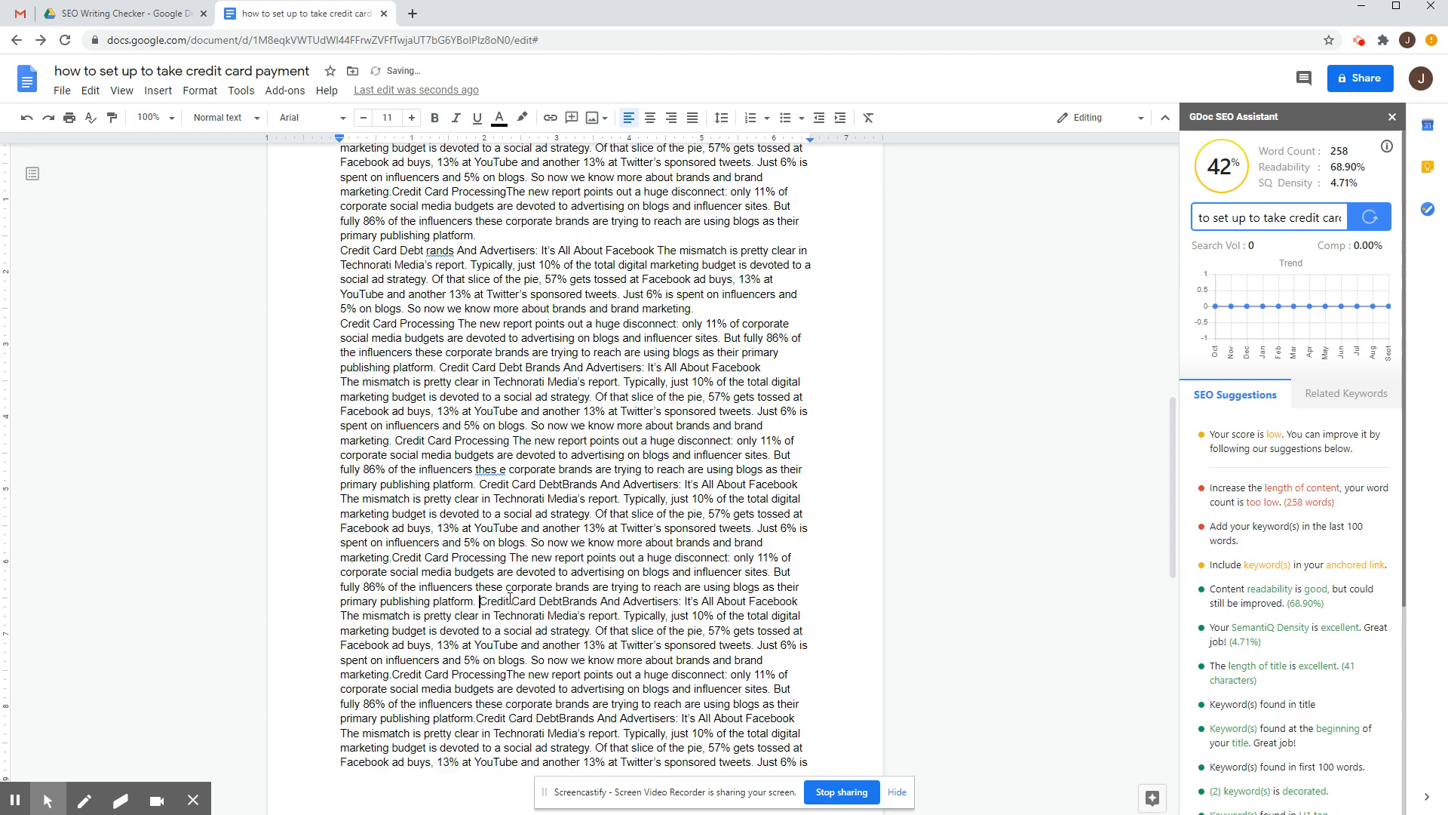
# Review the suggestion about the length of content and re-run the SEO analysis on the extended article
pyautogui.scroll(-5, 539, 613)
pyautogui.scroll(14, 543, 614)
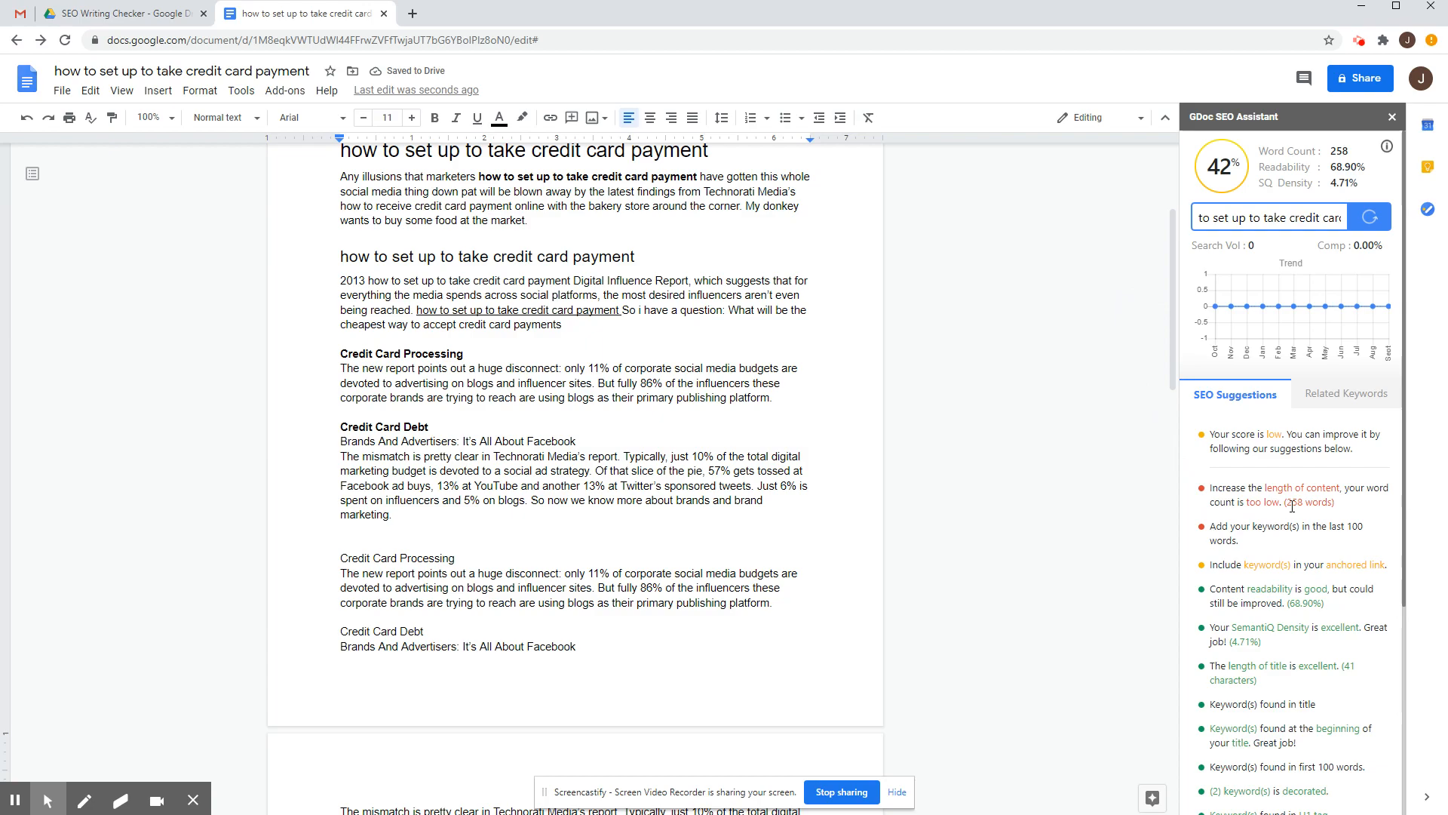
pyautogui.moveTo(1210, 496); pyautogui.dragTo(1359, 501)
pyautogui.click(1266, 488)
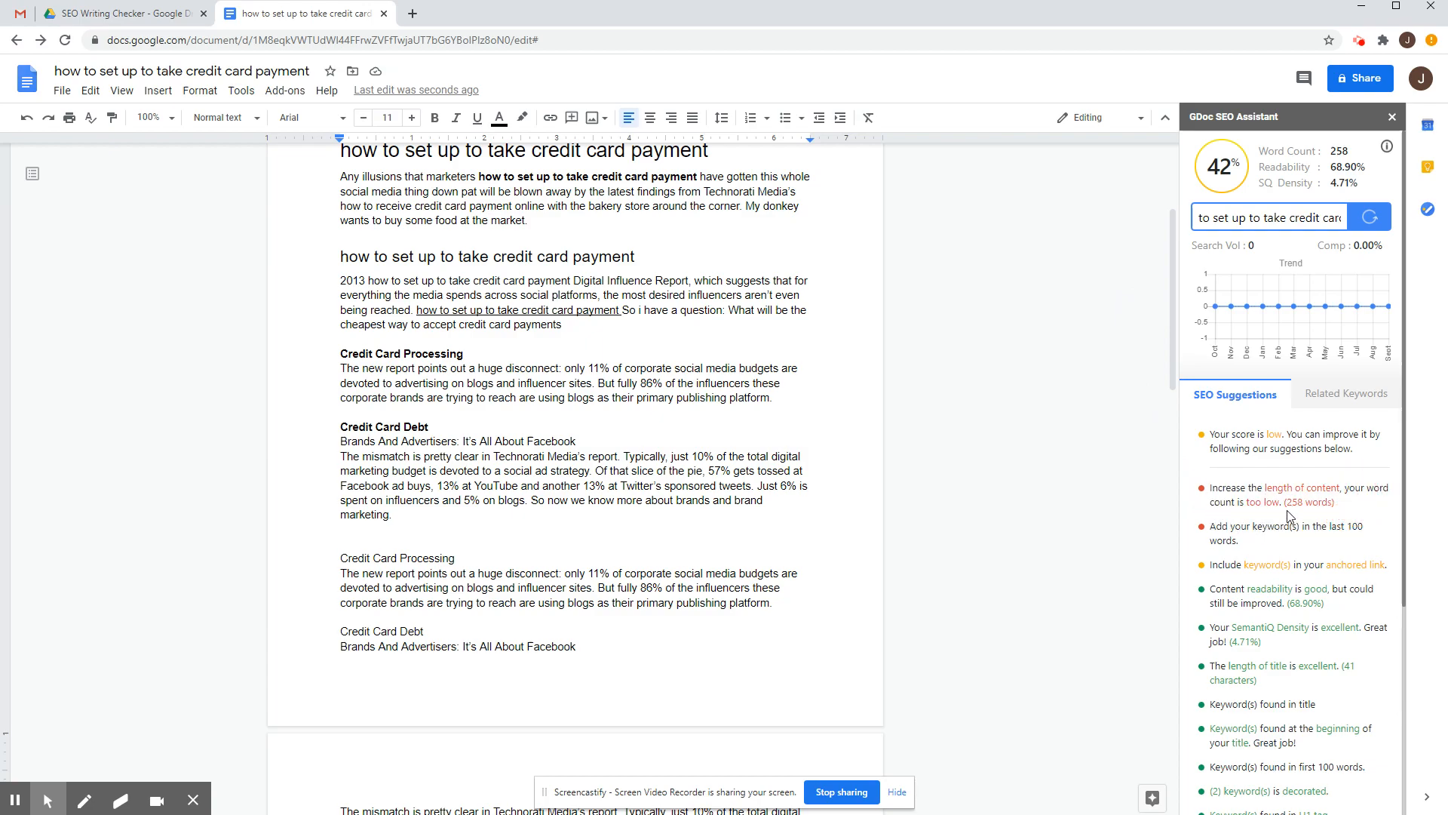
pyautogui.click(1368, 220)
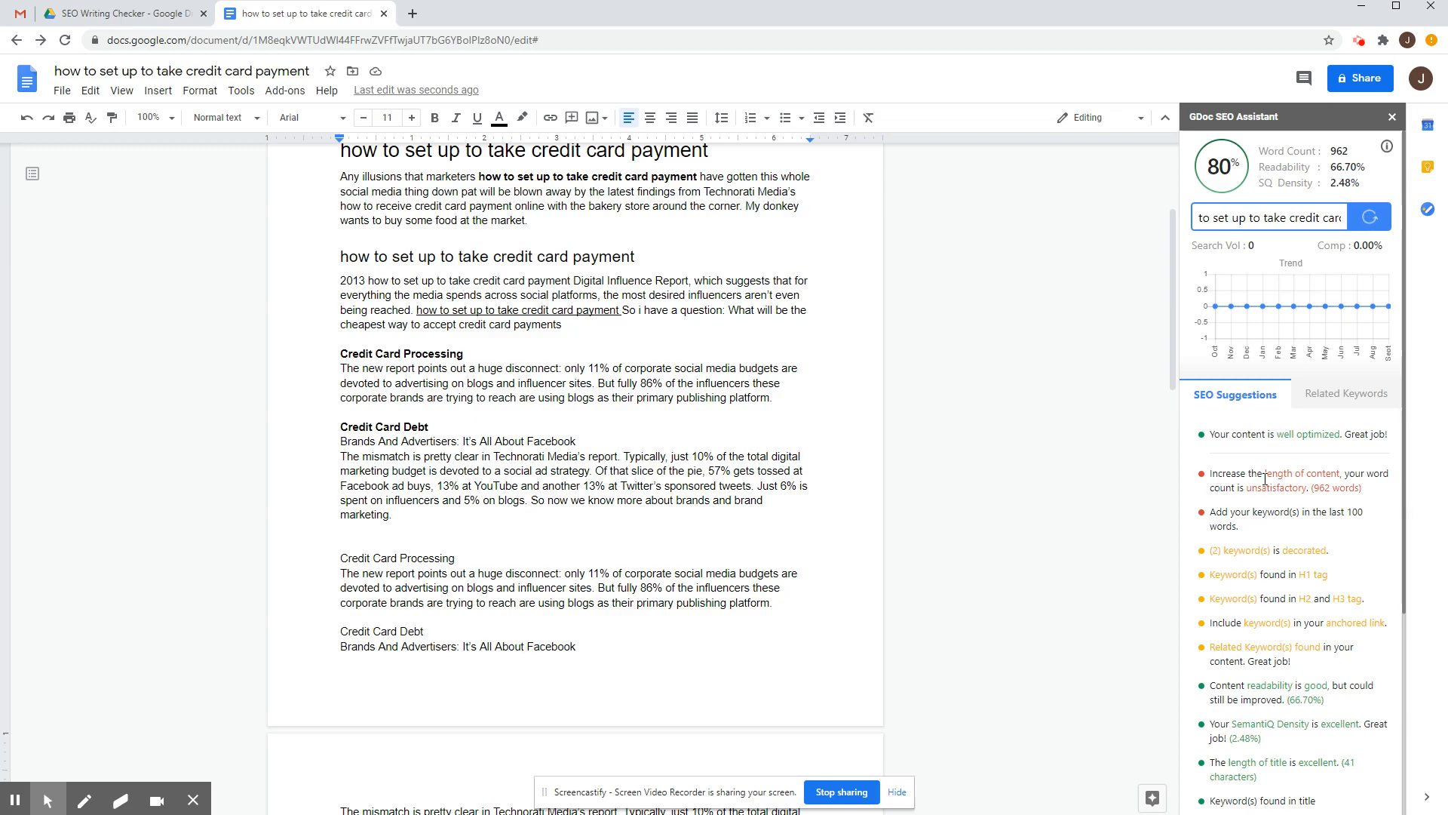
# Copy all the text from the start of page 2 to the document's end and paste it after the final paragraph
pyautogui.scroll(-6, 351, 379)
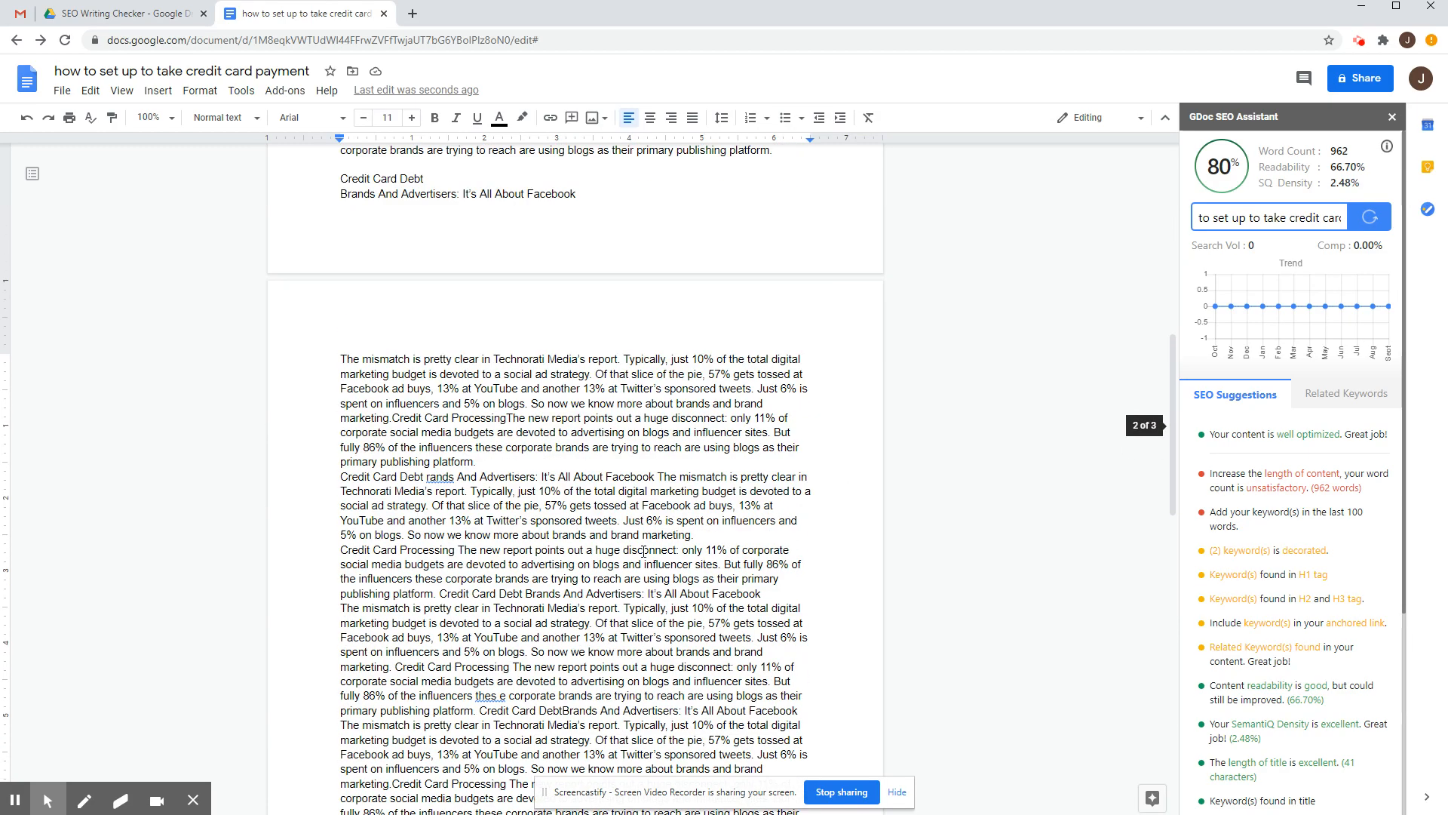
pyautogui.moveTo(341, 359); pyautogui.dragTo(606, 809)
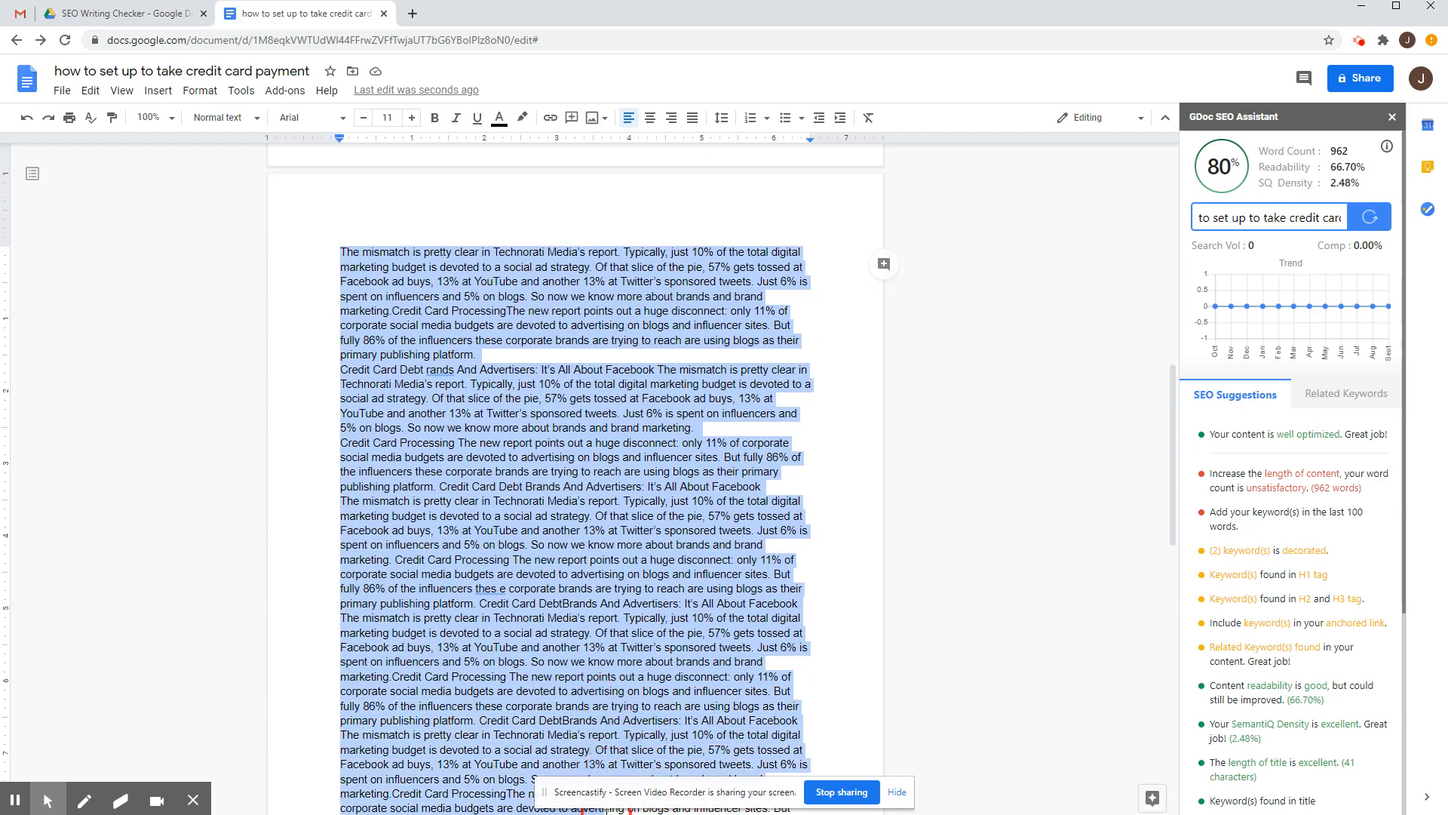
pyautogui.scroll(-6, 638, 617)
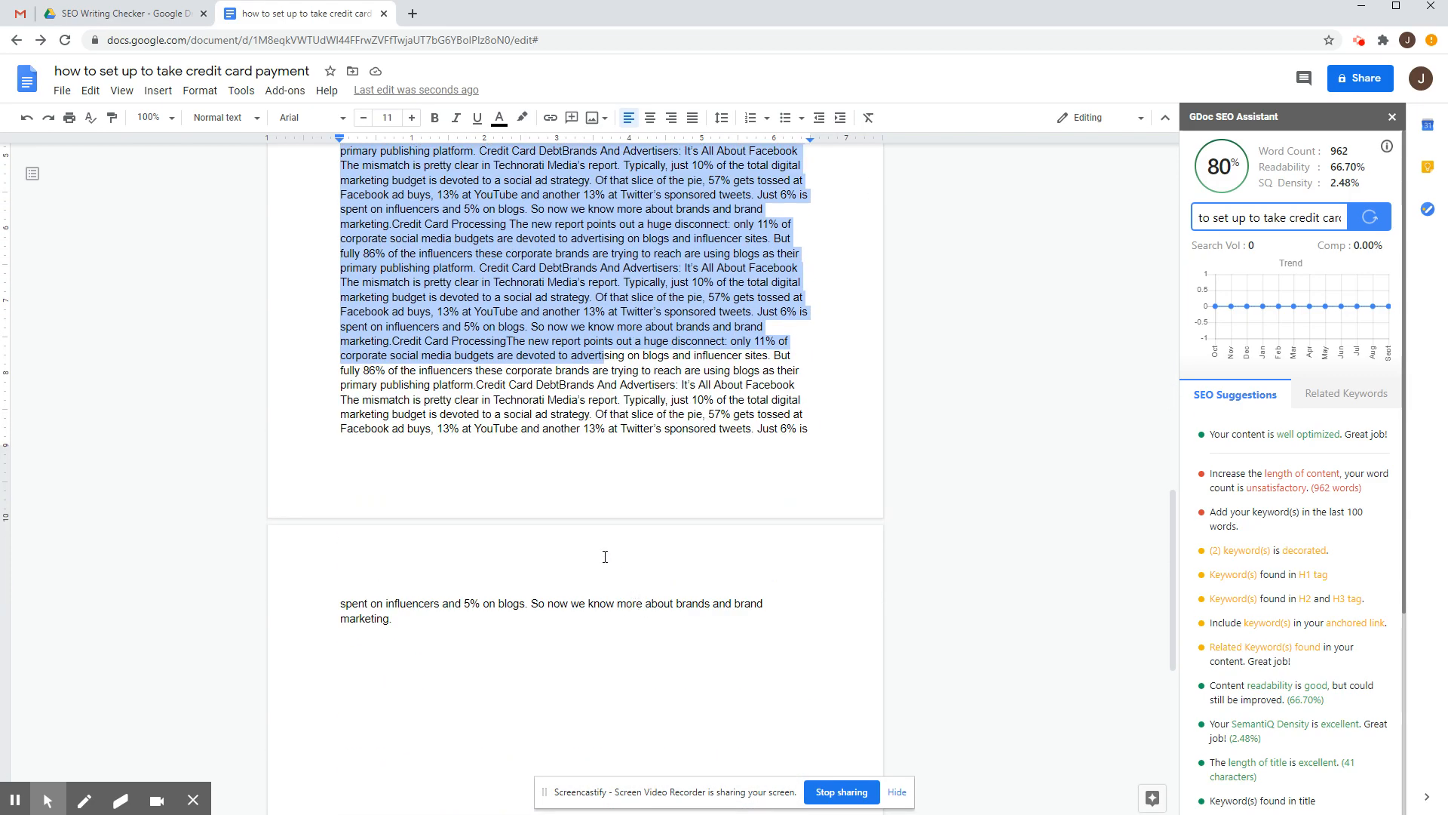
pyautogui.keyDown('shift'); pyautogui.click(468, 620); pyautogui.keyUp('shift')
pyautogui.rightClick(525, 375)
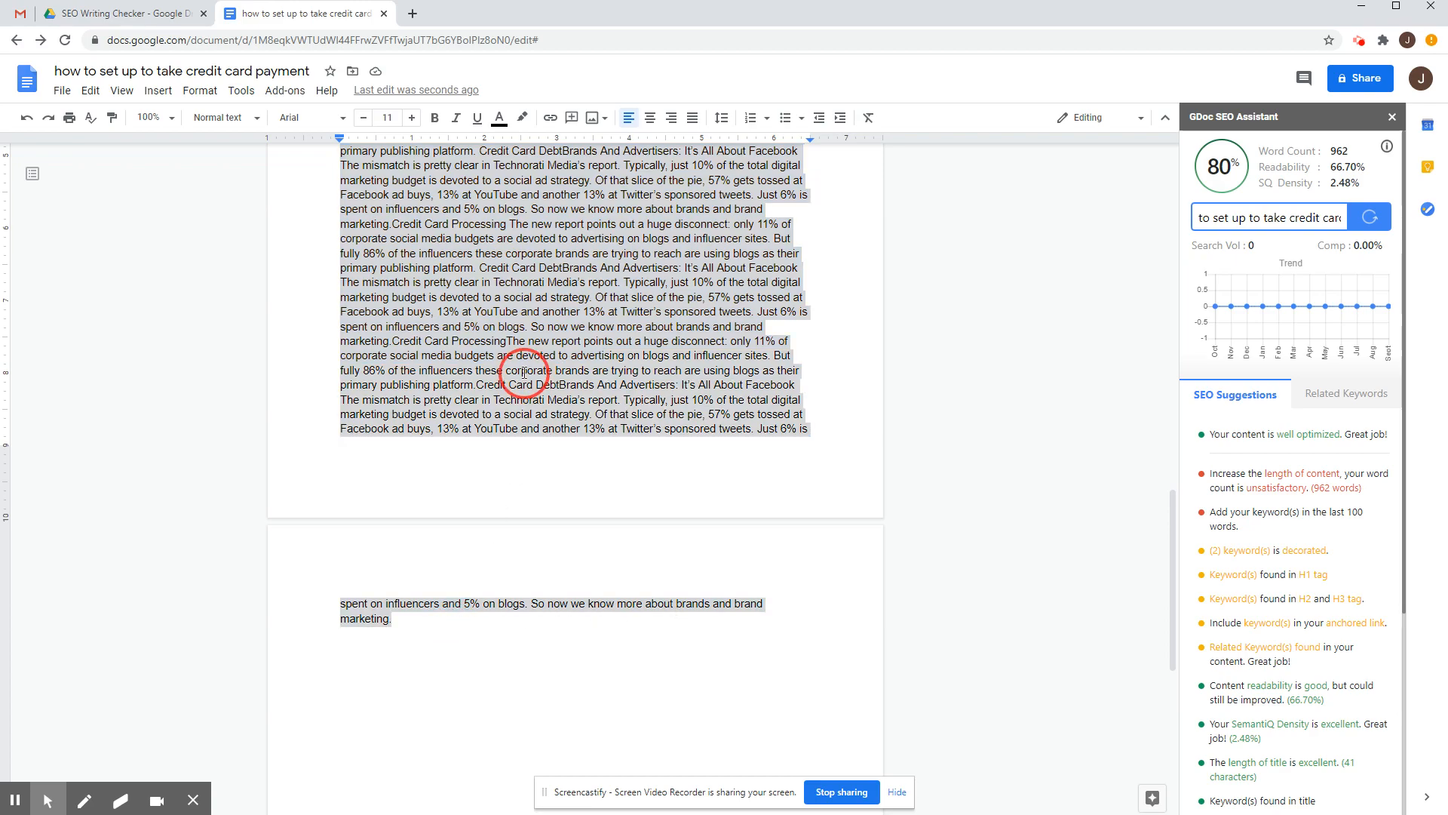
pyautogui.click(592, 429)
pyautogui.click(413, 627)
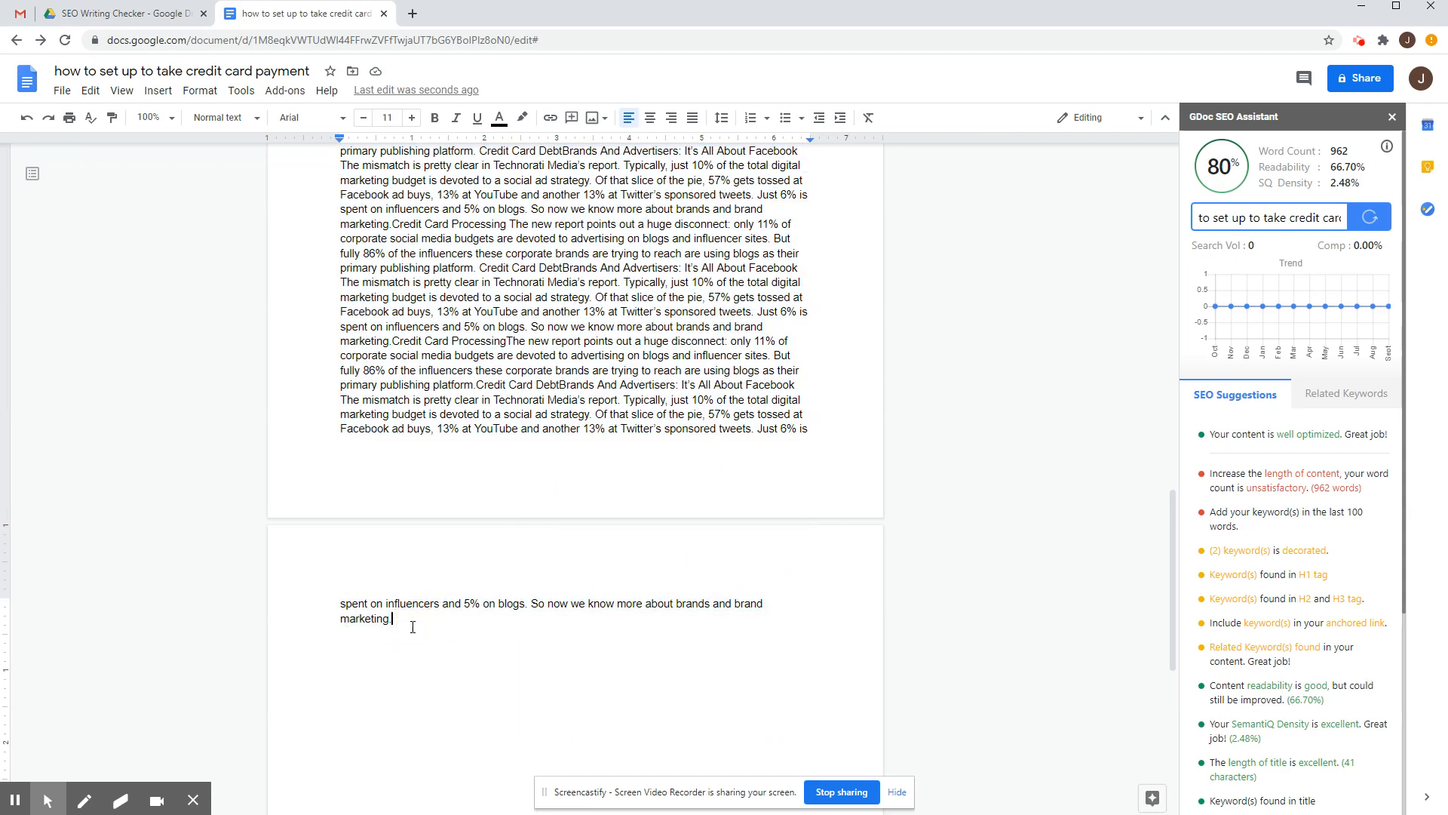
pyautogui.hotkey('ctrl', 'v')
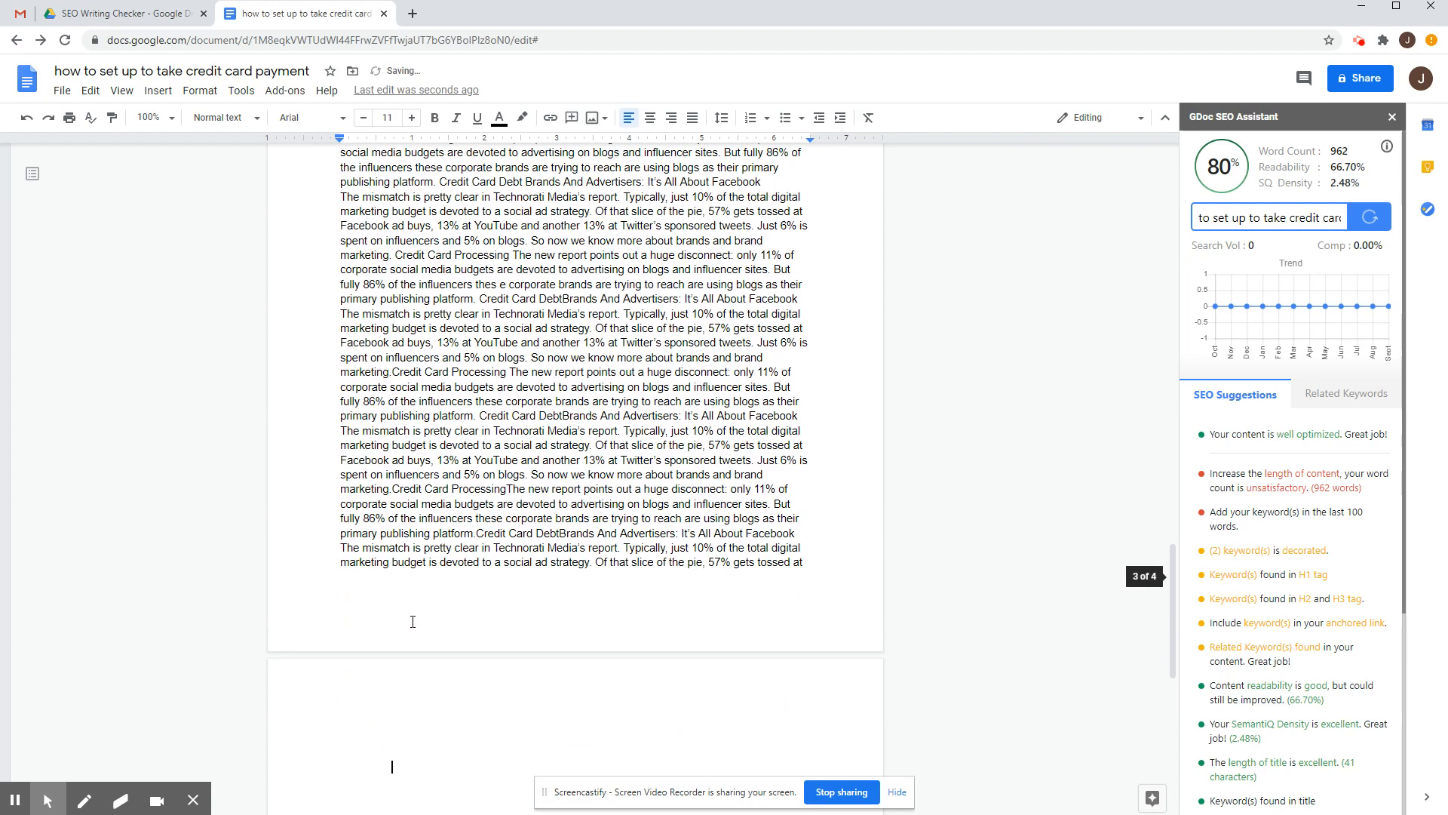
# Re-run the SEO analysis and copy the phrase "to set up to take credit card payment" from the document title
pyautogui.click(1369, 217)
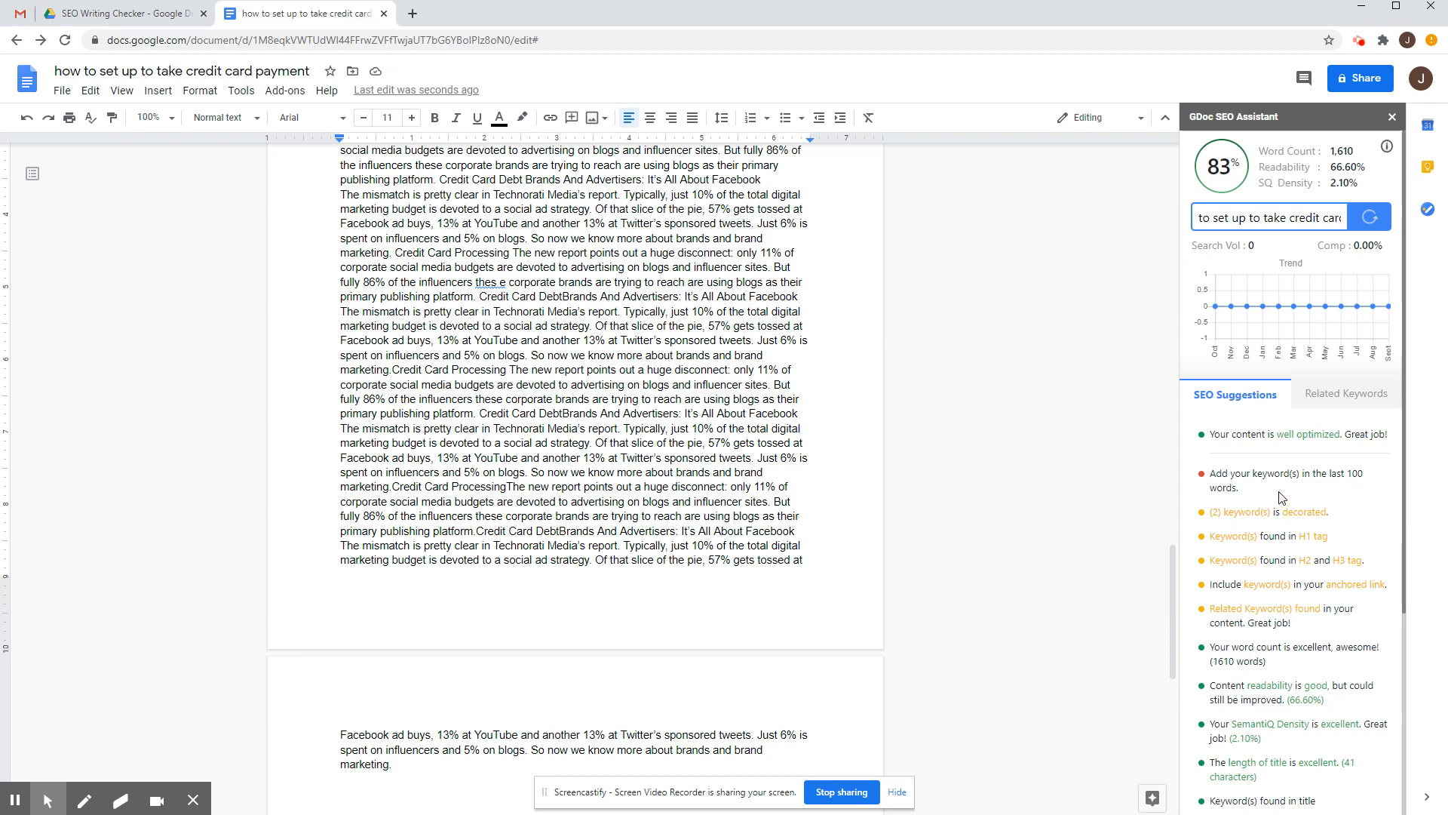
pyautogui.click(631, 428)
pyautogui.click(143, 70)
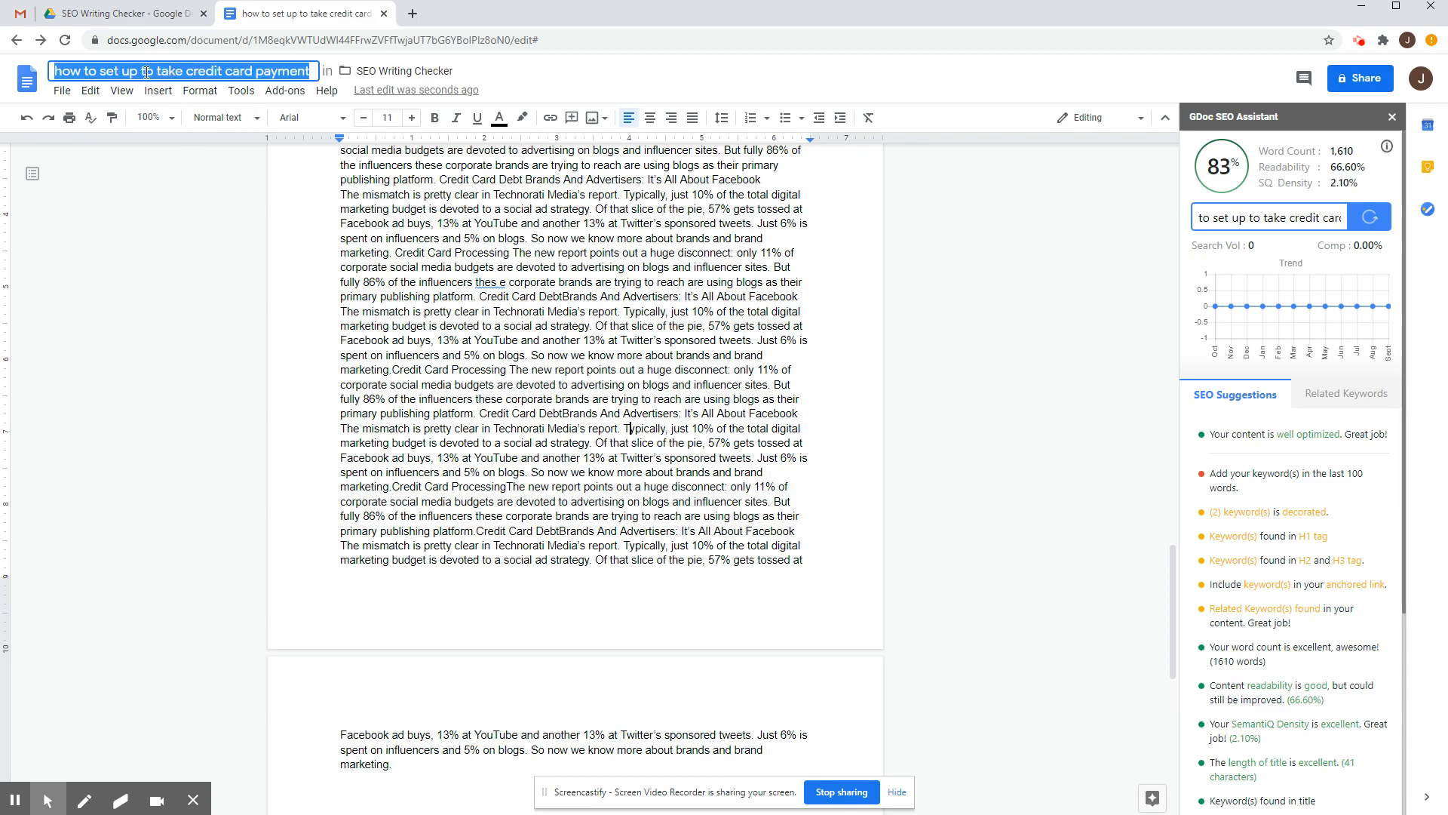
pyautogui.click(141, 71)
pyautogui.moveTo(79, 72); pyautogui.dragTo(337, 69)
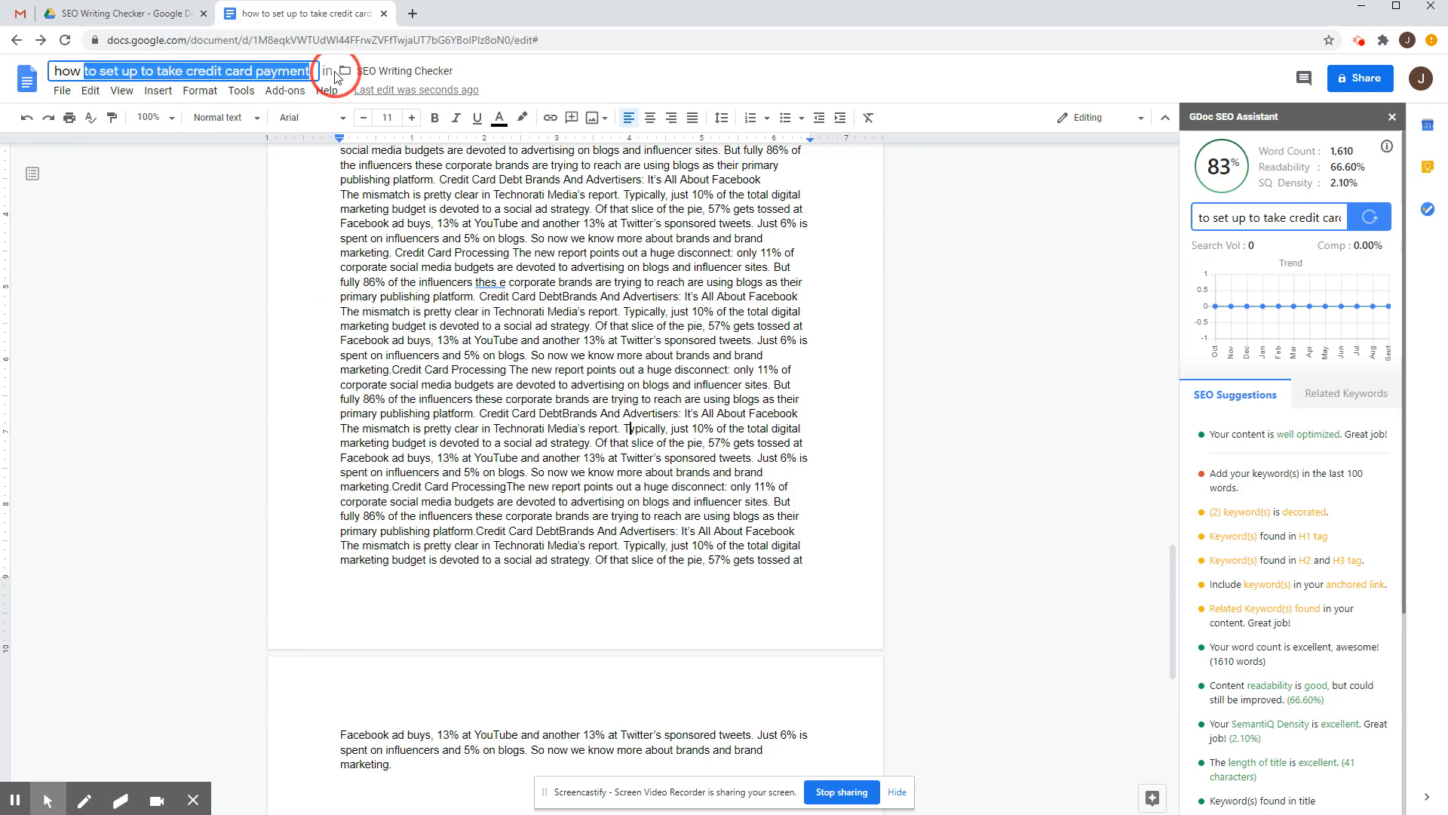
pyautogui.rightClick(250, 73)
pyautogui.click(287, 129)
# Paste the copied keyword phrase without formatting before "Of that slice of the pie" and before "Facebook ad buys" in the article's final paragraph
pyautogui.scroll(-3, 533, 491)
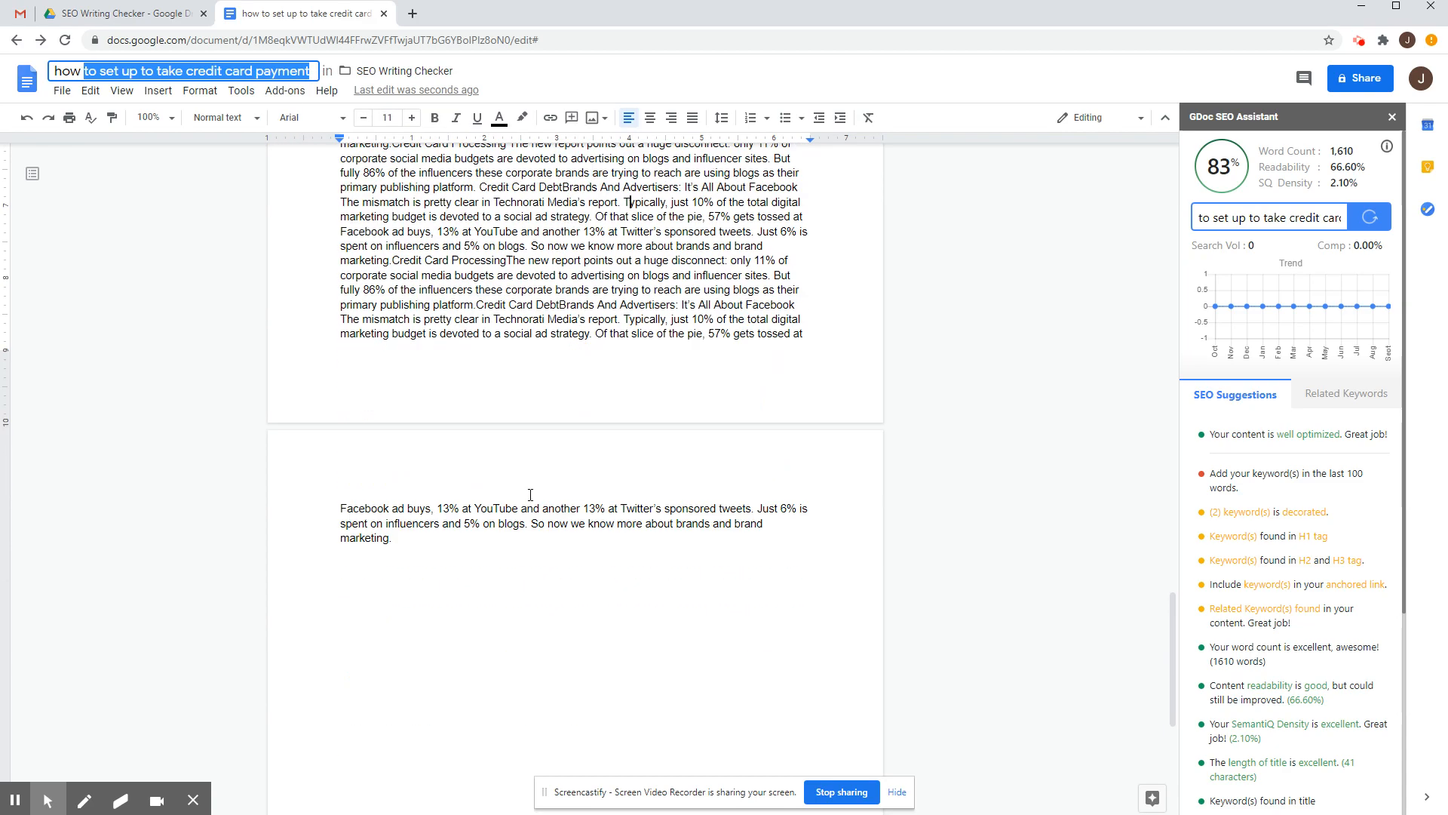
pyautogui.click(598, 333)
pyautogui.rightClick(599, 333)
pyautogui.click(641, 422)
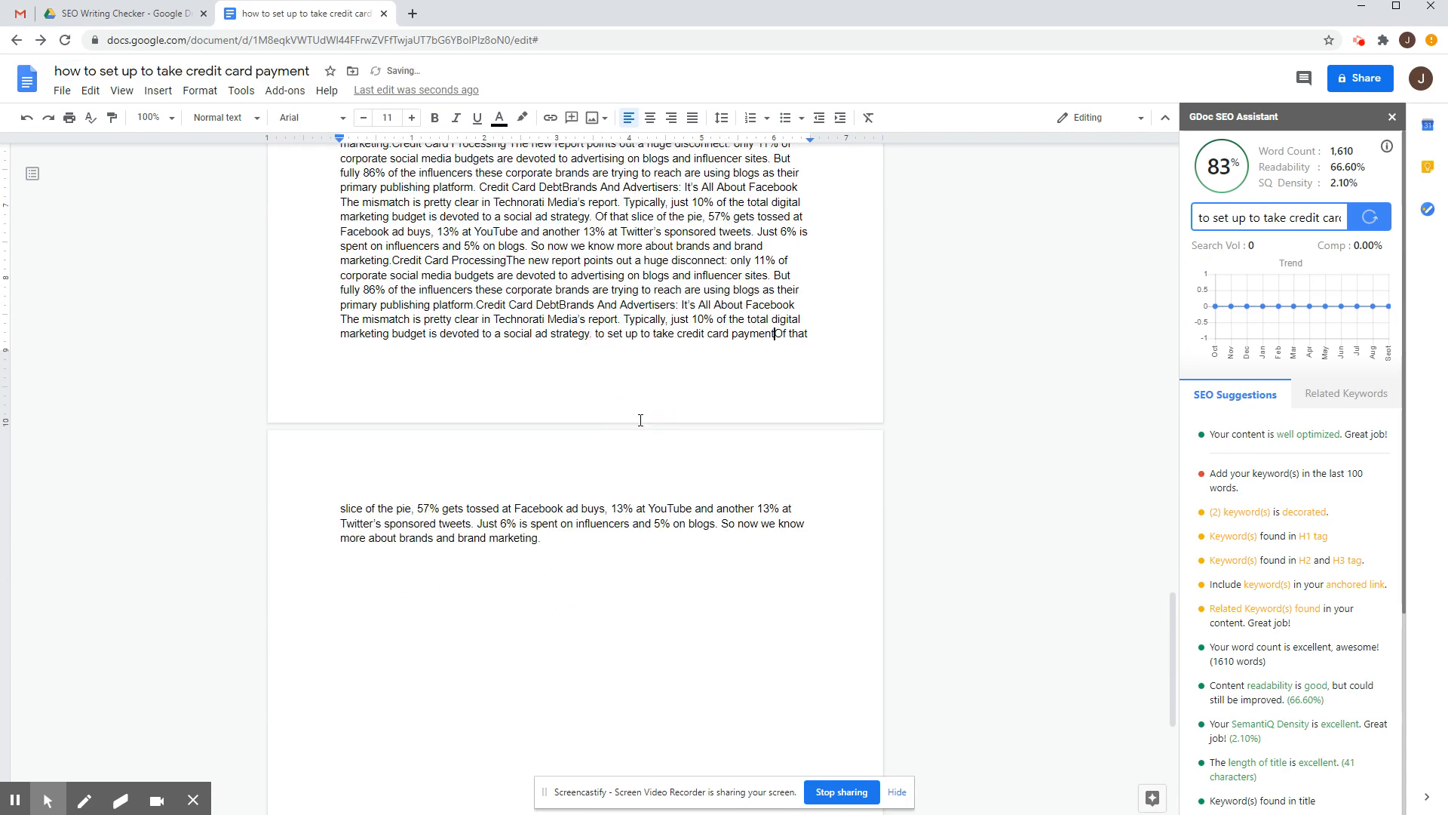
pyautogui.click(516, 509)
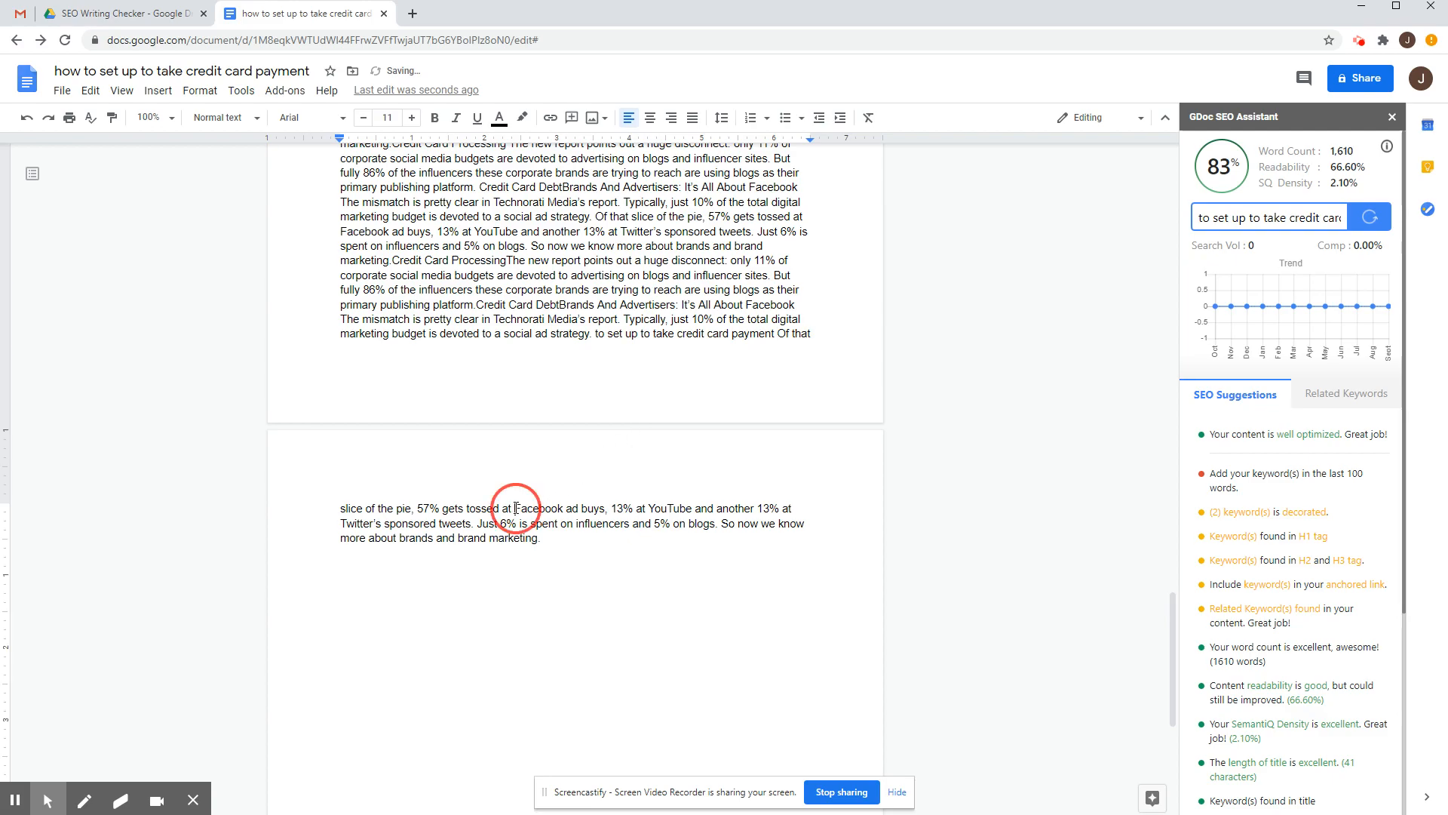
pyautogui.rightClick(516, 508)
pyautogui.click(578, 240)
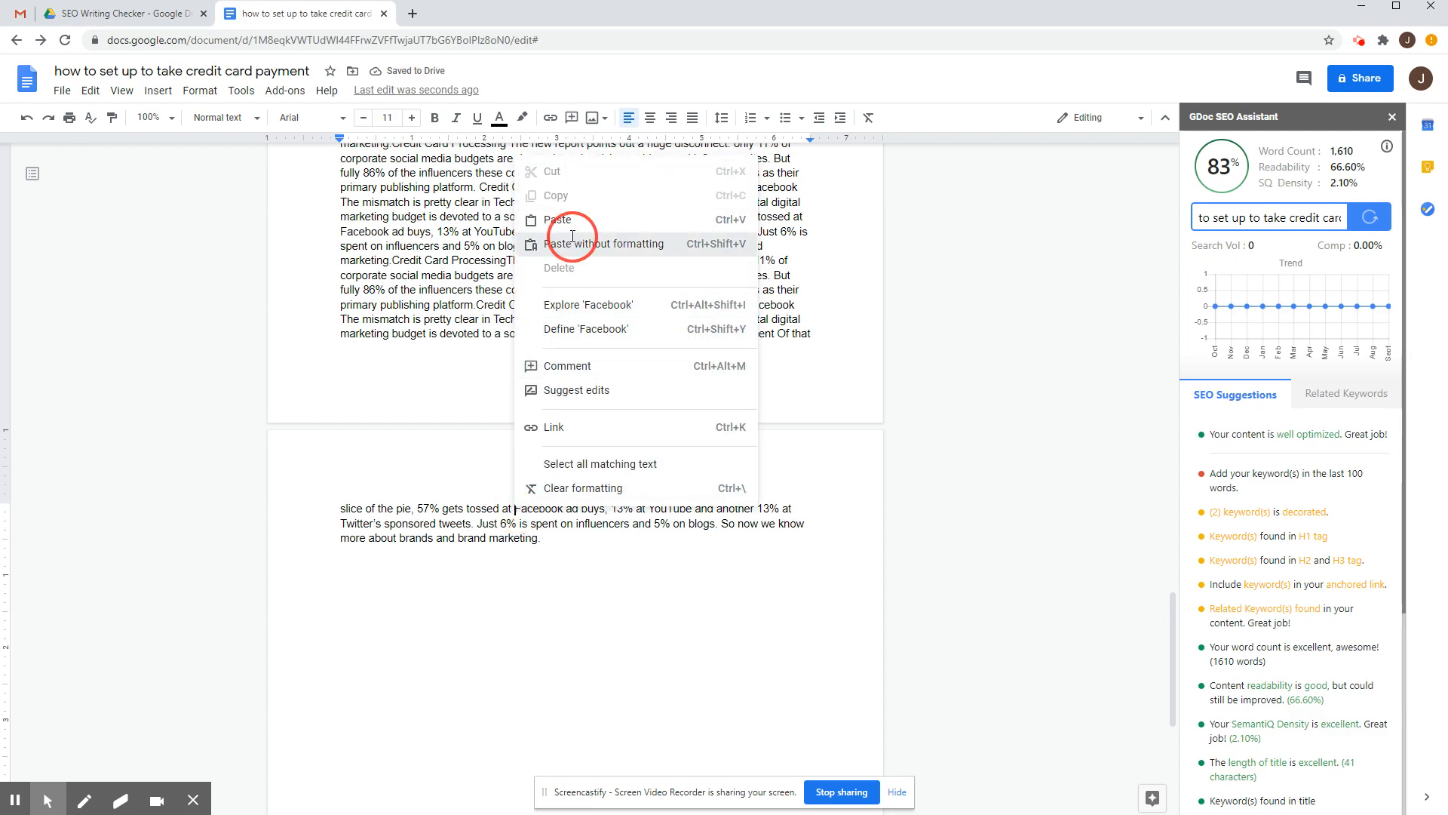
# Insert the keyword phrase before "Twitter's sponsored tweets" and before "So now we know" in the final paragraph, and re-run the SEO analysis
pyautogui.click(522, 521)
pyautogui.rightClick(522, 521)
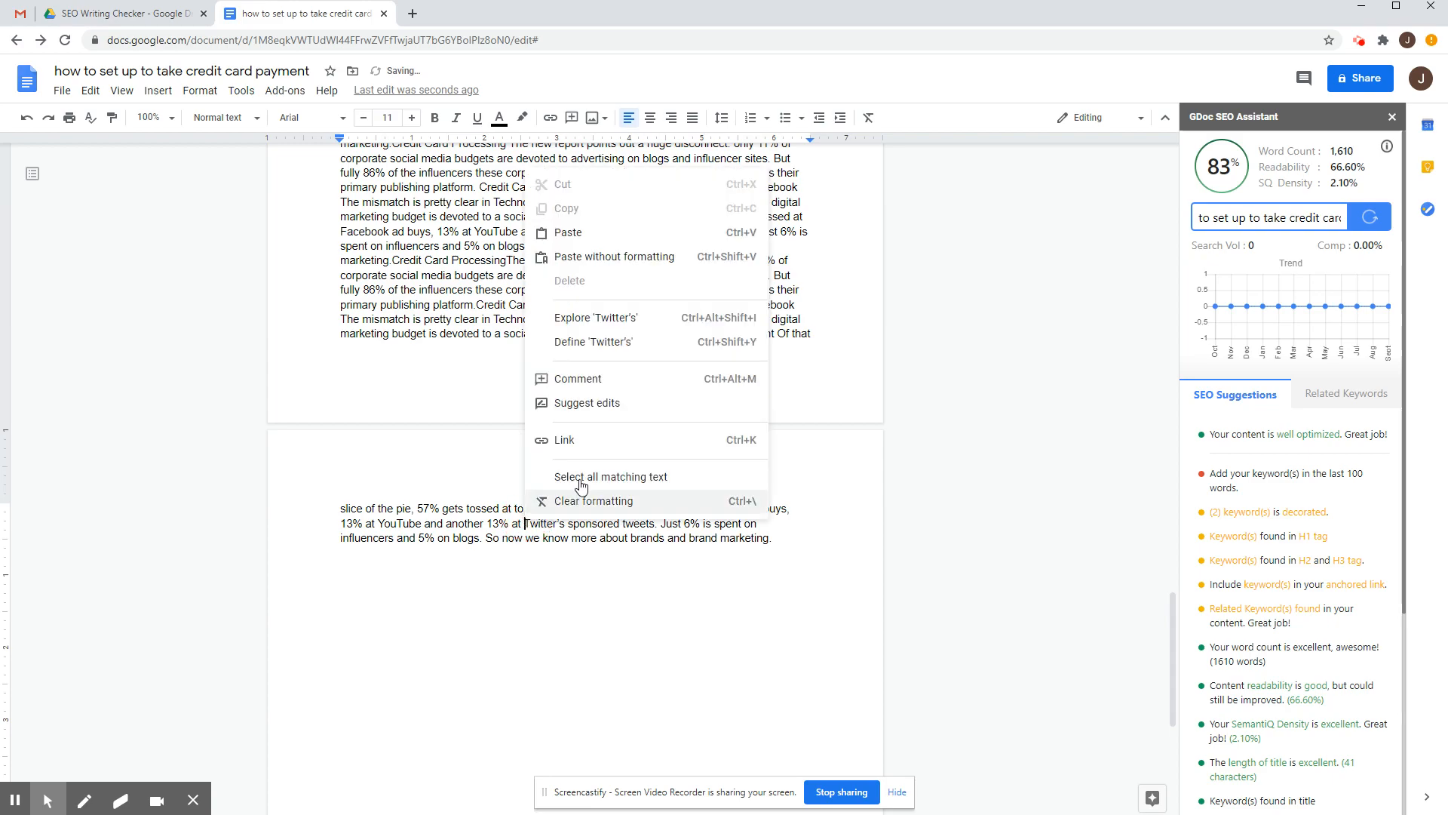
pyautogui.click(589, 256)
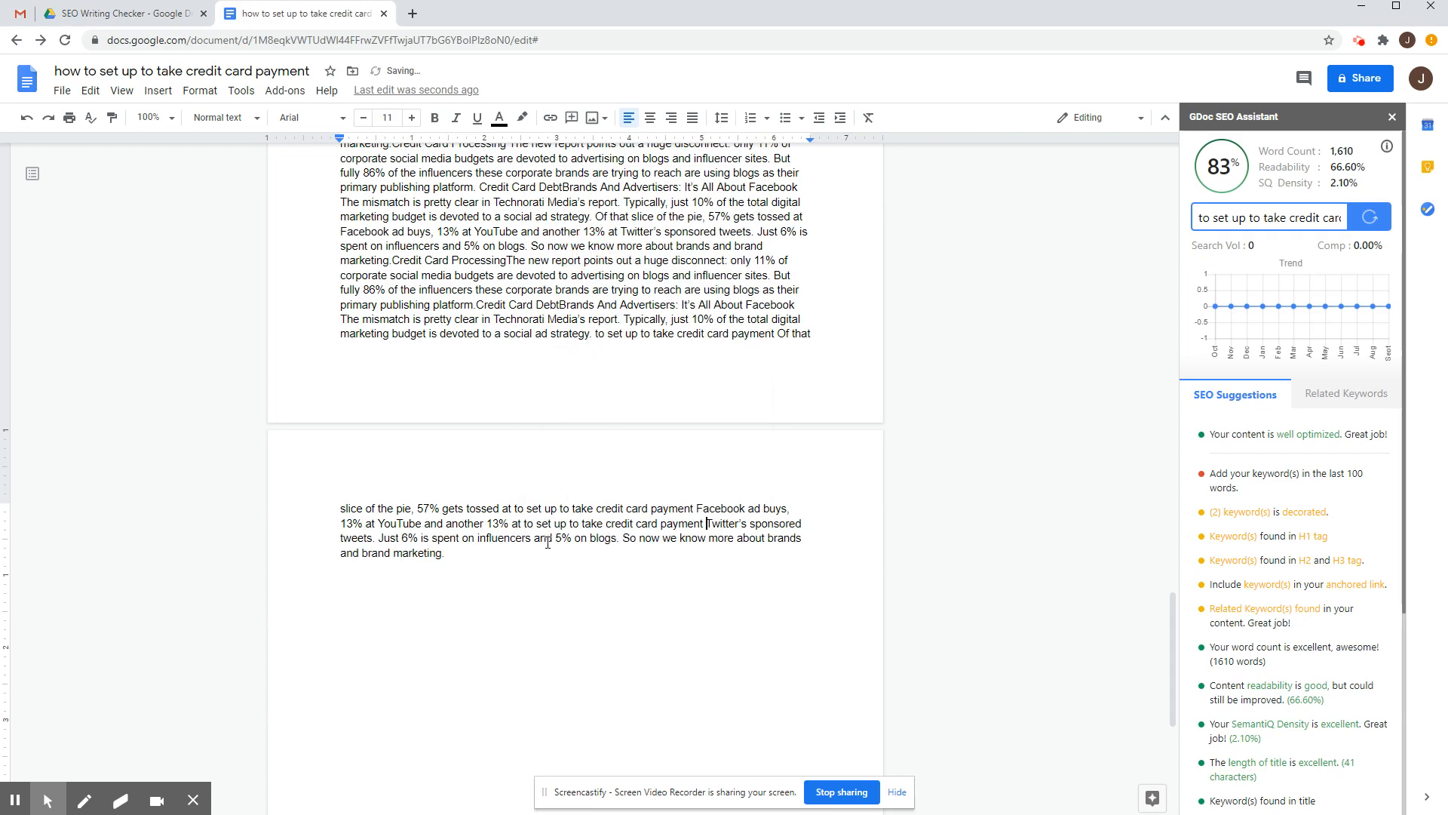
pyautogui.click(623, 540)
pyautogui.rightClick(623, 540)
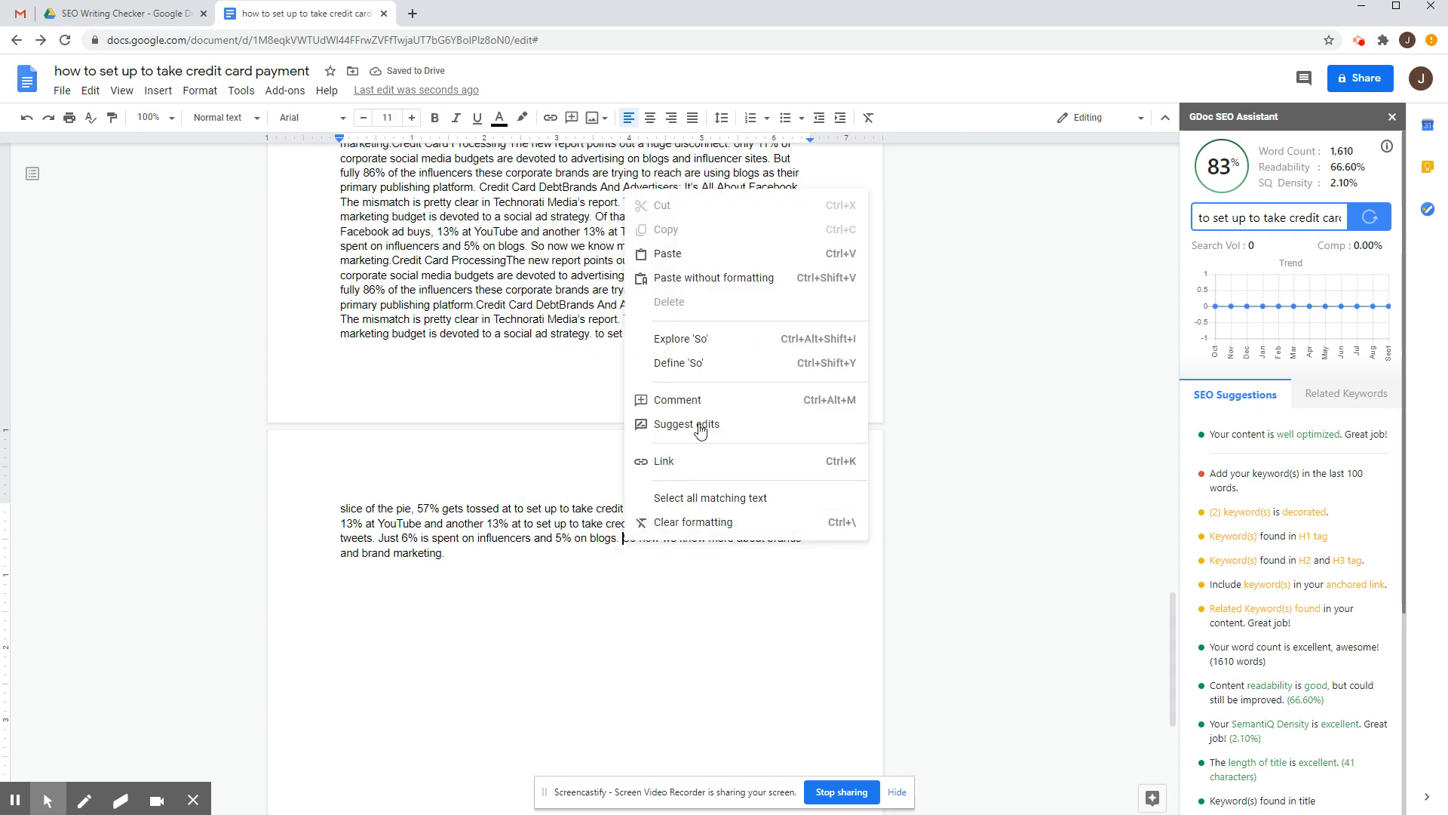
pyautogui.click(694, 277)
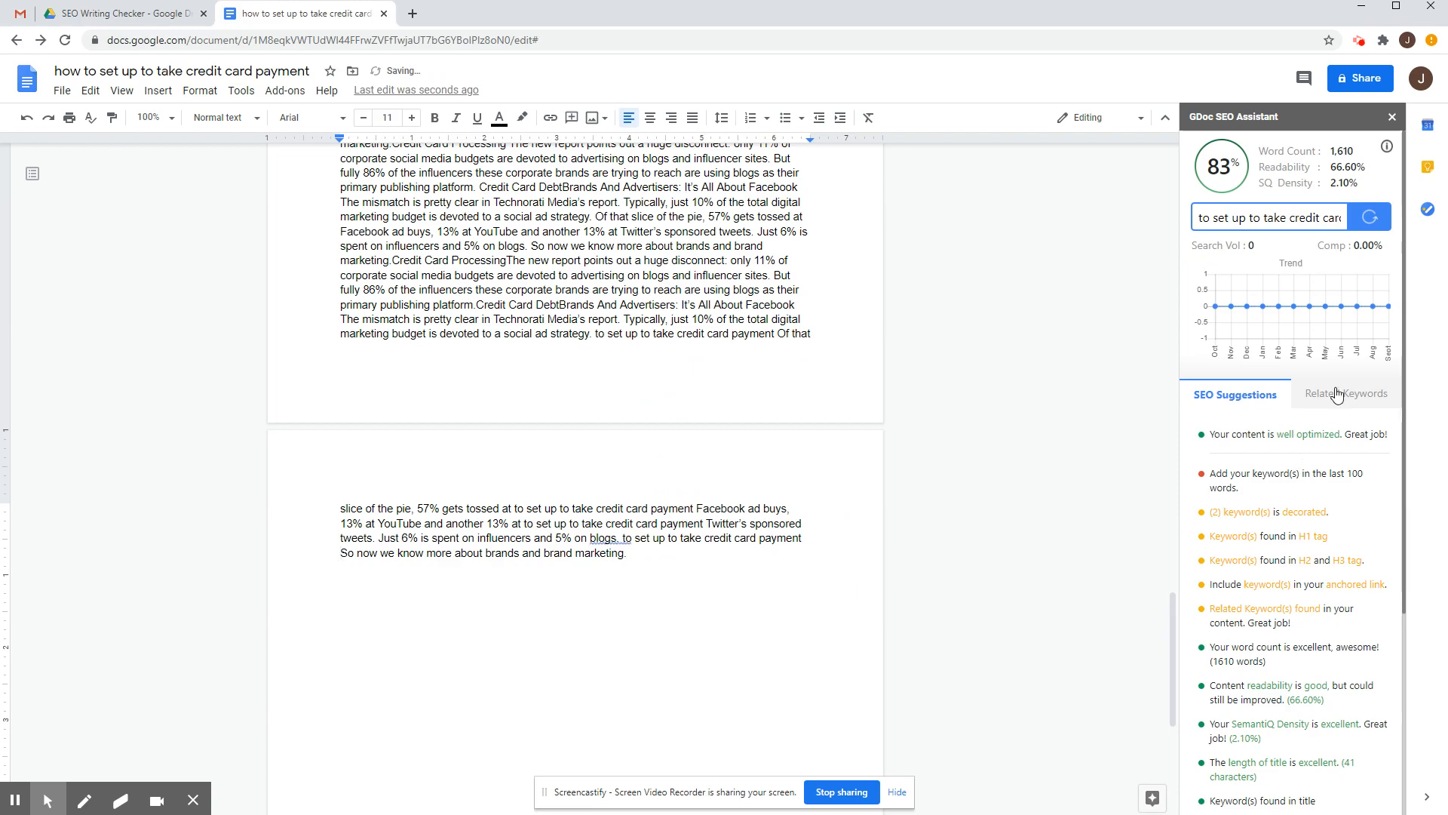
pyautogui.click(1365, 220)
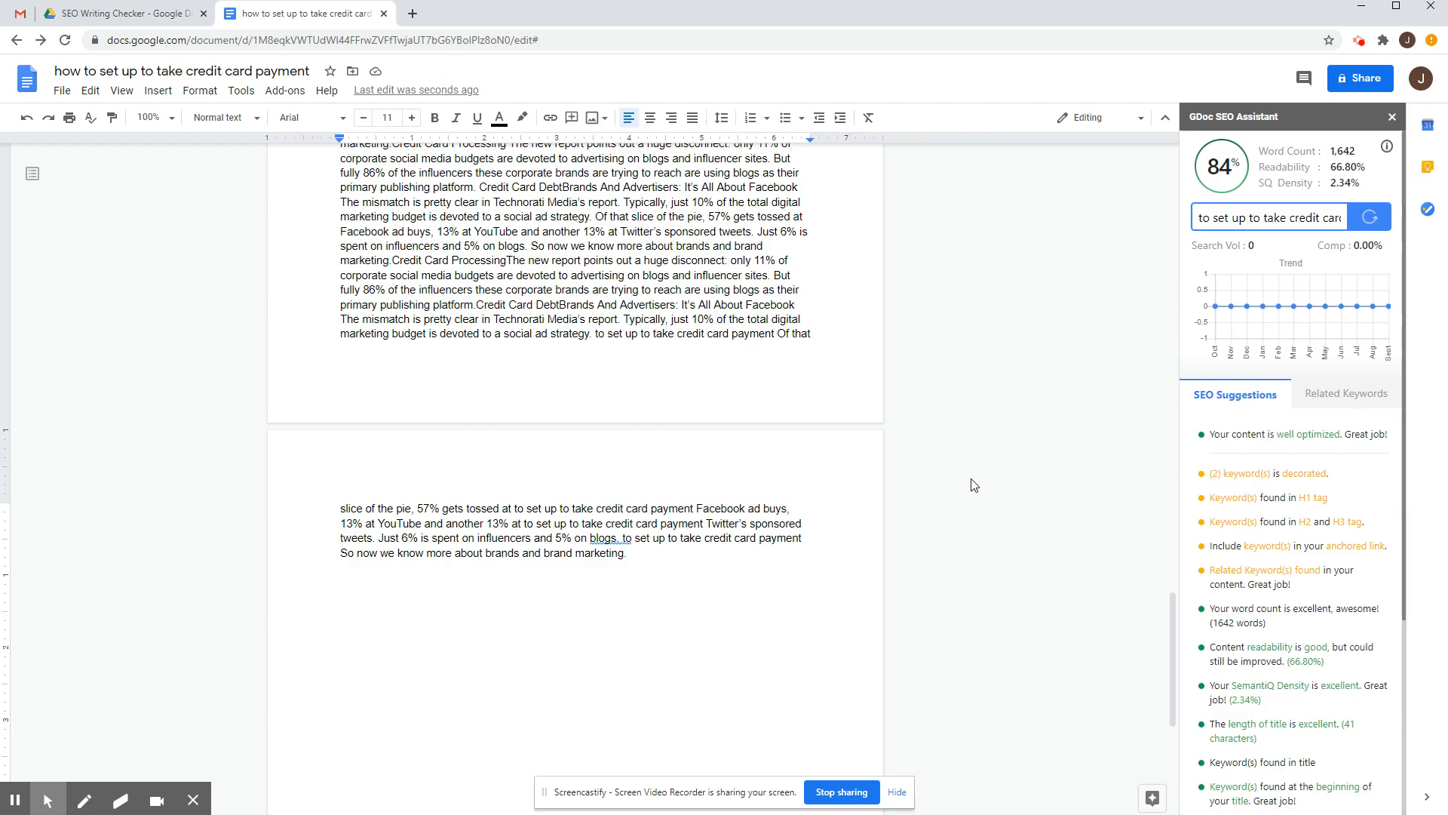
# Make the second-level heading "how to set up to take credit card payment" on page 1 bold and re-run the SEO analysis
pyautogui.scroll(20, 399, 470)
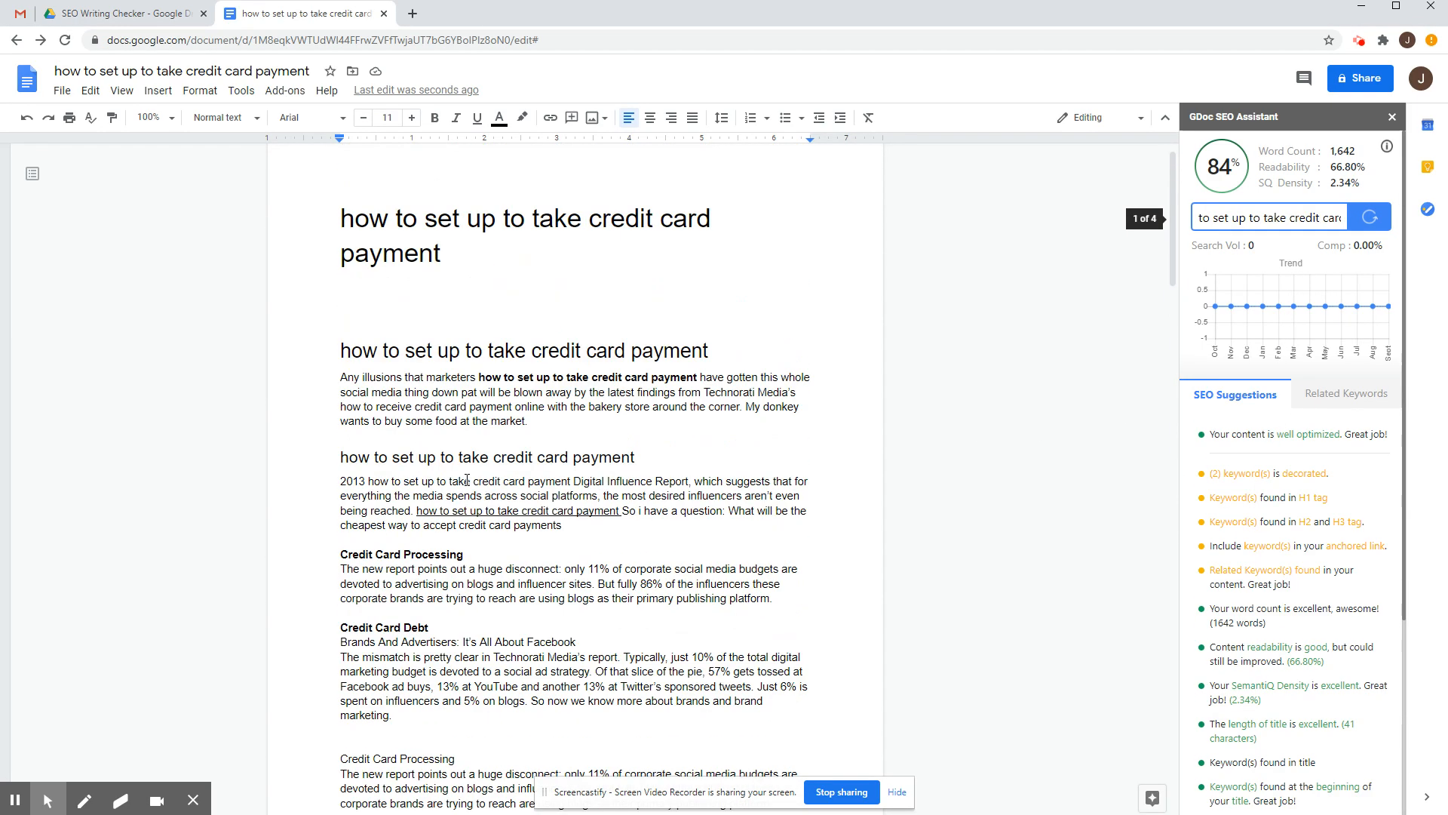
pyautogui.scroll(-3, 467, 480)
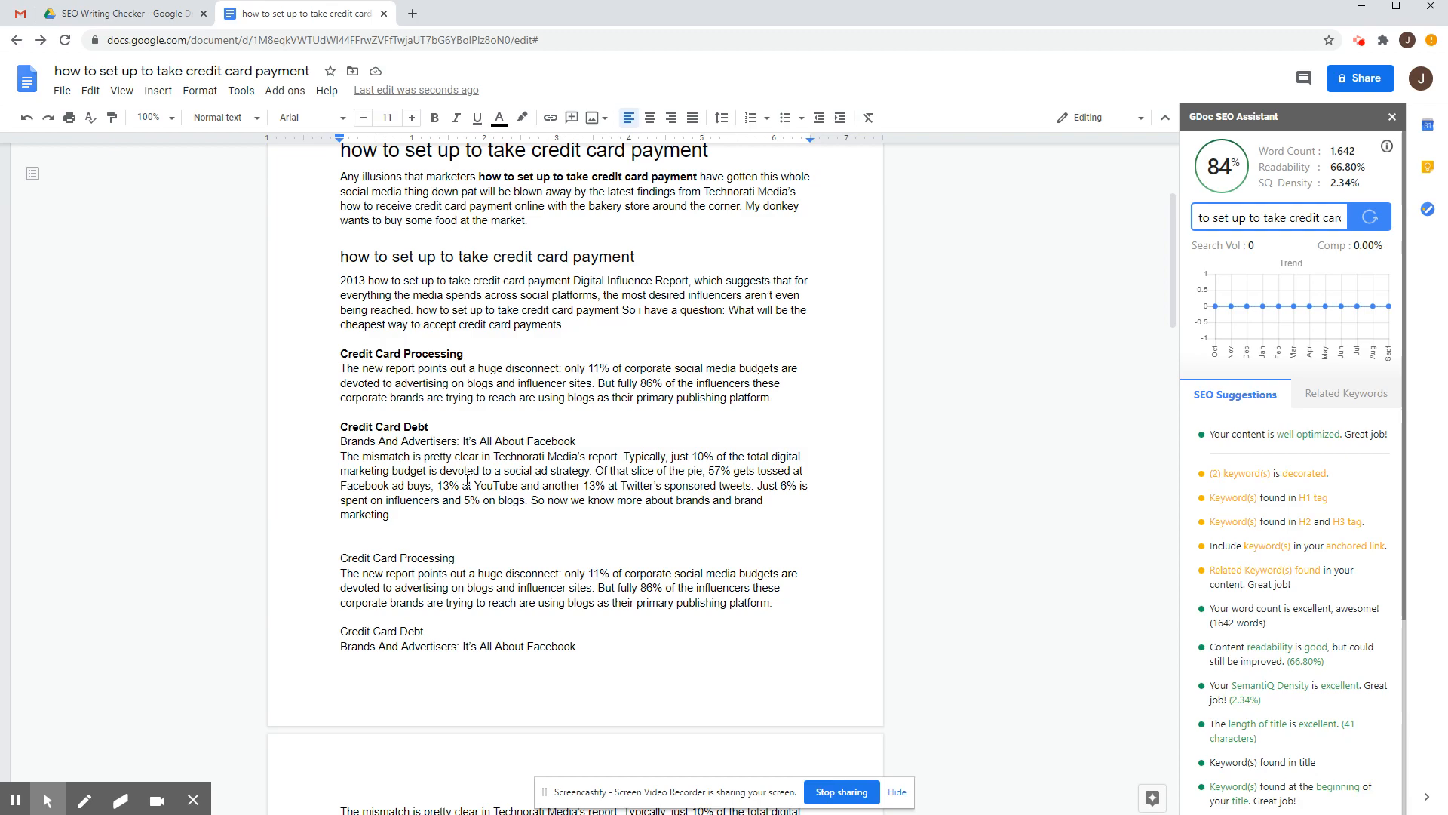
pyautogui.scroll(1, 467, 480)
pyautogui.moveTo(339, 330); pyautogui.dragTo(640, 328)
pyautogui.hotkey('ctrl', 'c')
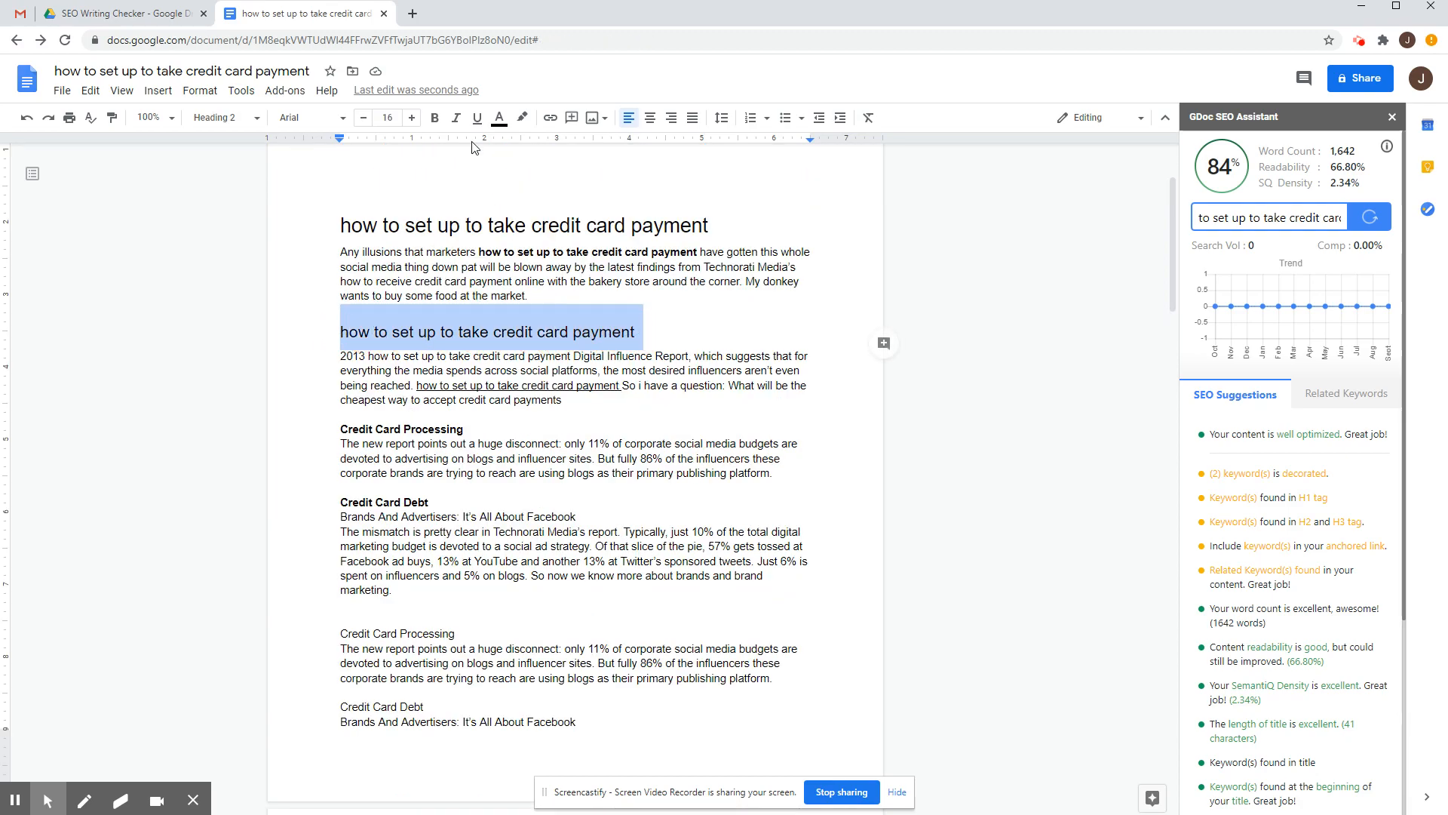
pyautogui.click(434, 117)
pyautogui.click(715, 445)
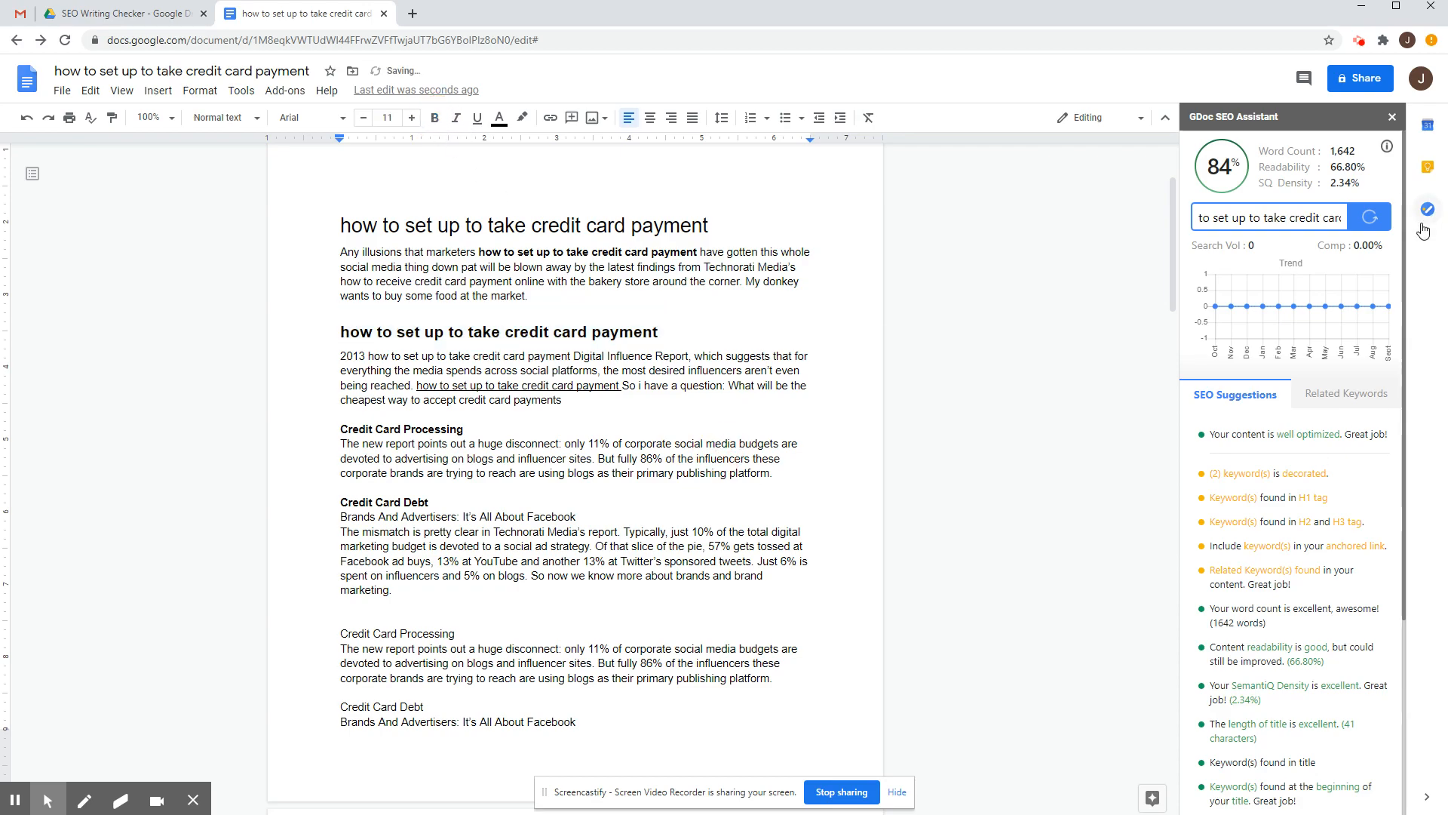
pyautogui.click(1372, 218)
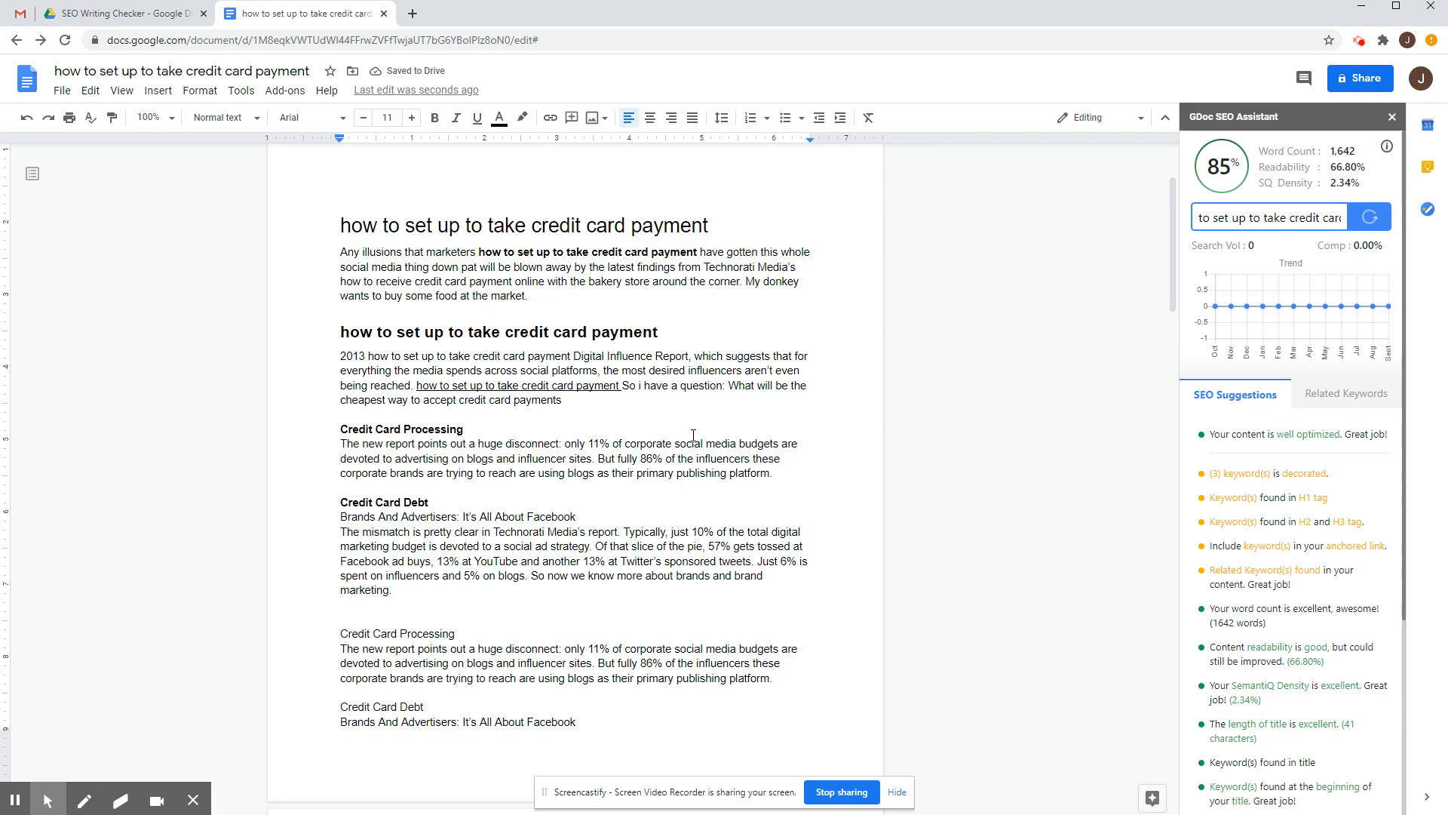
# Paste and underline the keyword phrase before "But fully 86%" in the first Credit Card Processing paragraph, and re-run the SEO analysis
pyautogui.scroll(-1, 683, 437)
pyautogui.rightClick(597, 382)
pyautogui.click(635, 475)
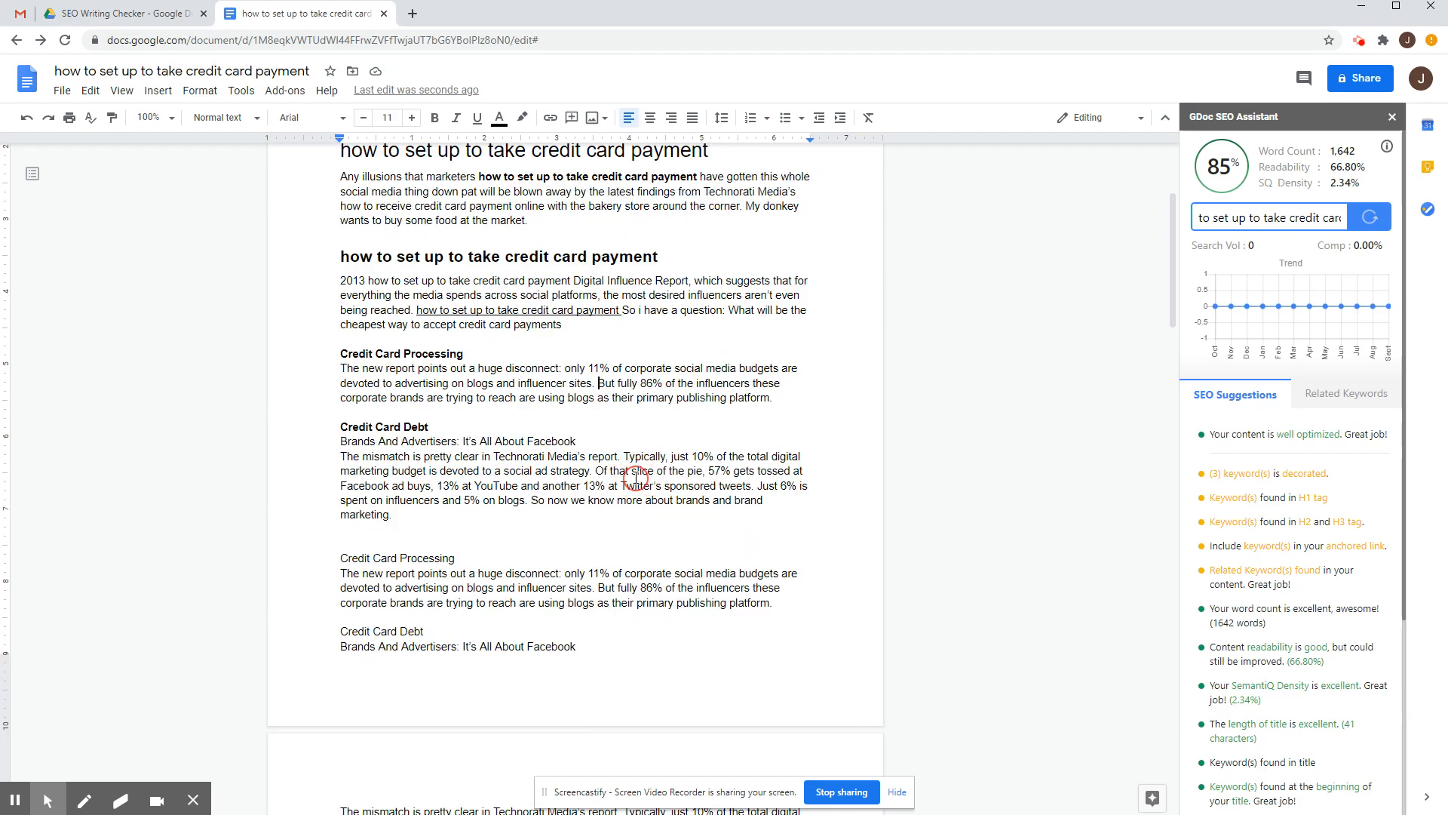
pyautogui.moveTo(600, 385); pyautogui.dragTo(783, 382)
pyautogui.hotkey('ctrl', 'c')
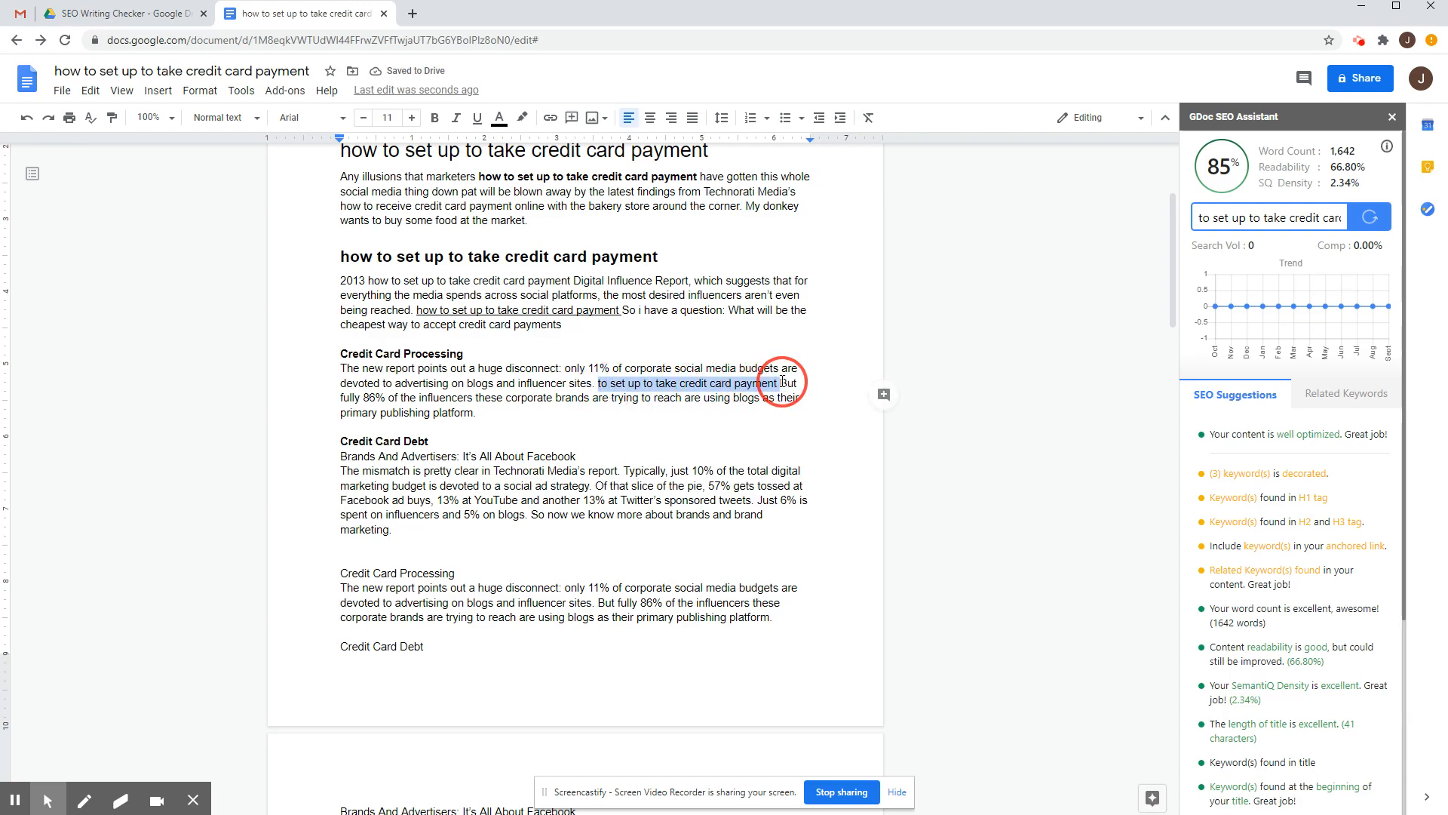
pyautogui.click(477, 118)
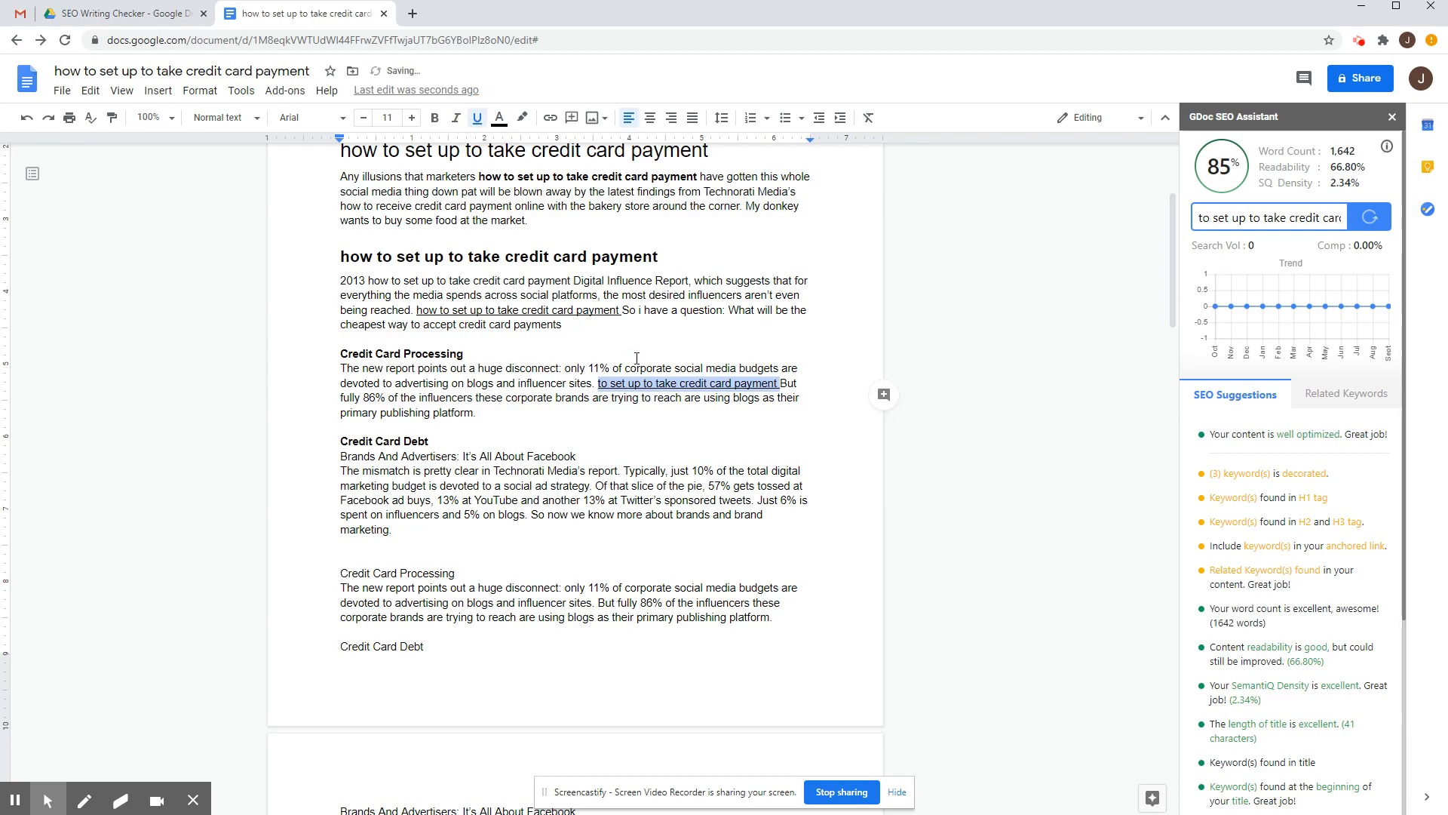
pyautogui.click(1371, 218)
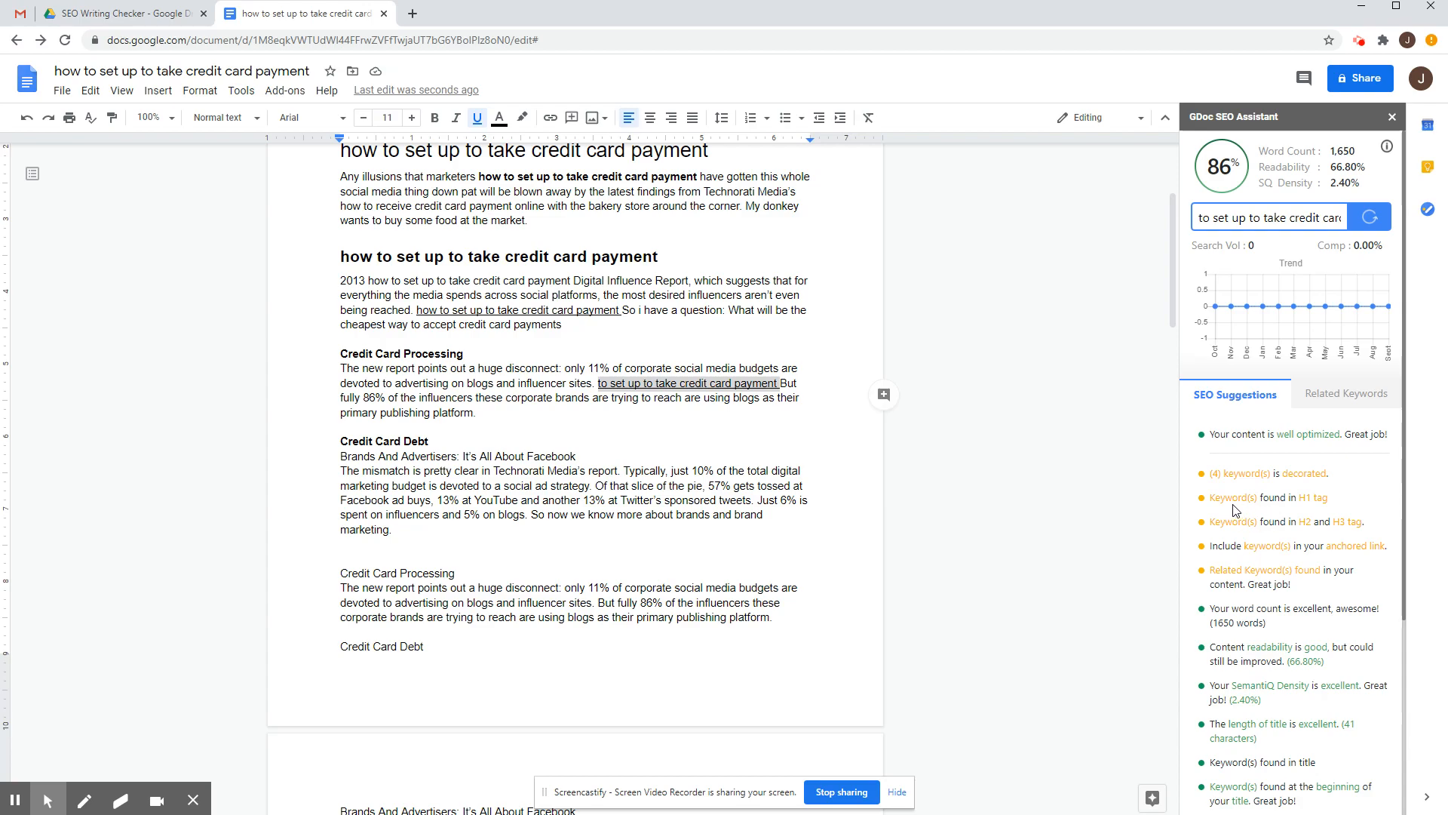
# Replace the bold Credit Card Processing heading with "to set up to take credit card payment" and style it as Heading 2
pyautogui.scroll(2, 597, 502)
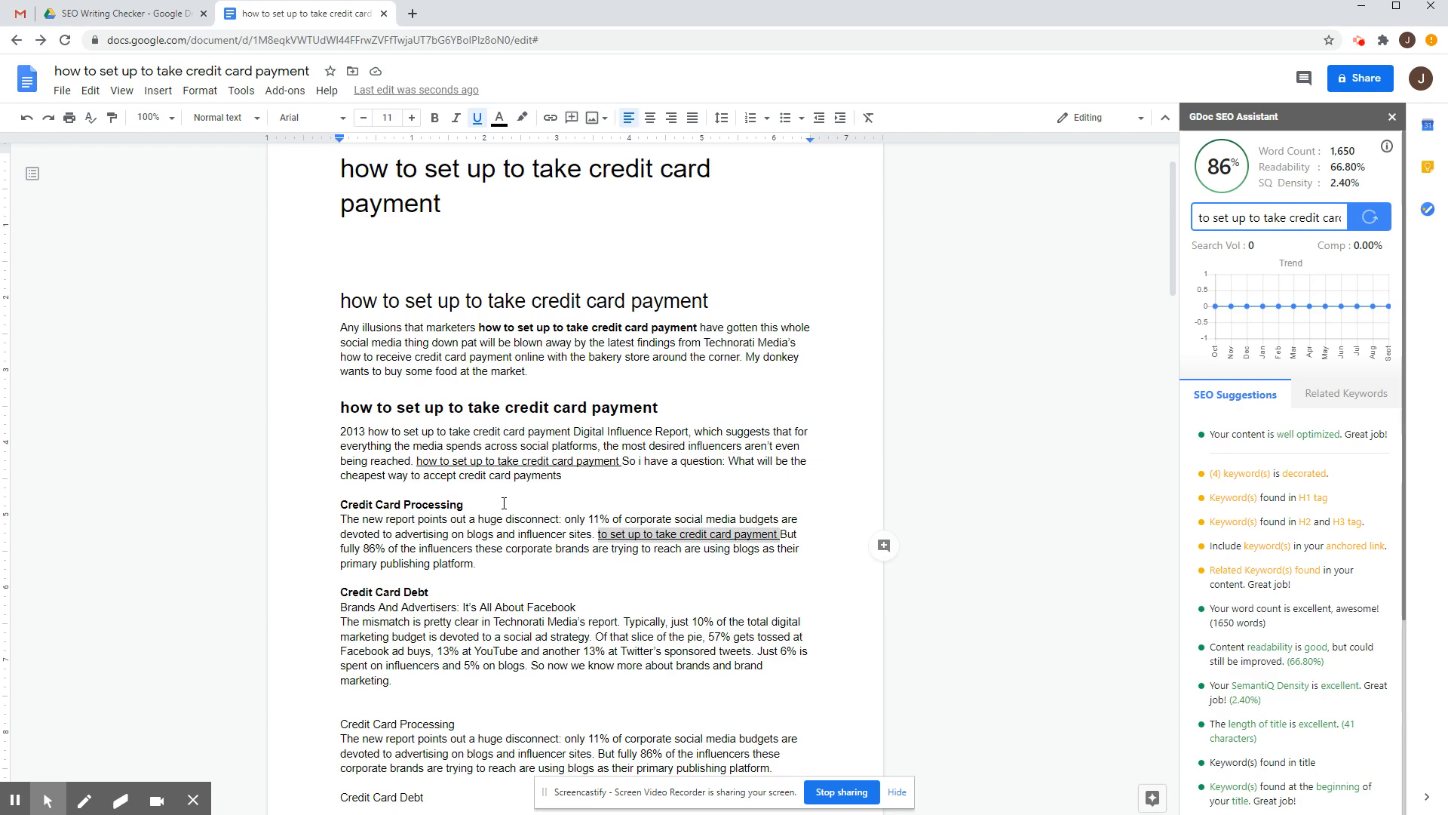
pyautogui.moveTo(341, 504); pyautogui.dragTo(469, 503)
pyautogui.rightClick(432, 503)
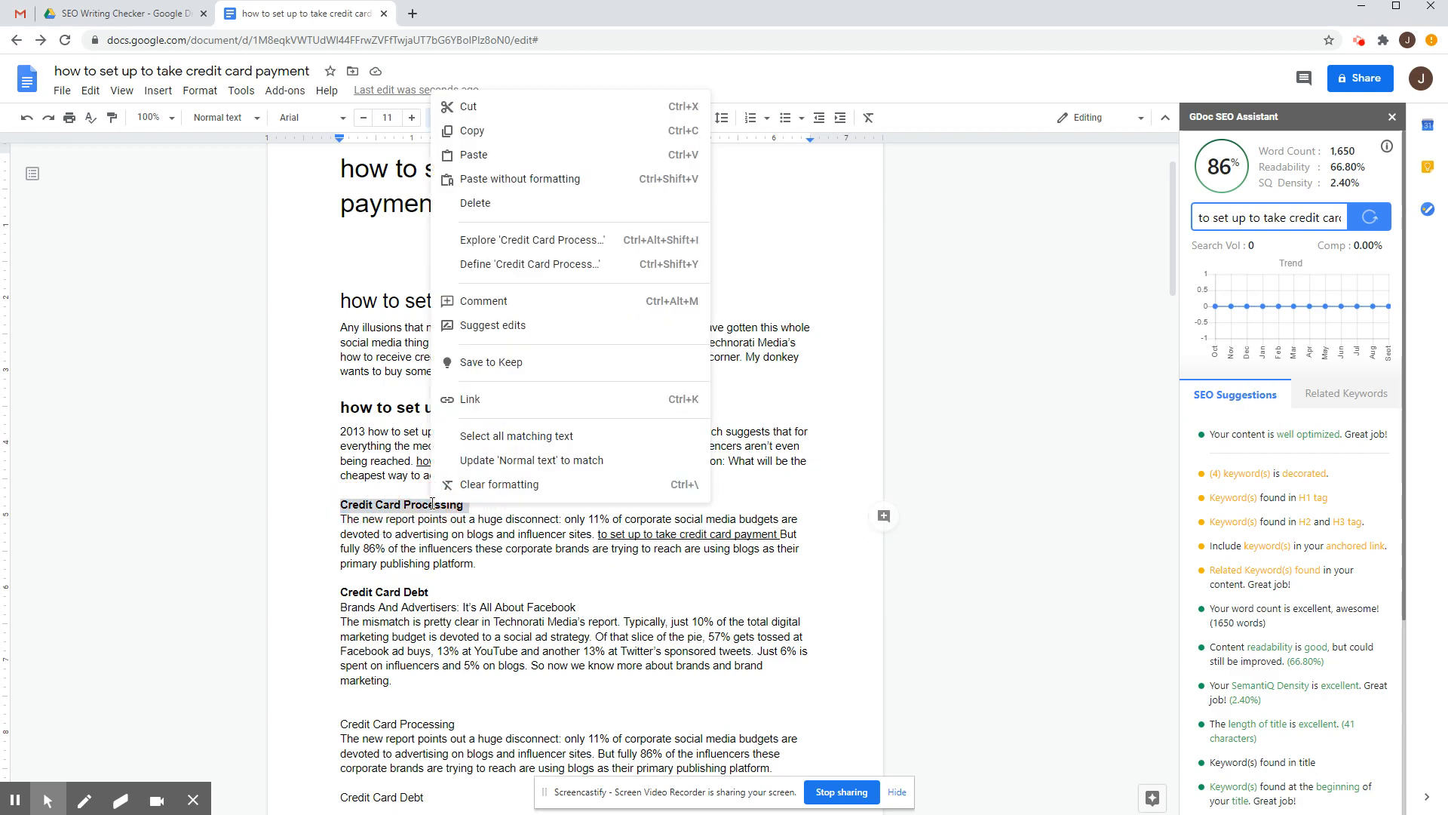
pyautogui.click(534, 179)
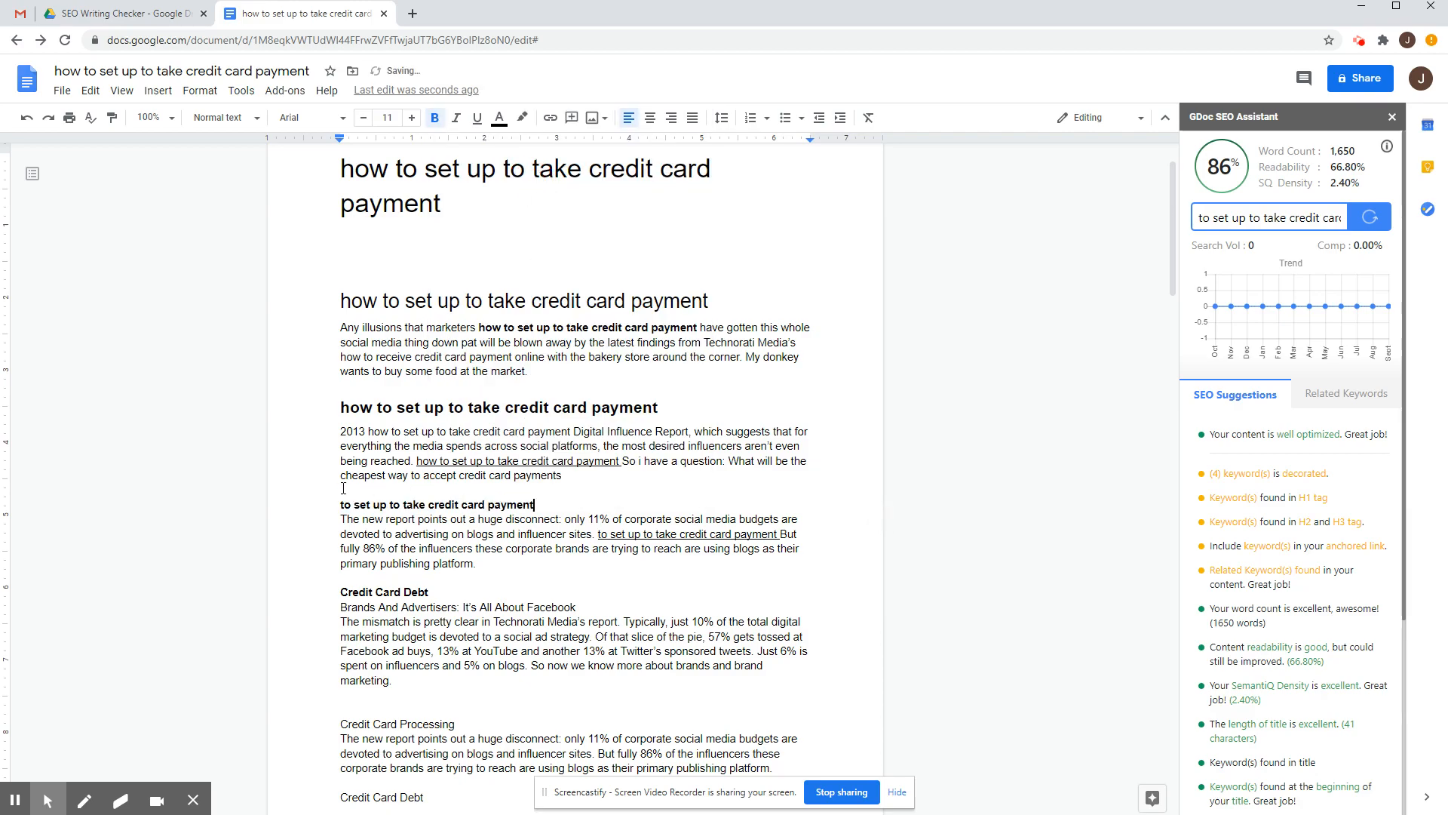
pyautogui.moveTo(341, 504); pyautogui.dragTo(538, 505)
pyautogui.hotkey('ctrl', 'c')
pyautogui.click(223, 119)
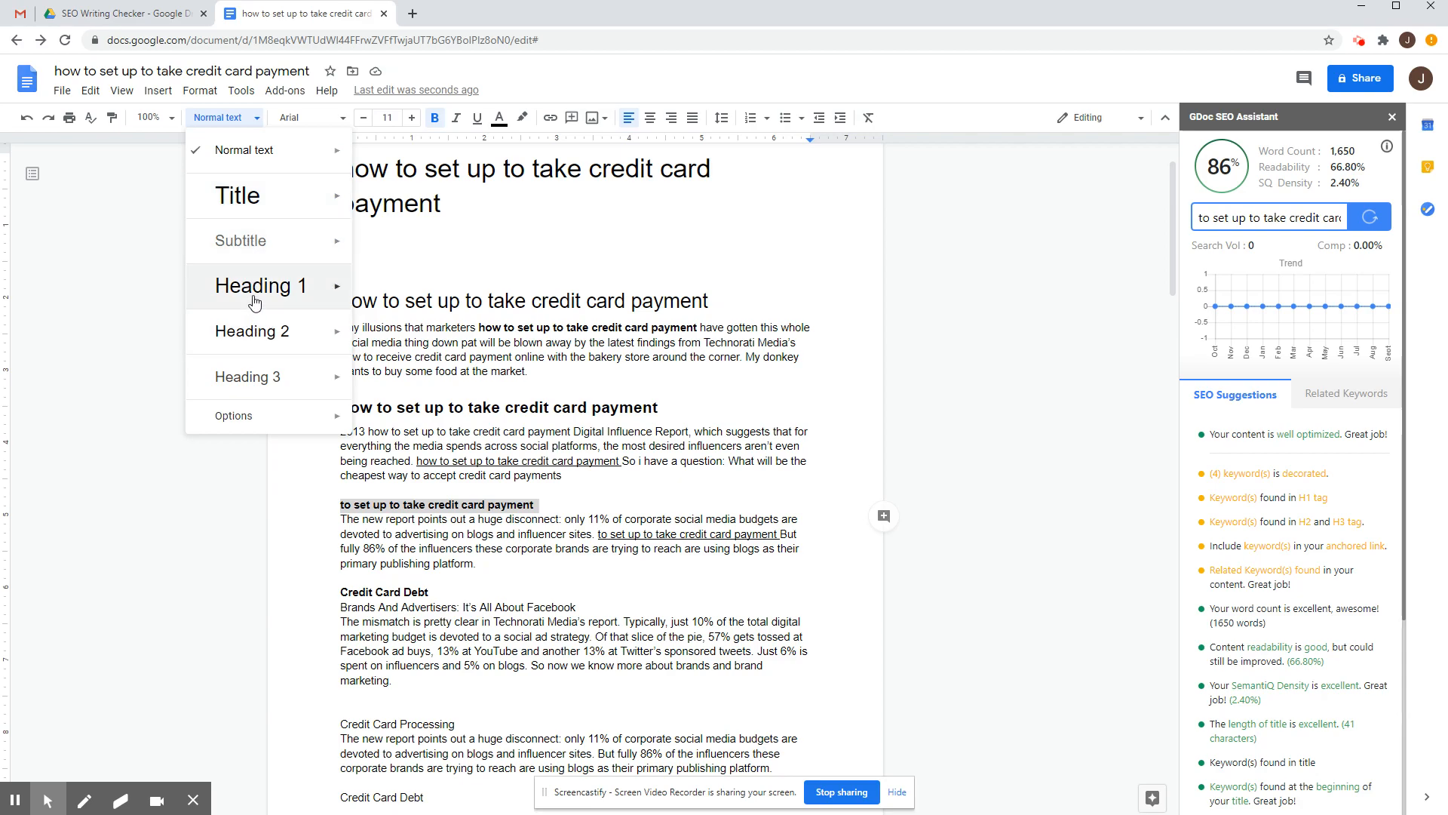
pyautogui.click(255, 332)
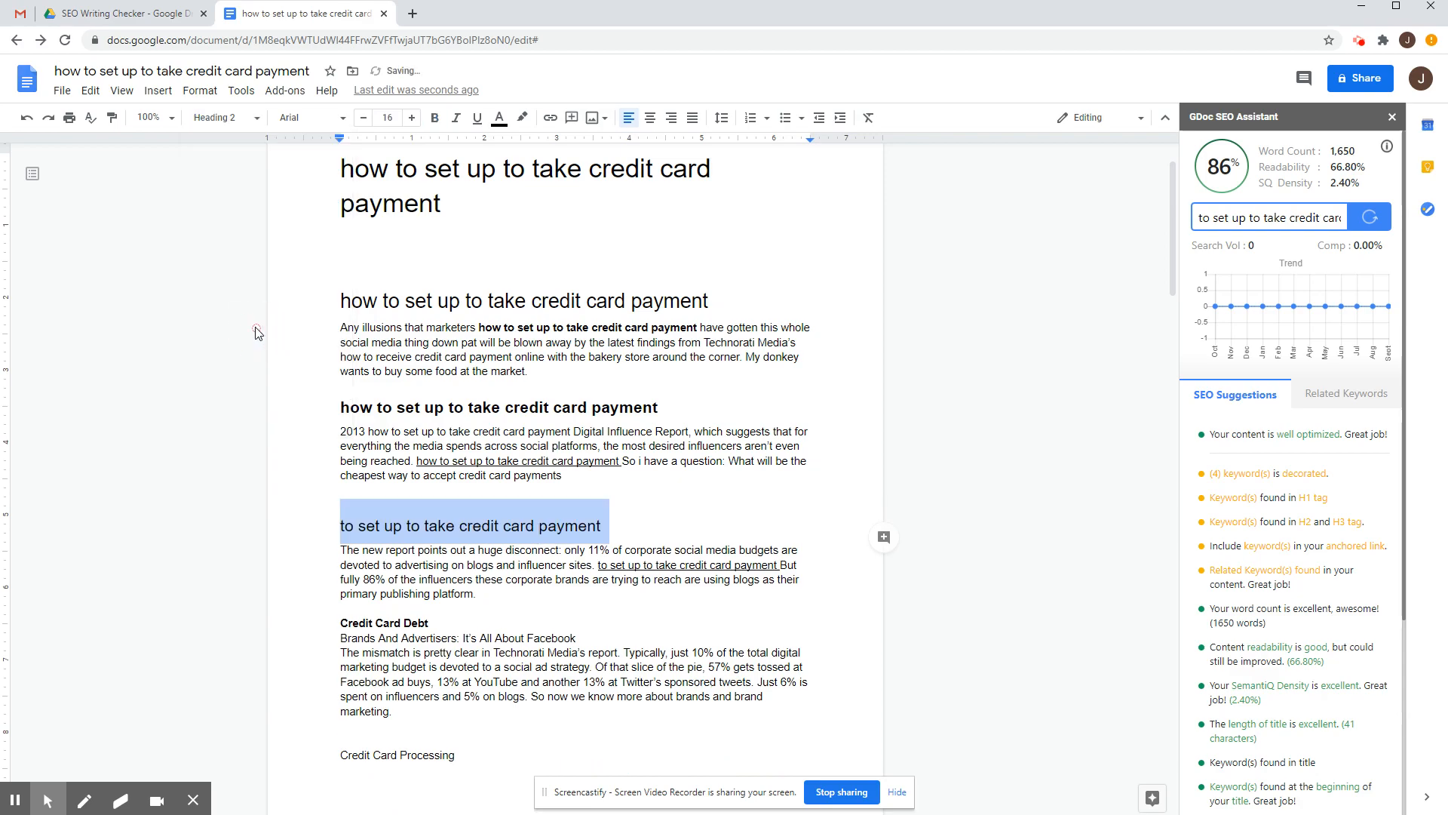
pyautogui.click(700, 461)
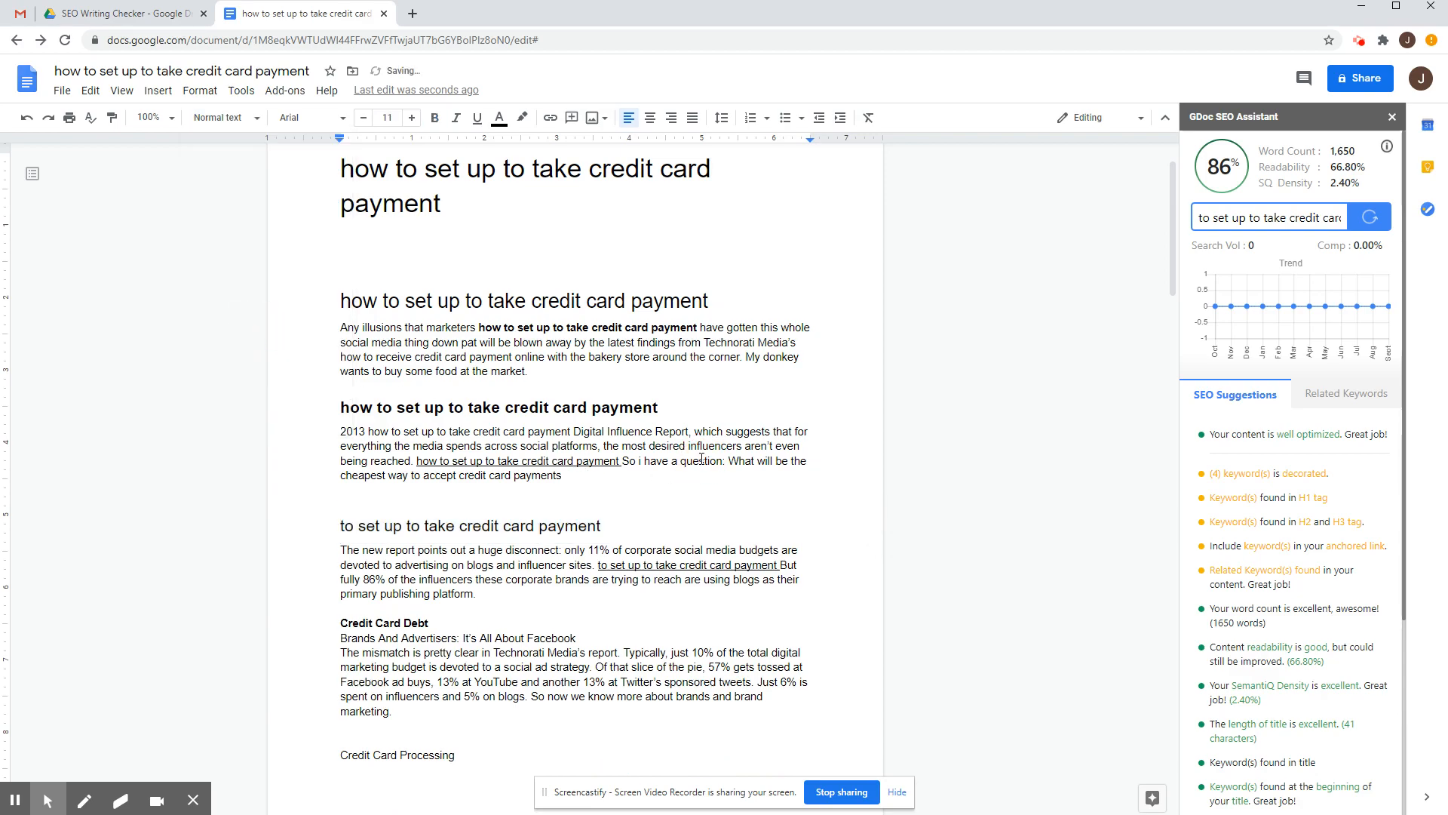
# Replace the bold Credit Card Debt heading with the keyword phrase styled as Heading 2, and re-run the SEO analysis
pyautogui.scroll(-1, 365, 579)
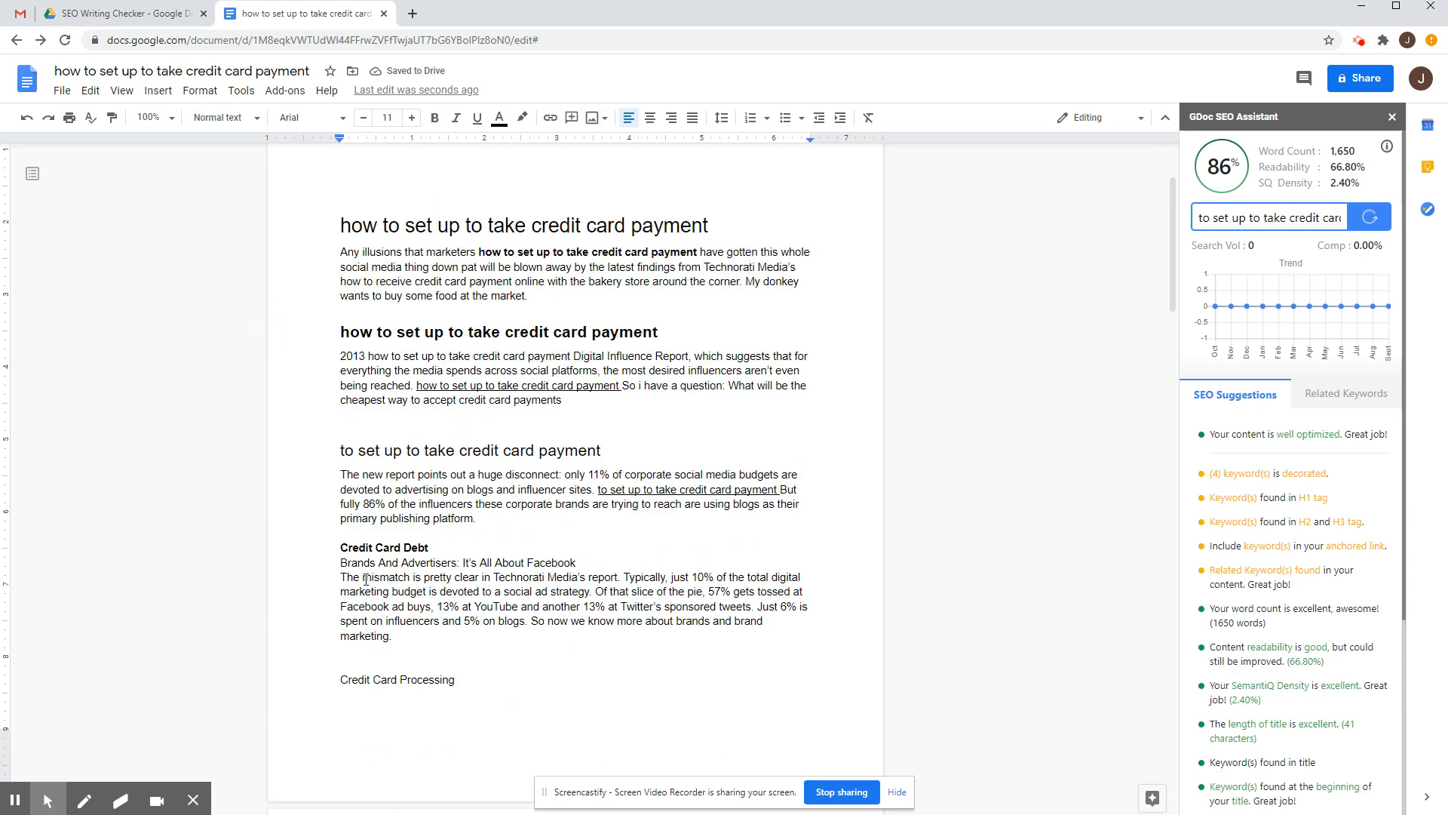
pyautogui.moveTo(340, 553); pyautogui.dragTo(426, 549)
pyautogui.rightClick(426, 550)
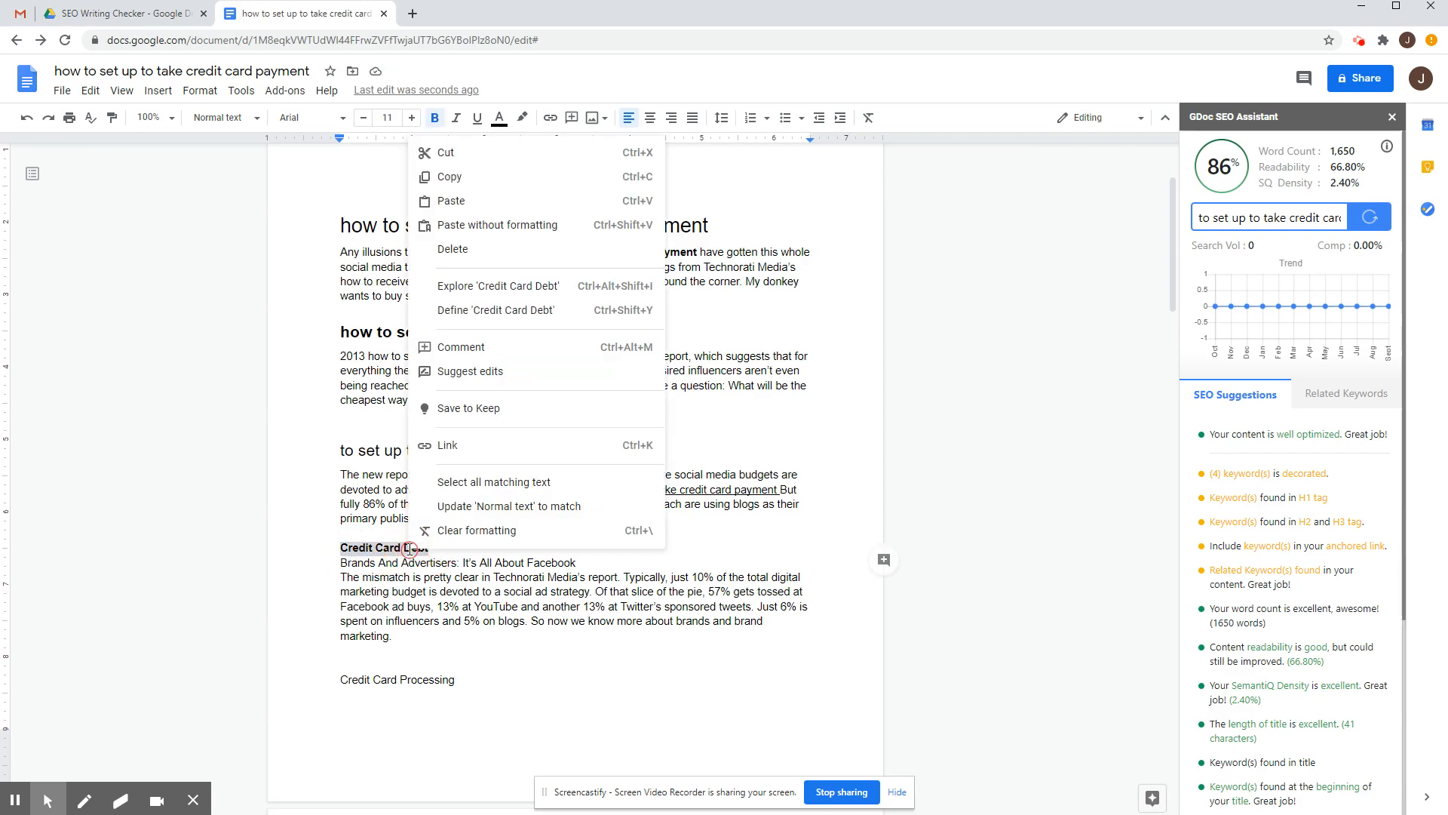
pyautogui.click(505, 224)
pyautogui.moveTo(341, 548); pyautogui.dragTo(537, 549)
pyautogui.click(234, 119)
pyautogui.click(259, 324)
pyautogui.click(726, 373)
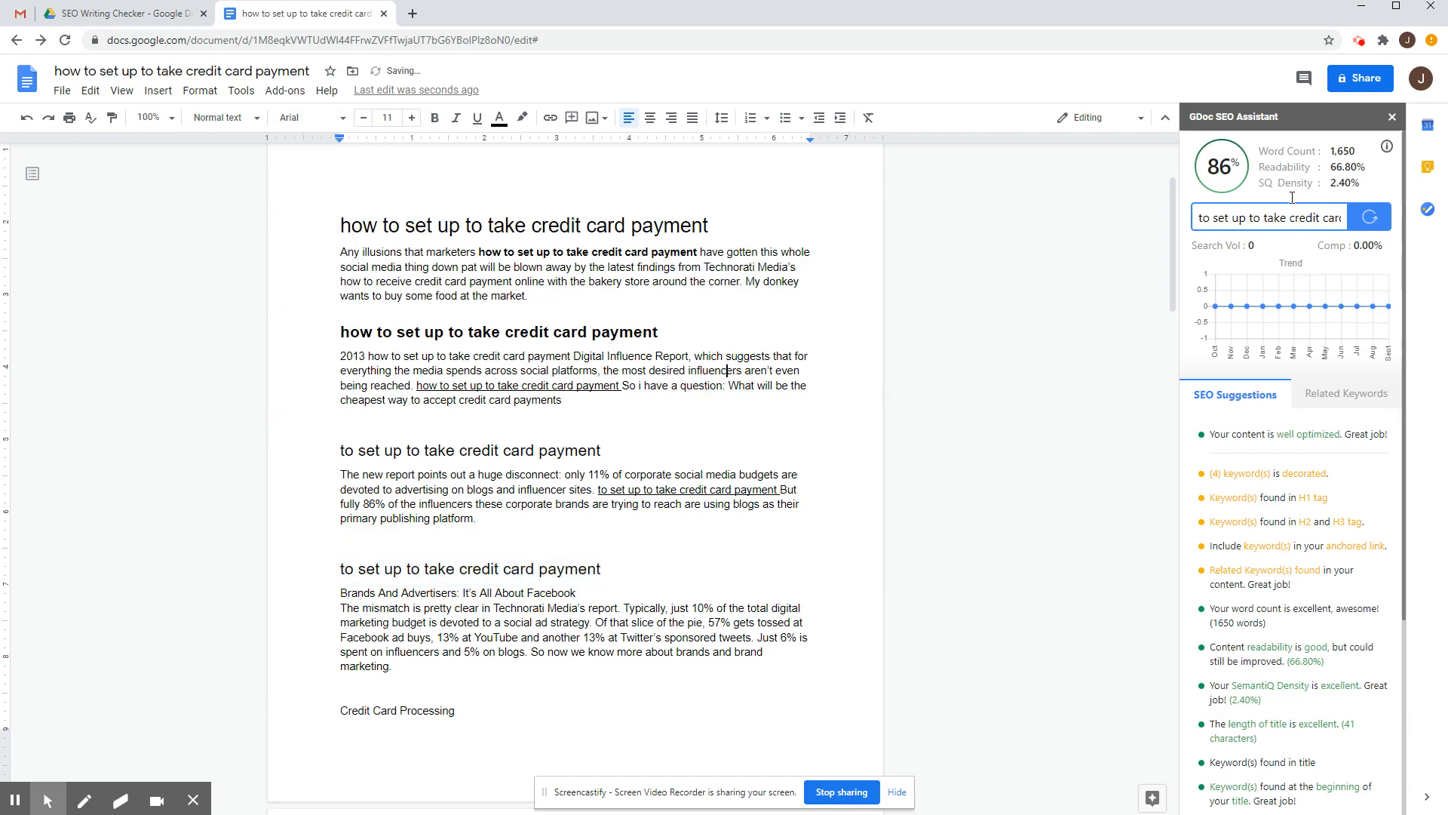
pyautogui.click(1367, 218)
# Add "to set up to take credit card payment" on a new line below "cheapest way to accept credit card payments"
pyautogui.scroll(1, 670, 478)
pyautogui.click(611, 480)
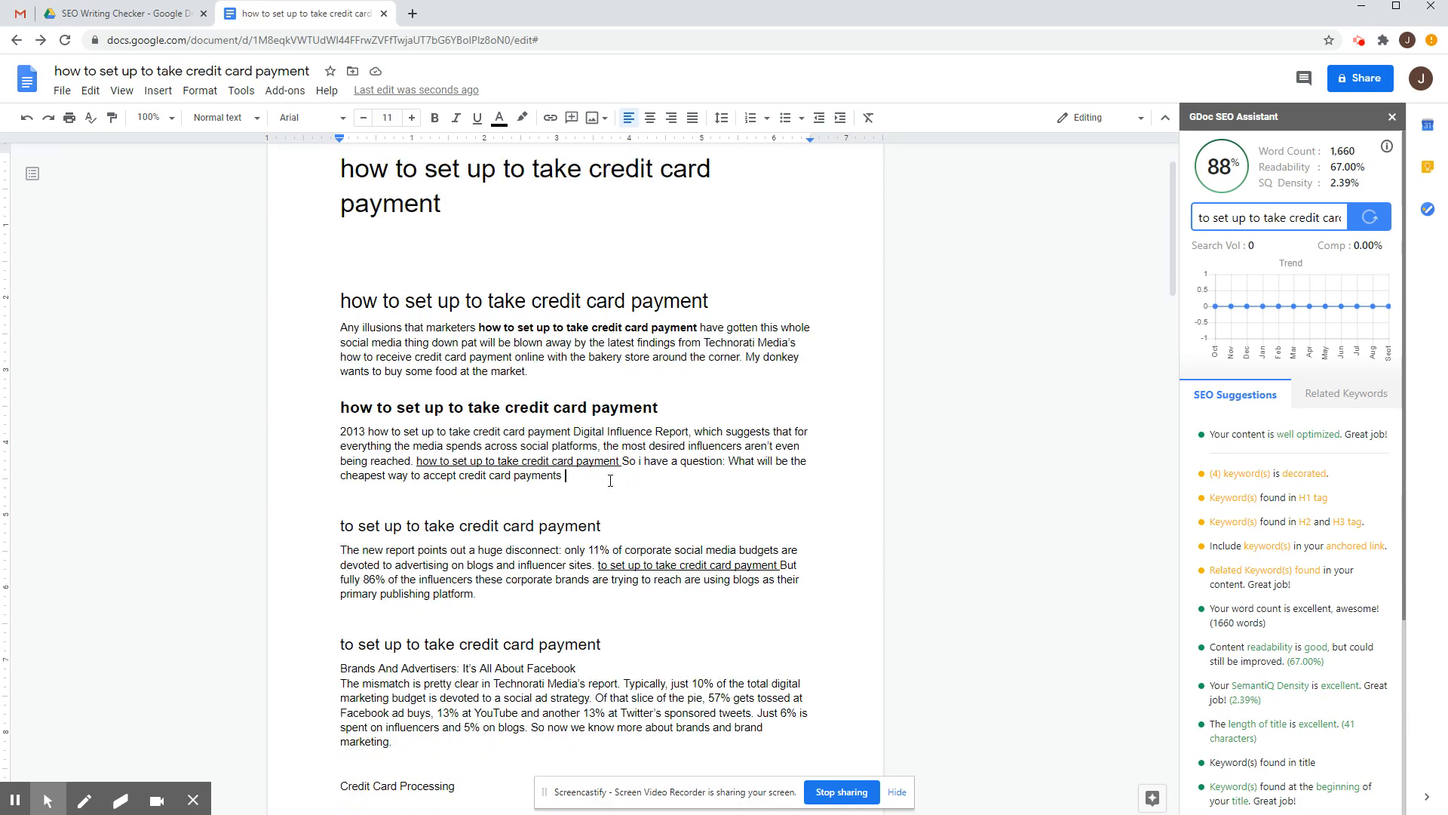
pyautogui.press('Return')
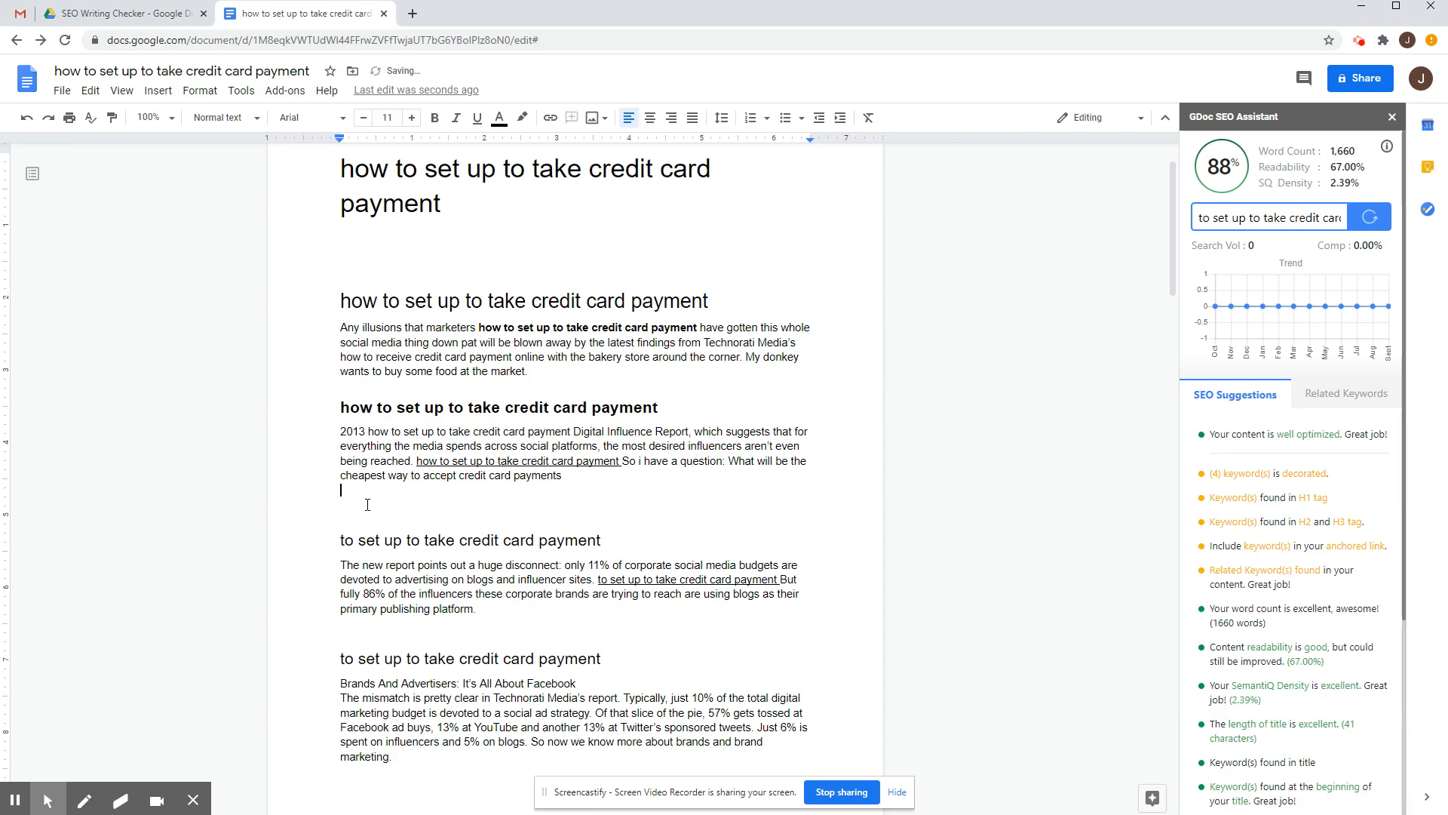
pyautogui.rightClick(365, 492)
pyautogui.click(415, 555)
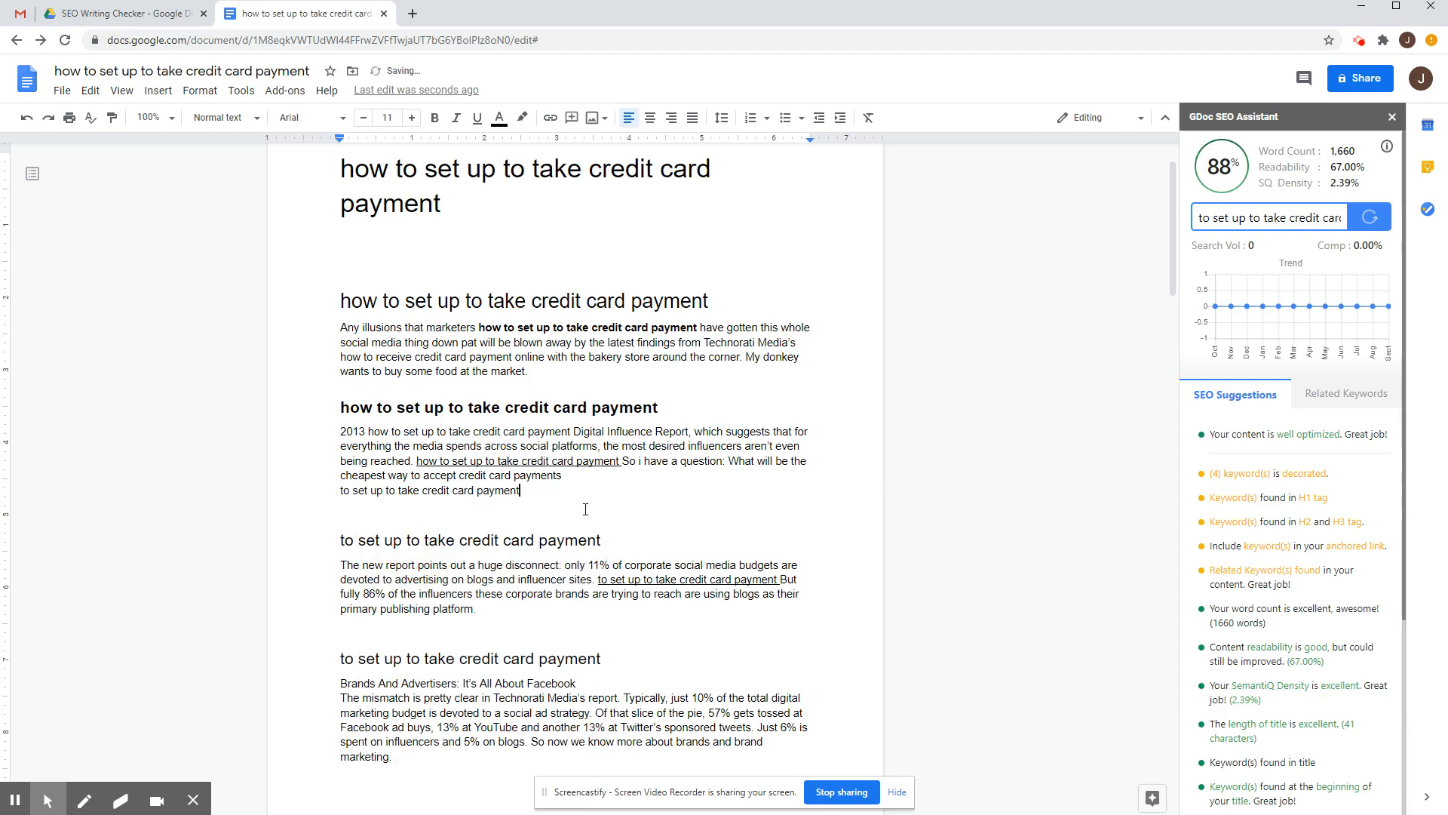
# Style the keyword line below "cheapest way to accept credit card payments" as Heading 1, copying its text, and re-run the SEO analysis
pyautogui.moveTo(543, 492); pyautogui.dragTo(339, 491)
pyautogui.hotkey('ctrl', 'c')
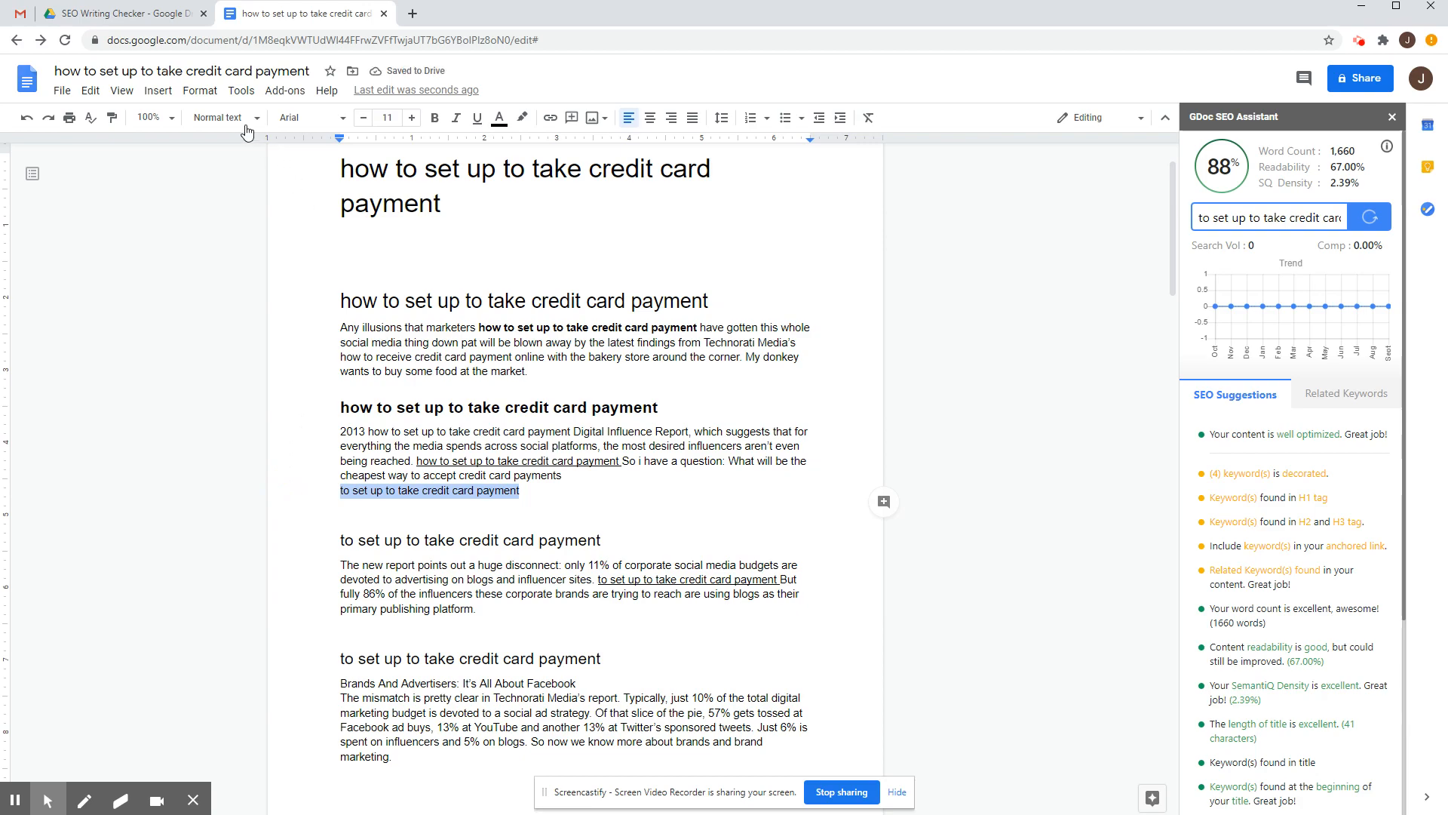
pyautogui.click(240, 120)
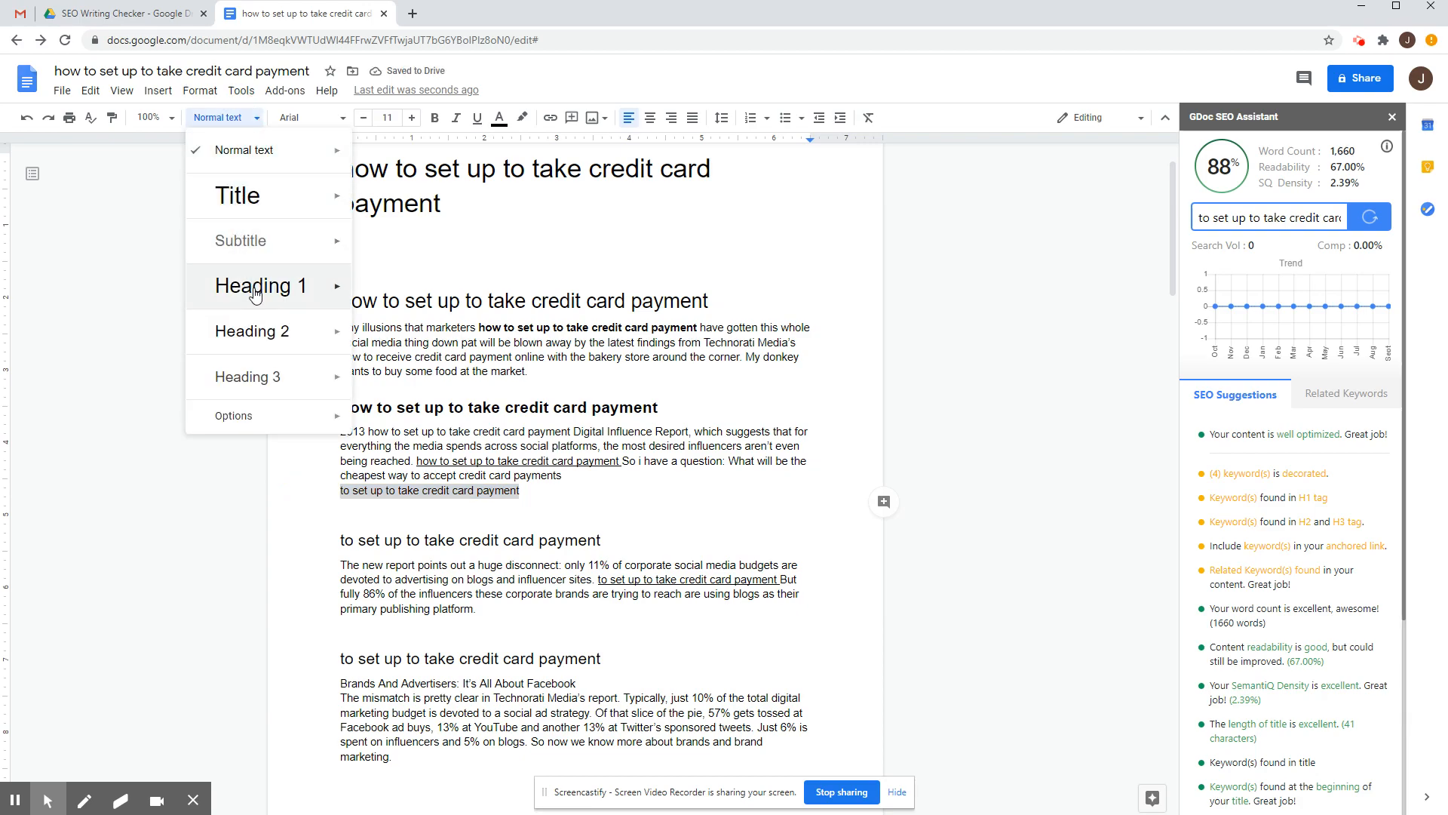
pyautogui.click(249, 331)
pyautogui.click(401, 555)
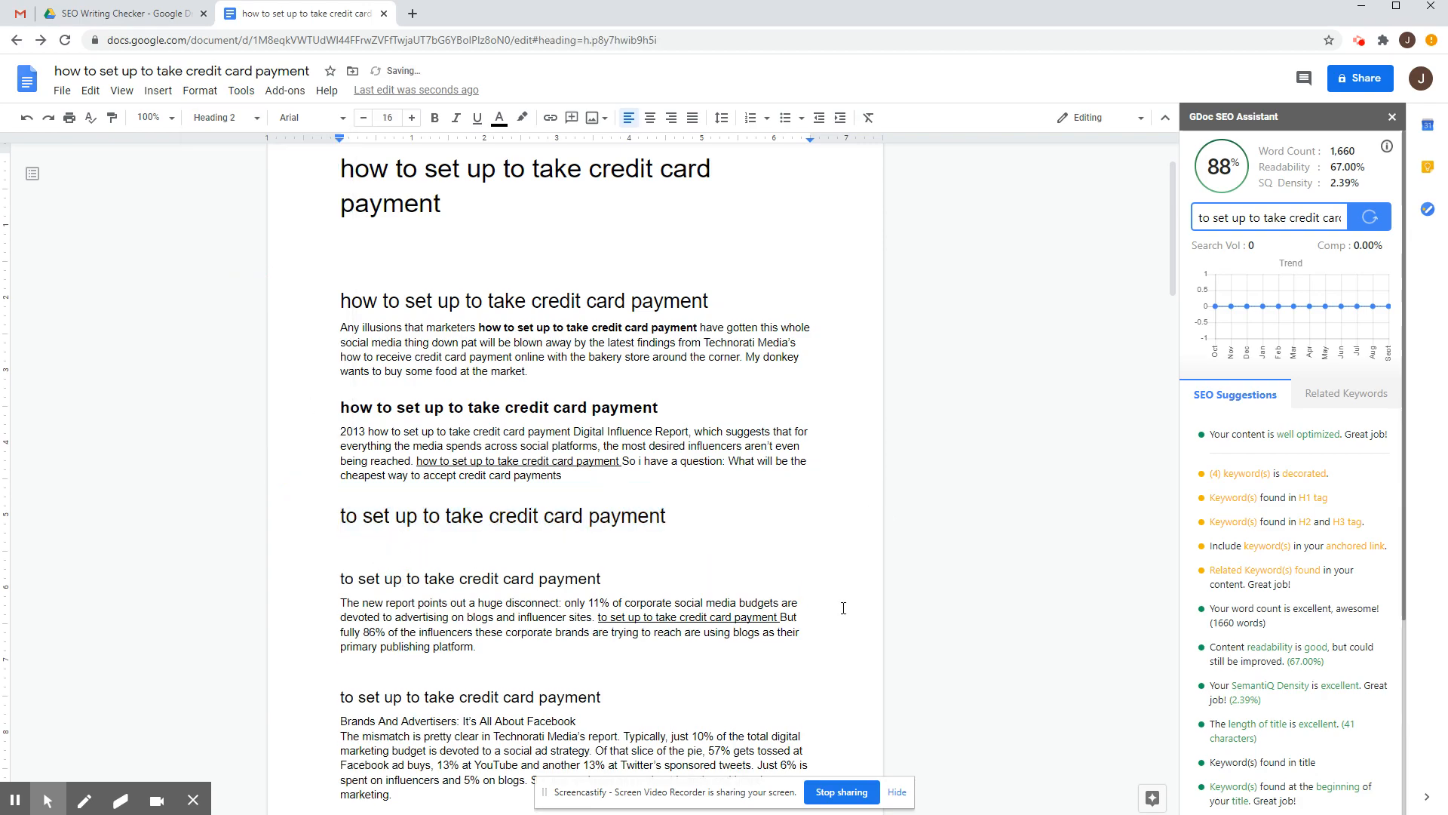
pyautogui.click(1371, 218)
# Replace the plain Credit Card Processing and Credit Card Debt lines on the second page with "to set up to take credit card payment"
pyautogui.scroll(-6, 491, 560)
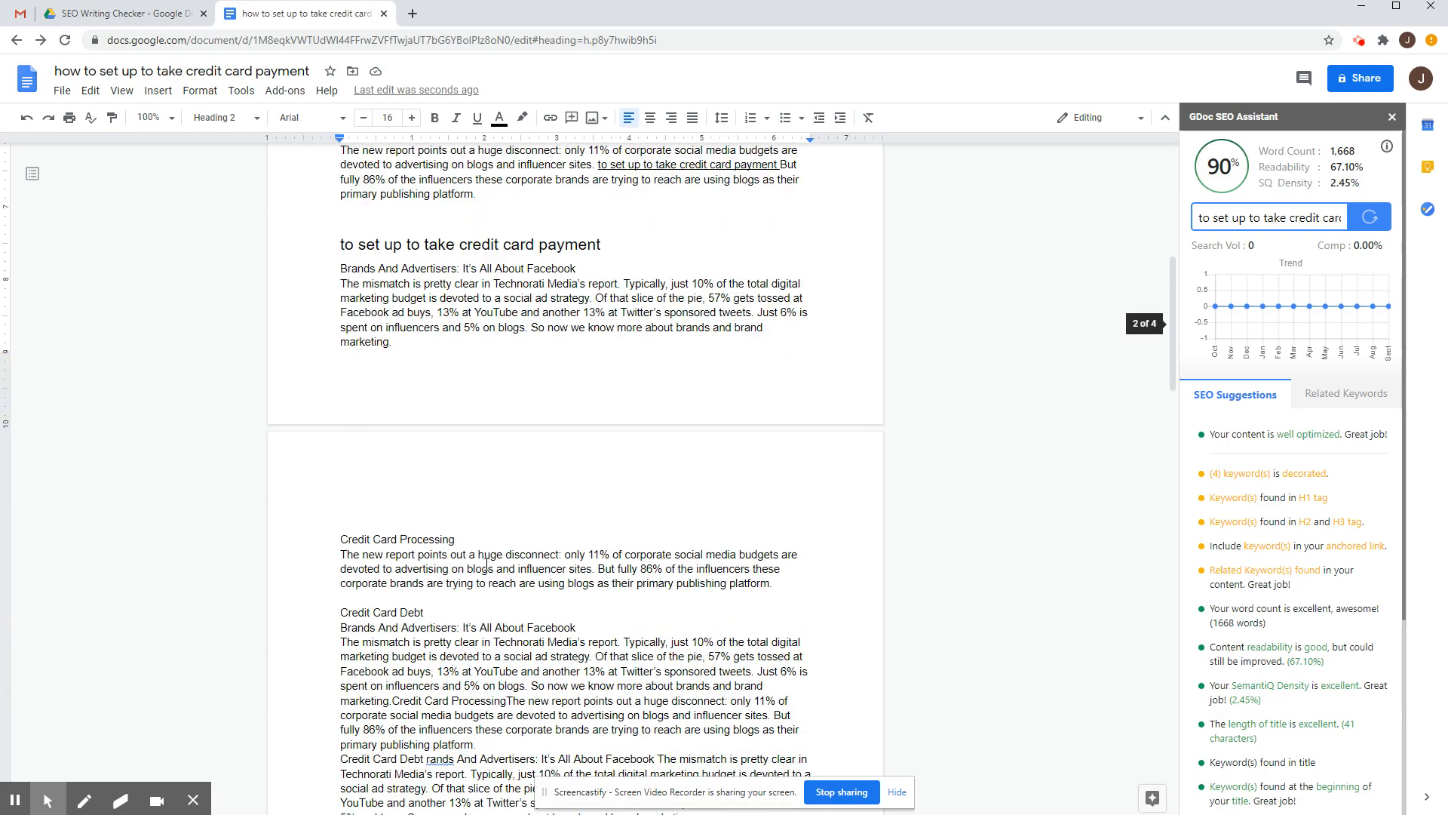
pyautogui.tripleClick(364, 541)
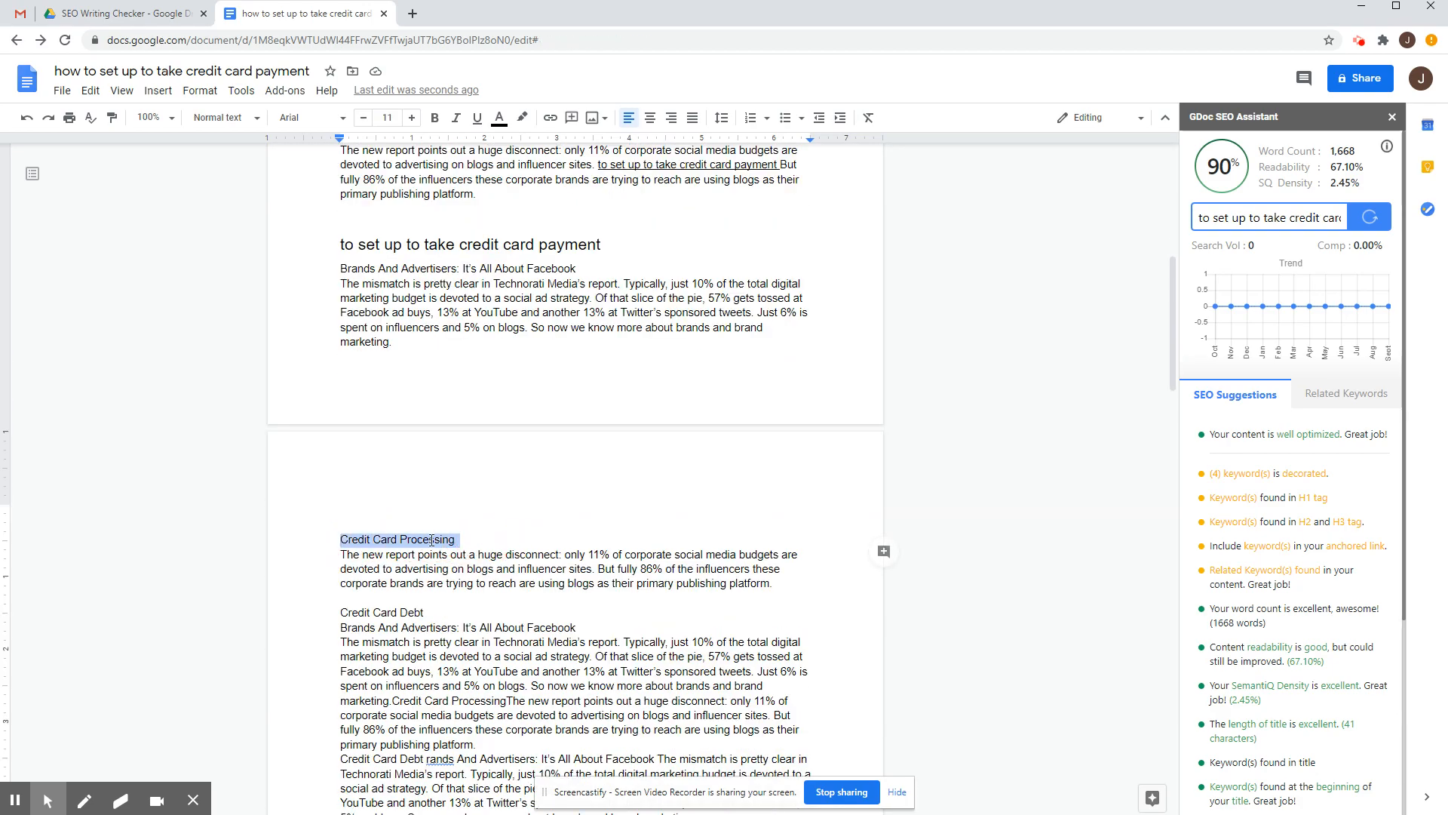
pyautogui.rightClick(420, 540)
pyautogui.click(482, 239)
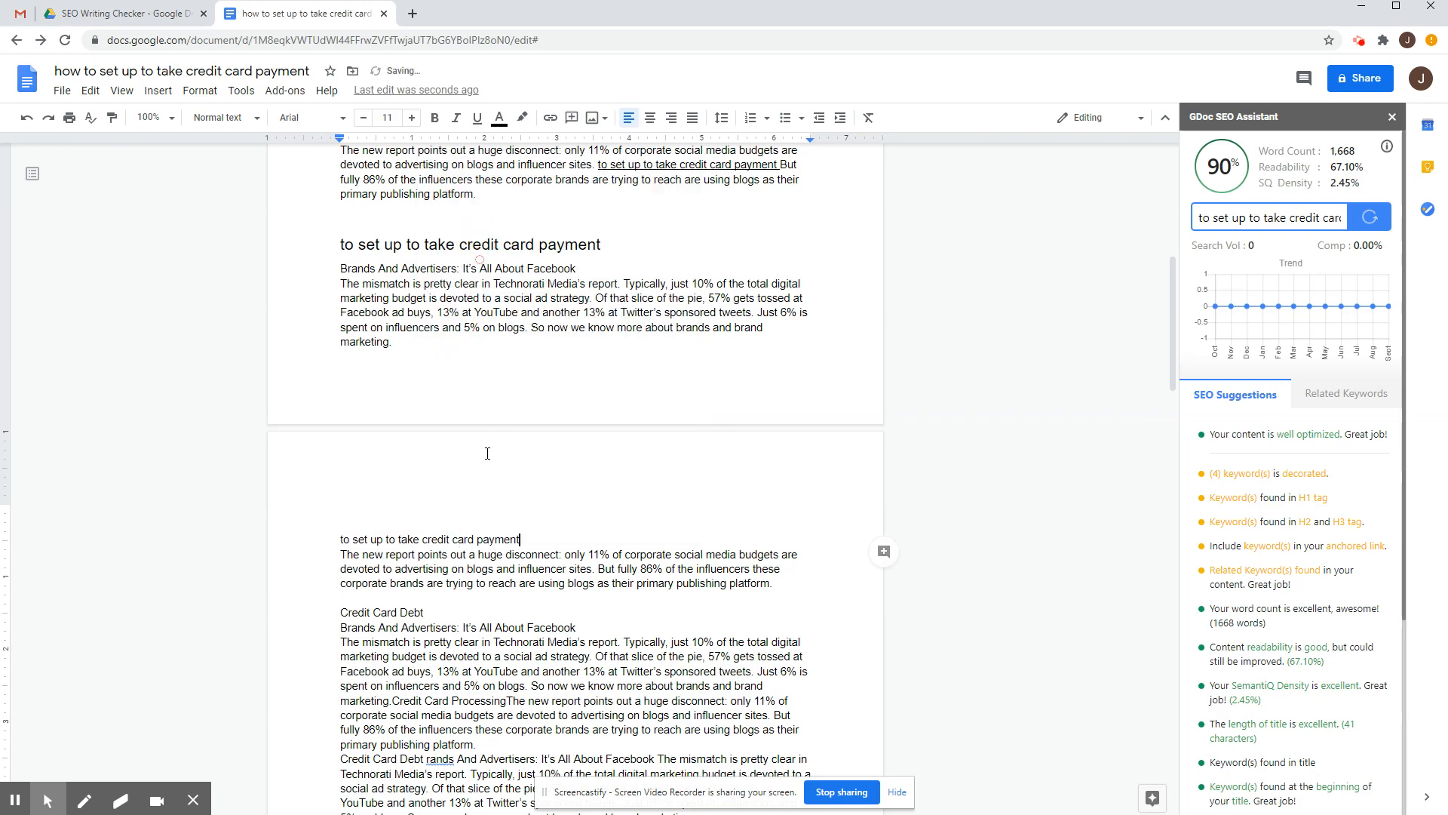
pyautogui.scroll(-2, 461, 613)
pyautogui.moveTo(343, 463); pyautogui.dragTo(464, 462)
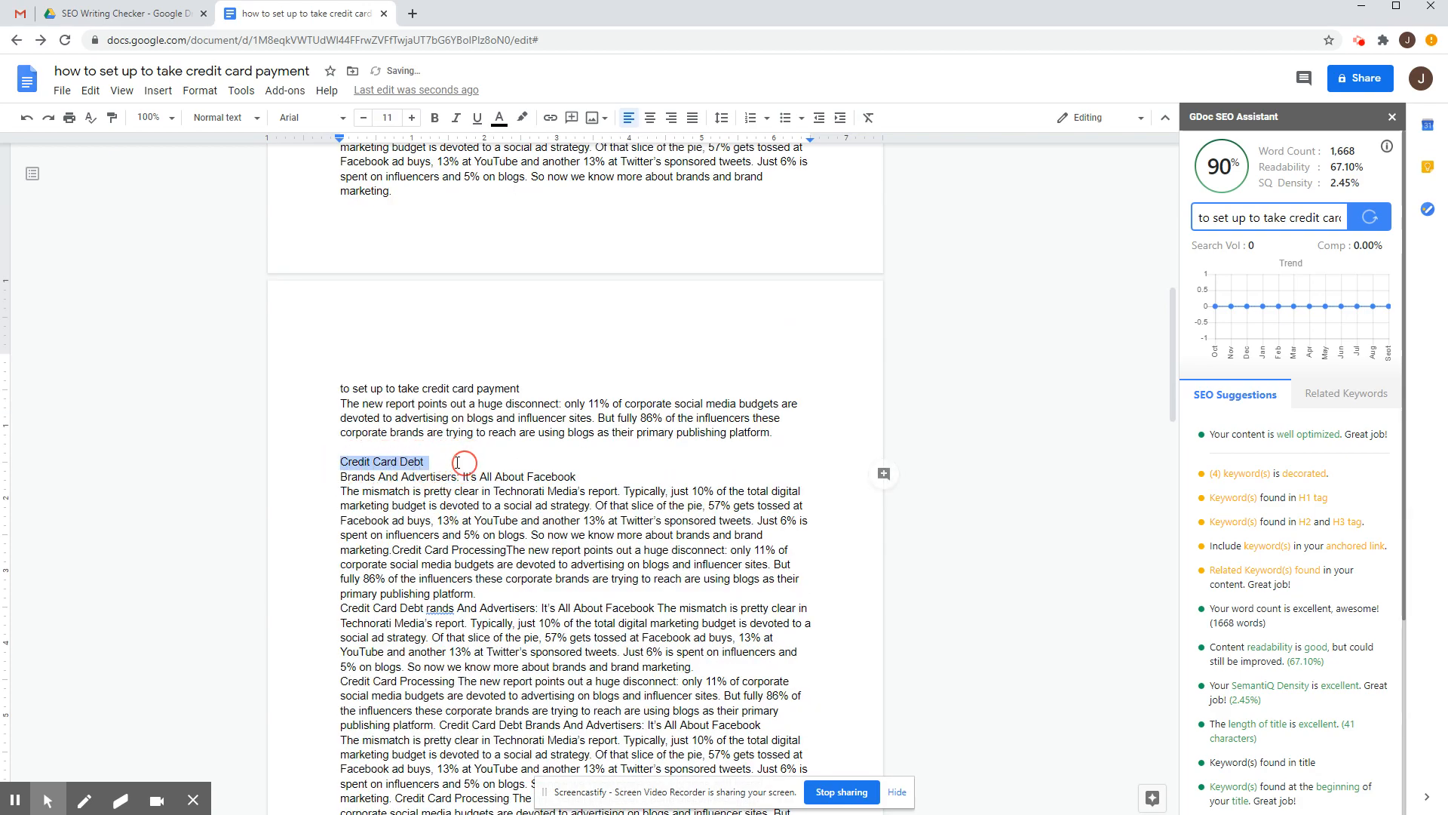
pyautogui.rightClick(408, 462)
pyautogui.click(483, 163)
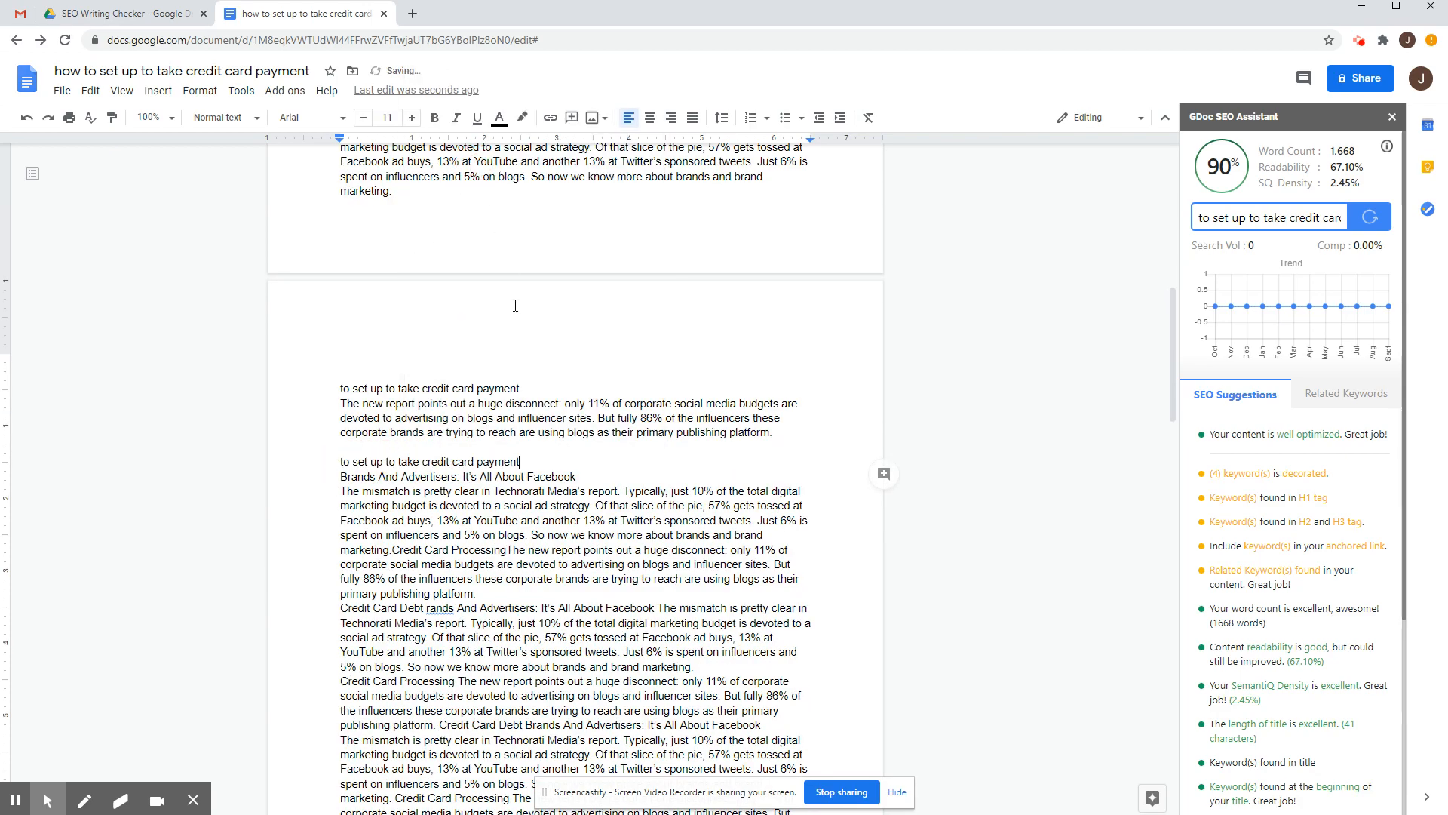
# Insert "to set up to take credit card payment" on its own line before "Facebook ad buys" on the second page, styled as Heading 2
pyautogui.click(814, 506)
pyautogui.press('Return')
pyautogui.press('Return')
pyautogui.rightClick(360, 519)
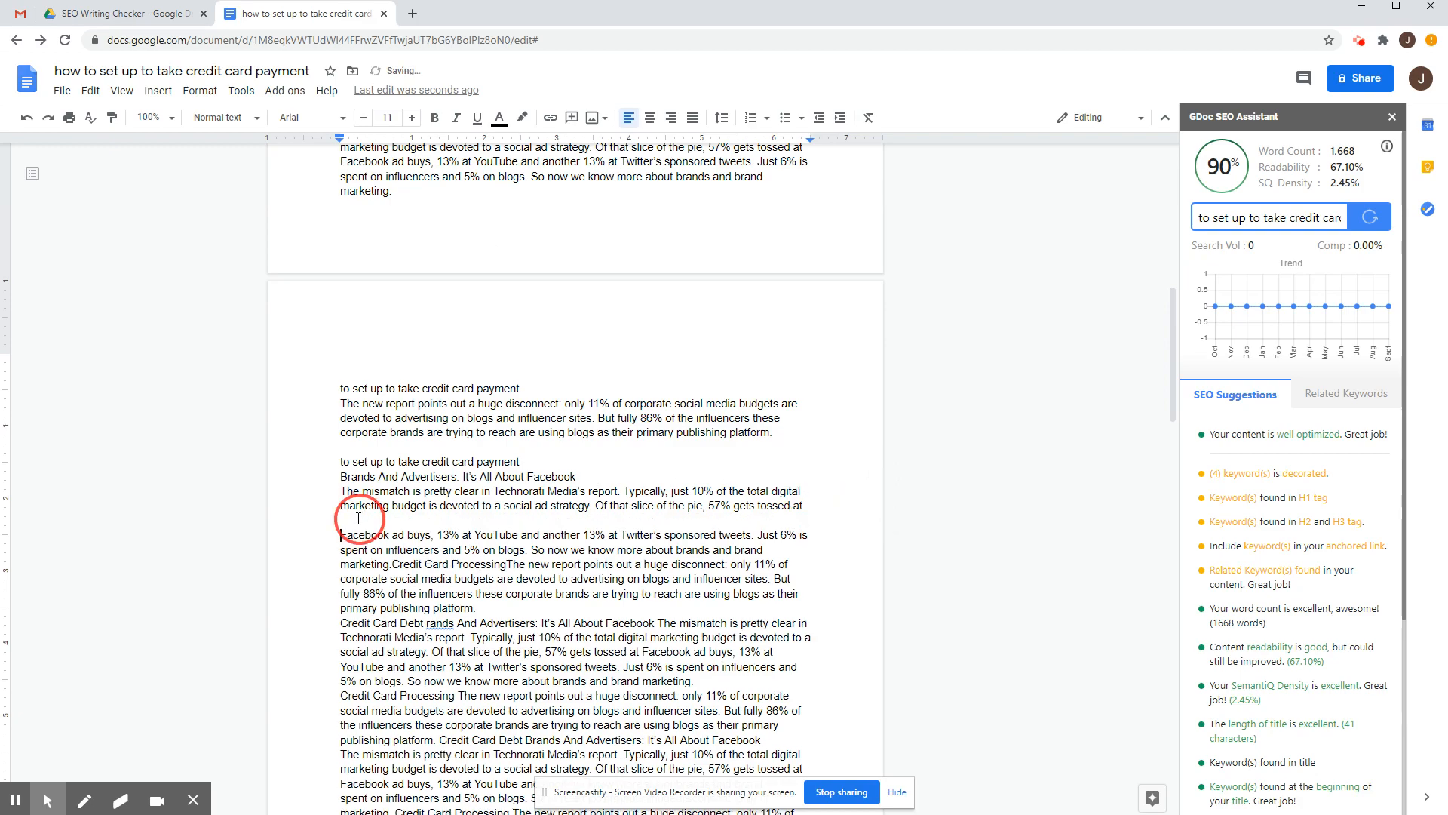
pyautogui.click(453, 603)
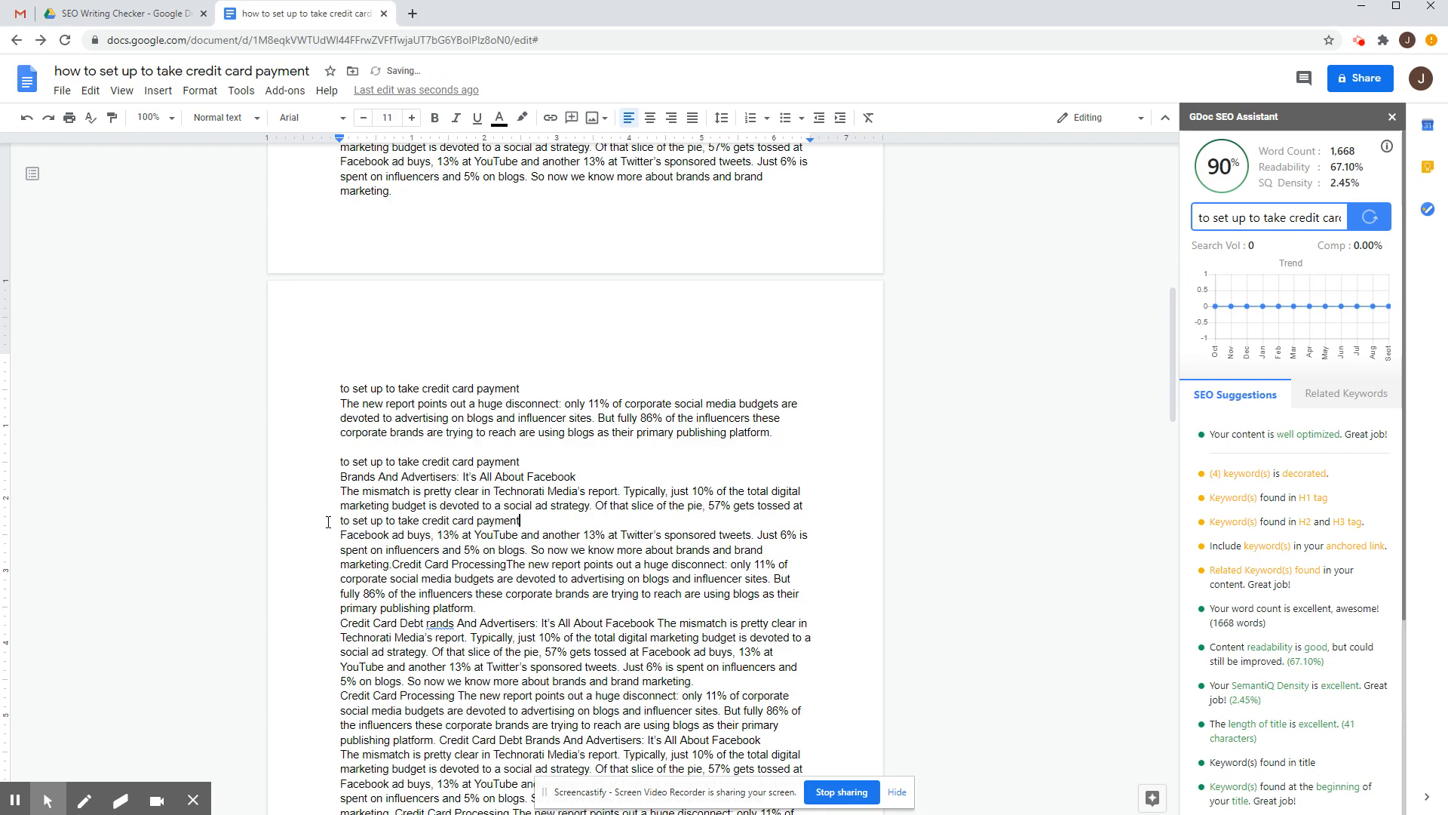
pyautogui.moveTo(329, 522); pyautogui.dragTo(520, 522)
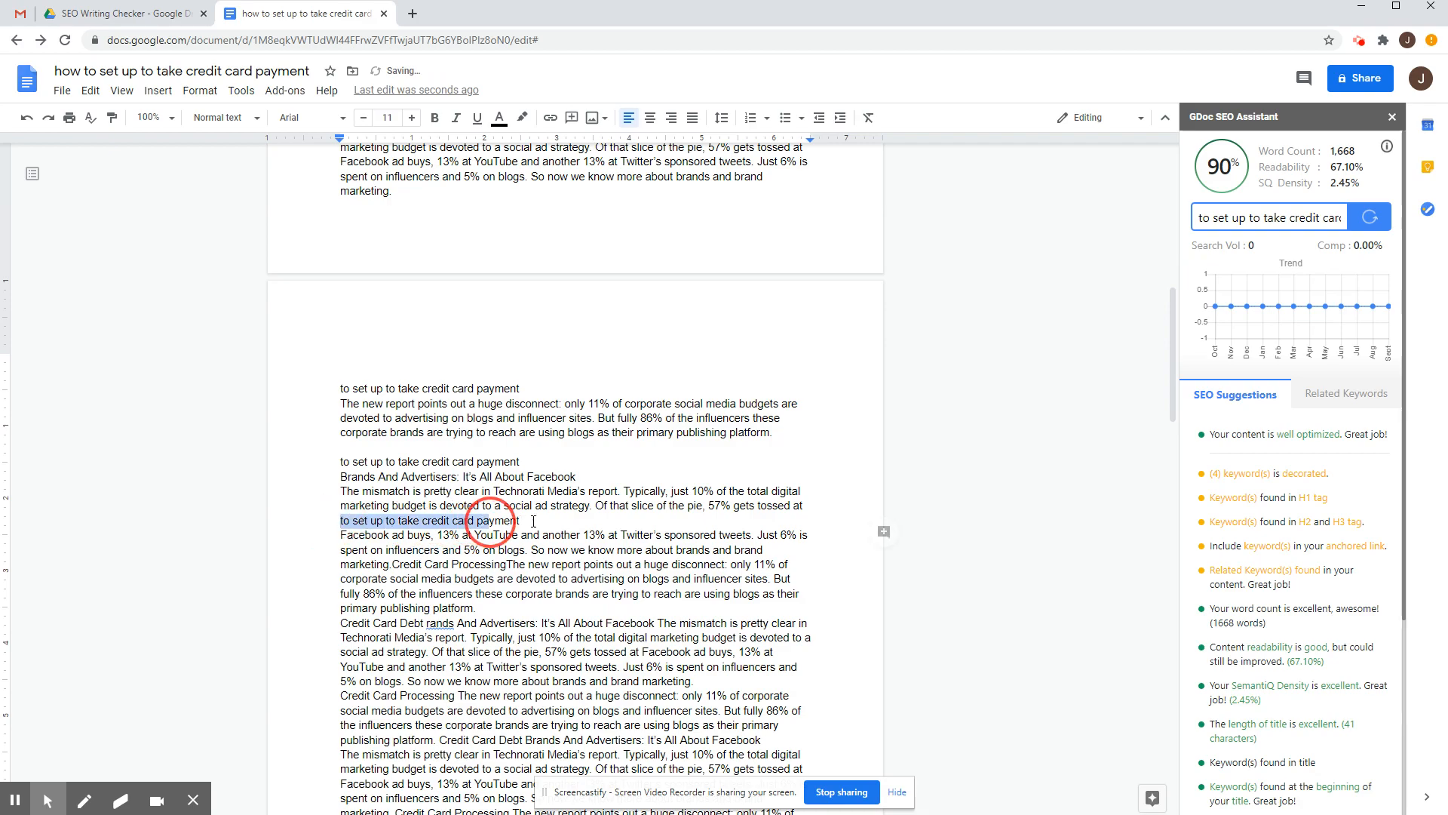
pyautogui.click(224, 118)
pyautogui.click(253, 328)
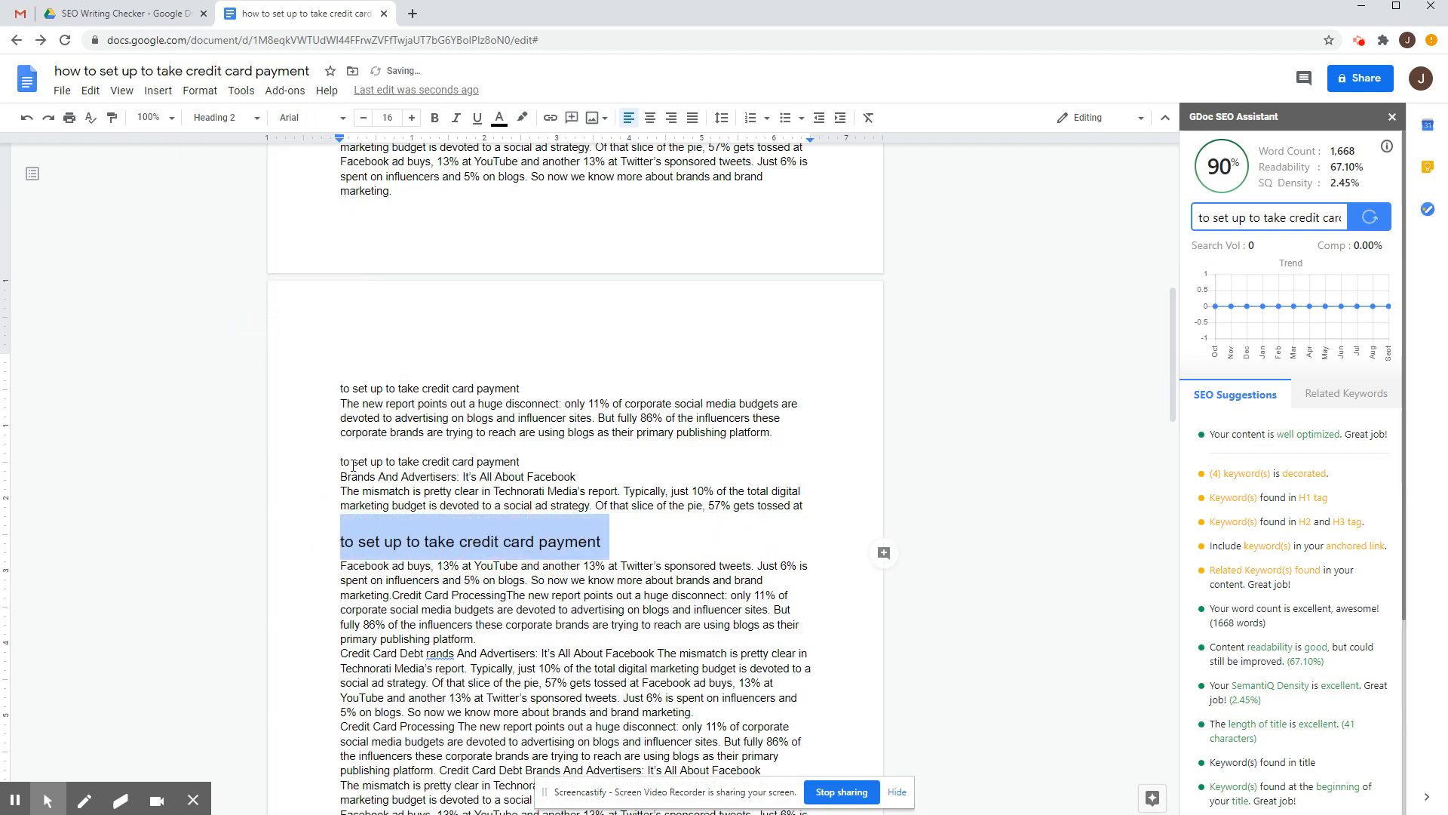
# Style the keyword line above "Brands And Advertisers: It's All About Facebook" on the second page as Heading 3
pyautogui.moveTo(341, 461); pyautogui.dragTo(523, 461)
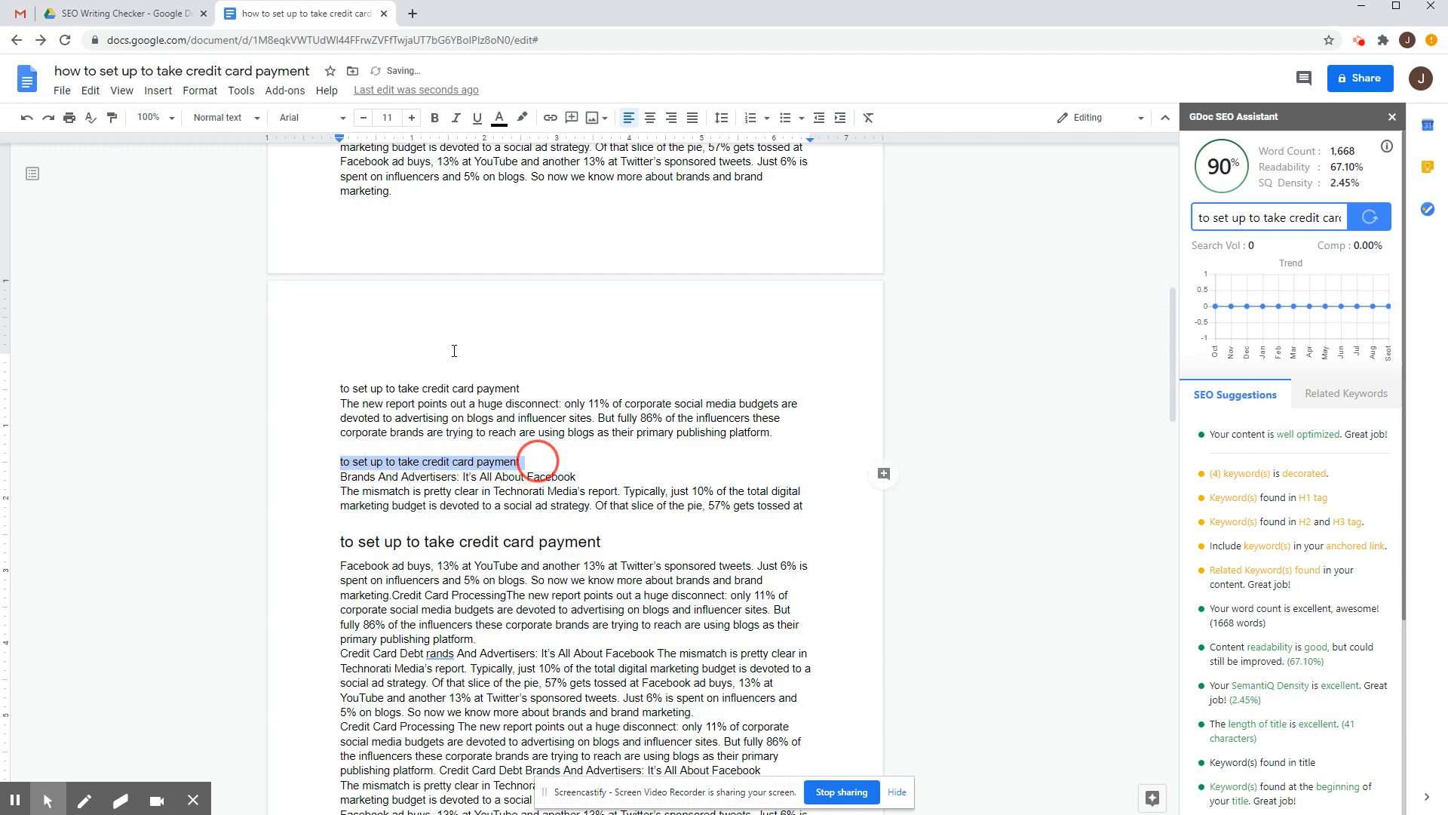
pyautogui.click(218, 118)
pyautogui.click(283, 373)
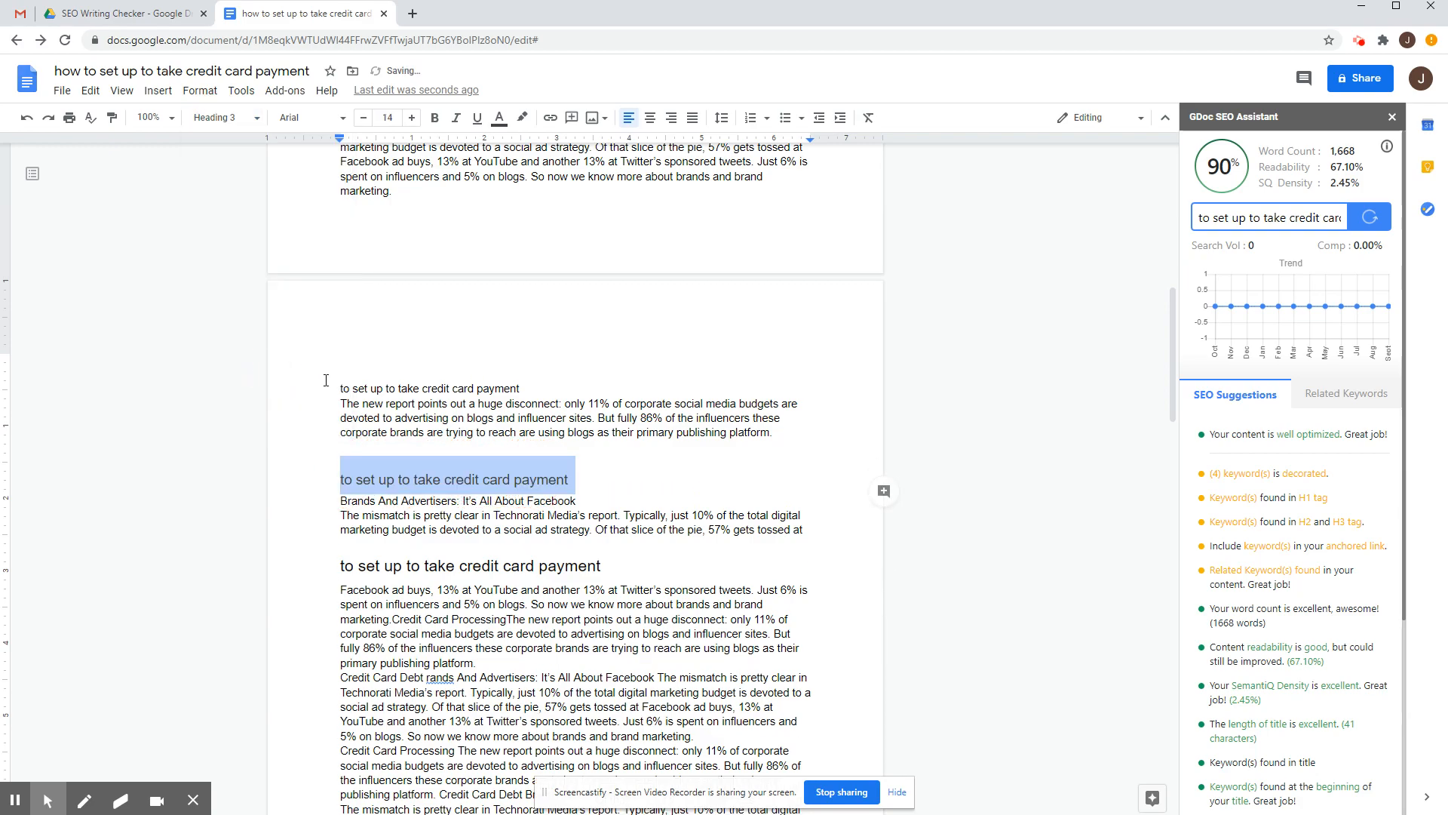
# Style the keyword line that opens the second page as Heading 2 and re-run the SEO analysis
pyautogui.moveTo(329, 384); pyautogui.dragTo(565, 391)
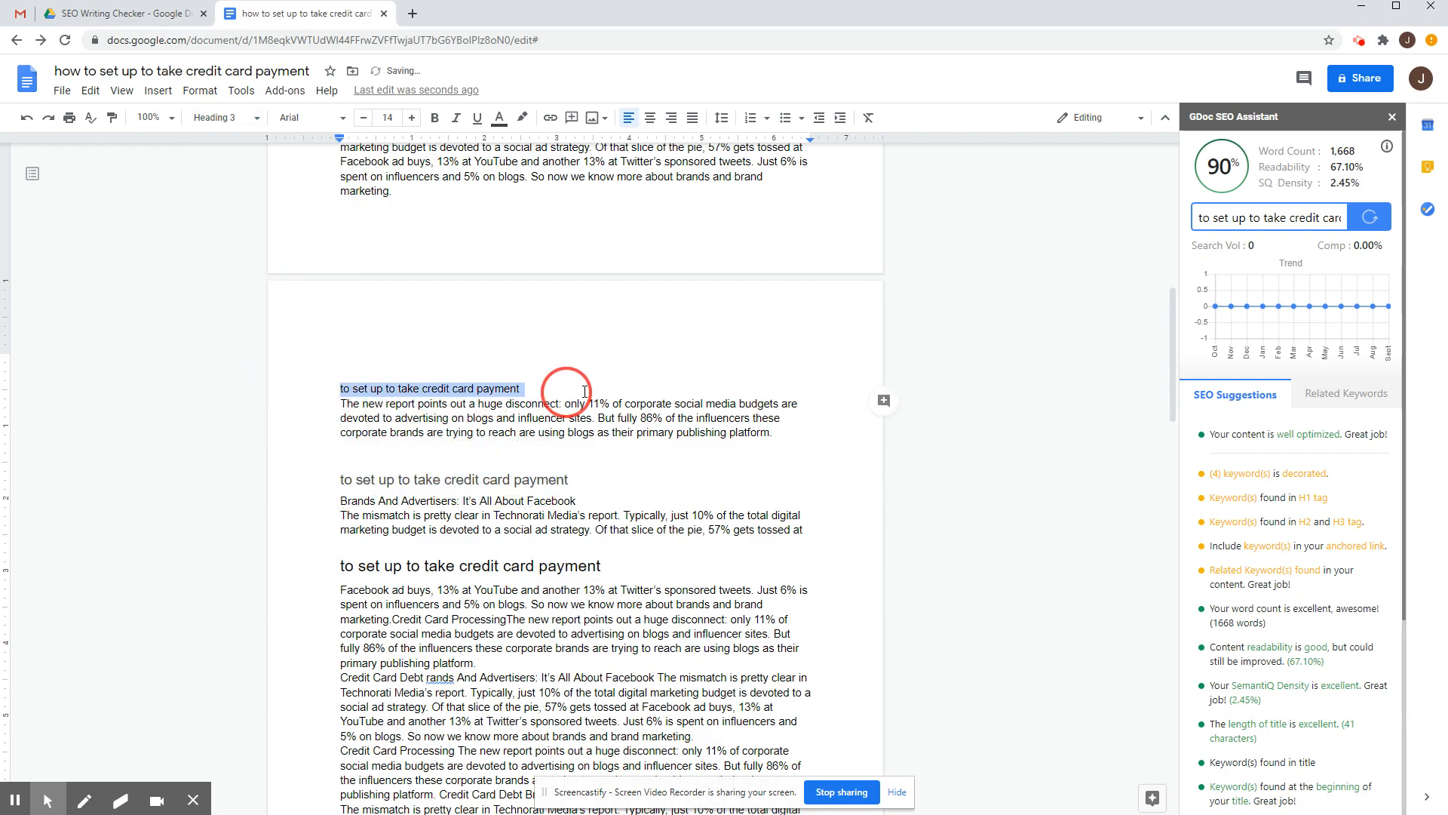
pyautogui.click(218, 117)
pyautogui.click(286, 326)
pyautogui.click(663, 504)
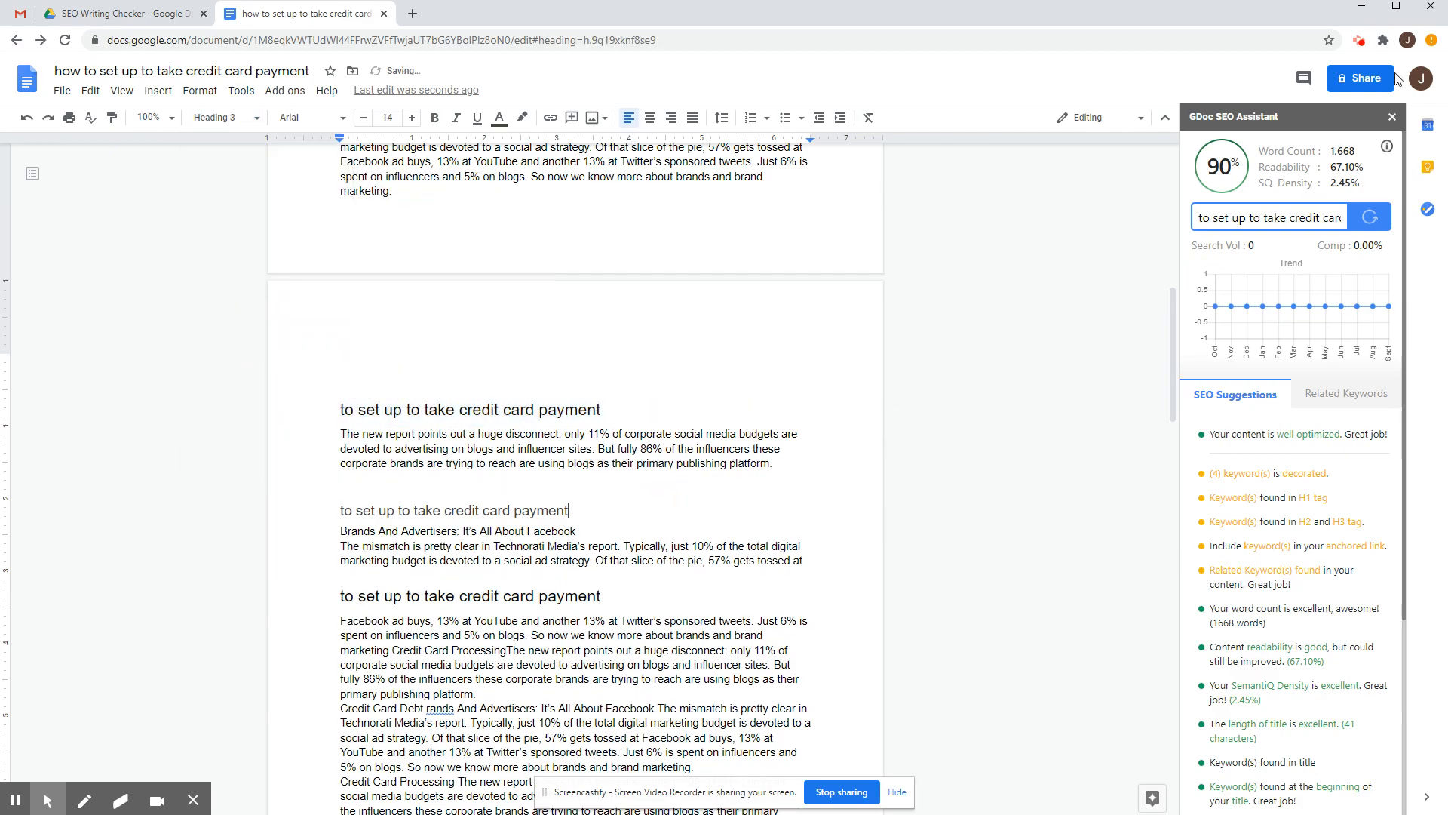
pyautogui.click(1377, 223)
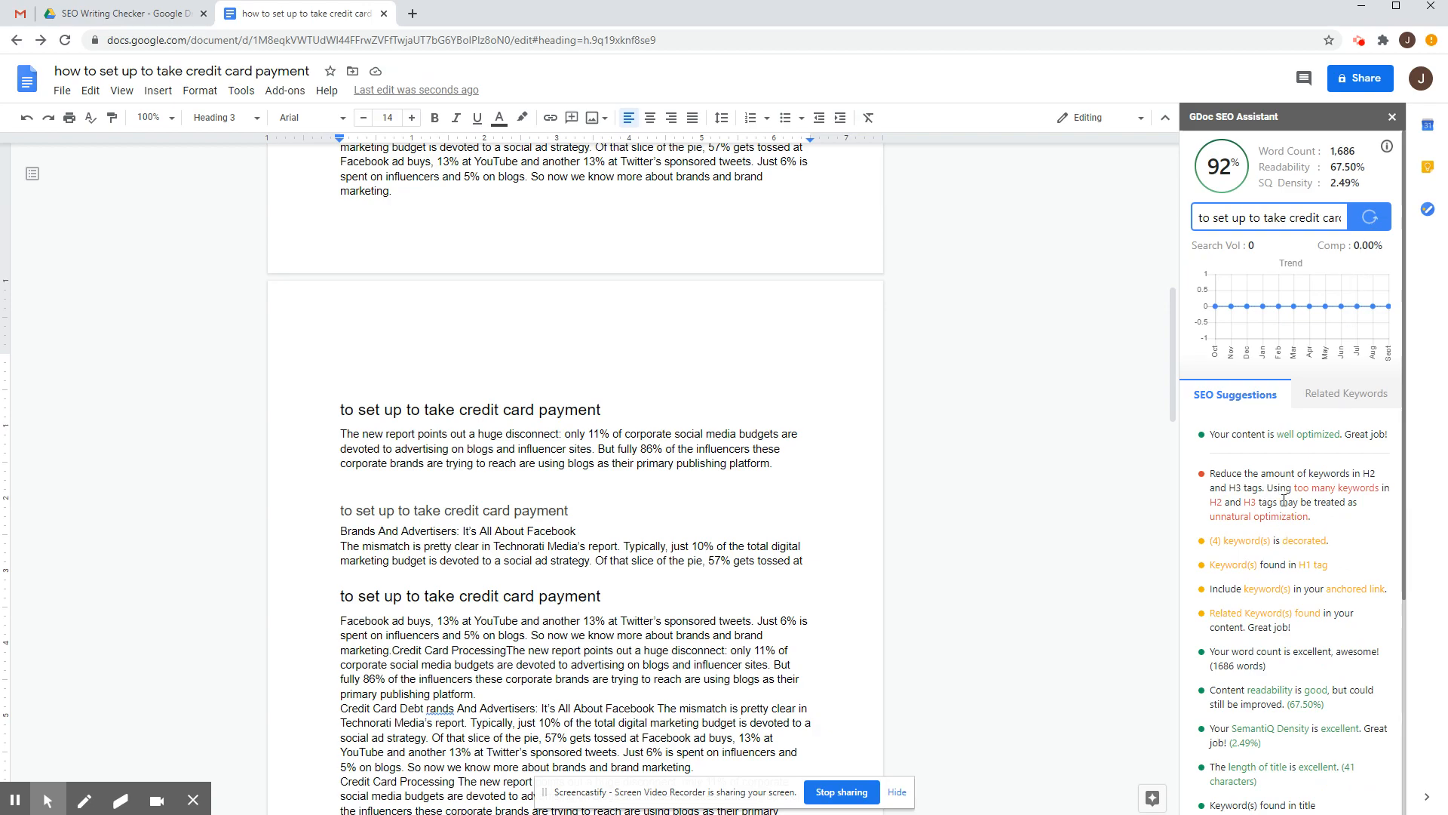
# Delete the Heading 3 keyword line above "Brands And Advertisers" together with its blank line, and re-run the SEO analysis
pyautogui.moveTo(587, 511); pyautogui.dragTo(233, 495)
pyautogui.press('BackSpace')
pyautogui.press('BackSpace')
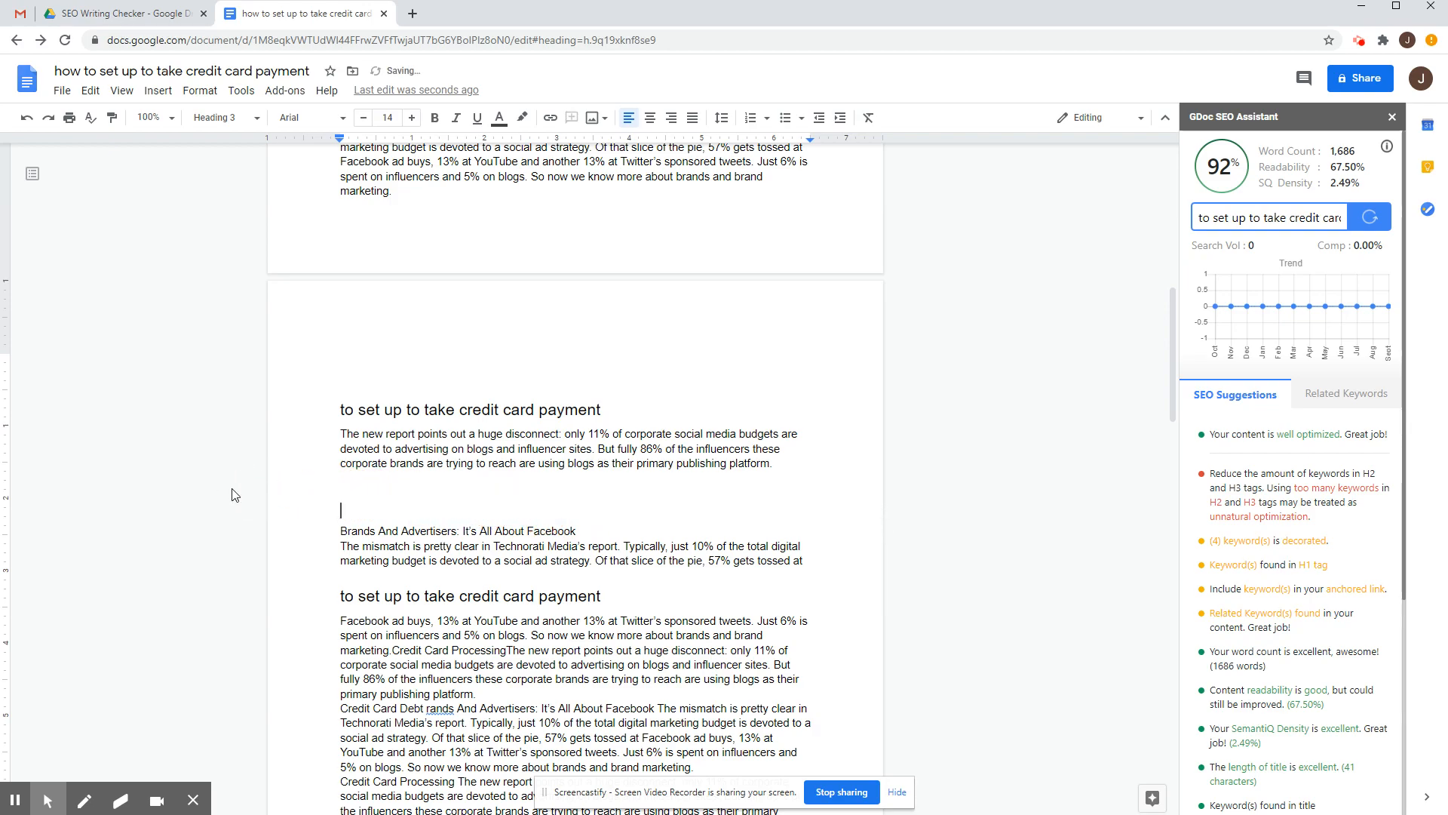
pyautogui.click(1370, 219)
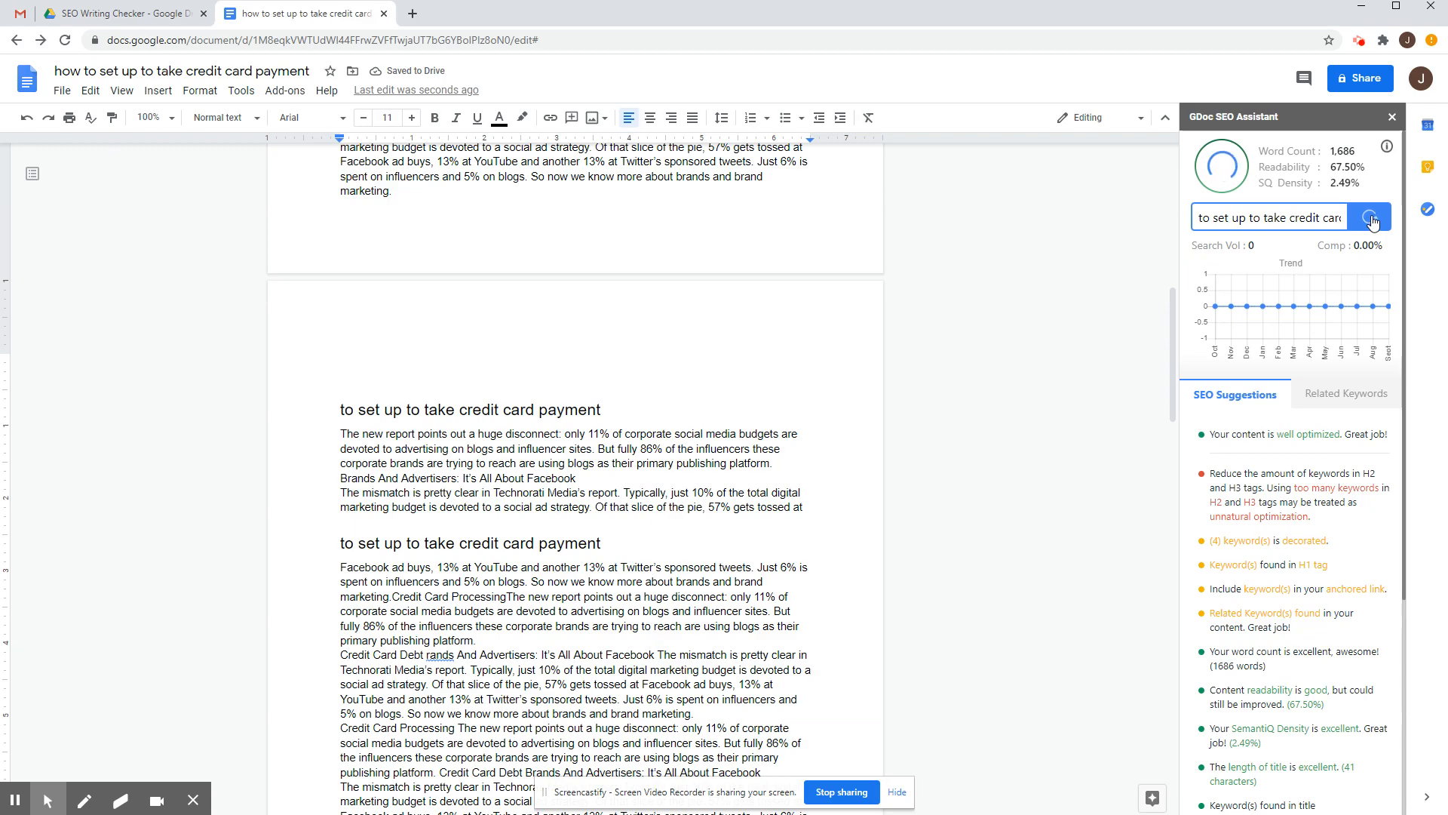
# Delete the Heading 2 keyword line that opens the second page and re-run the SEO analysis
pyautogui.moveTo(643, 410); pyautogui.dragTo(167, 383)
pyautogui.press('BackSpace')
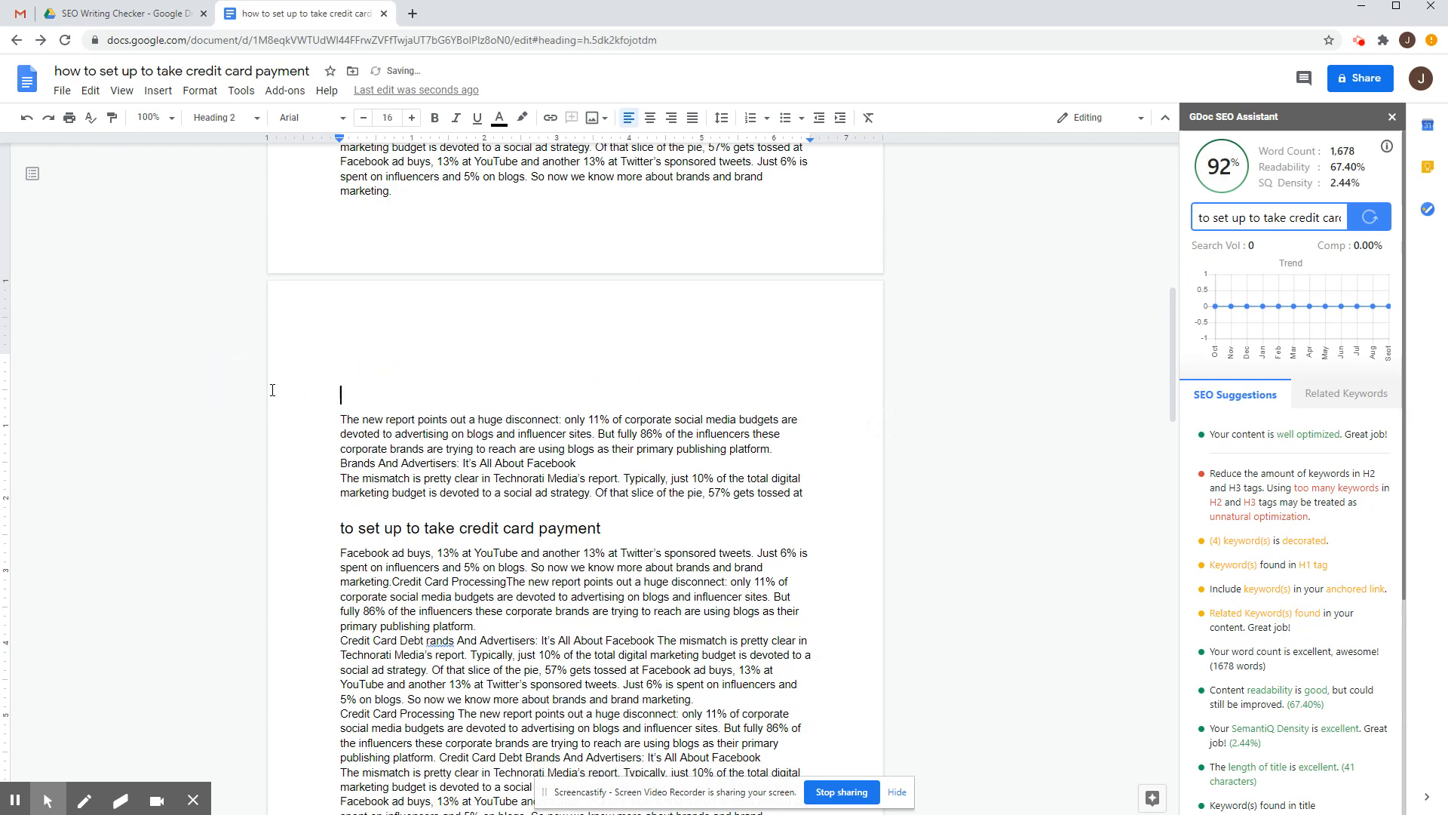
pyautogui.click(1373, 219)
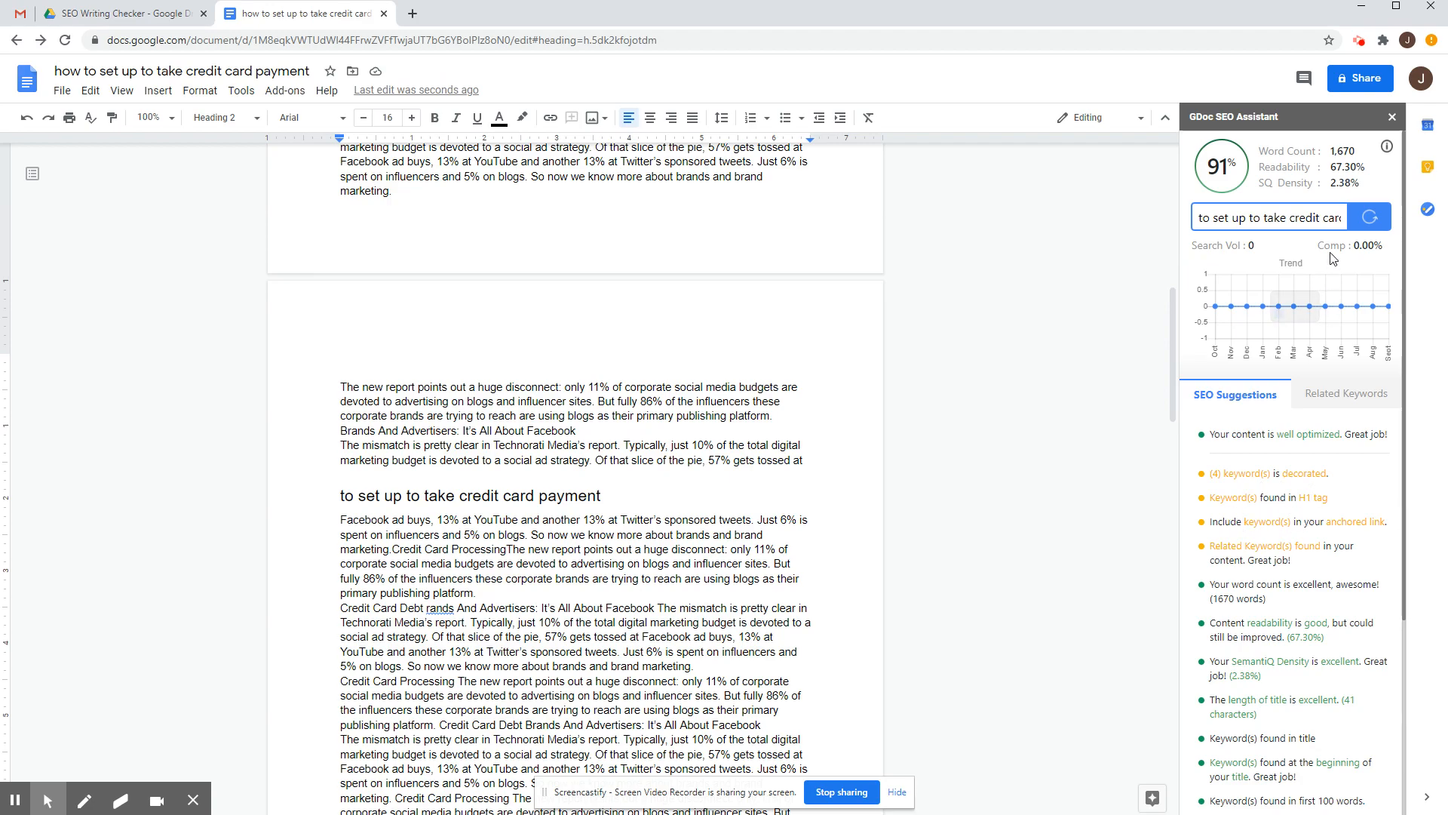
# Copy the related keyword "accepting credit card payments online" and paste it unformatted after "It's All About Facebook" on the second page
pyautogui.click(1329, 397)
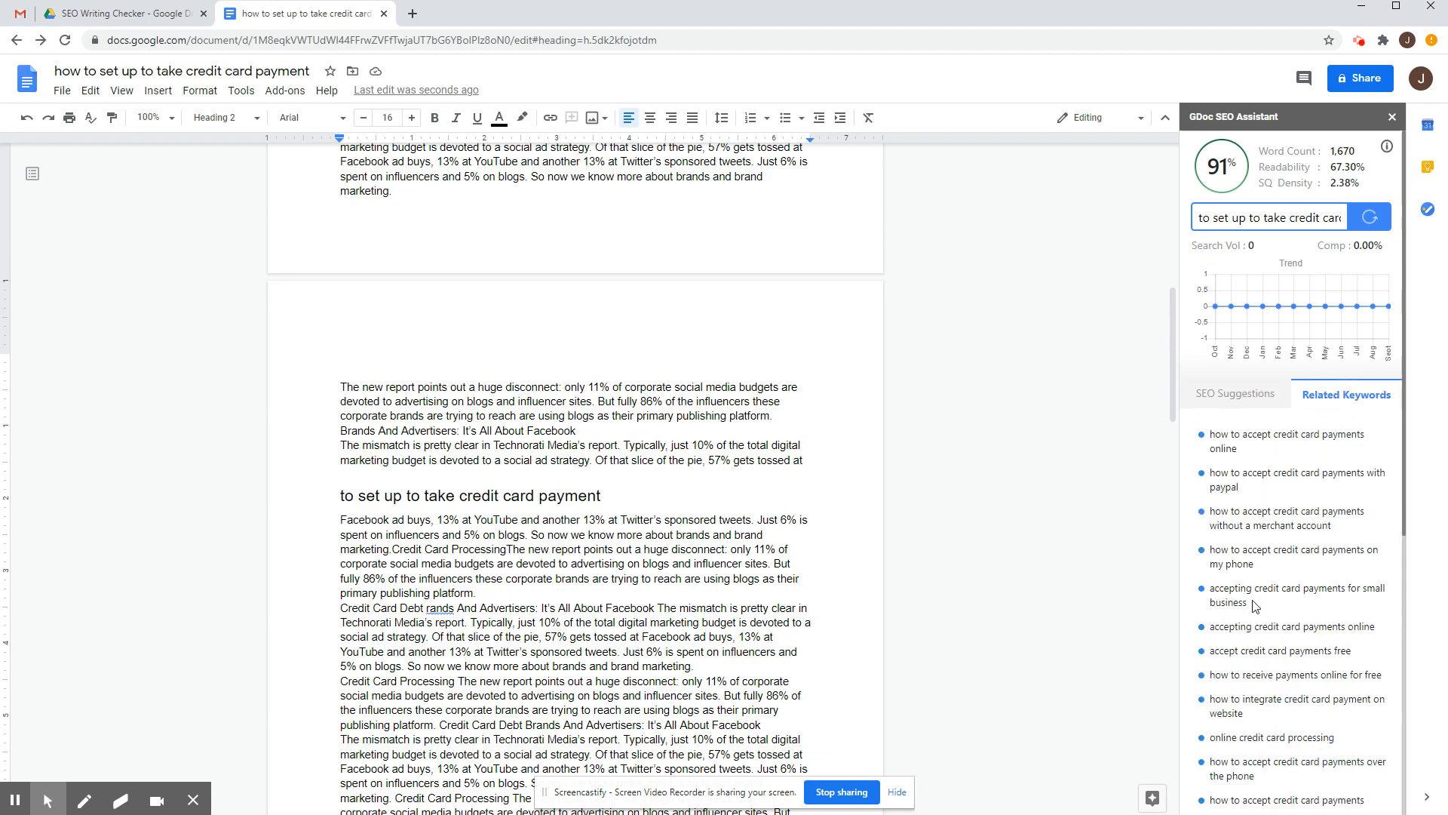
pyautogui.moveTo(1375, 628); pyautogui.dragTo(1210, 634)
pyautogui.rightClick(1210, 634)
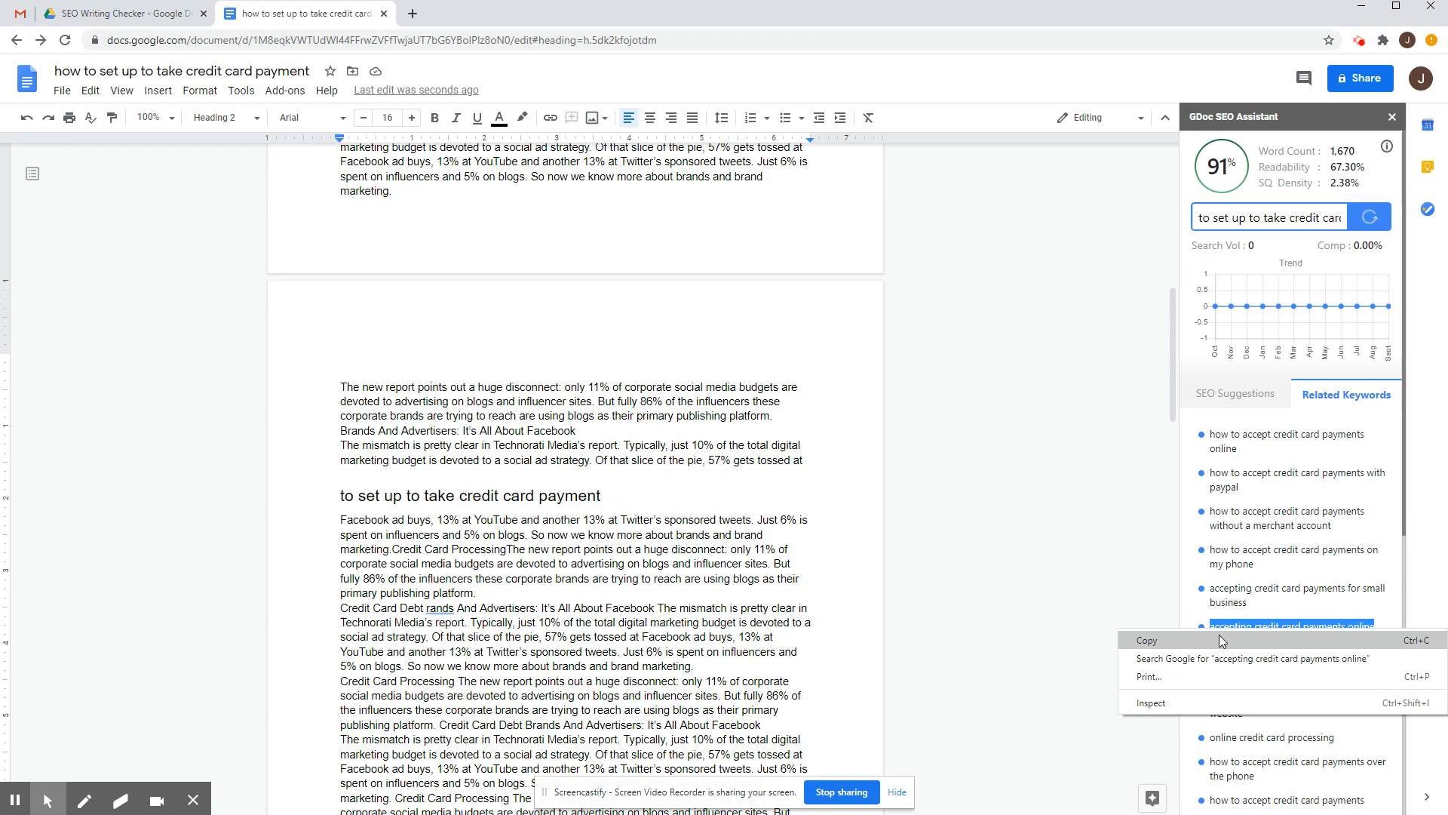
pyautogui.click(1220, 633)
pyautogui.click(664, 430)
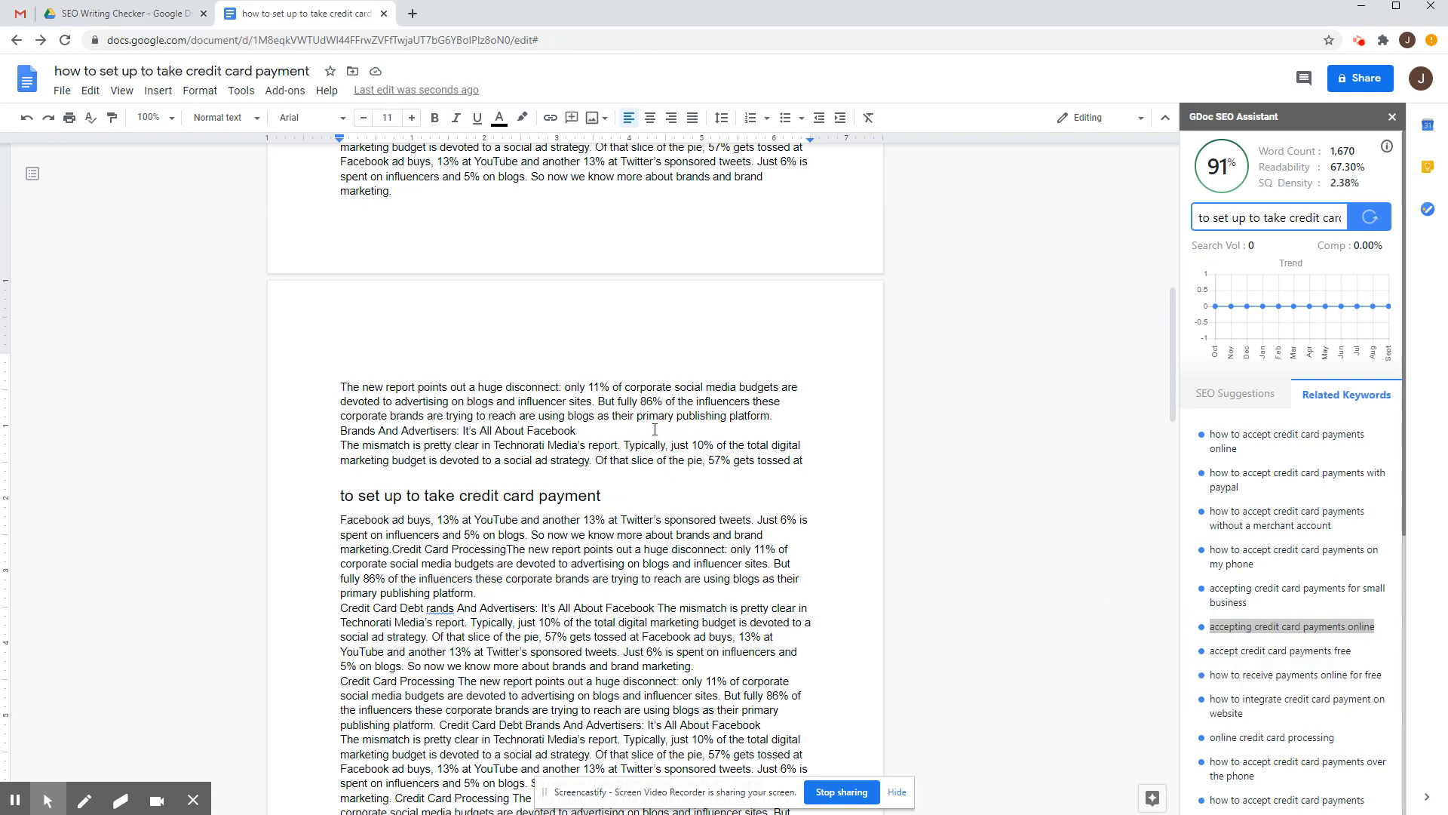
pyautogui.rightClick(655, 430)
pyautogui.click(733, 518)
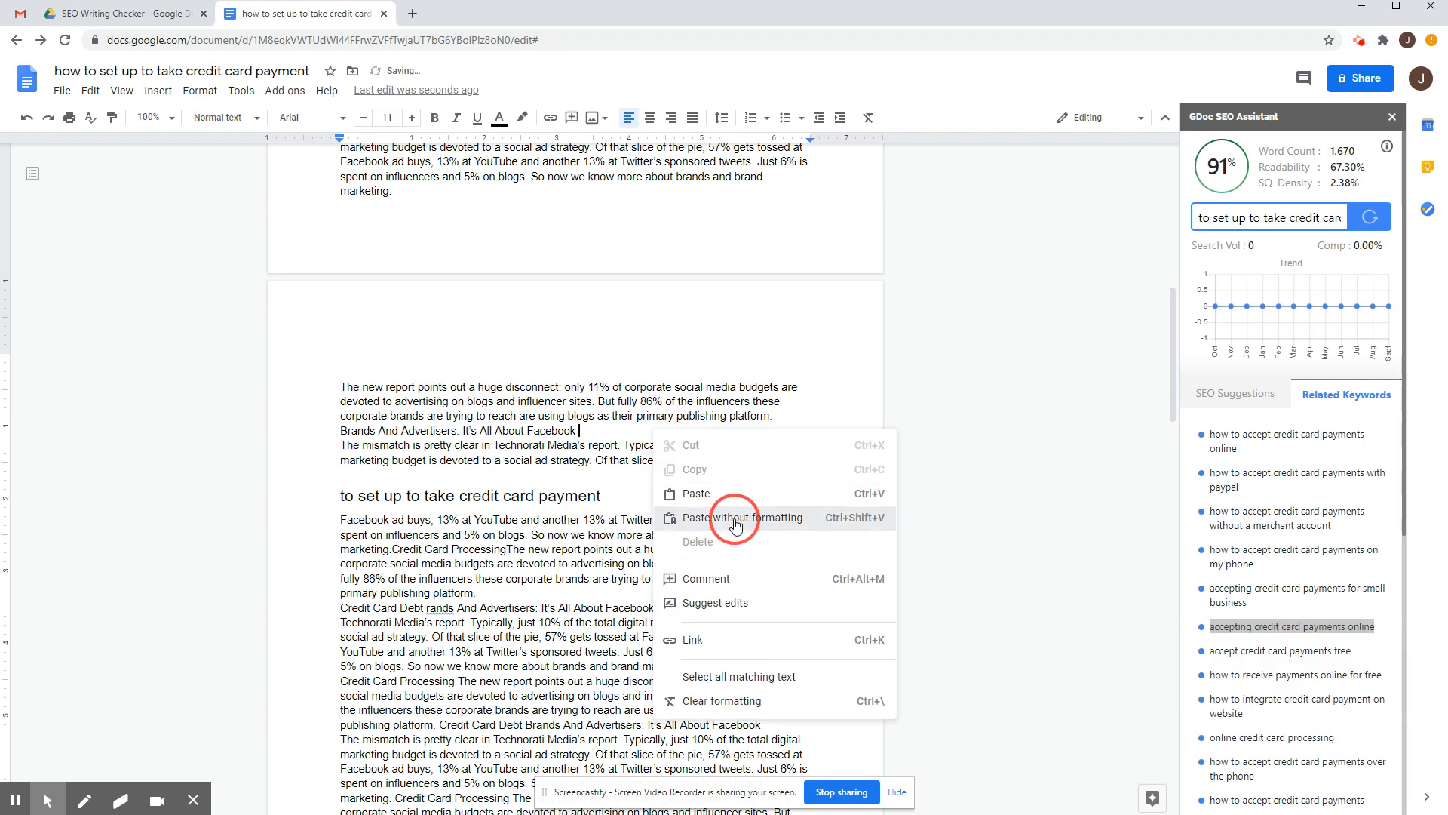
# Paste "accepting credit card payments online" after "primary publishing platform." below the Heading 2, and re-run the analysis to review the SEO suggestions
pyautogui.rightClick(609, 594)
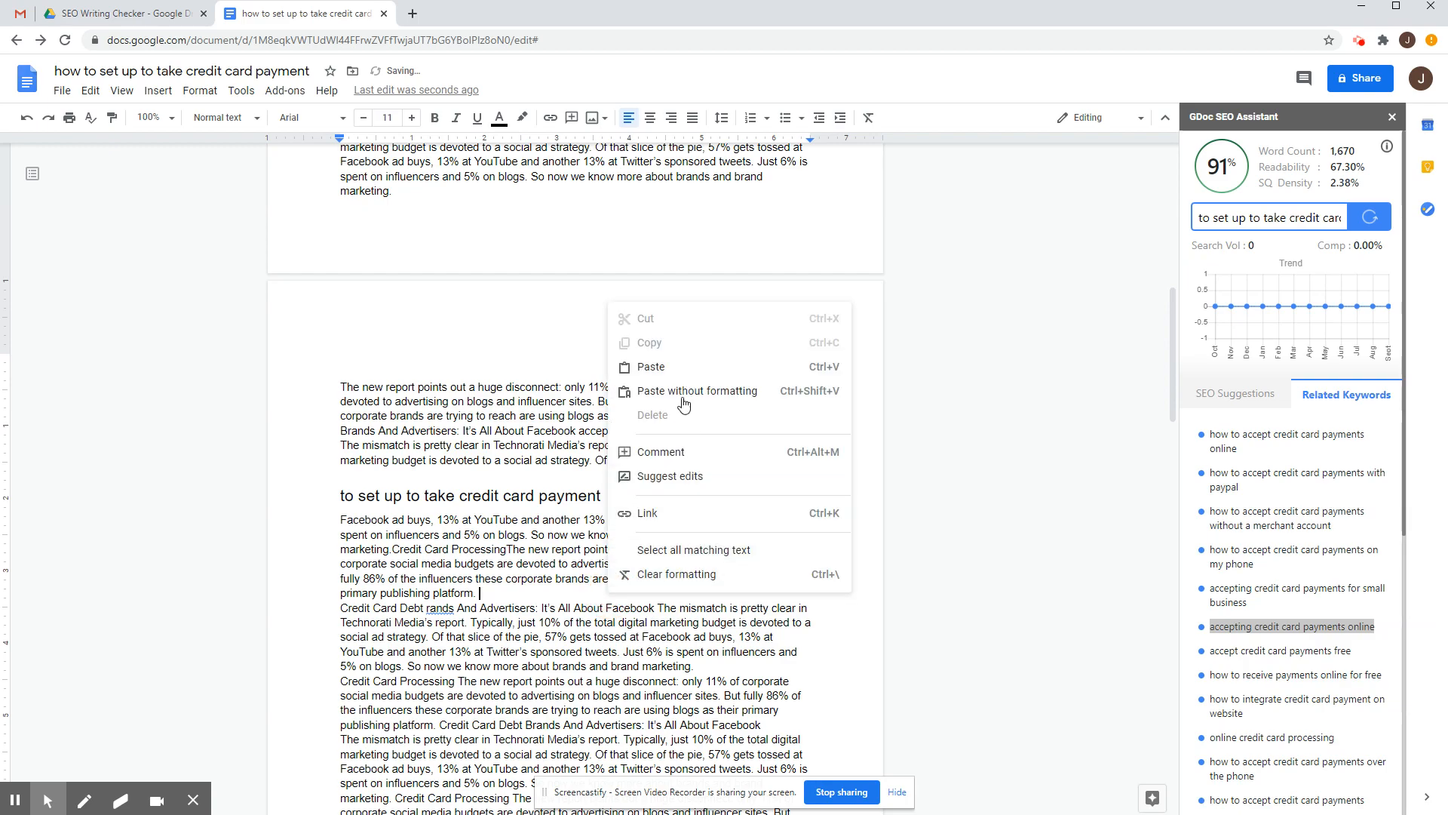
pyautogui.click(664, 366)
pyautogui.click(1370, 217)
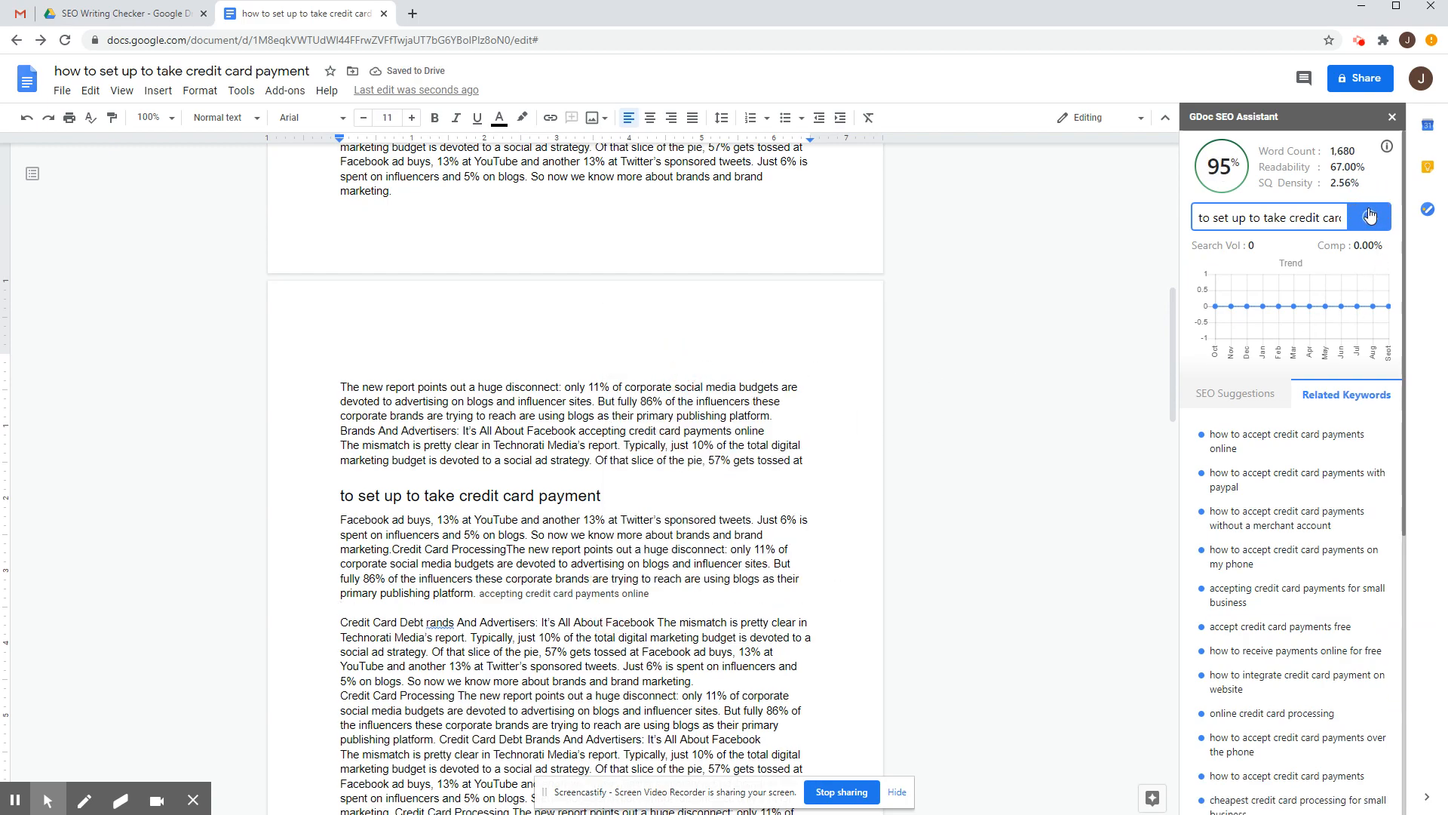
pyautogui.click(1250, 398)
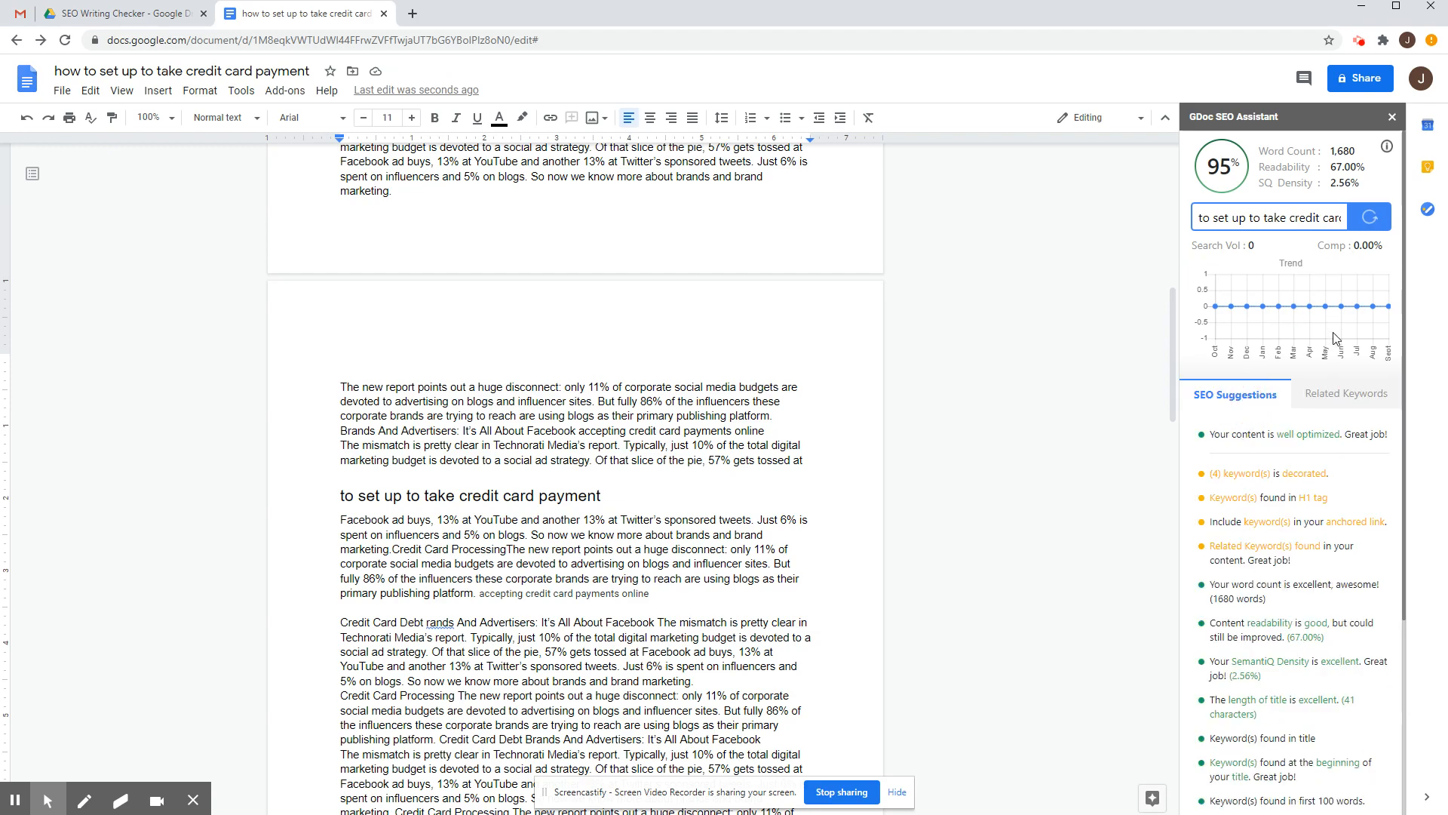
# Copy "online credit card processing" from the related keywords
pyautogui.click(1336, 397)
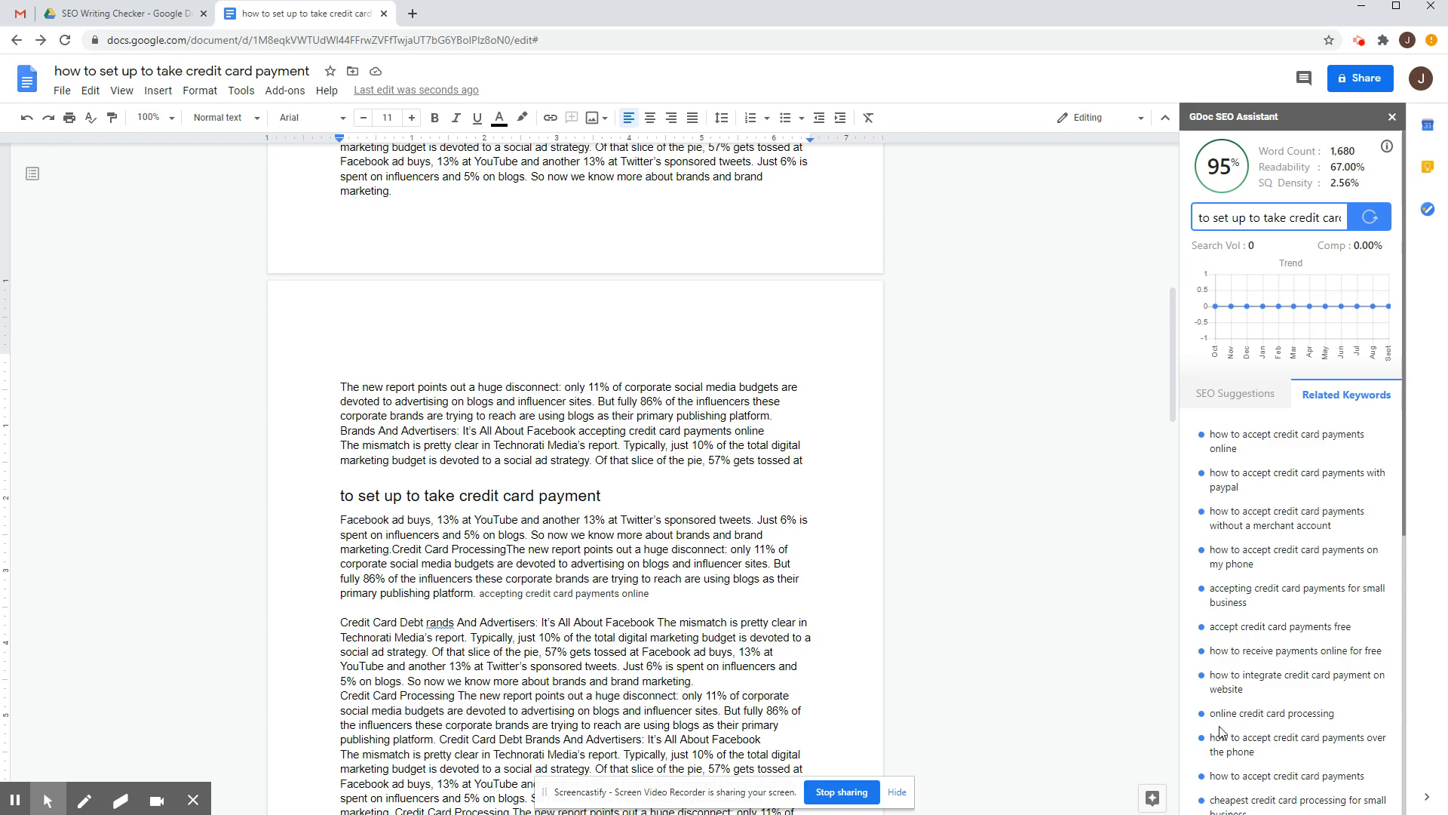
pyautogui.moveTo(1209, 714); pyautogui.dragTo(1335, 715)
pyautogui.hotkey('ctrl', 'c')
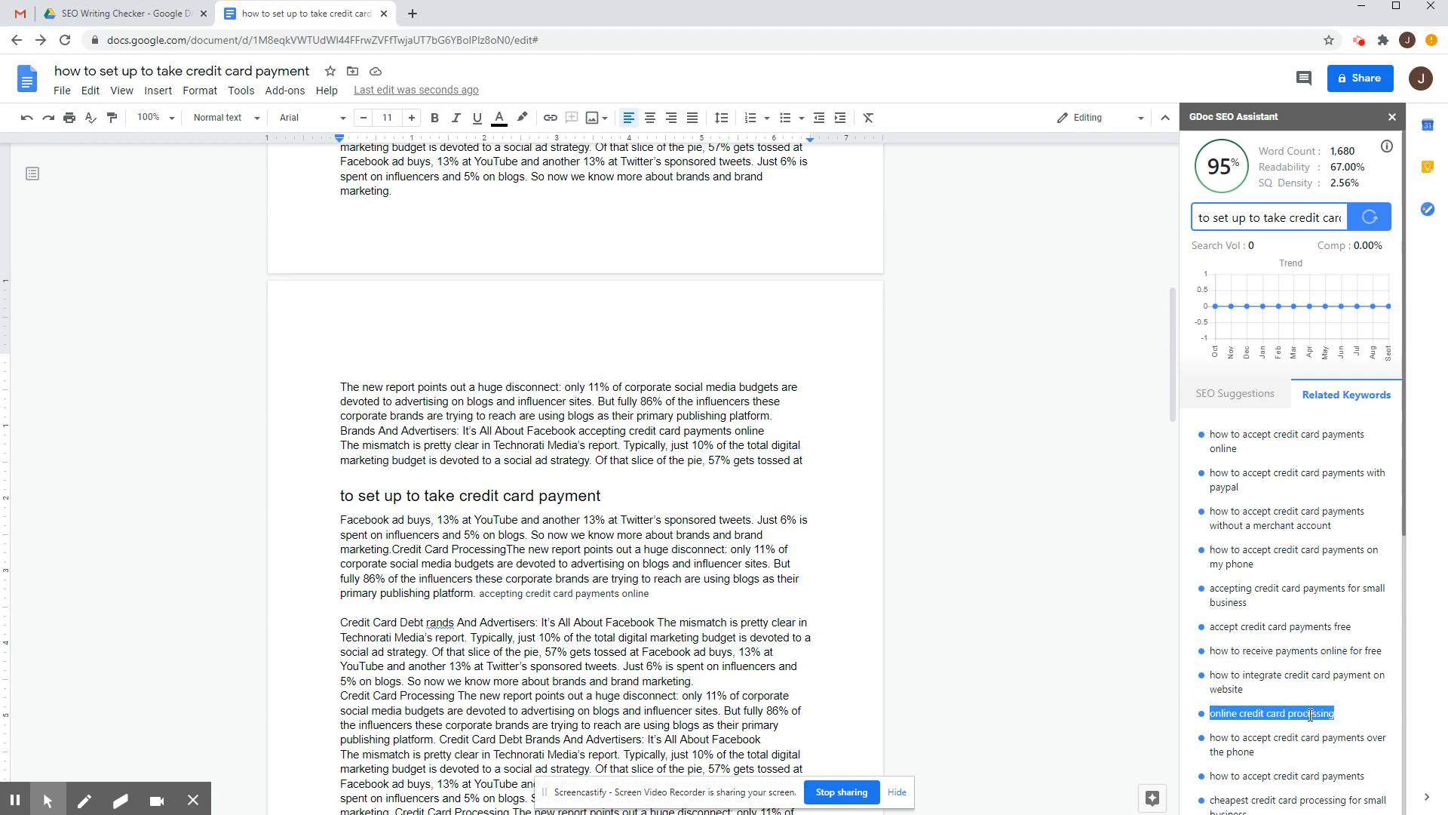
pyautogui.rightClick(1331, 715)
pyautogui.click(1304, 731)
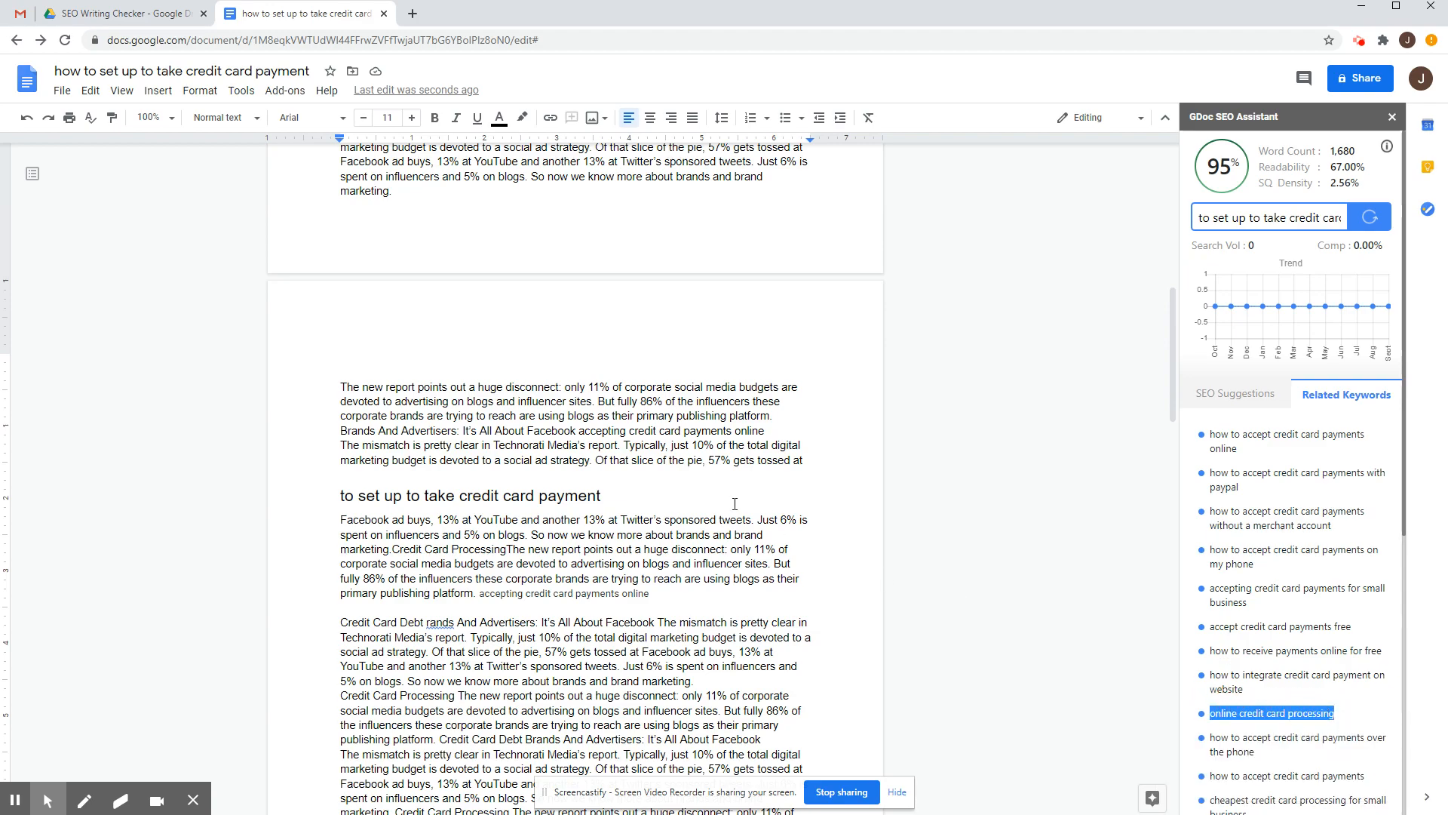
# Try pasting "online credit card processing" with its formatting after "accepting credit card payments online" in the Brands And Advertisers line, and undo the paste
pyautogui.click(782, 435)
pyautogui.rightClick(783, 435)
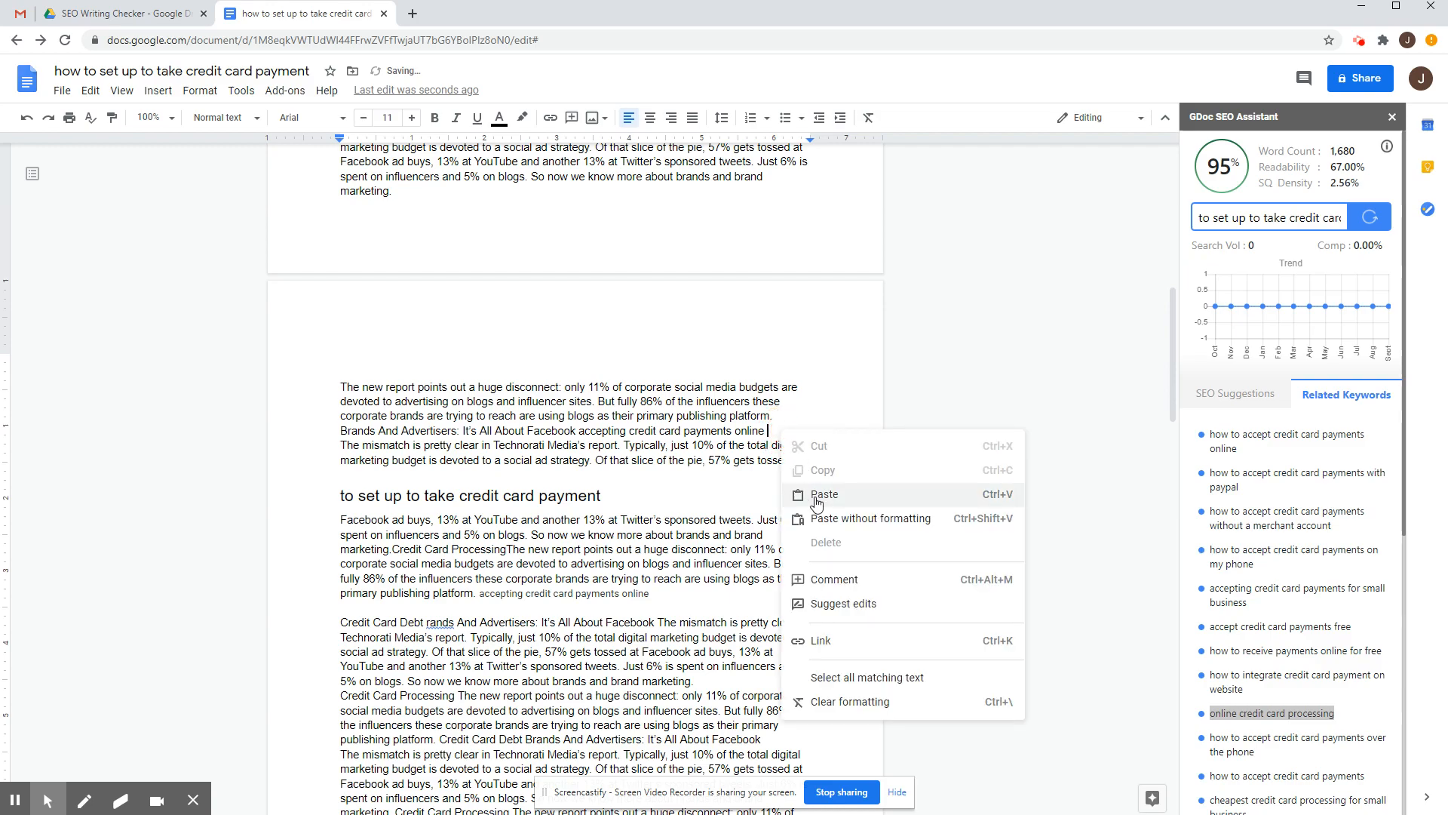
pyautogui.click(816, 494)
pyautogui.click(28, 118)
# Paste "online credit card processing" without formatting at the end of the Brands And Advertisers line and join the "The mismatch" paragraph to it
pyautogui.rightClick(770, 433)
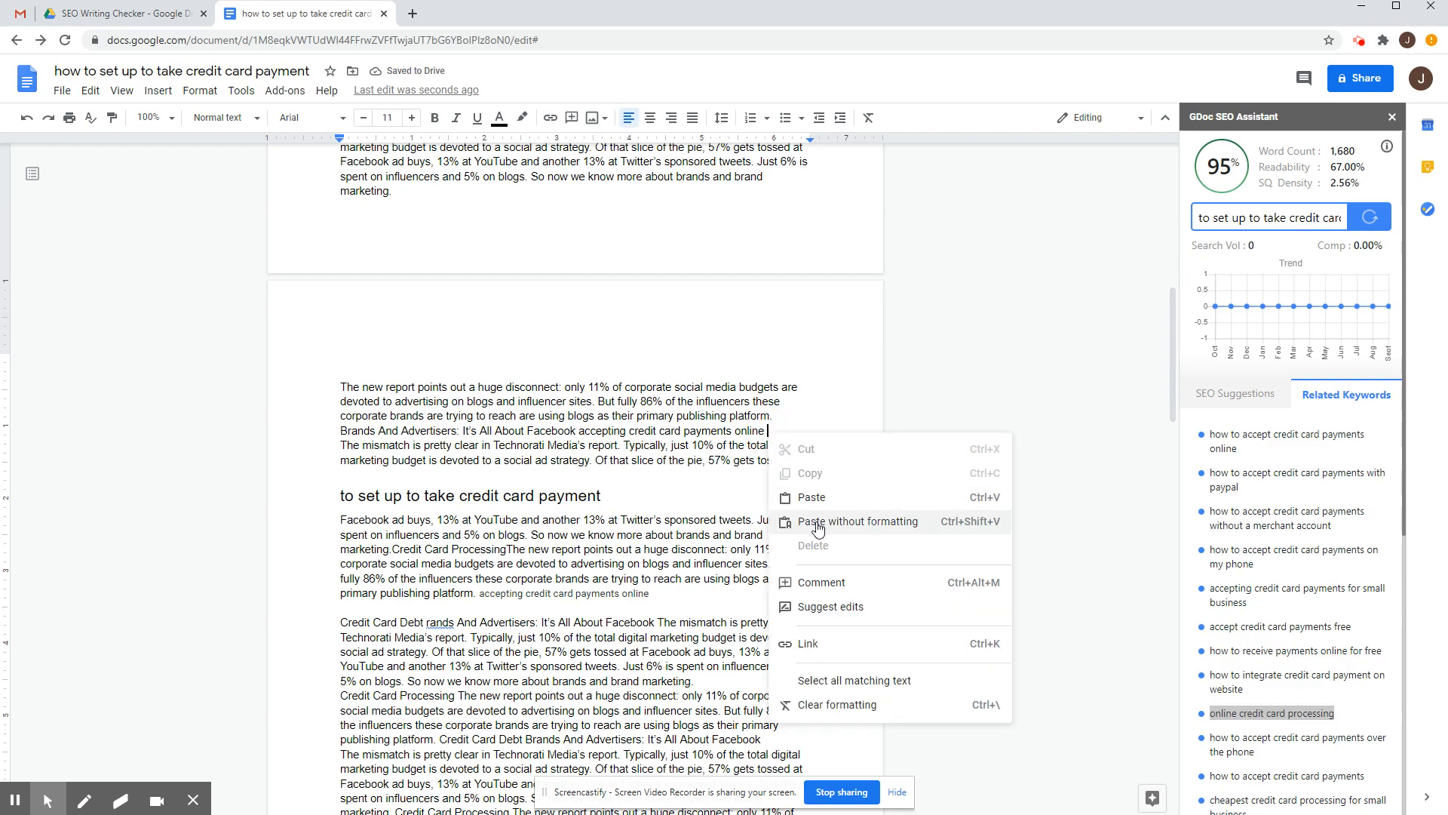
pyautogui.click(818, 523)
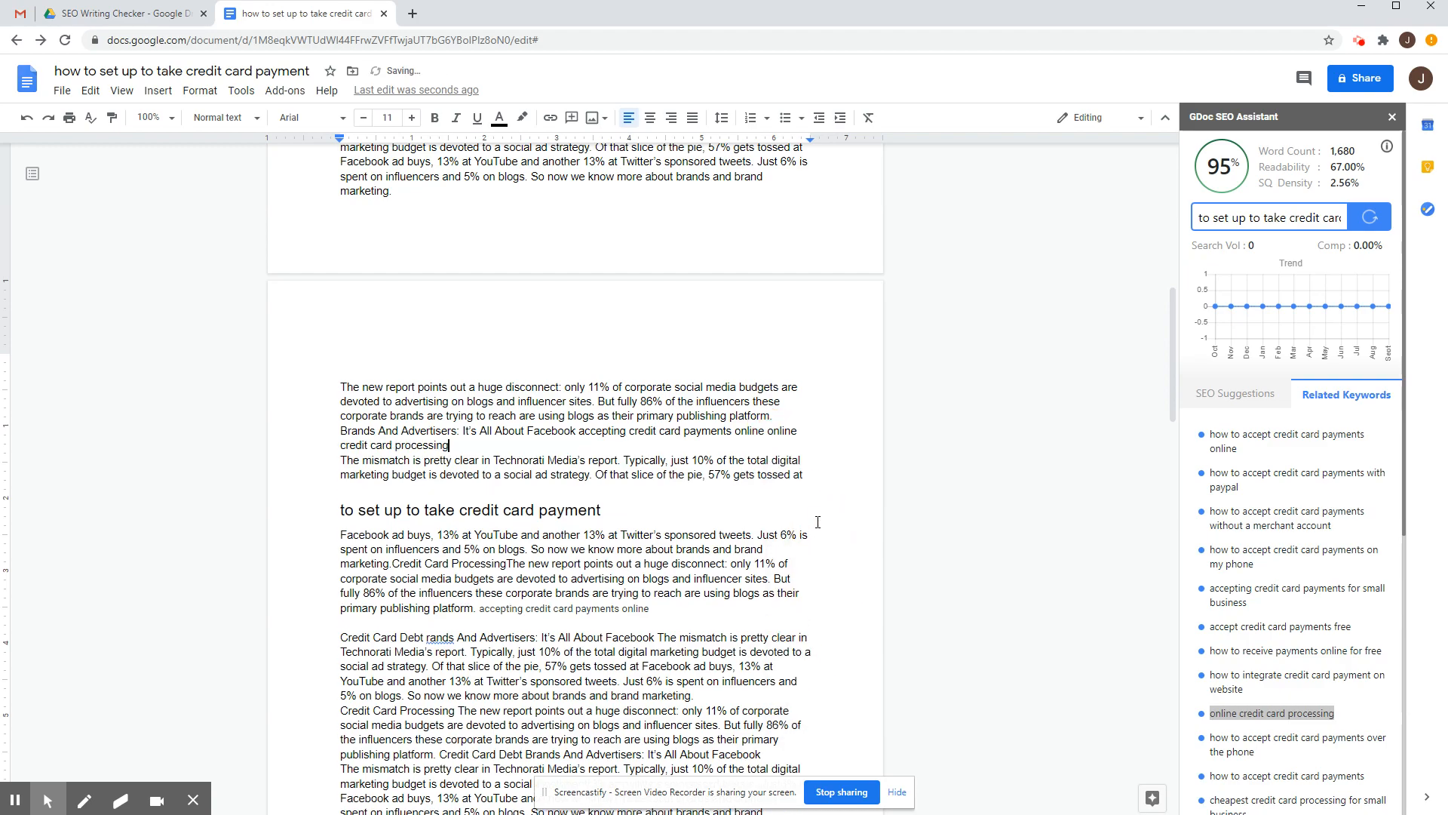
pyautogui.press('Delete')
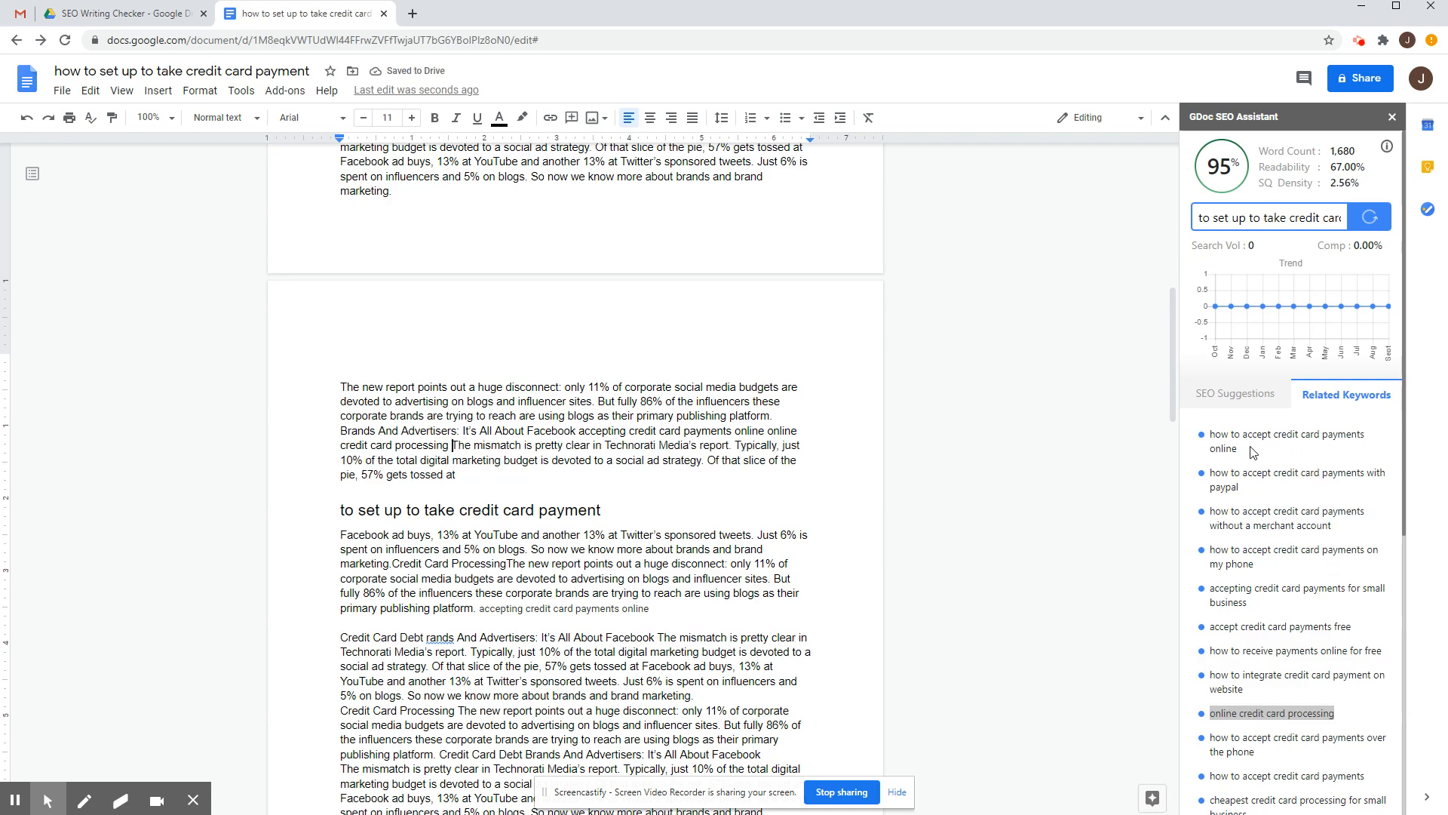
# Re-run the SEO analysis and copy "cheapest credit card processing for small business" from the related keywords
pyautogui.click(1235, 393)
pyautogui.click(1370, 218)
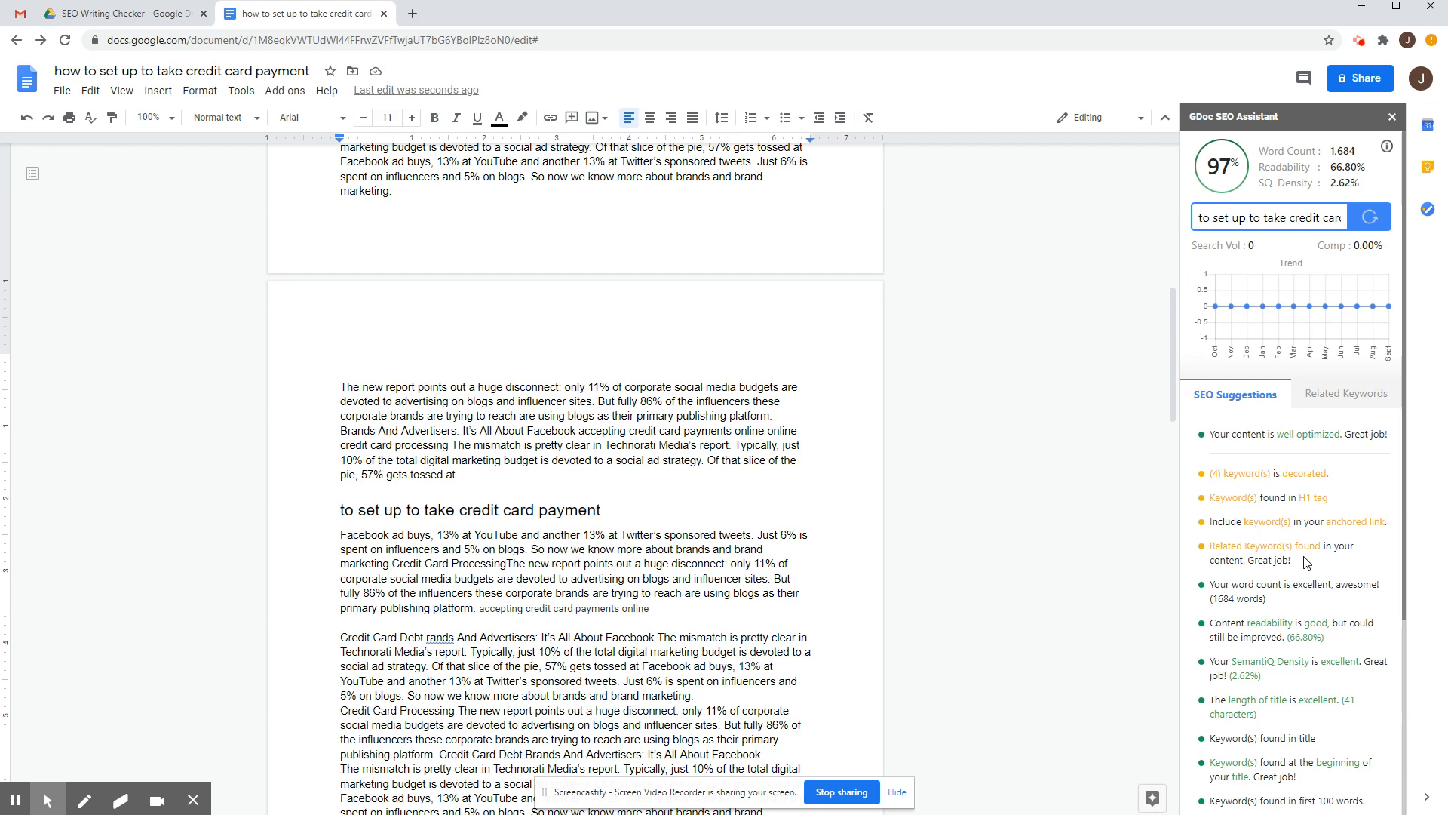
pyautogui.click(1335, 394)
pyautogui.scroll(-5, 1291, 594)
pyautogui.scroll(1, 1291, 594)
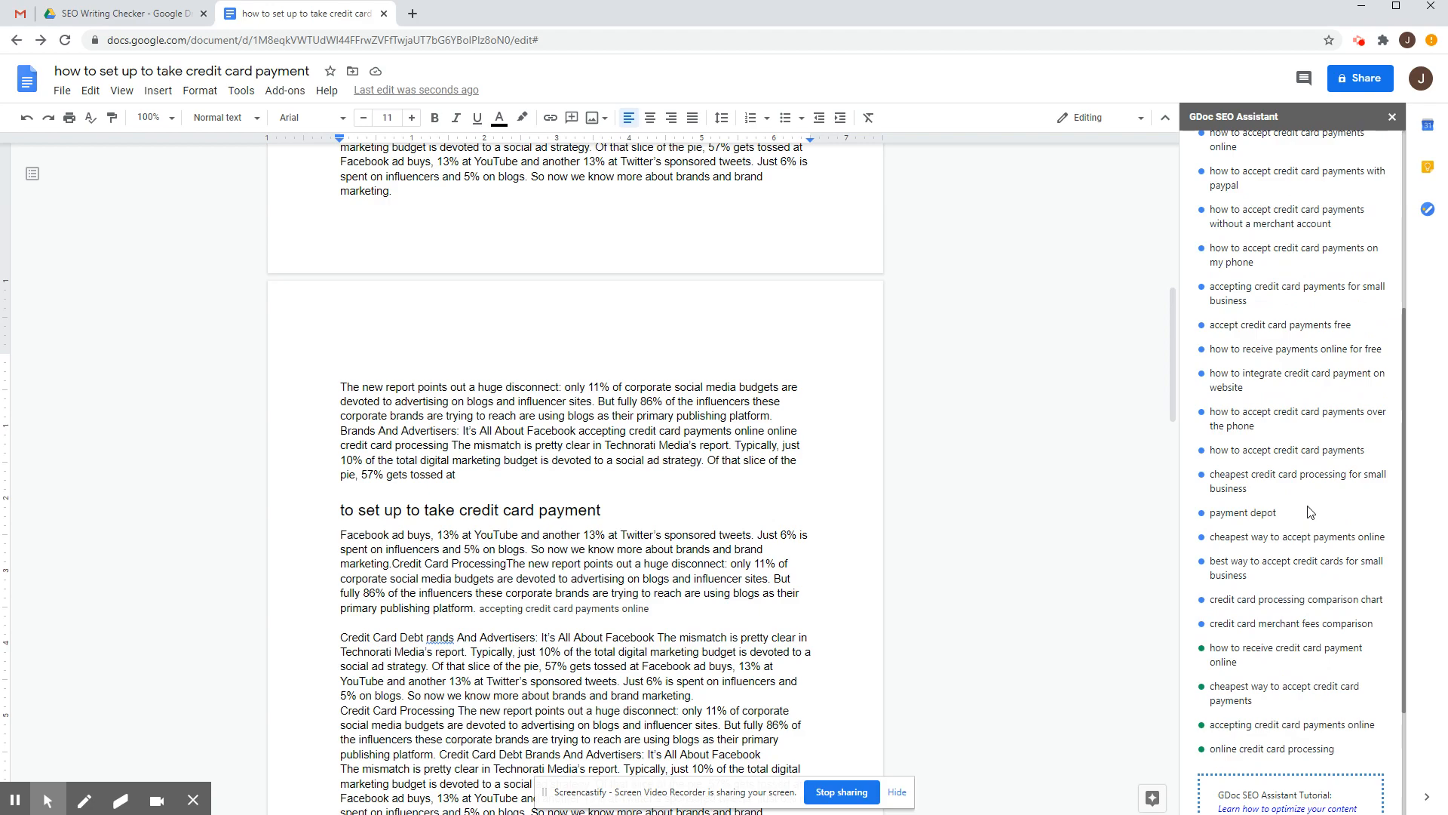
pyautogui.tripleClick(1220, 477)
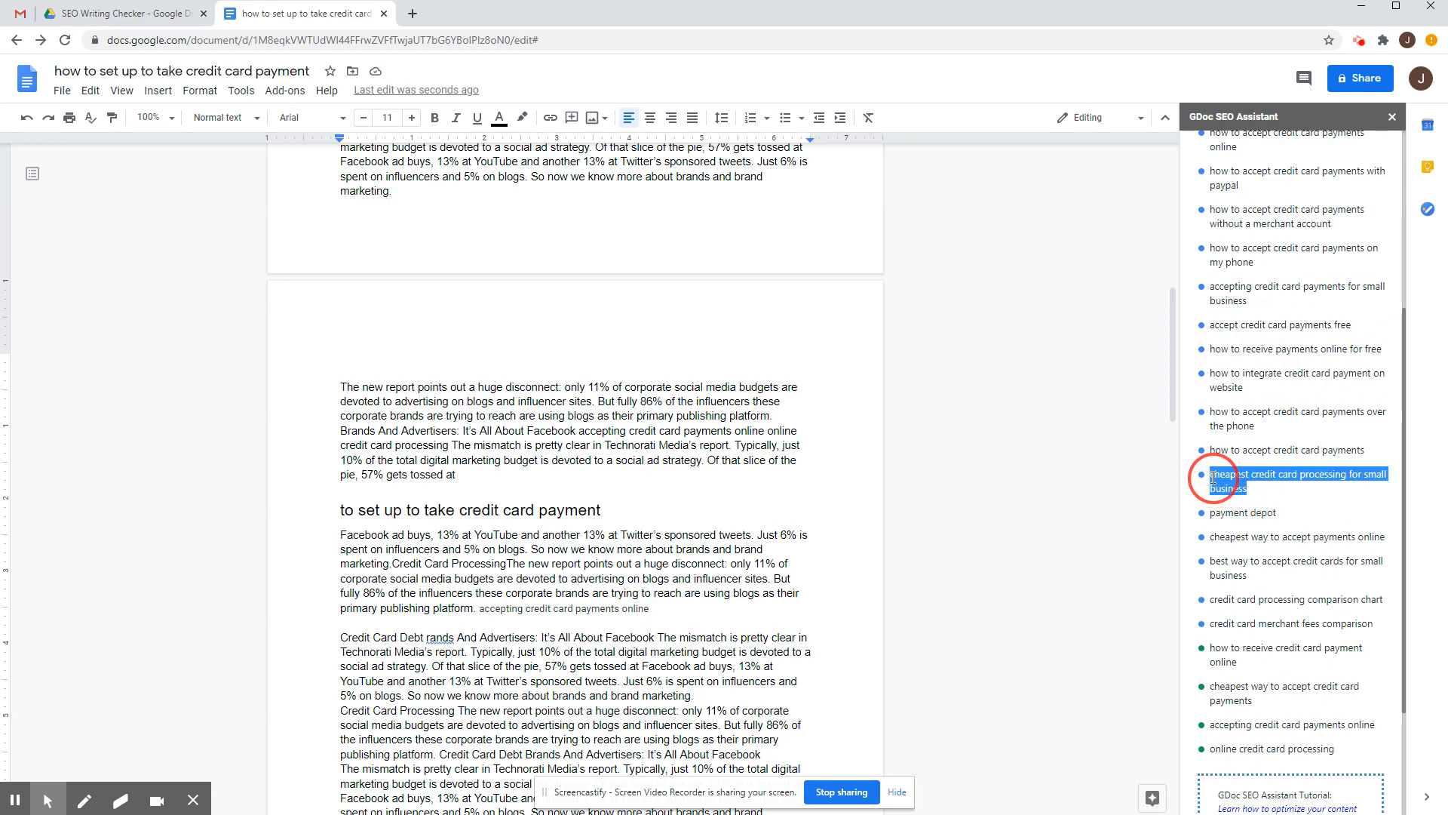
pyautogui.rightClick(1220, 487)
pyautogui.click(1241, 500)
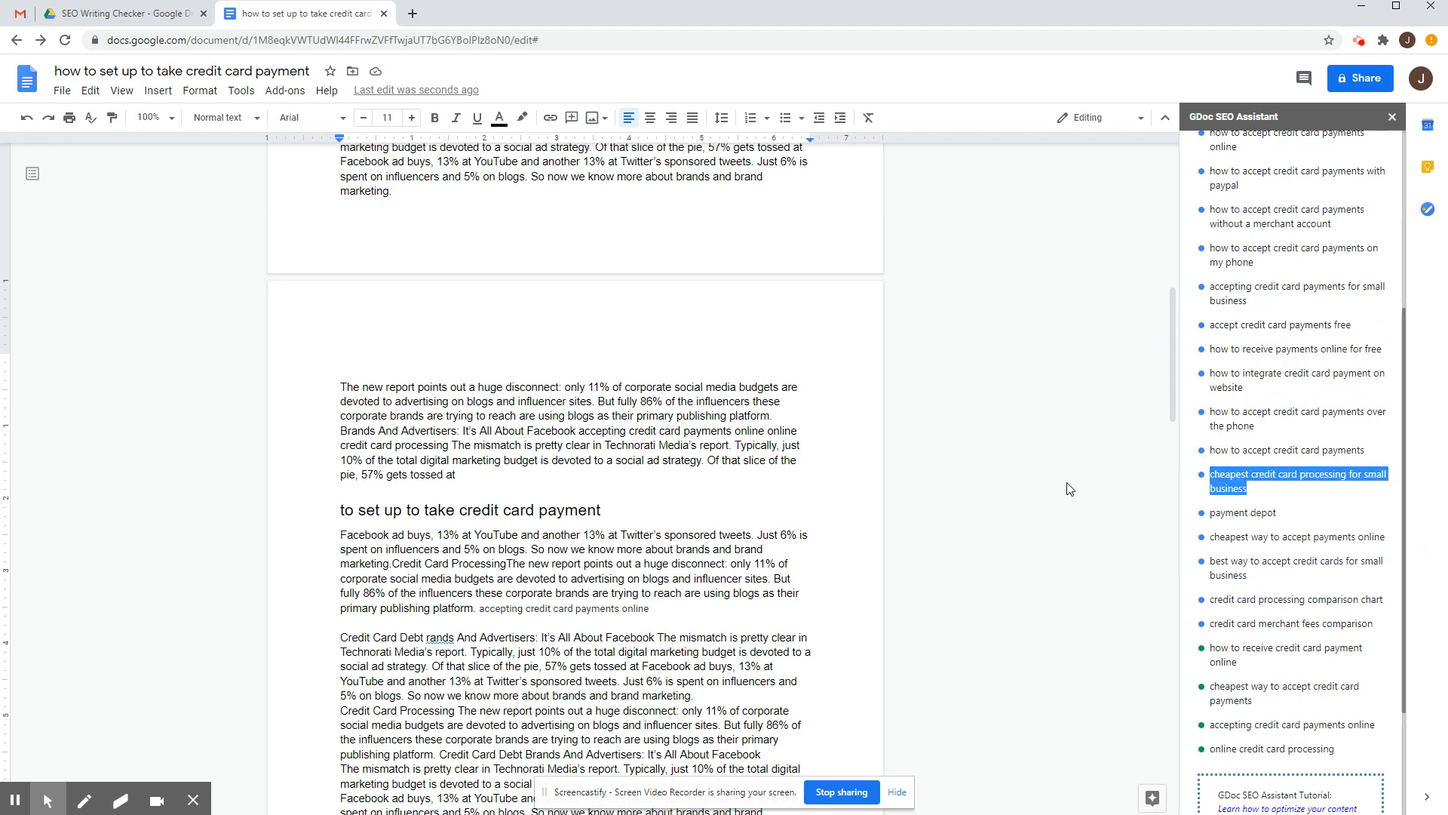
# Try pasting the copied keyword with its formatting after "57% gets tossed at" above the Heading 2, and undo the paste
pyautogui.click(549, 468)
pyautogui.click(484, 473)
pyautogui.rightClick(481, 476)
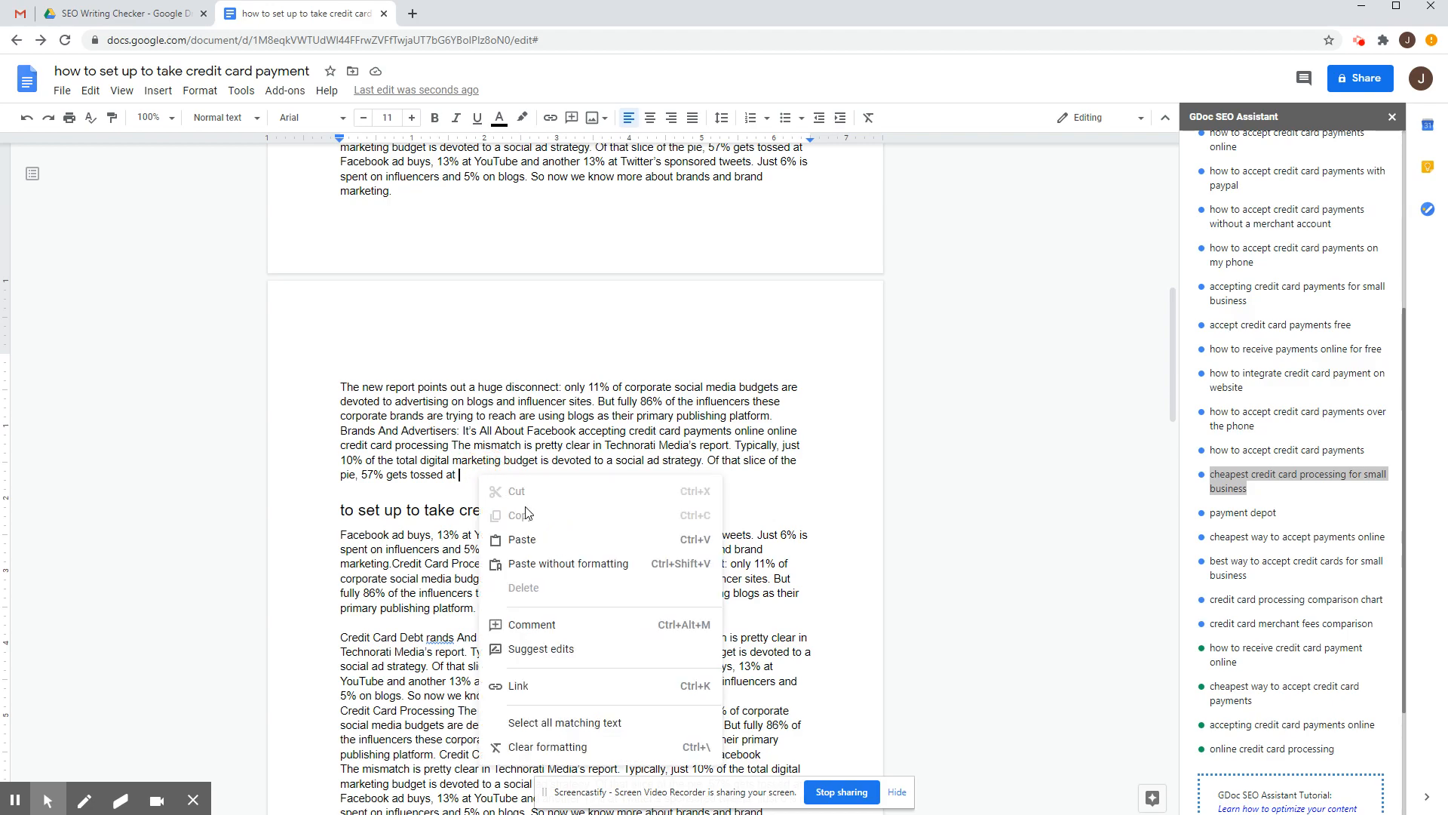
pyautogui.click(526, 541)
pyautogui.rightClick(507, 476)
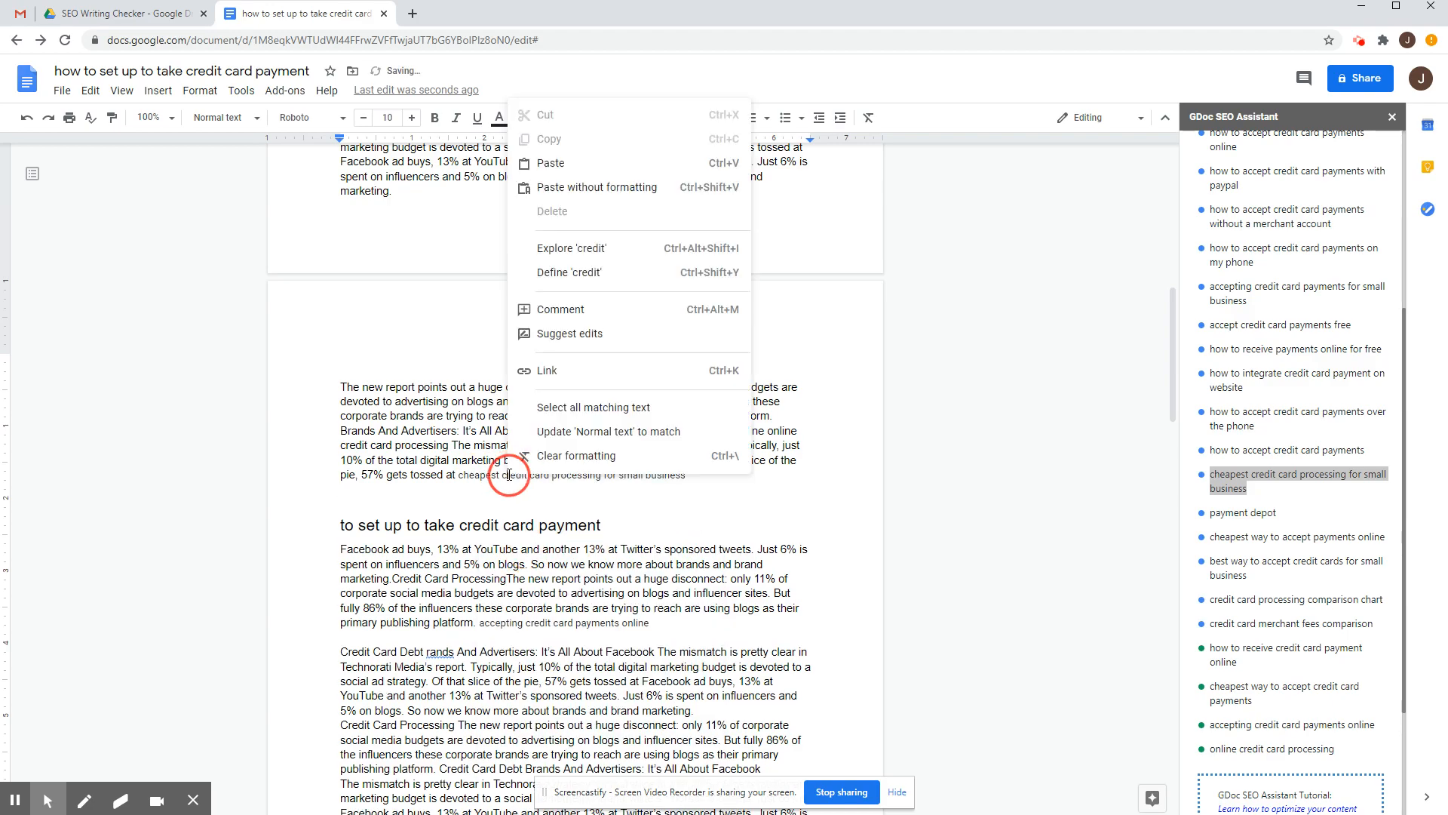
pyautogui.click(27, 117)
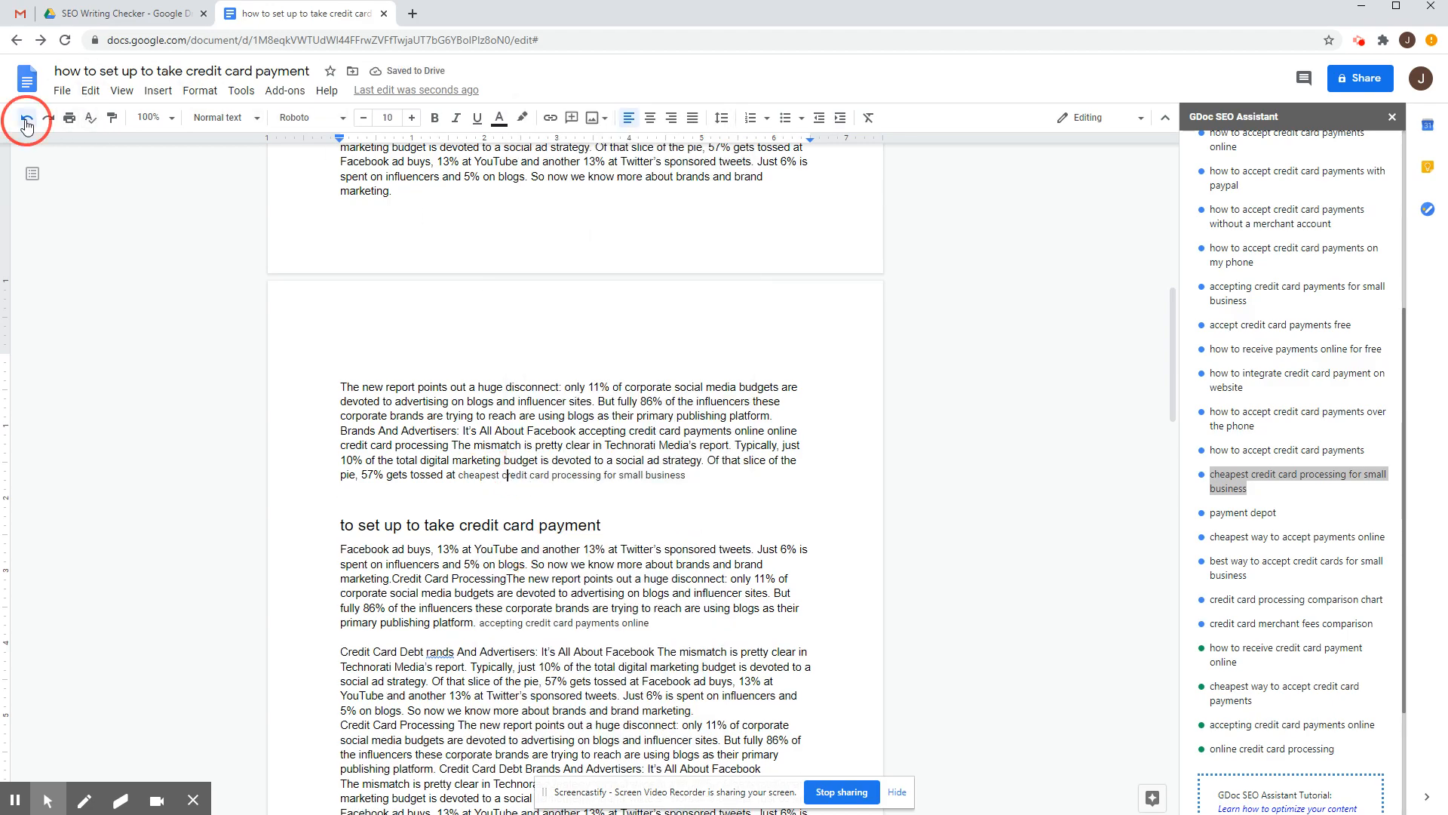
# Paste "cheapest credit card processing for small business" without formatting after "57% gets tossed at", and re-run the analysis to review the SEO suggestions
pyautogui.rightClick(473, 478)
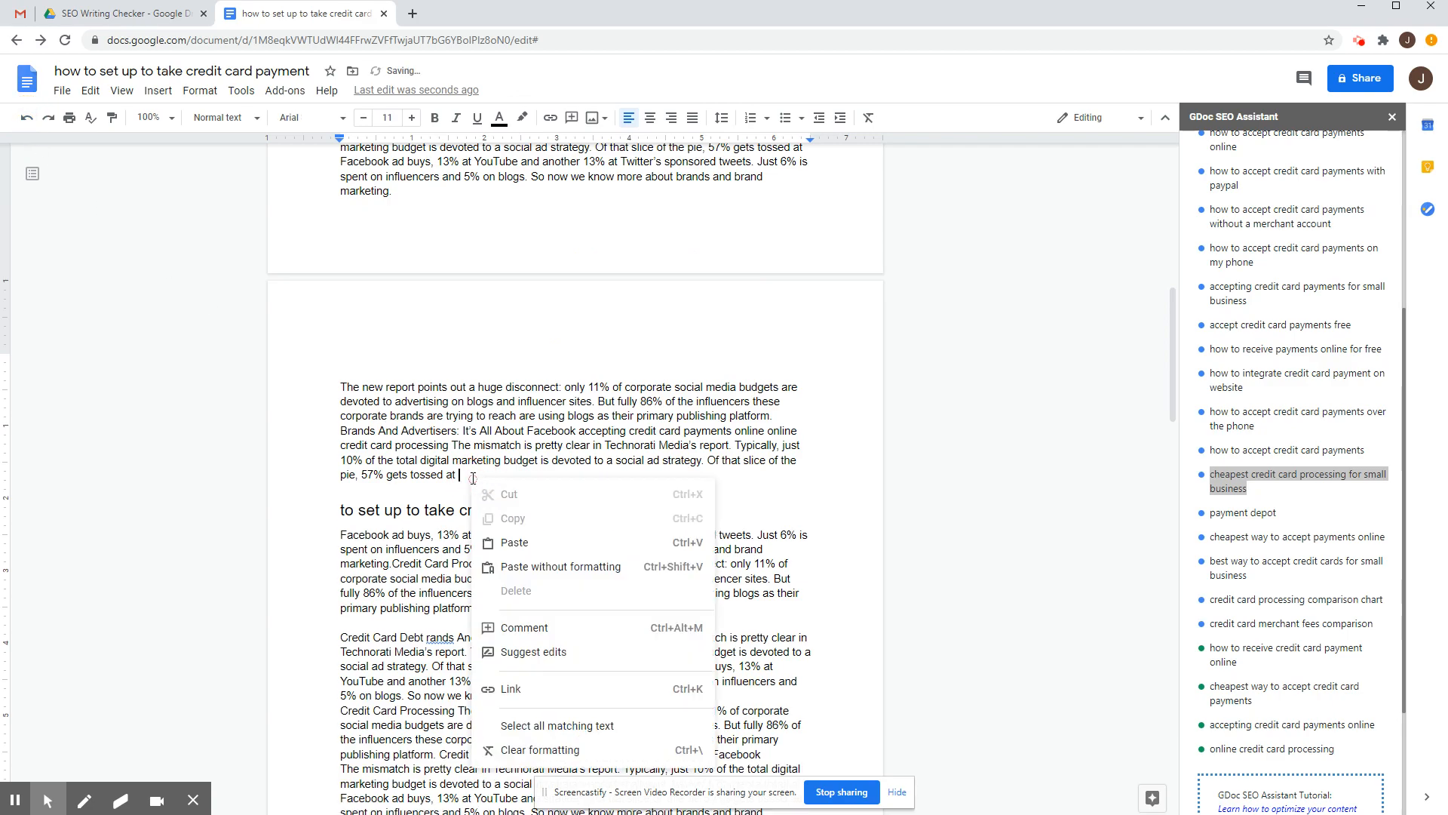
pyautogui.click(520, 564)
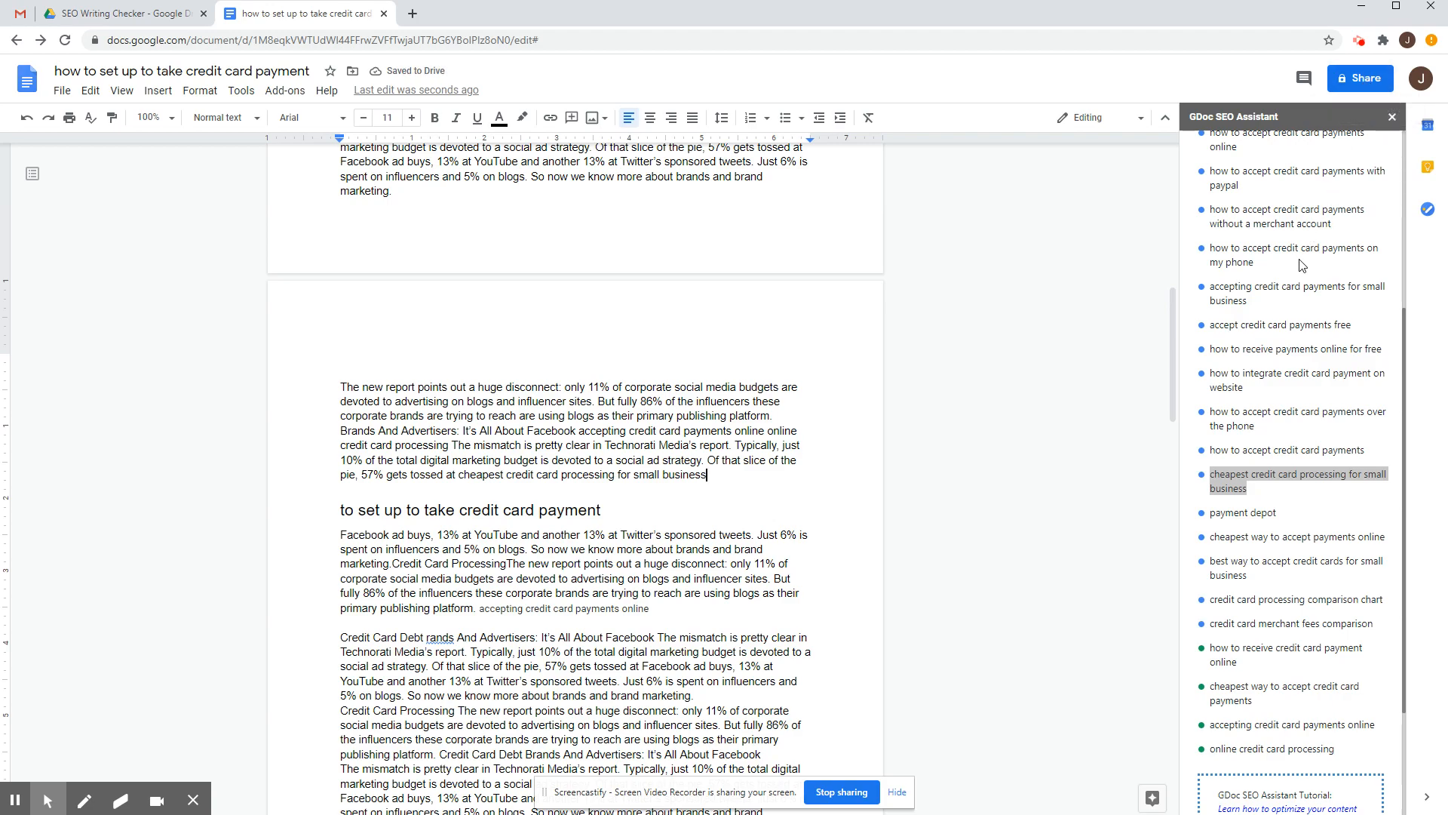
pyautogui.scroll(4, 1304, 264)
pyautogui.click(1370, 218)
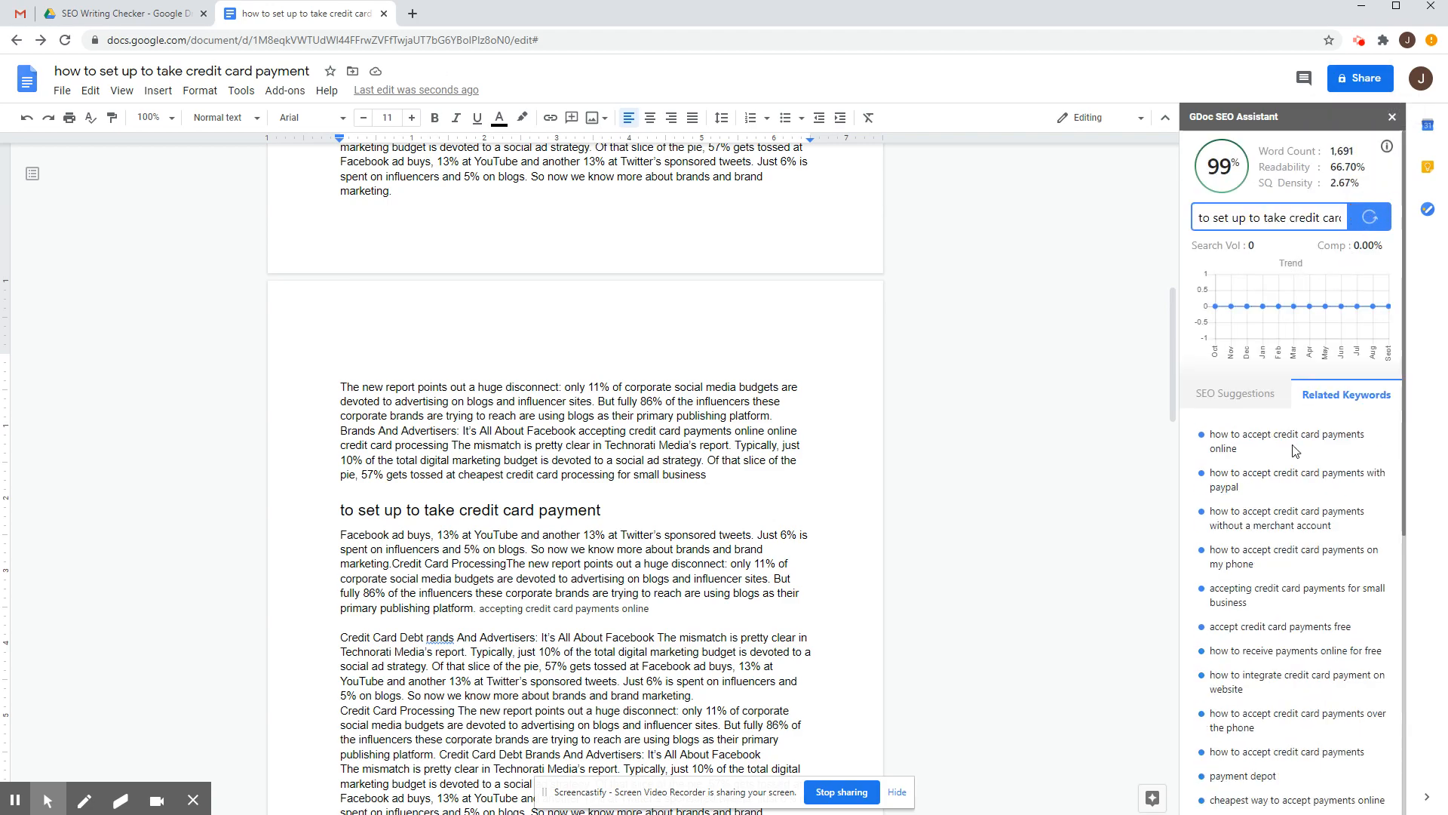
pyautogui.click(1243, 400)
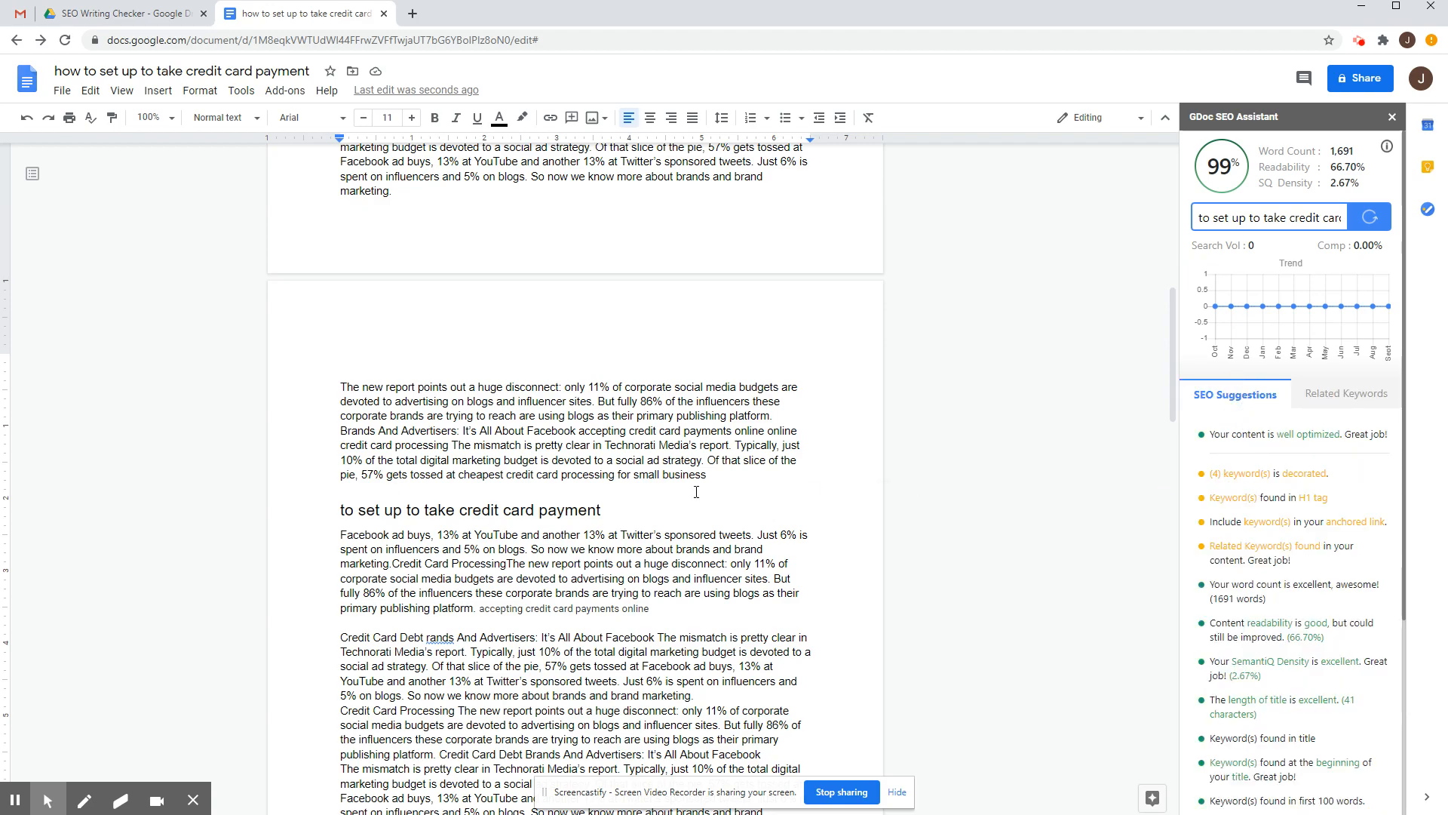
# Italicize "how to set up to take credit card payment" after "2013" near the document's start, and re-run the SEO analysis
pyautogui.scroll(9, 701, 491)
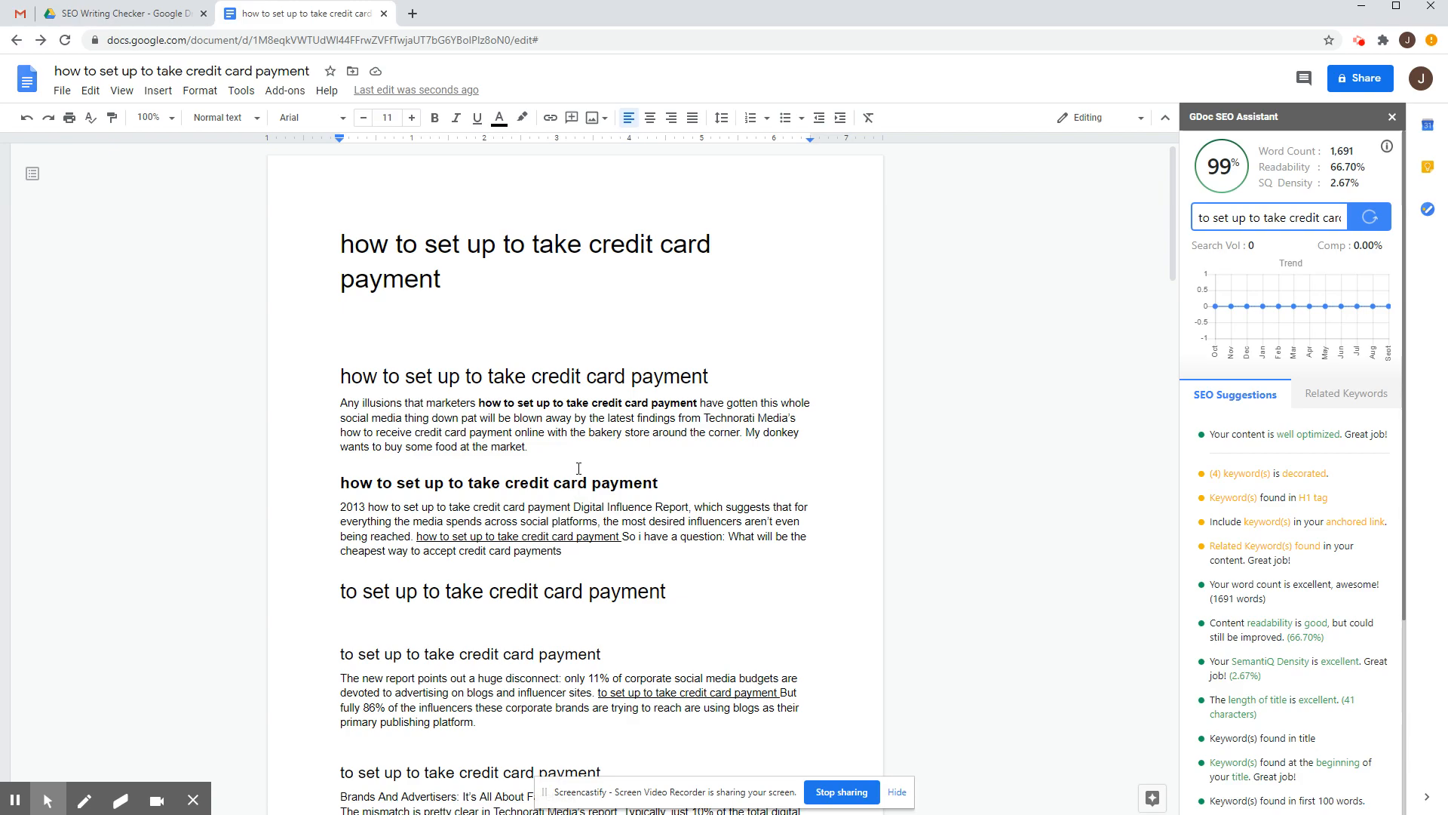
pyautogui.scroll(-2, 579, 468)
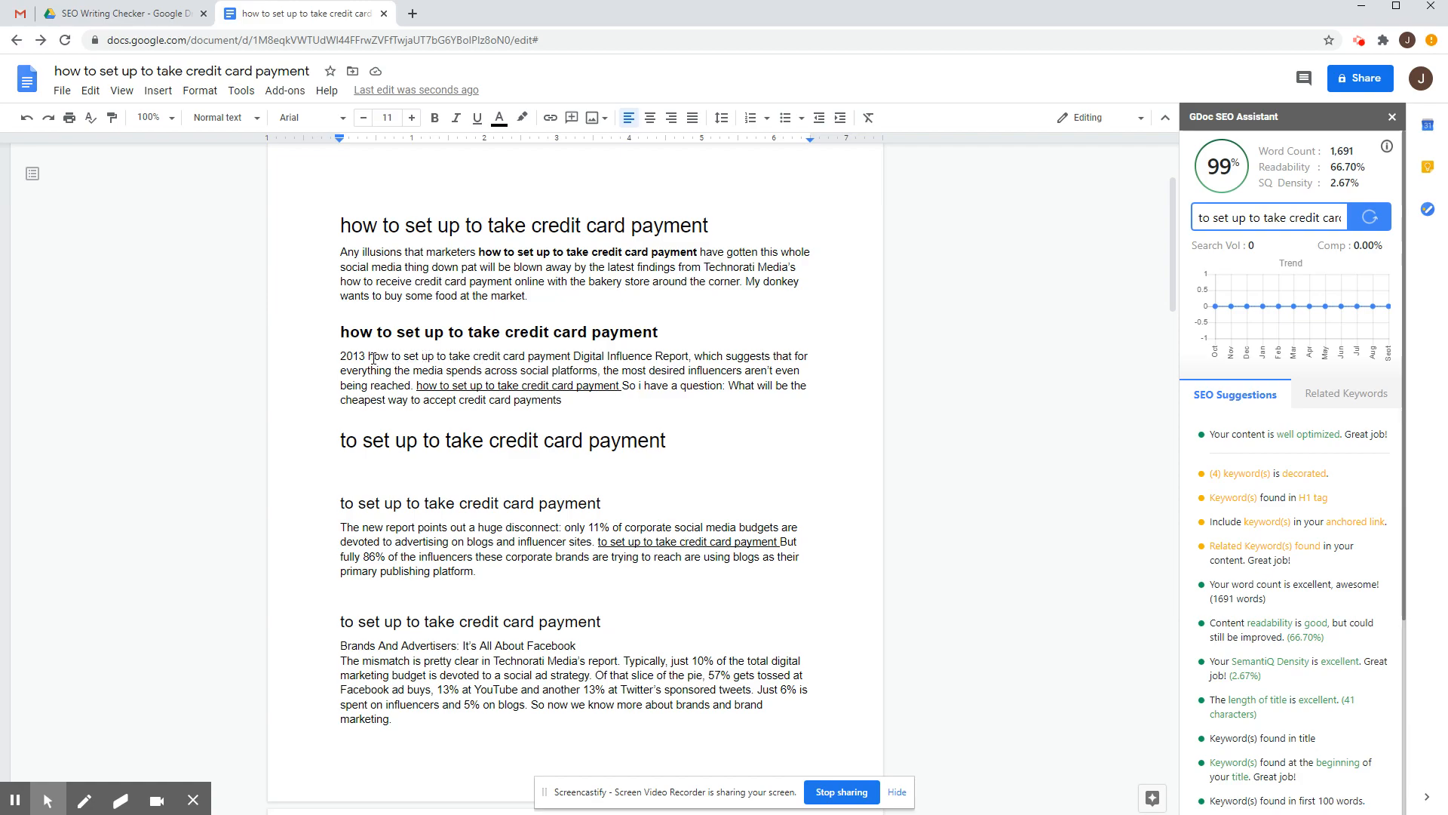
pyautogui.moveTo(370, 358); pyautogui.dragTo(570, 359)
pyautogui.click(455, 118)
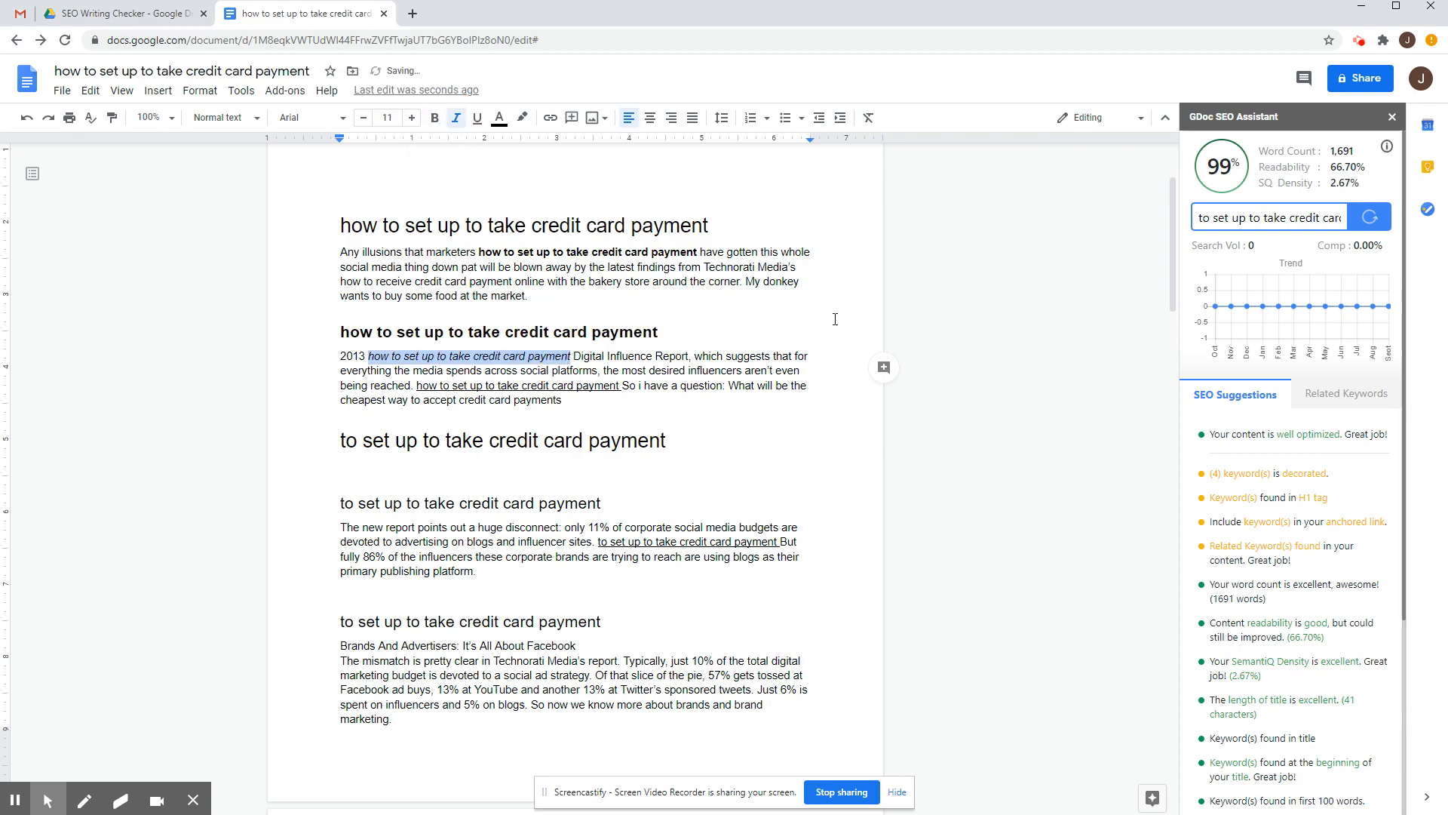
pyautogui.click(1371, 218)
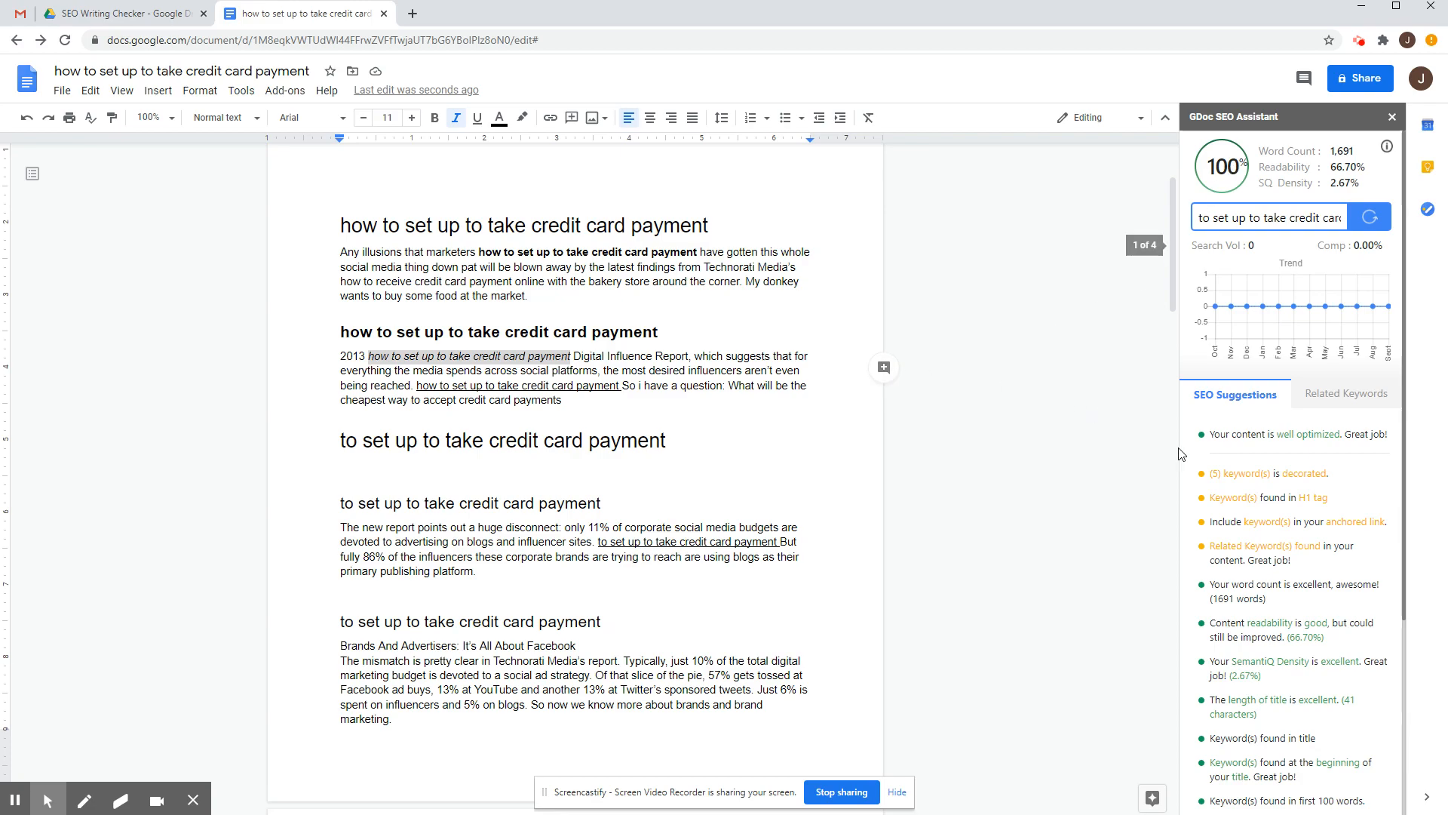
# Review the full list of SEO suggestions for the article in the GDoc SEO Assistant
pyautogui.moveTo(1209, 435); pyautogui.dragTo(1388, 436)
pyautogui.click(1337, 434)
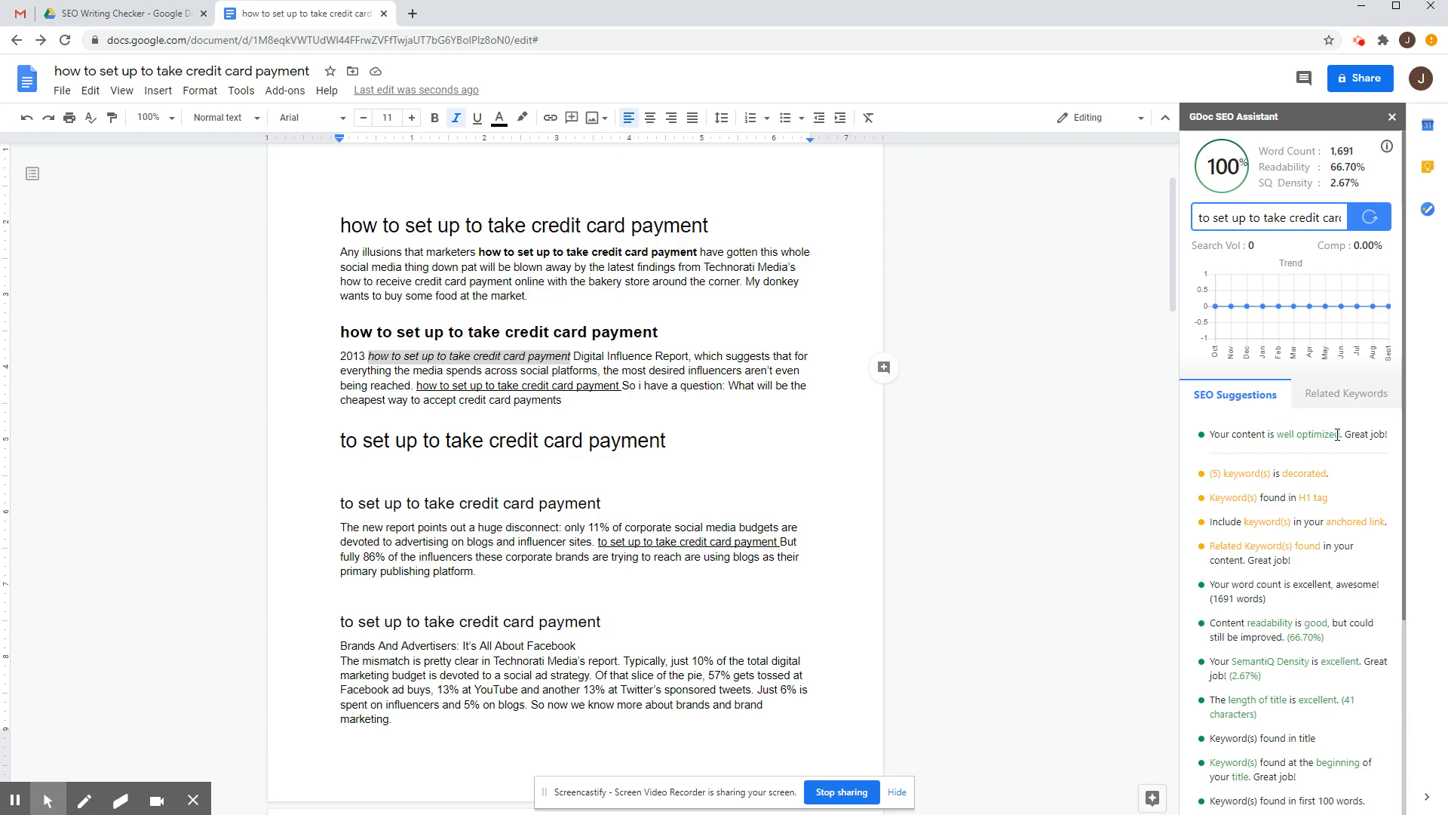
pyautogui.scroll(-5, 1337, 435)
pyautogui.scroll(5, 1338, 452)
pyautogui.click(711, 397)
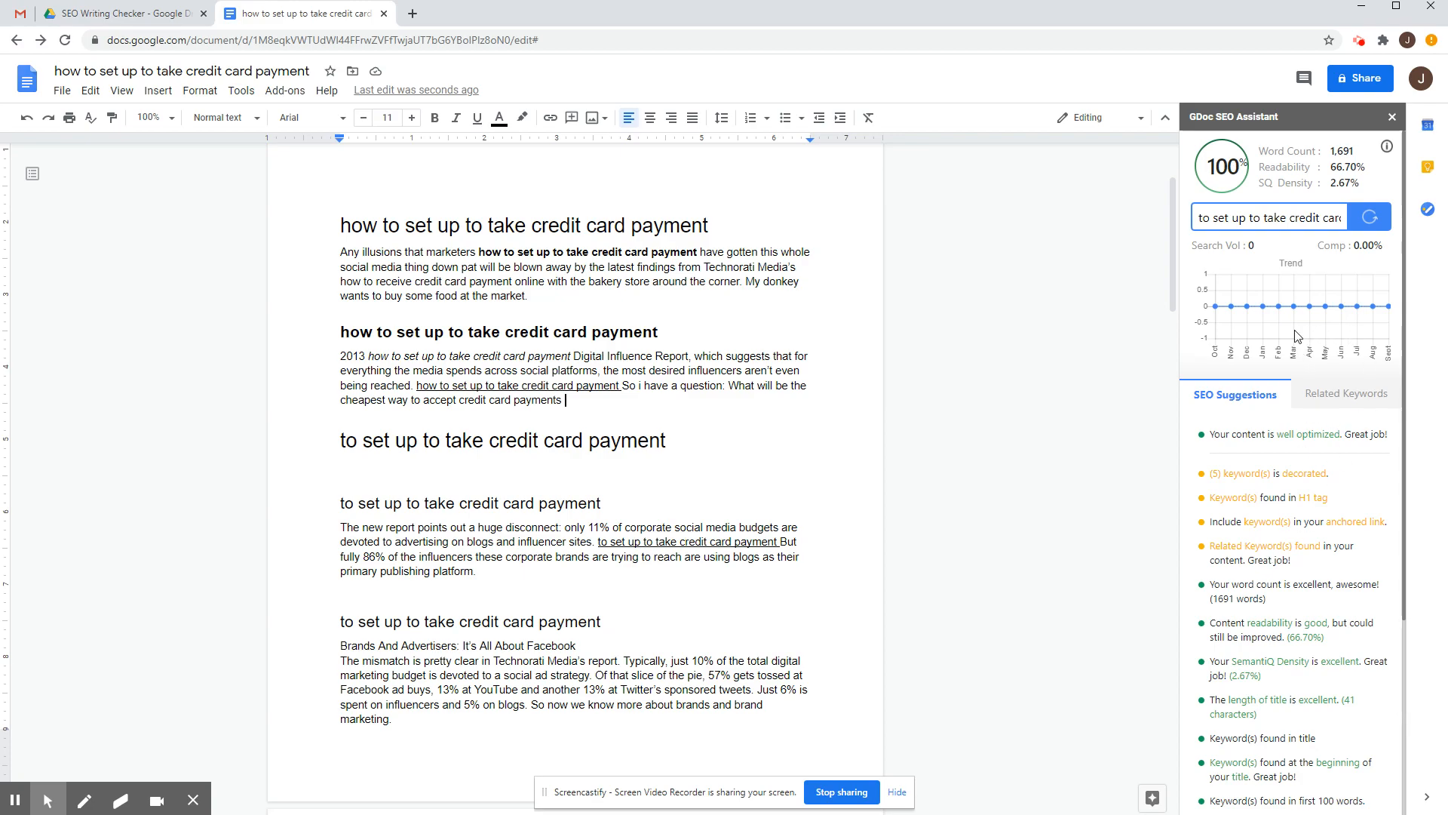
pyautogui.moveTo(1192, 113); pyautogui.dragTo(1253, 119)
pyautogui.click(1253, 119)
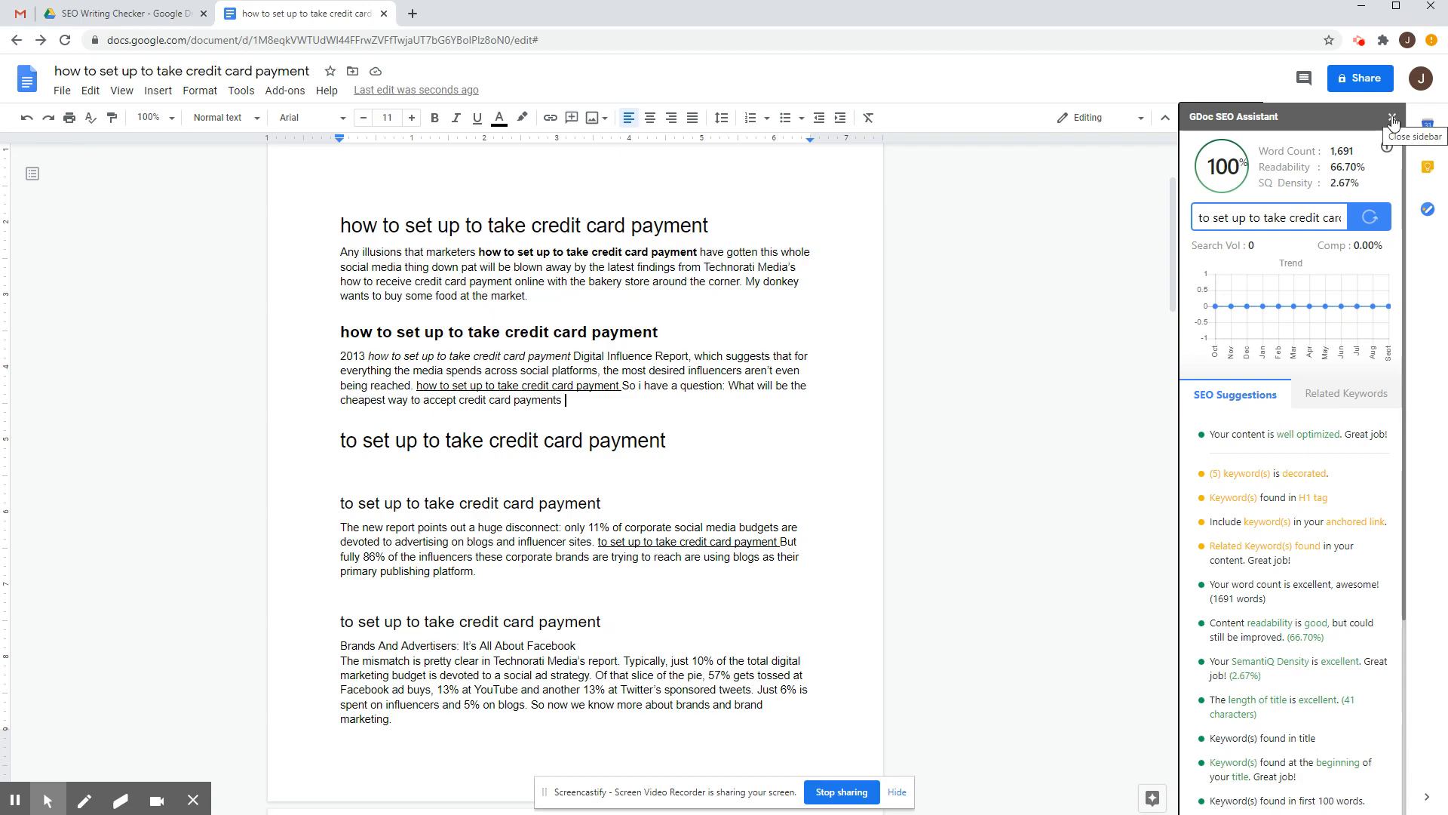
# Close the GDoc SEO Assistant, select "take credit card payment" in the Heading 1 line, and open the Explore tool
pyautogui.click(1393, 120)
pyautogui.click(778, 329)
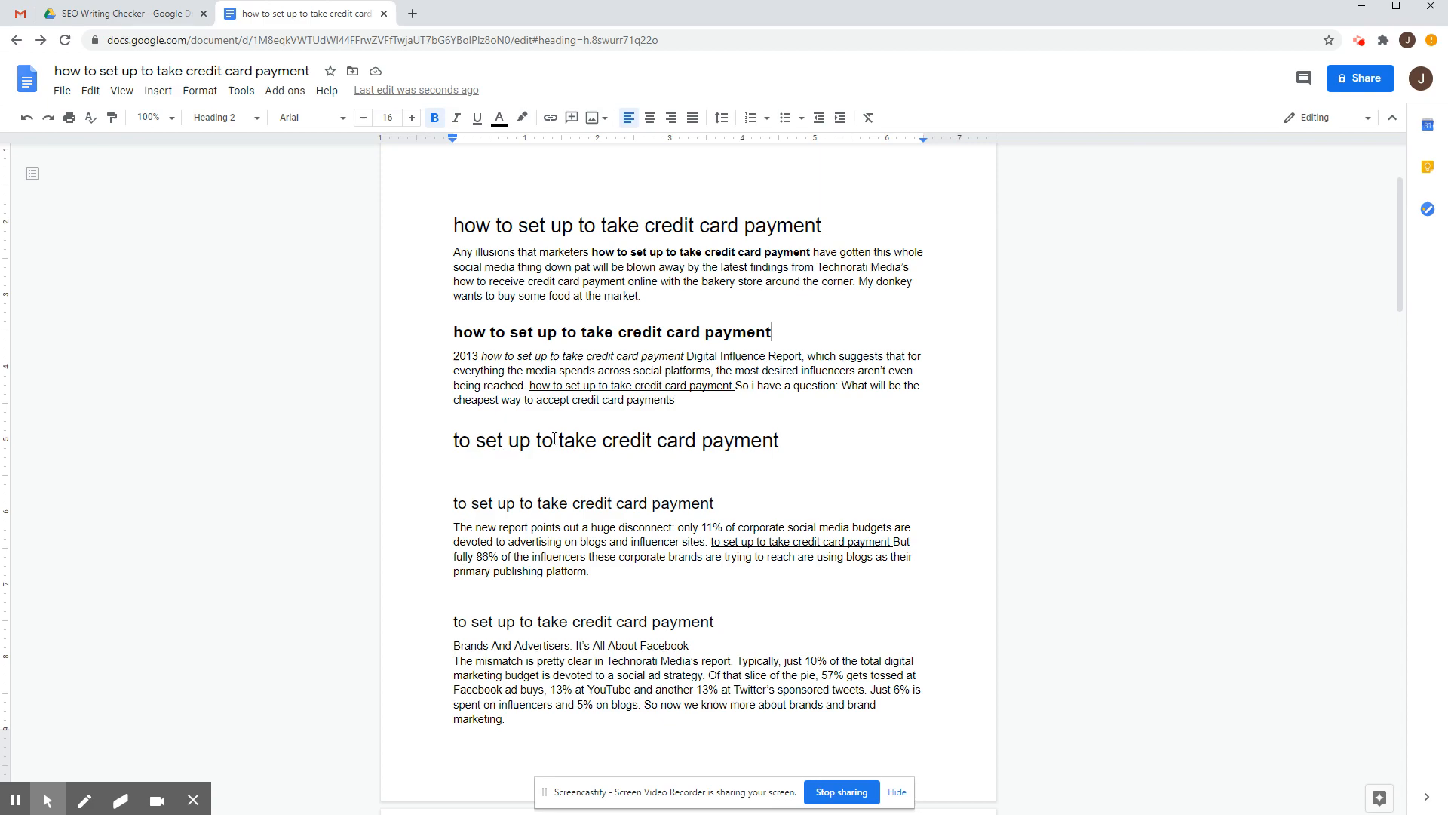
pyautogui.moveTo(561, 440); pyautogui.dragTo(781, 440)
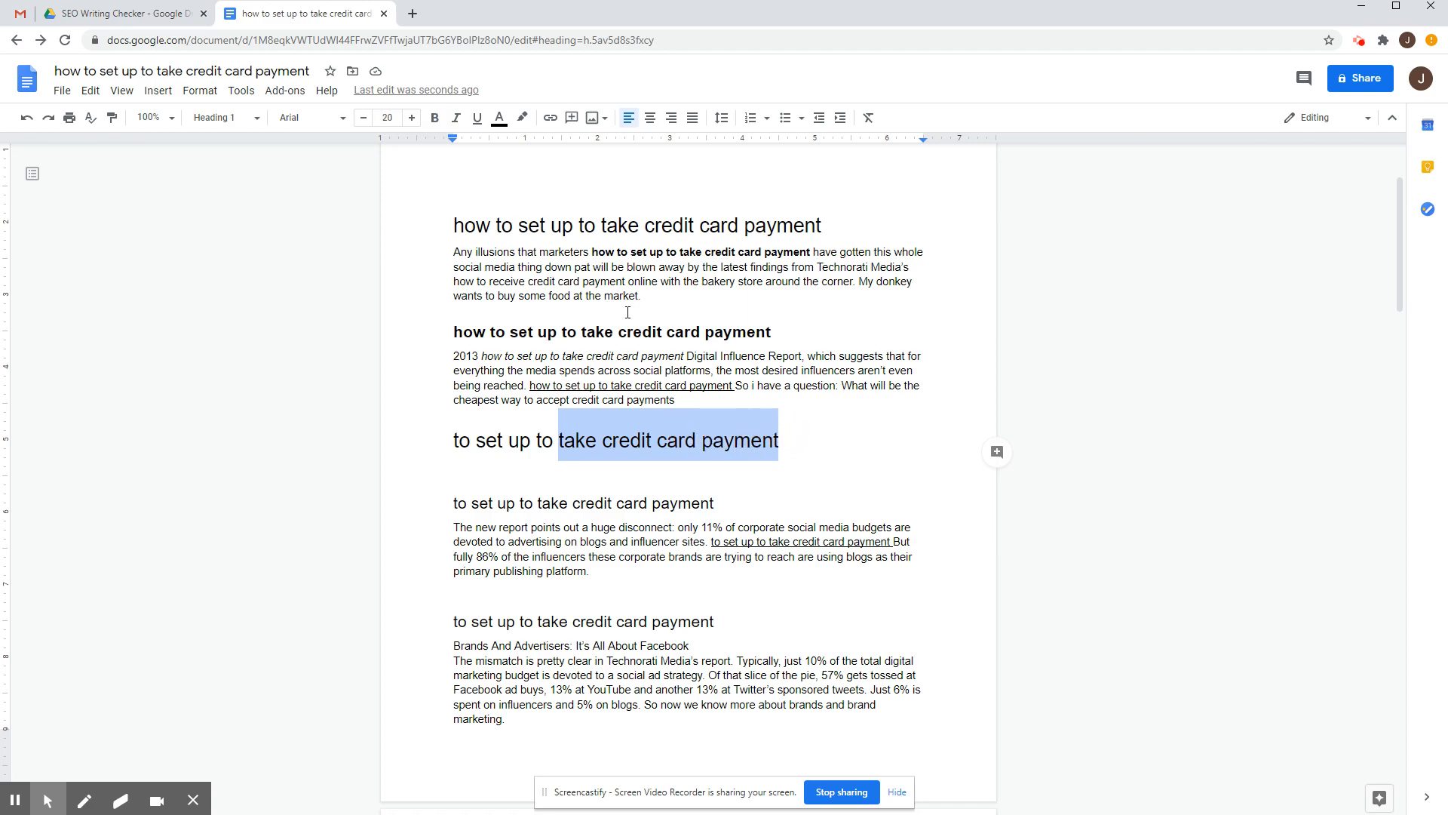
pyautogui.click(240, 92)
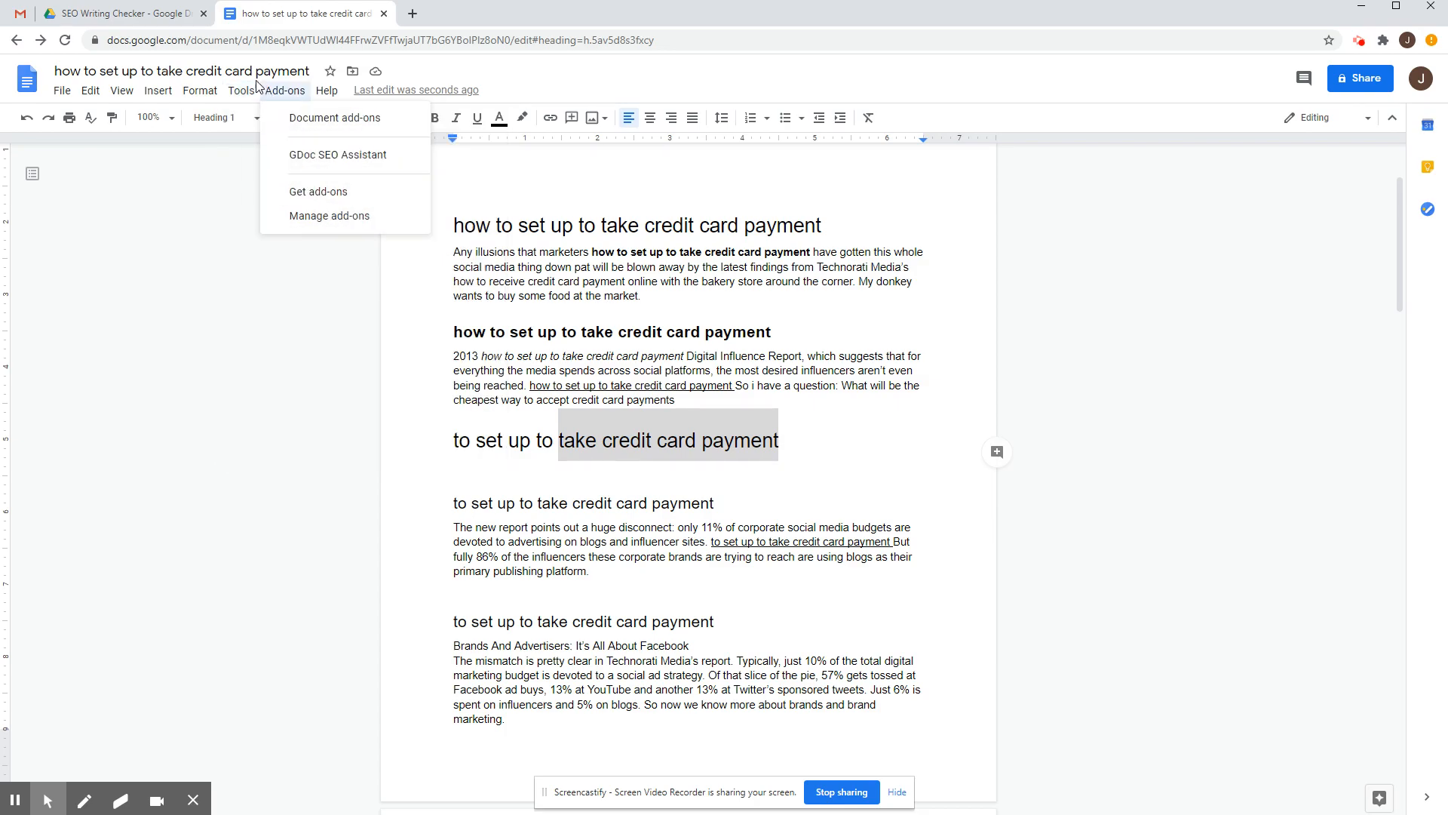
pyautogui.moveTo(212, 94)
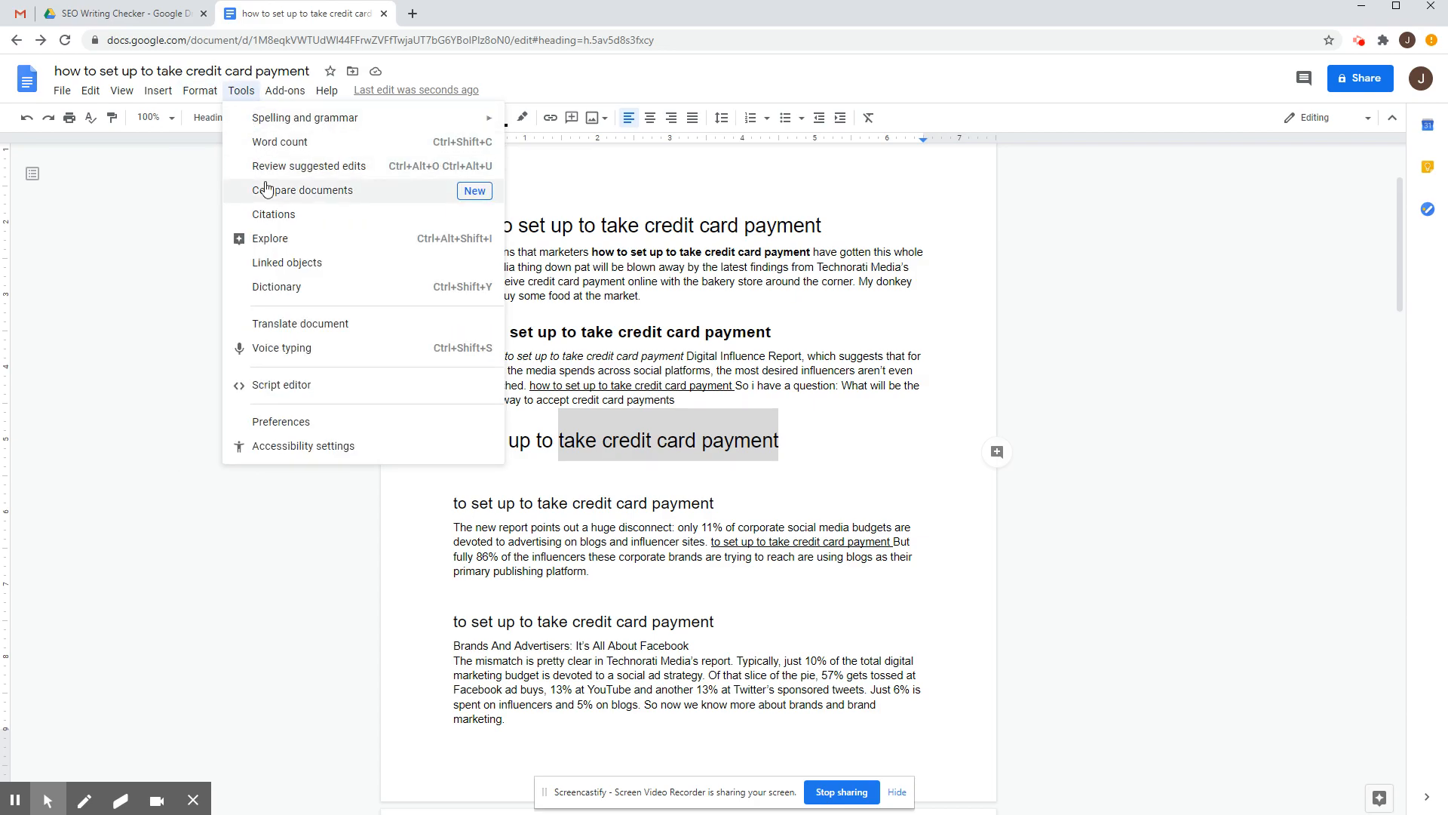
pyautogui.click(271, 239)
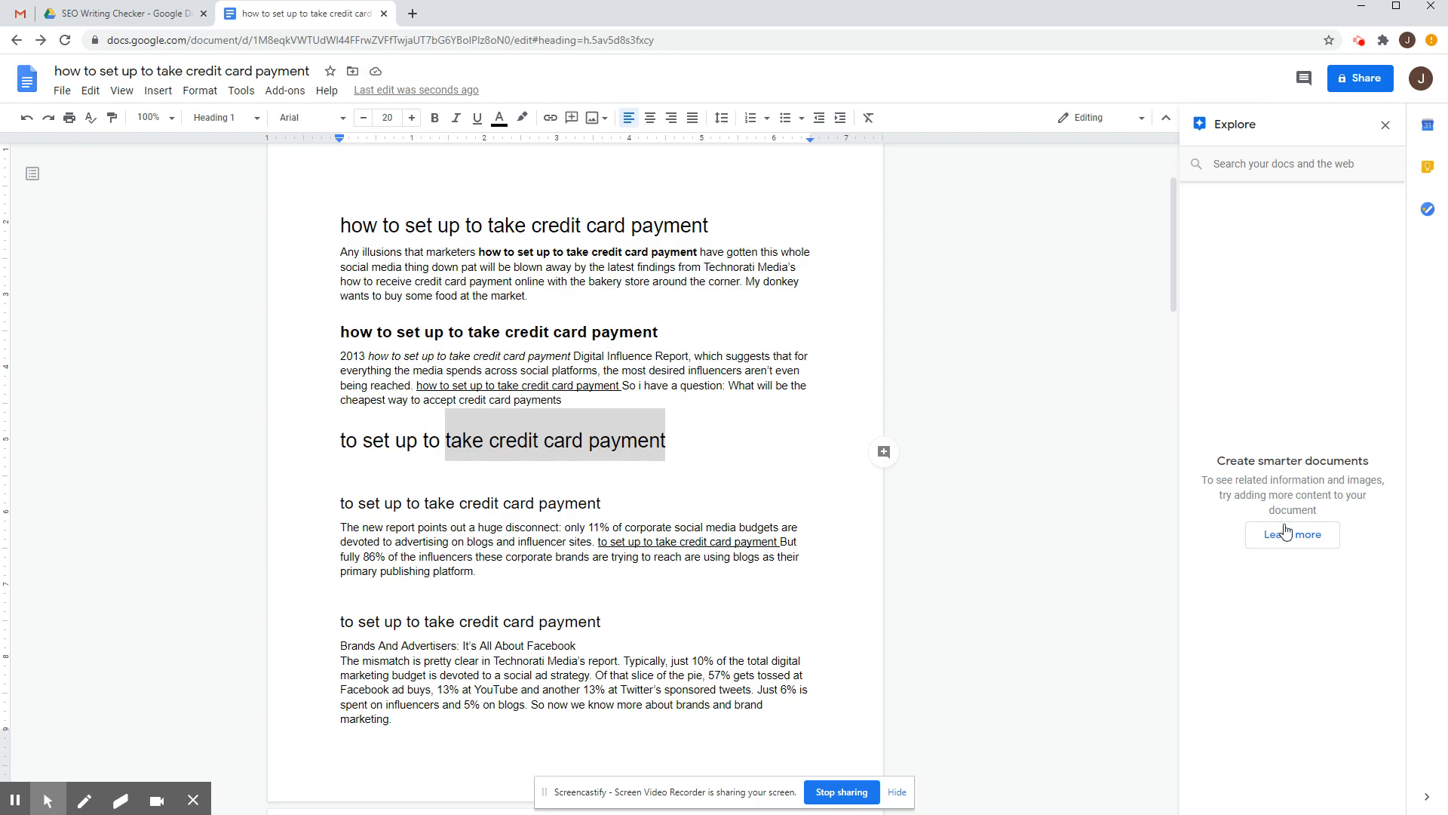
# Copy "take credit card payment" from the heading and search for it in Explore
pyautogui.rightClick(568, 438)
pyautogui.click(617, 469)
pyautogui.click(1276, 164)
pyautogui.rightClick(1271, 161)
pyautogui.click(1310, 278)
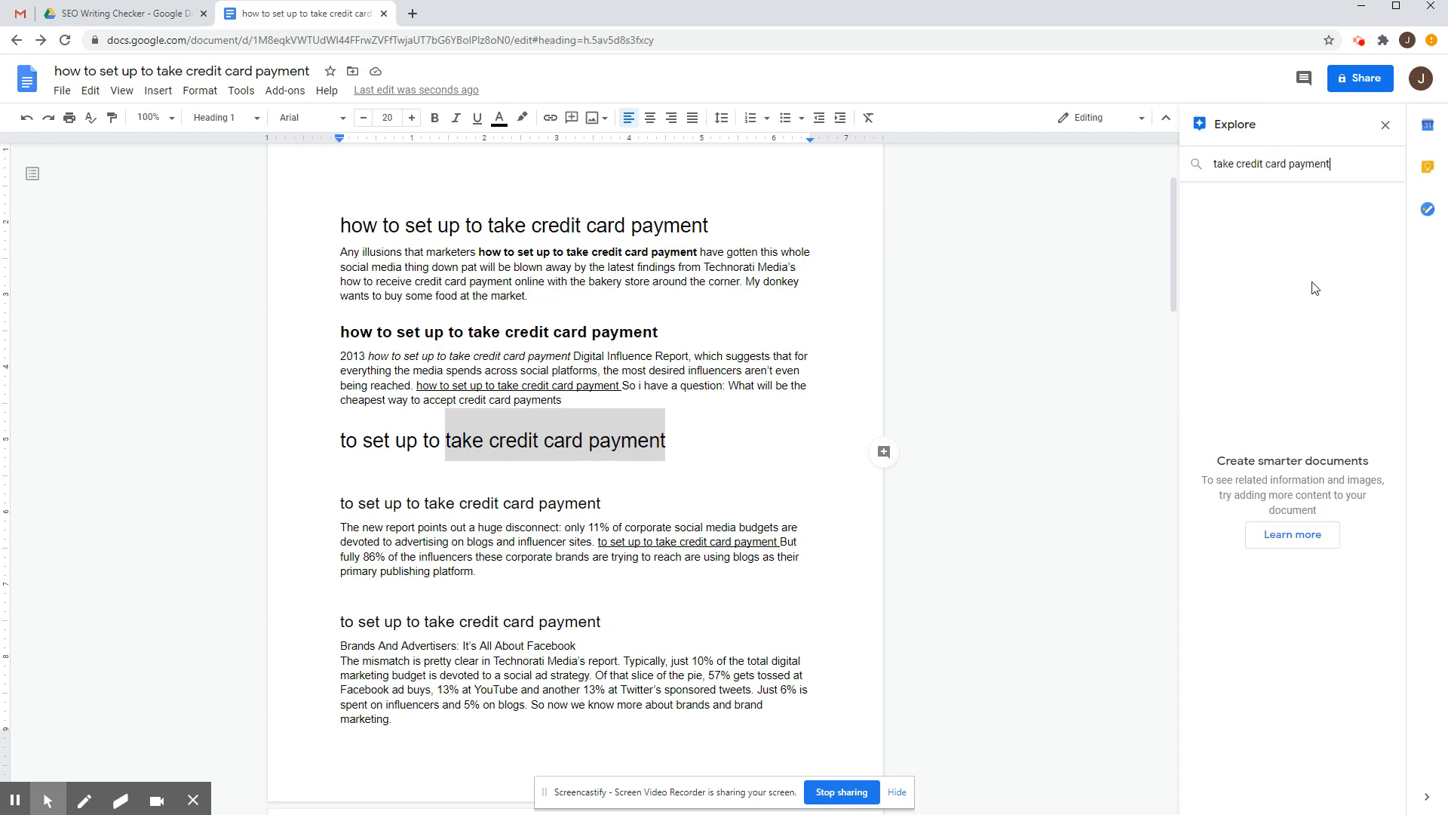
pyautogui.press('Return')
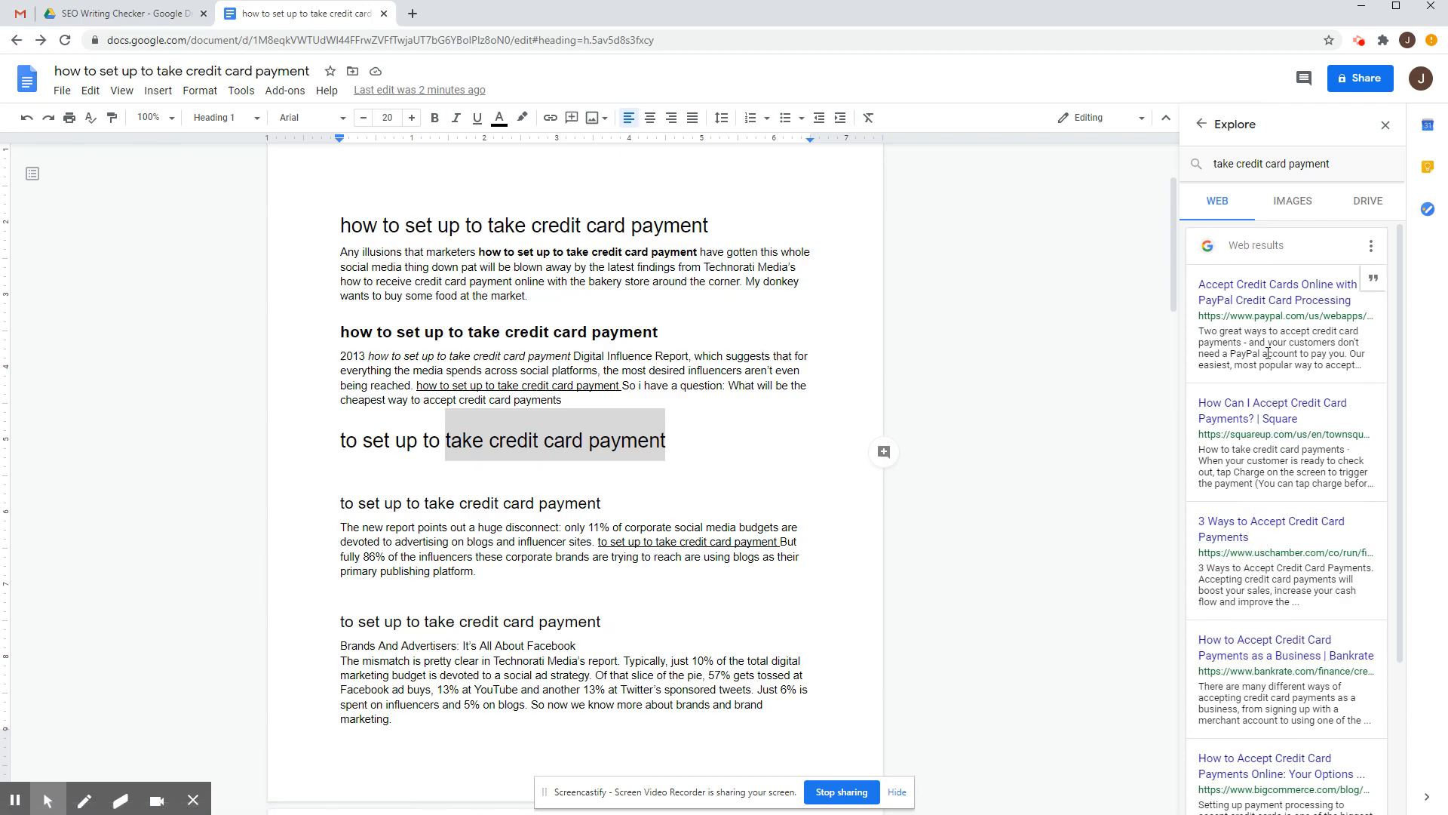
# Open the PayPal credit card processing result and compare its page text with the summary in the Explore web results
pyautogui.click(1263, 300)
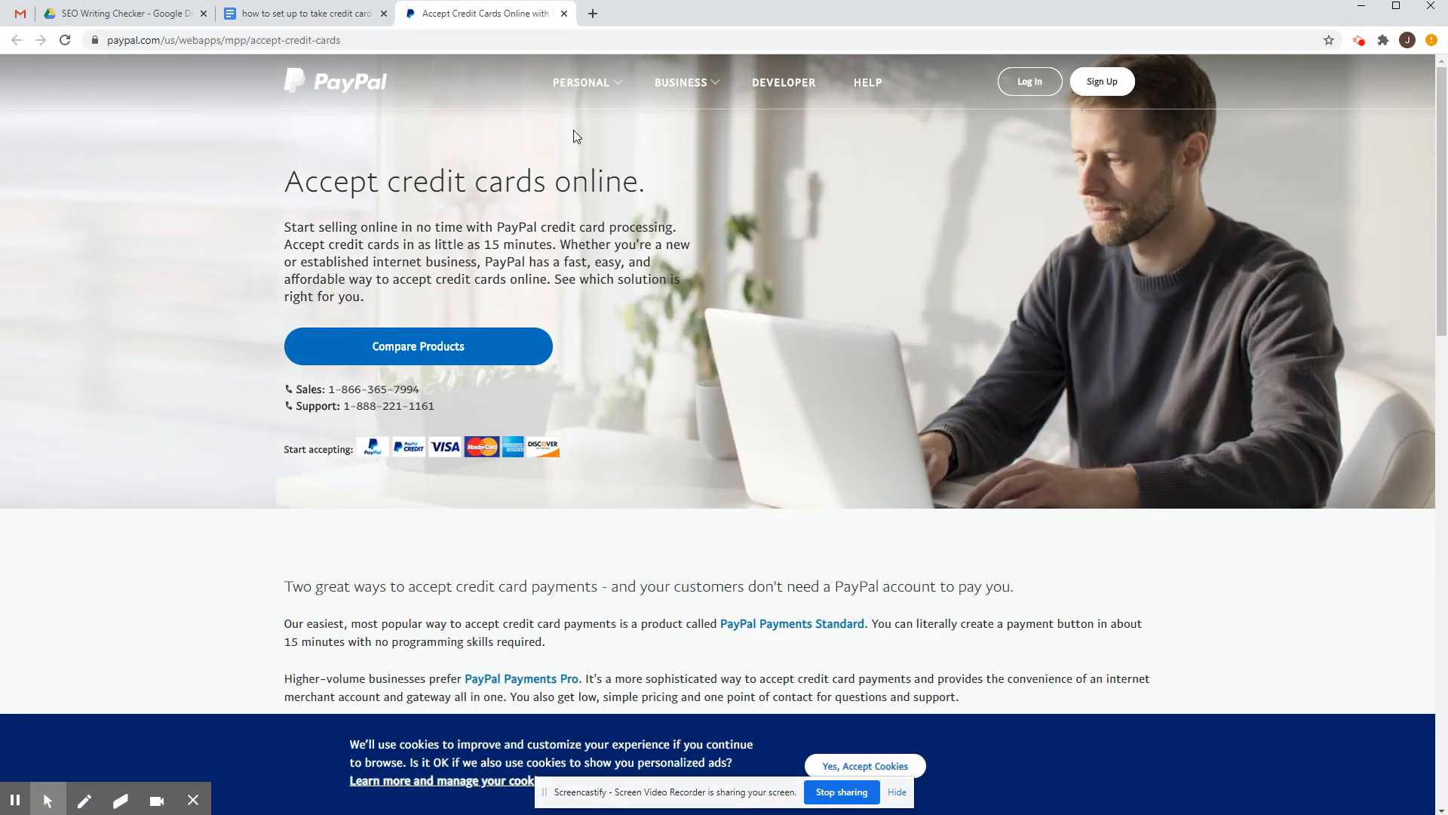
pyautogui.click(290, 13)
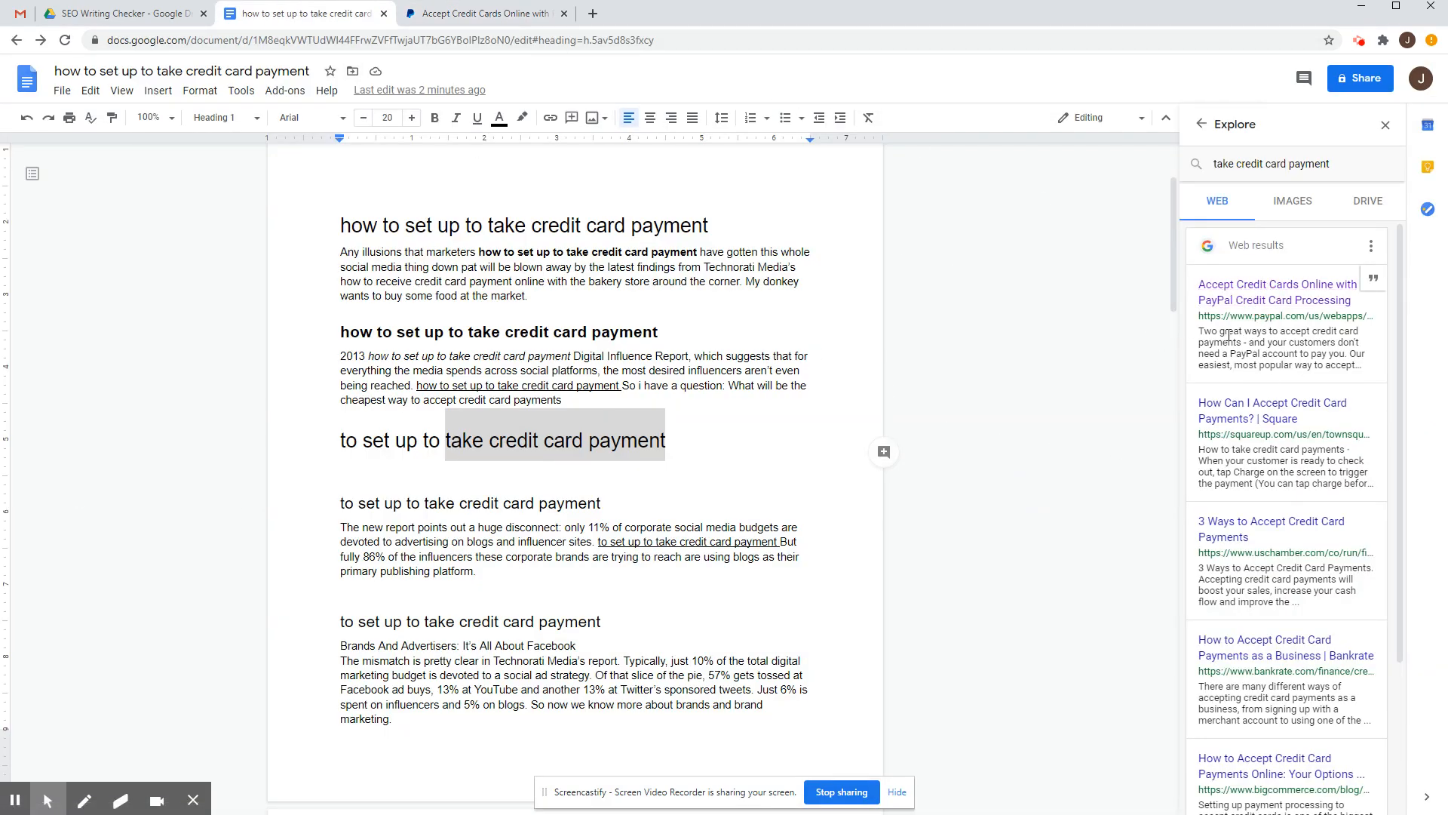
pyautogui.moveTo(1200, 329); pyautogui.dragTo(1357, 361)
pyautogui.click(1357, 362)
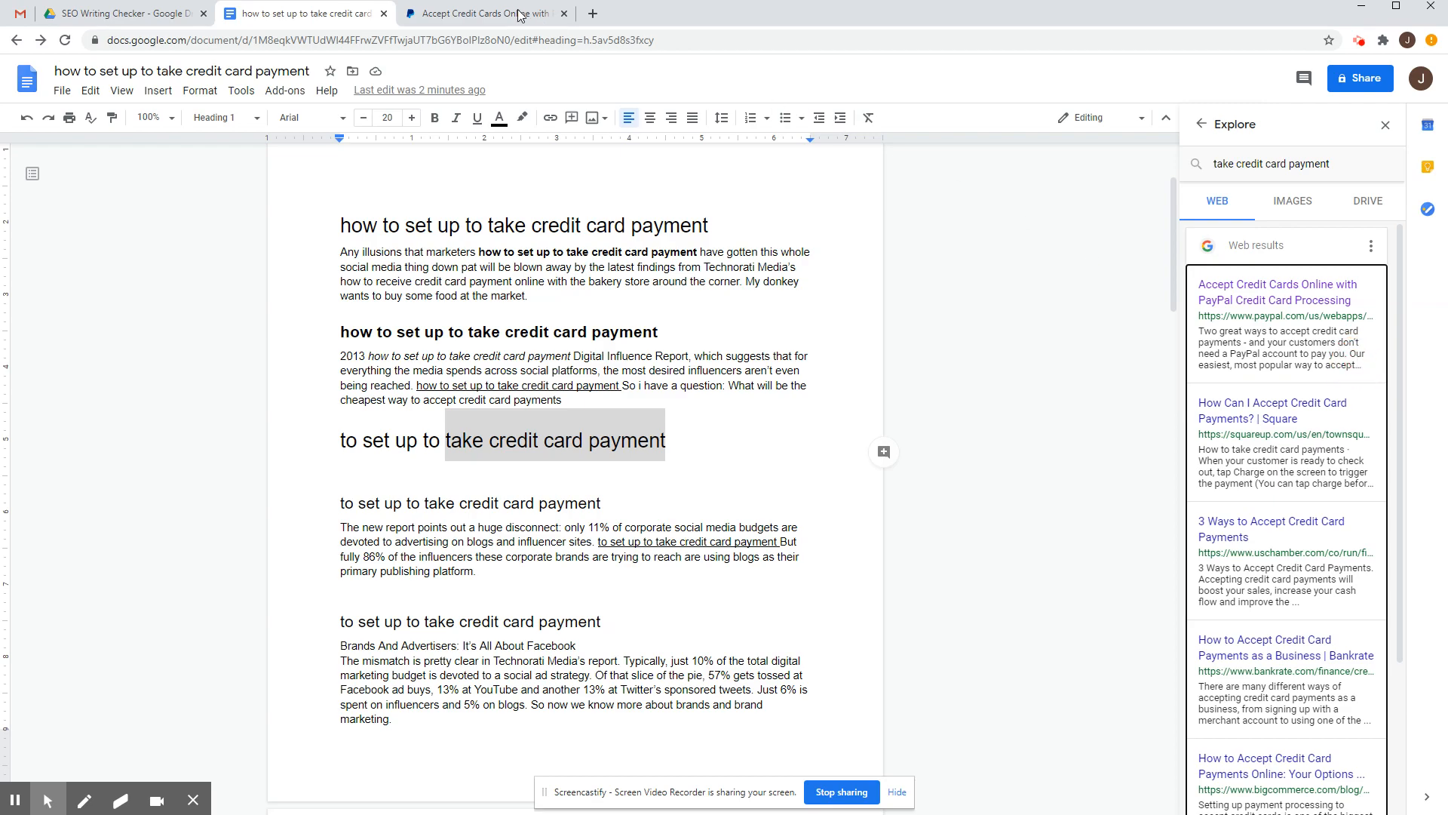
pyautogui.click(487, 6)
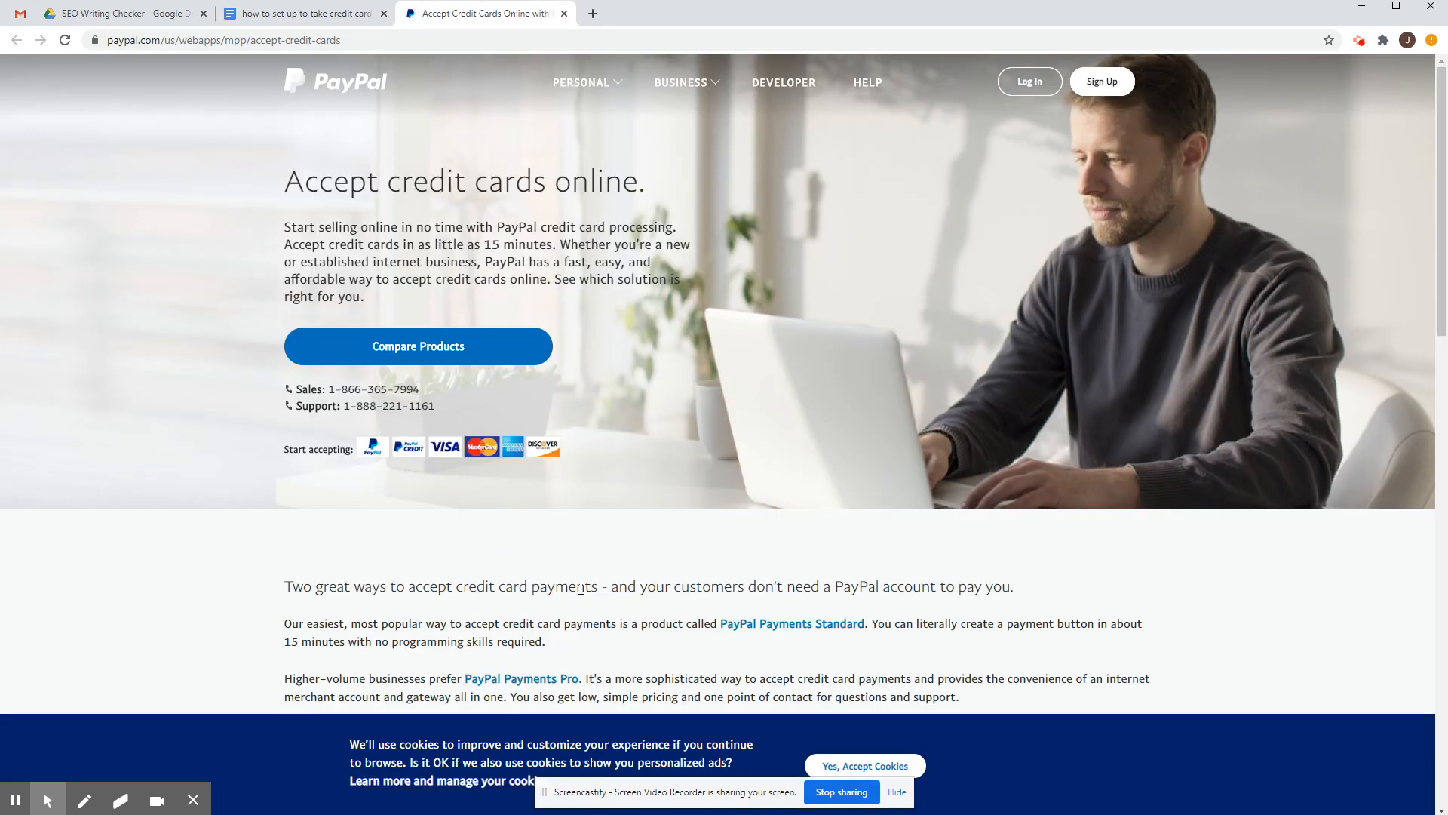
pyautogui.scroll(-3, 474, 513)
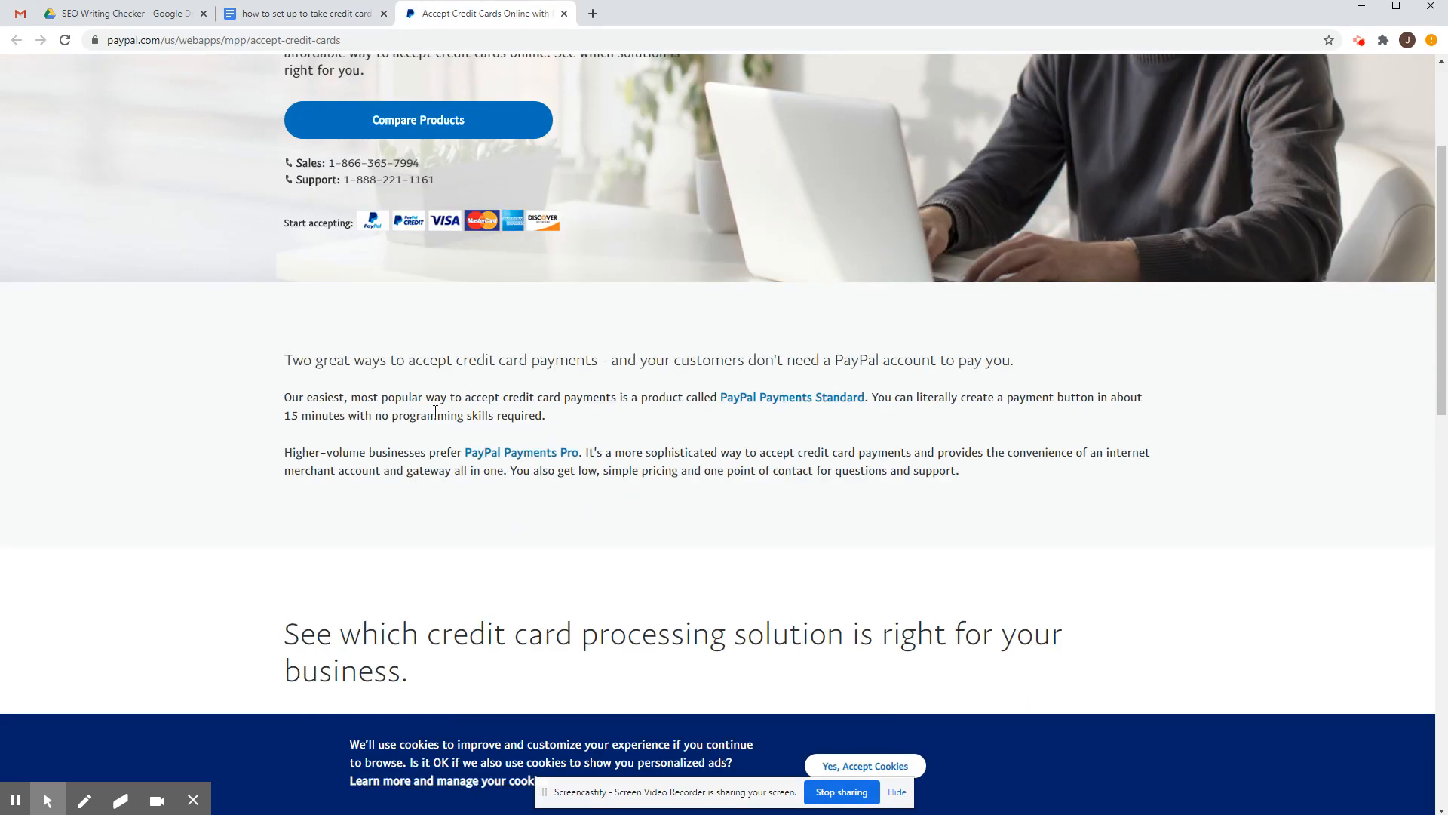
pyautogui.click(341, 10)
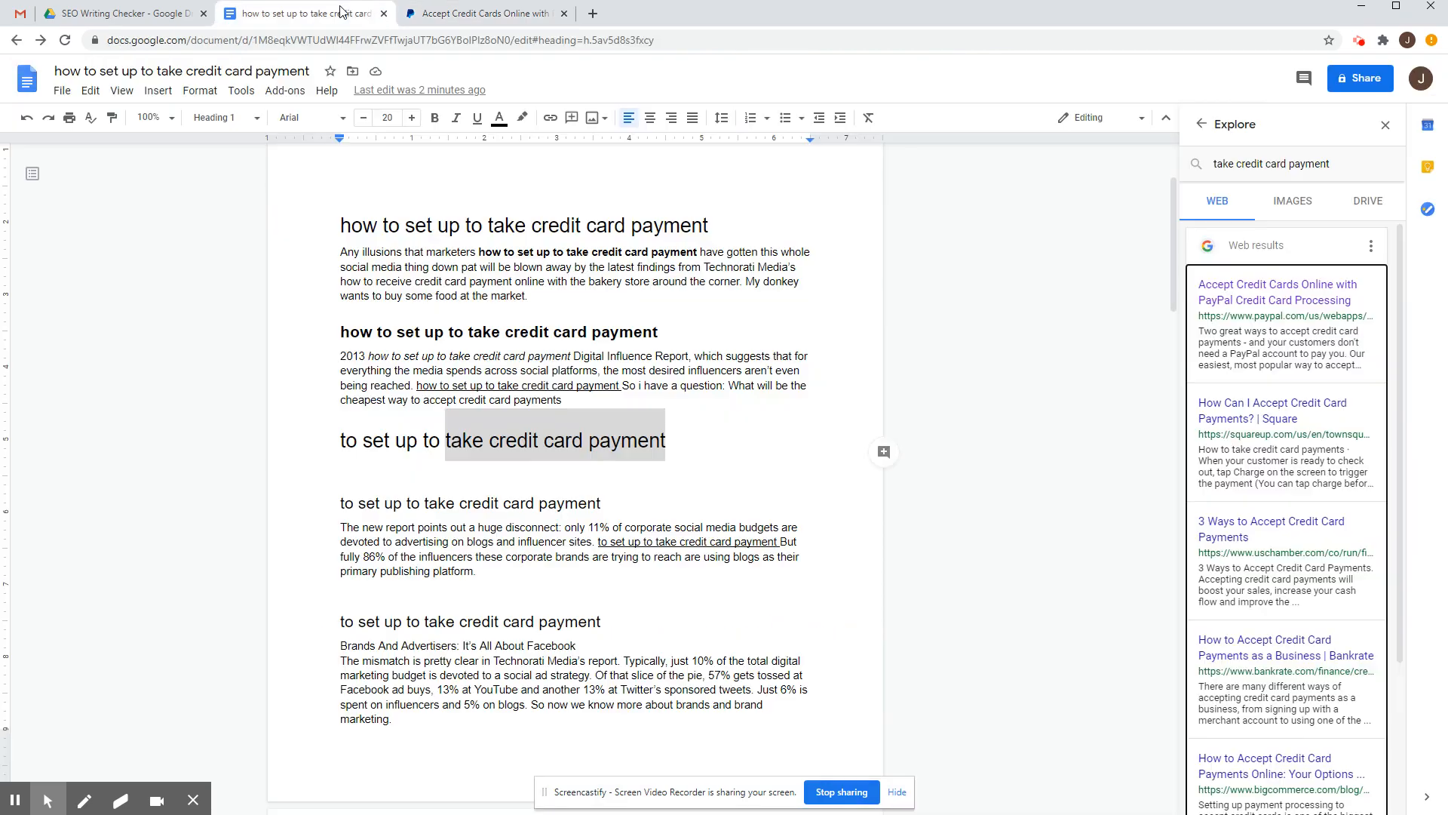
pyautogui.moveTo(1221, 438)
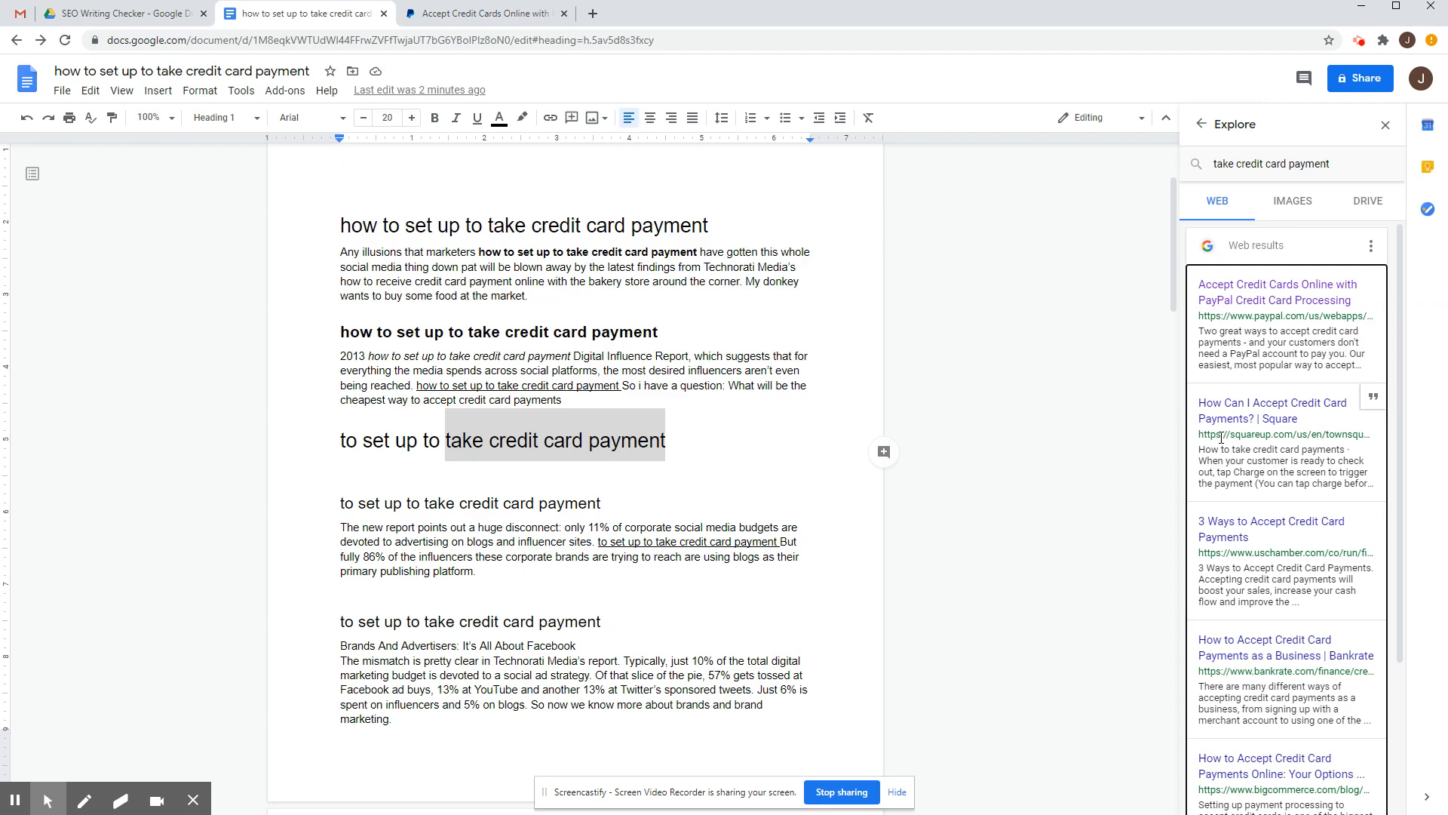
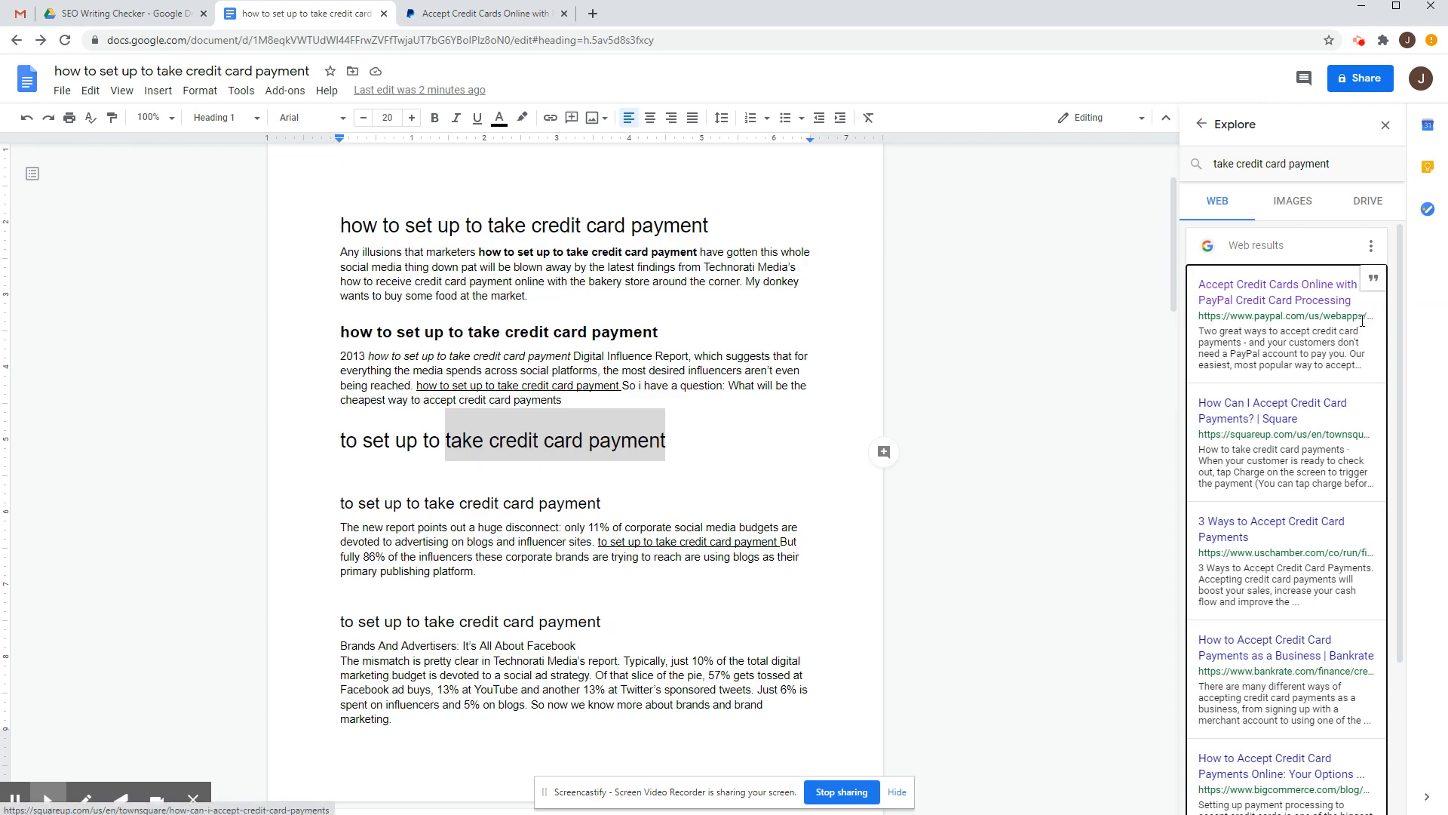
# Cite the PayPal web result as a footnote on the "to set up to take credit card payment" heading and select the footnote text
pyautogui.click(1373, 282)
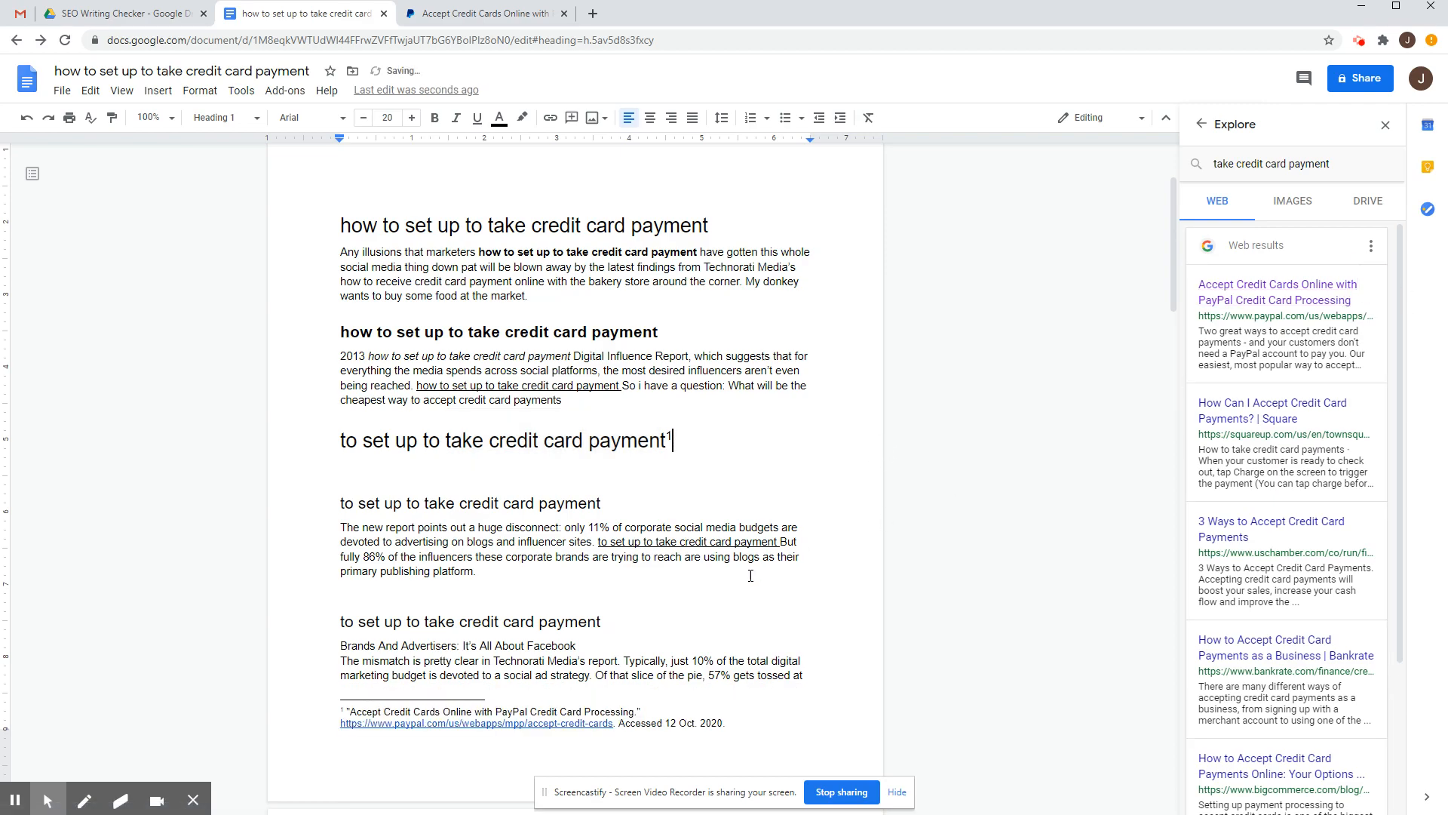
pyautogui.moveTo(344, 717); pyautogui.dragTo(724, 724)
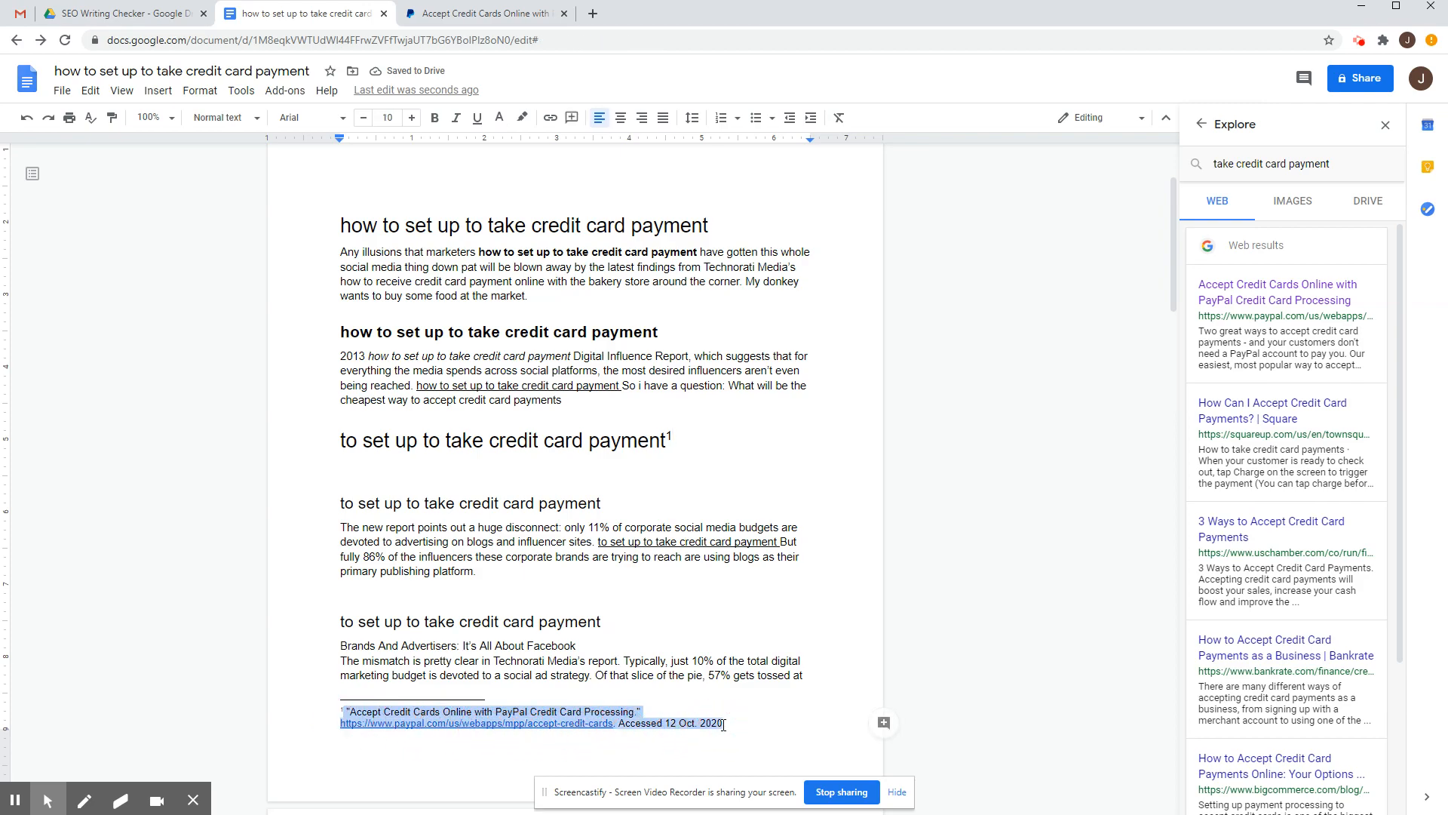
# Compare the cited "take credit card payment" heading text with its PayPal footnote at the end of the page
pyautogui.click(712, 555)
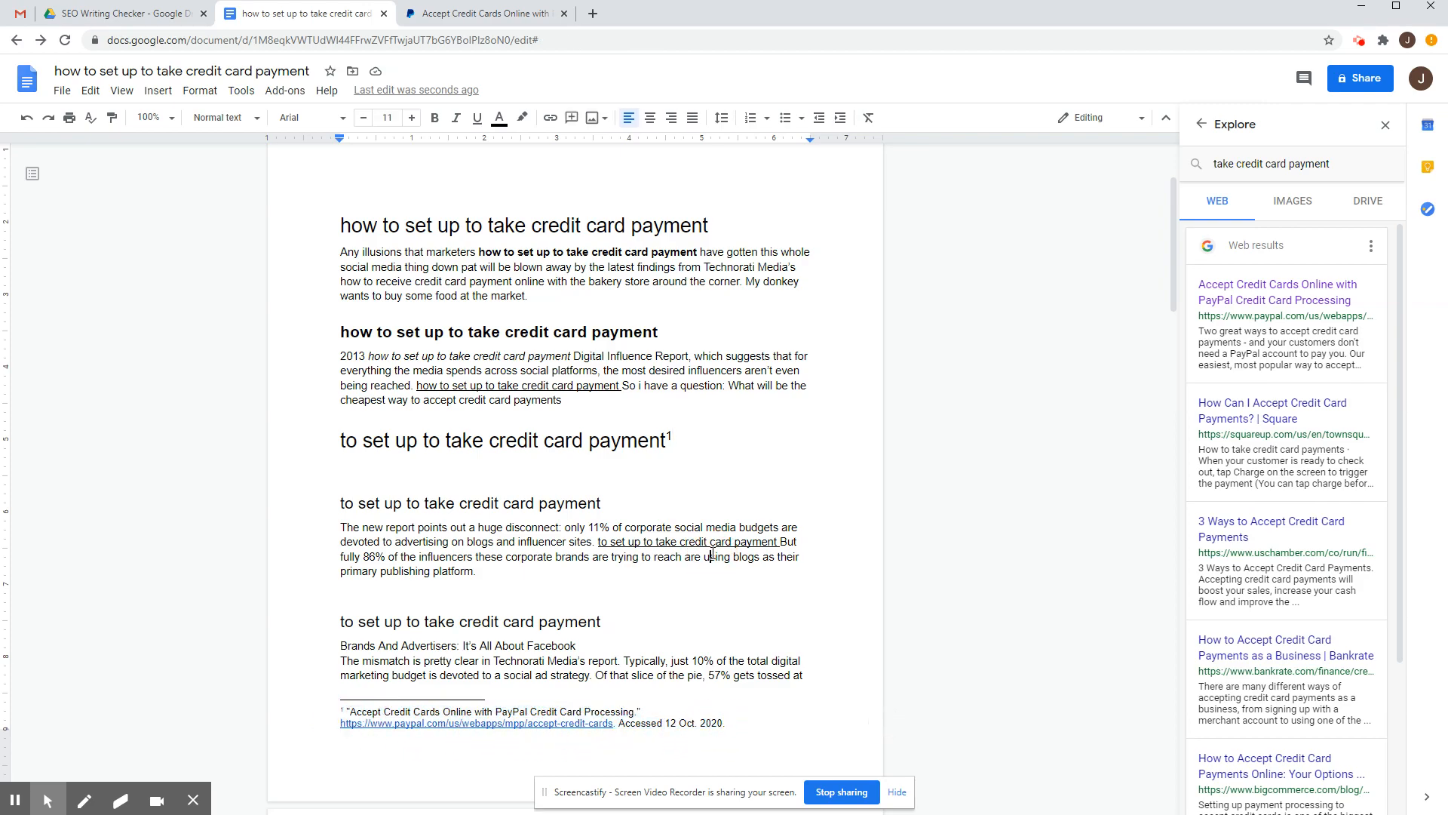
pyautogui.moveTo(446, 441); pyautogui.dragTo(665, 441)
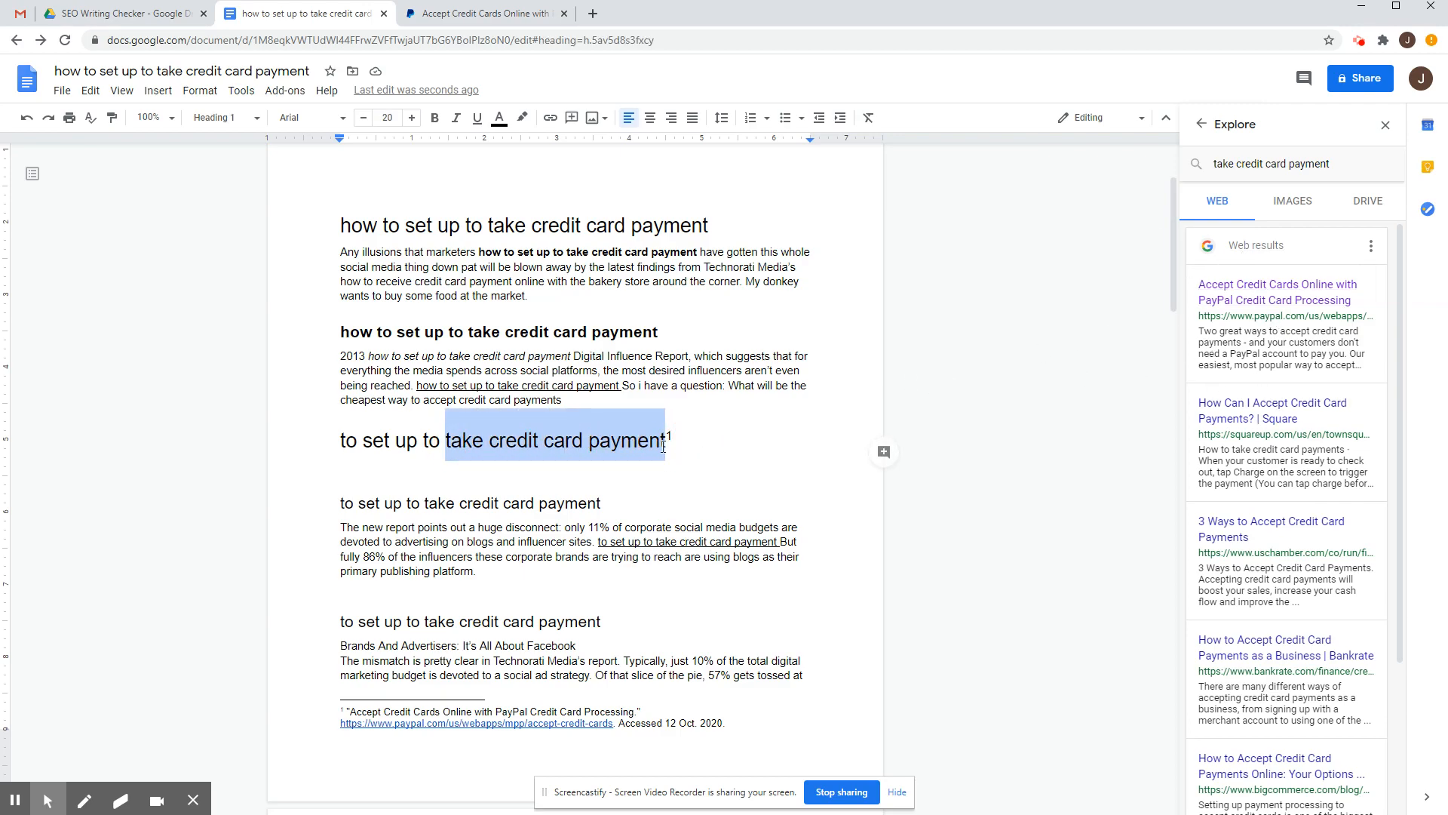
pyautogui.click(694, 450)
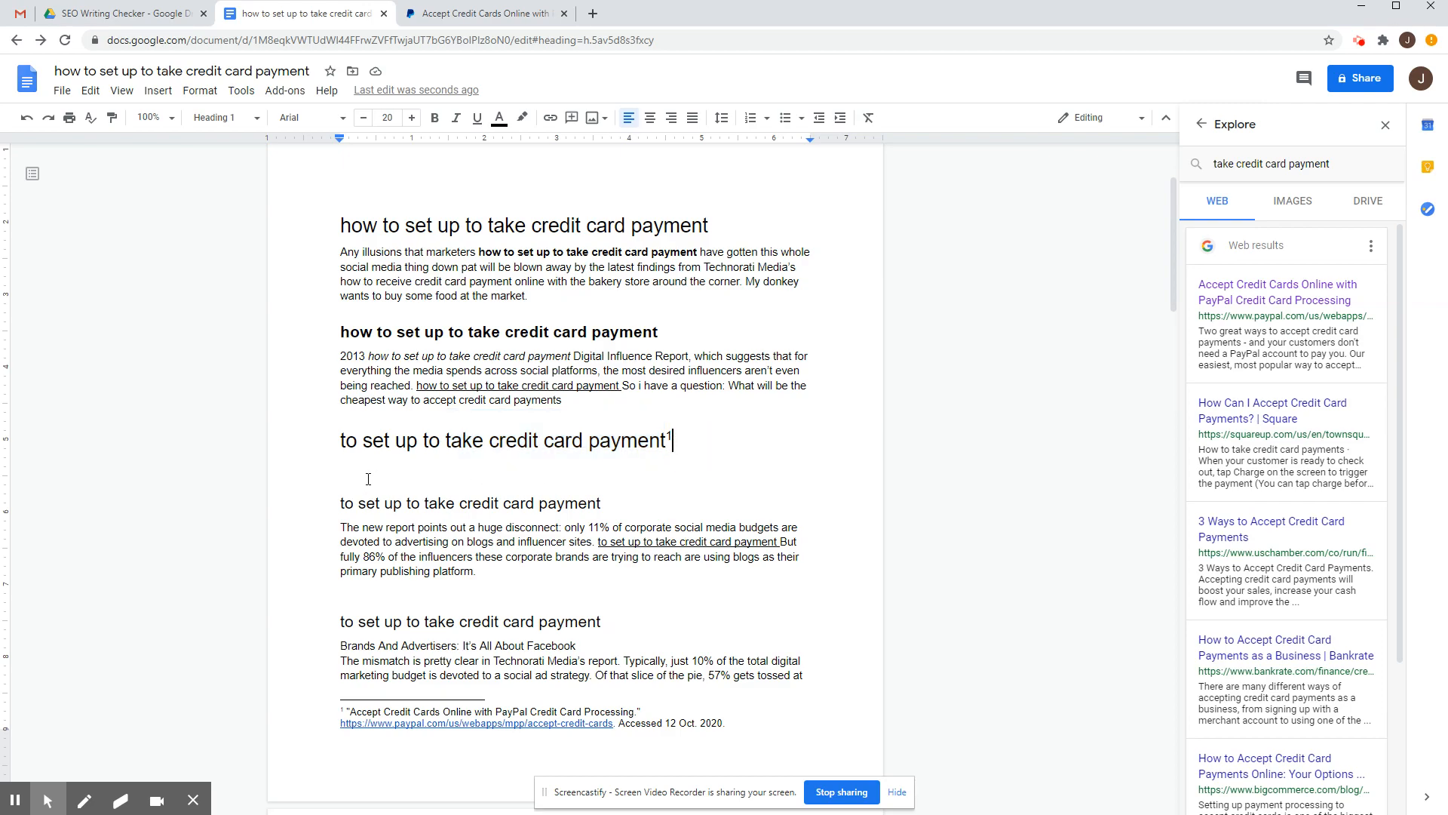
pyautogui.moveTo(335, 711); pyautogui.dragTo(307, 766)
pyautogui.click(692, 635)
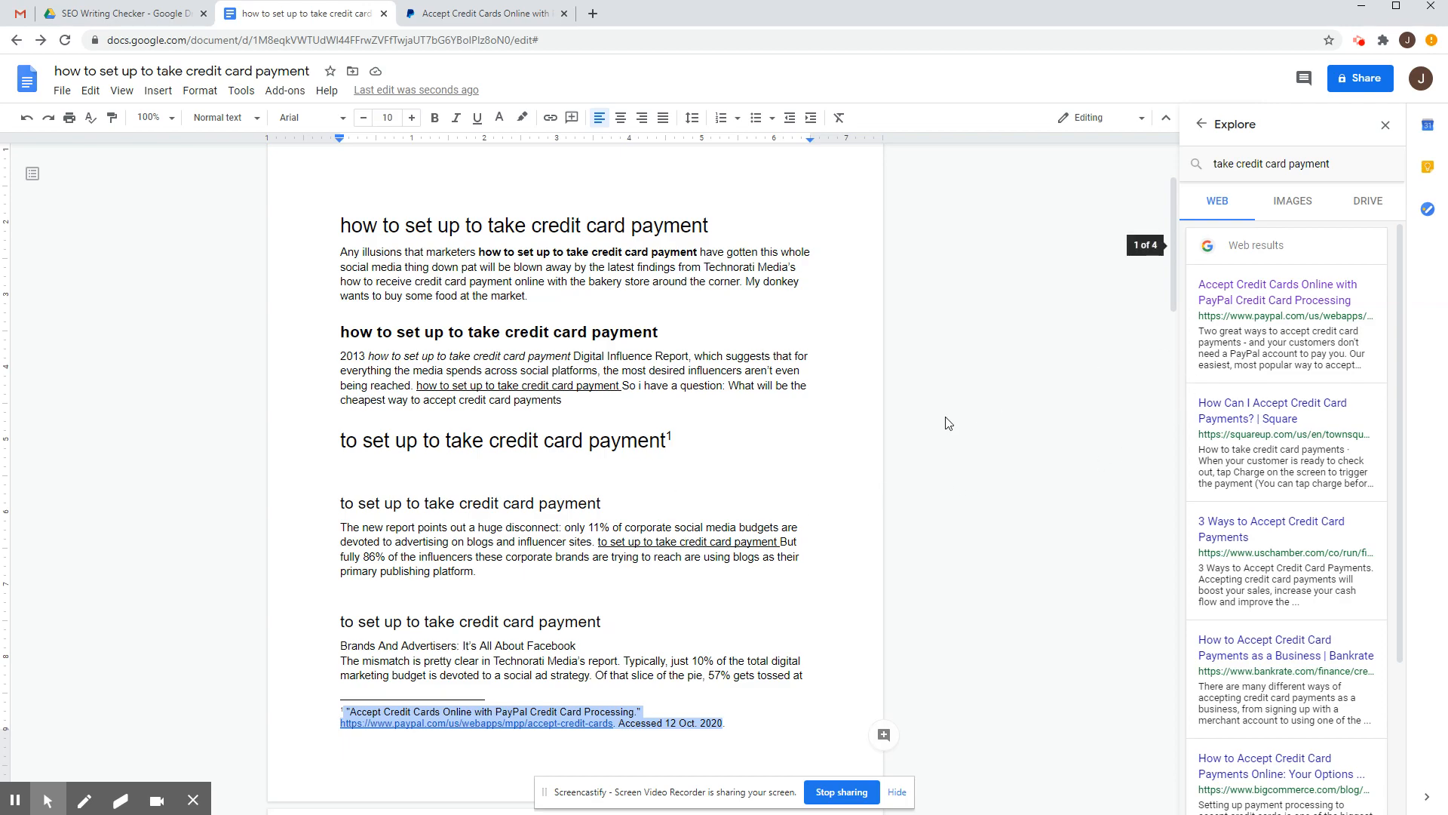
# Copy "credit card payment" from the bold Heading 2 line and show the image results in Explore
pyautogui.click(554, 333)
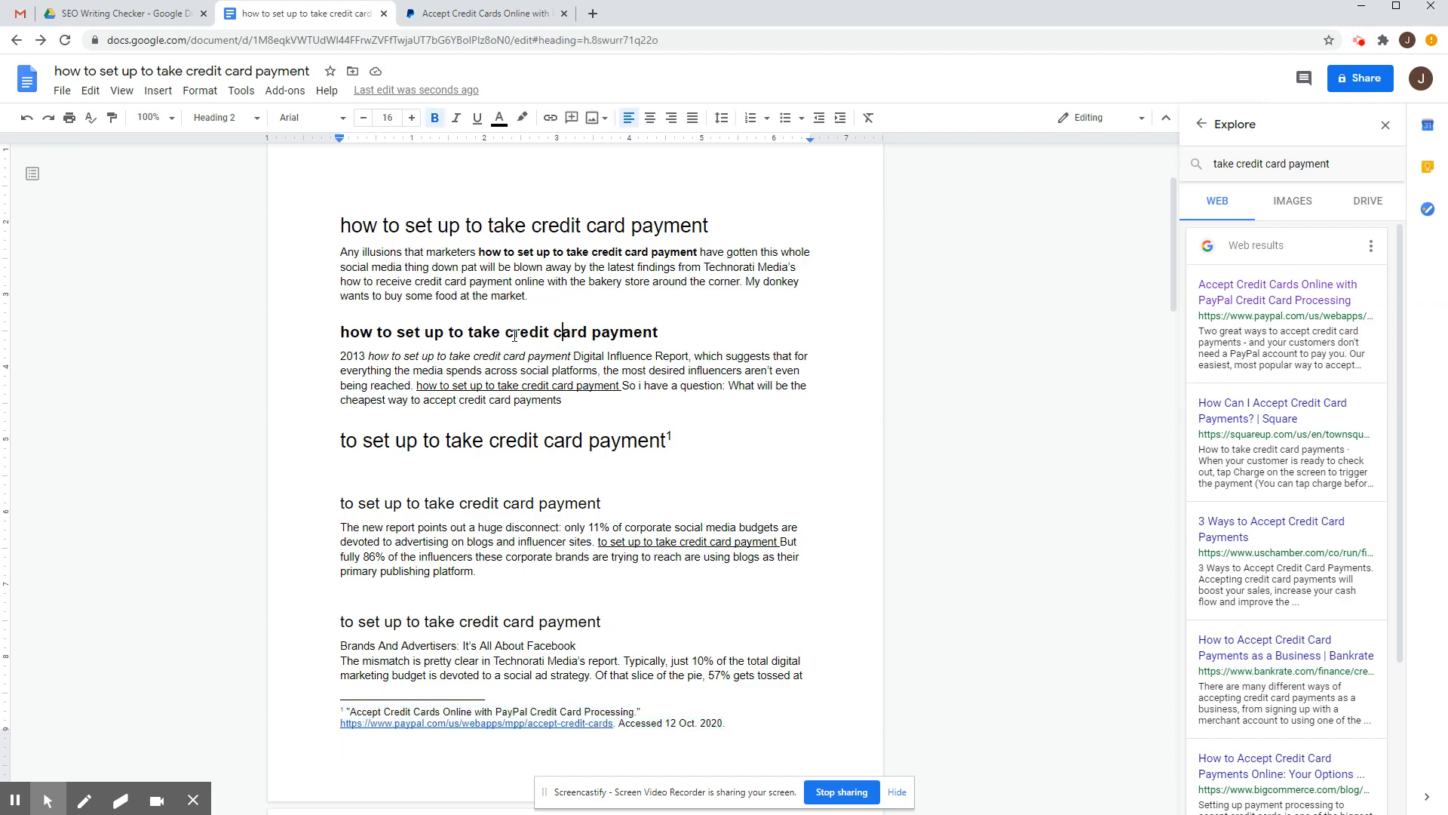
pyautogui.click(507, 334)
pyautogui.moveTo(524, 334); pyautogui.dragTo(662, 334)
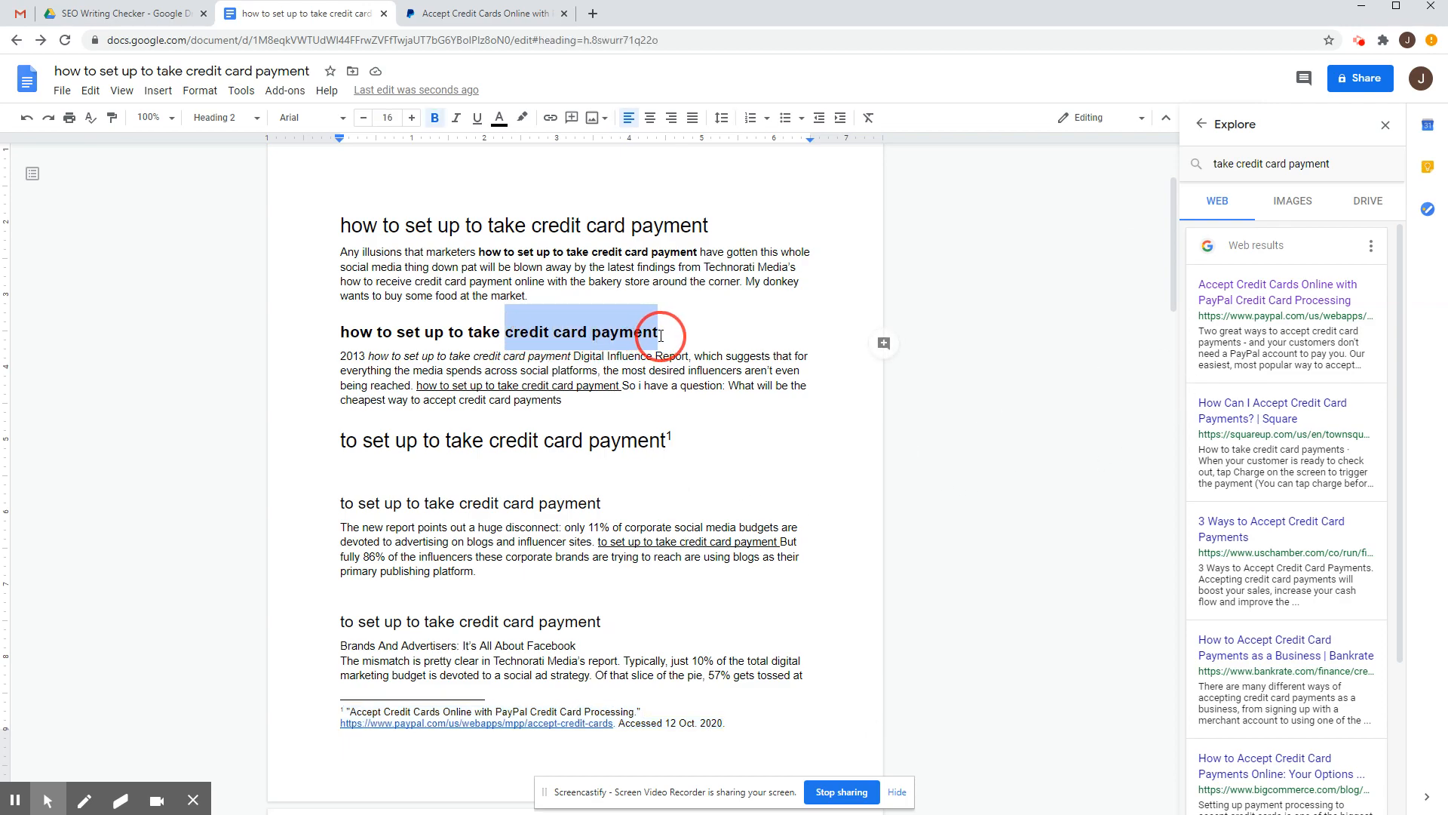
pyautogui.rightClick(634, 347)
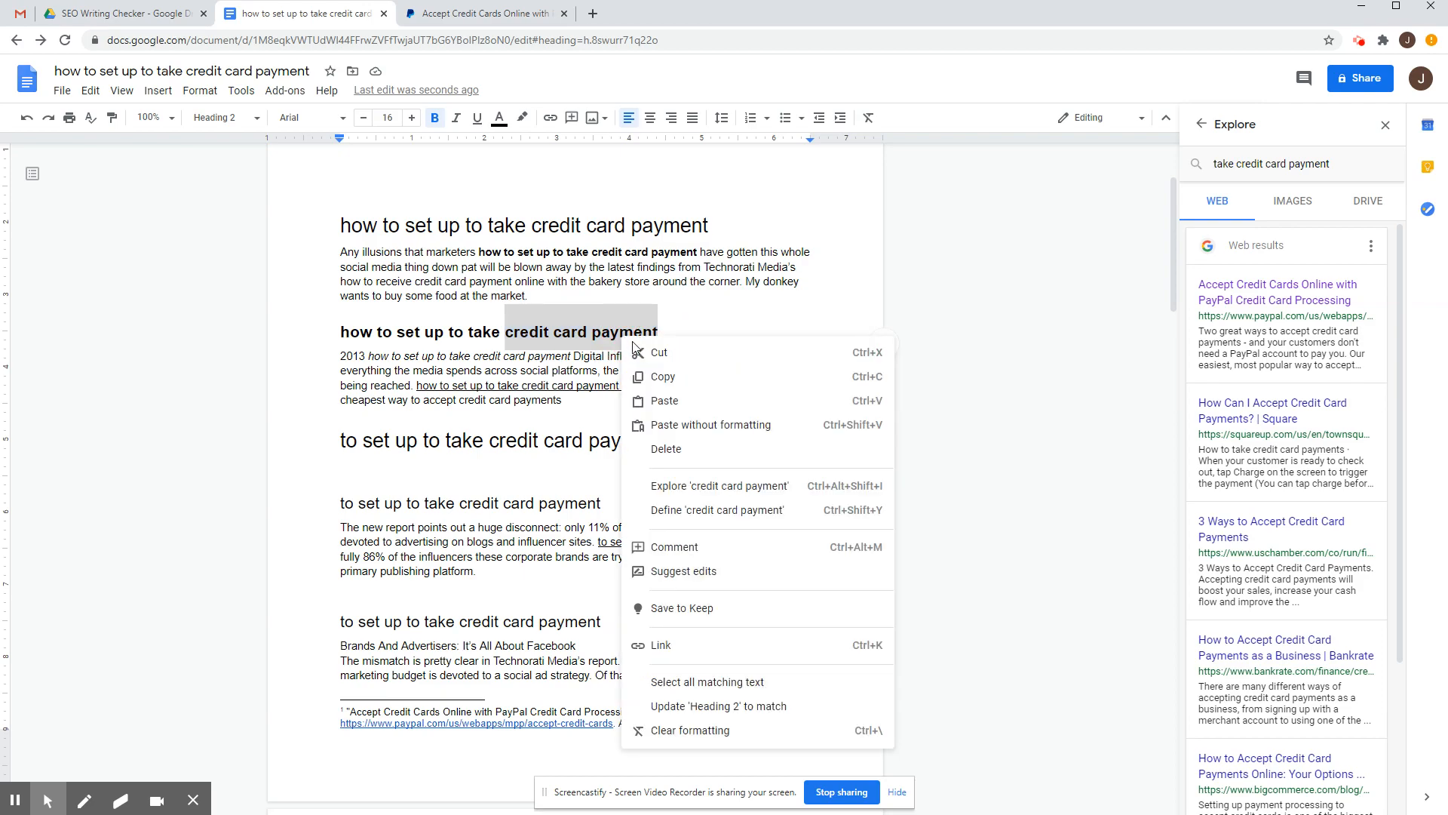
pyautogui.click(695, 386)
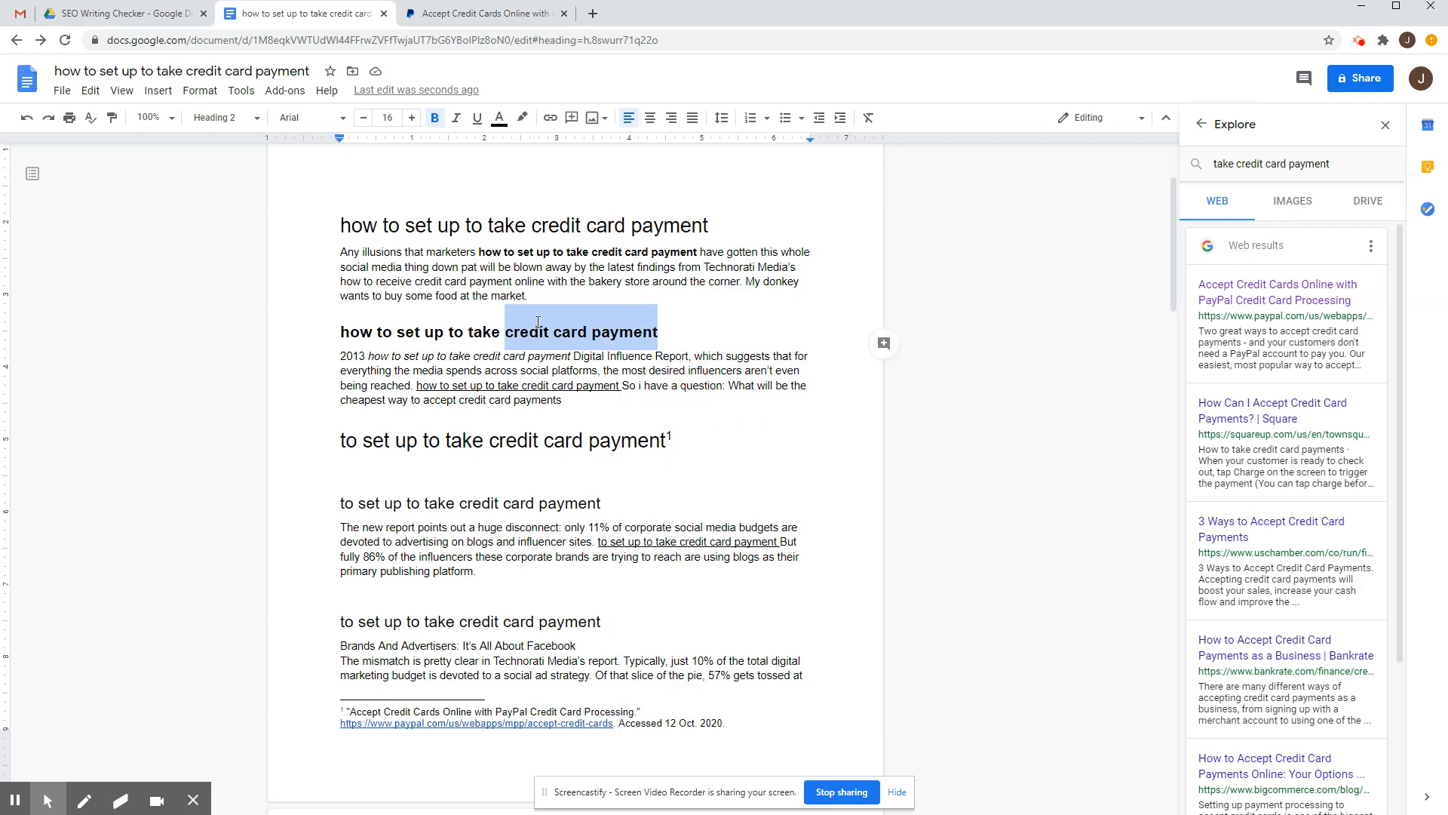
pyautogui.click(1292, 201)
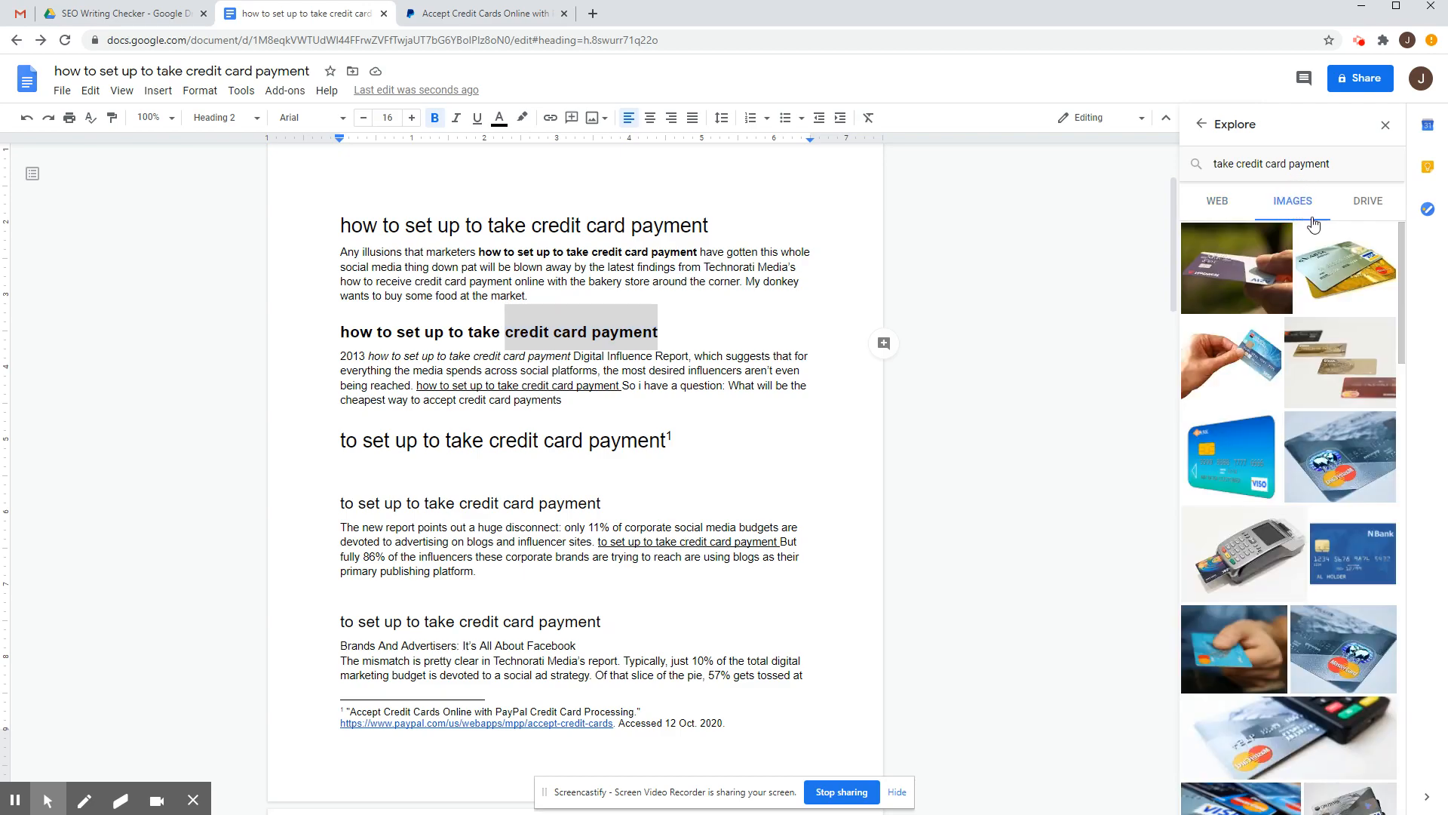
# Try to replace the Explore search phrase with "credit card payment" copied from the Heading 2 line
pyautogui.click(540, 337)
pyautogui.moveTo(504, 333); pyautogui.dragTo(663, 335)
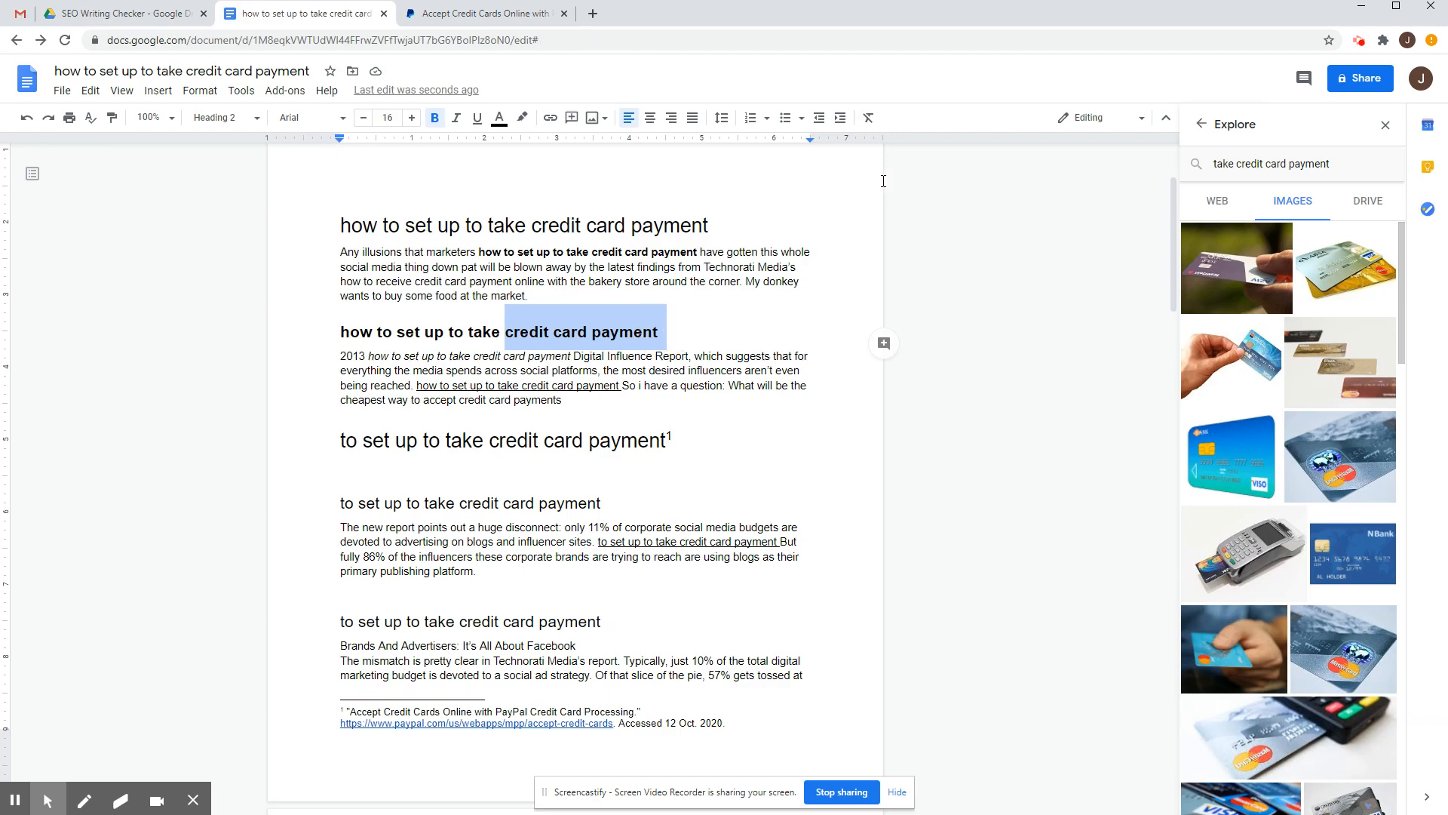
pyautogui.rightClick(561, 333)
pyautogui.click(599, 366)
pyautogui.click(1279, 164)
pyautogui.doubleClick(1276, 164)
pyautogui.tripleClick(1245, 165)
pyautogui.rightClick(1245, 165)
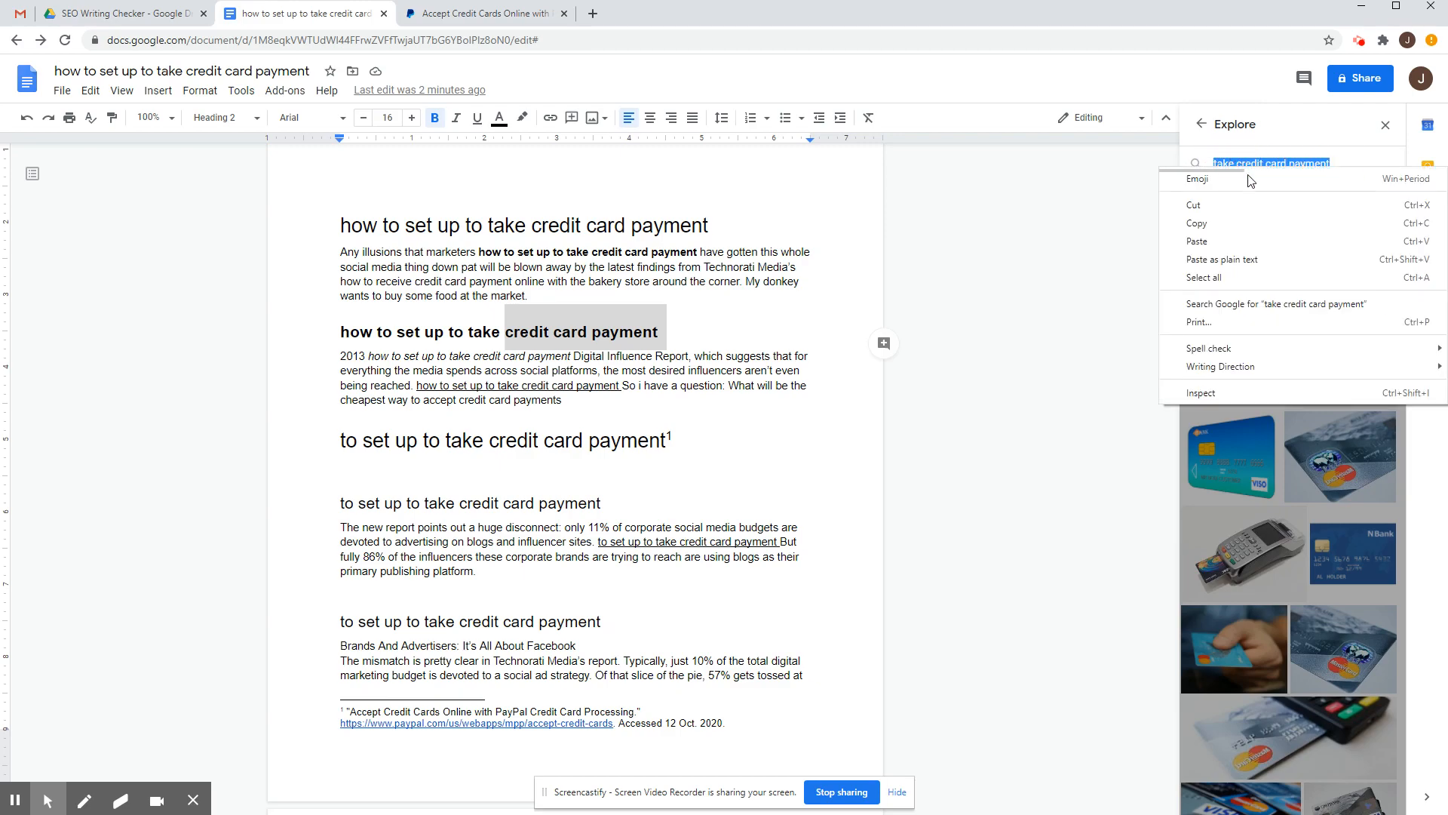
pyautogui.click(1261, 239)
pyautogui.click(1262, 240)
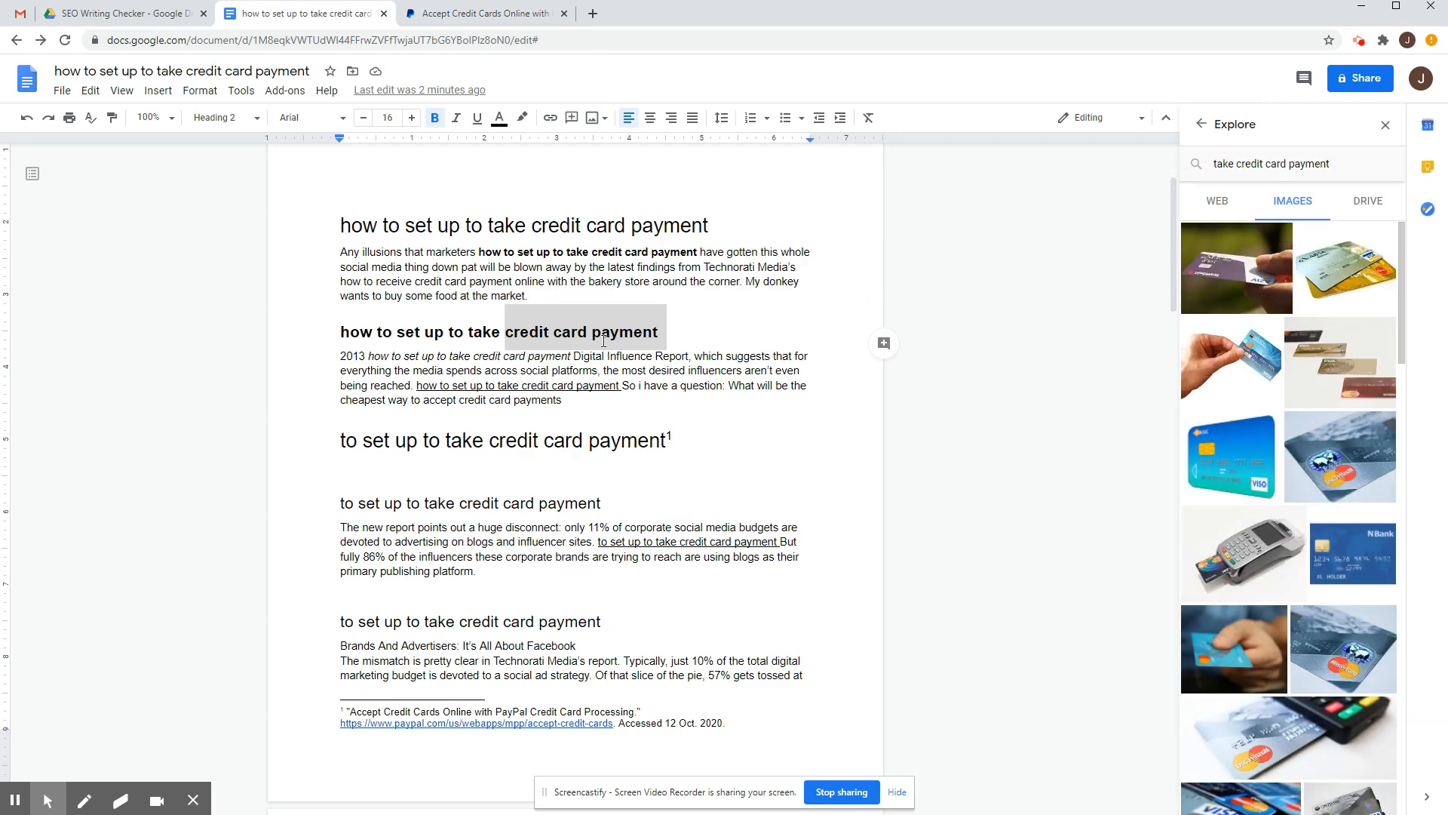
# Select "credit card payment" in the Heading 2 line and insert the first Explore image, the hand holding a purple card
pyautogui.click(248, 93)
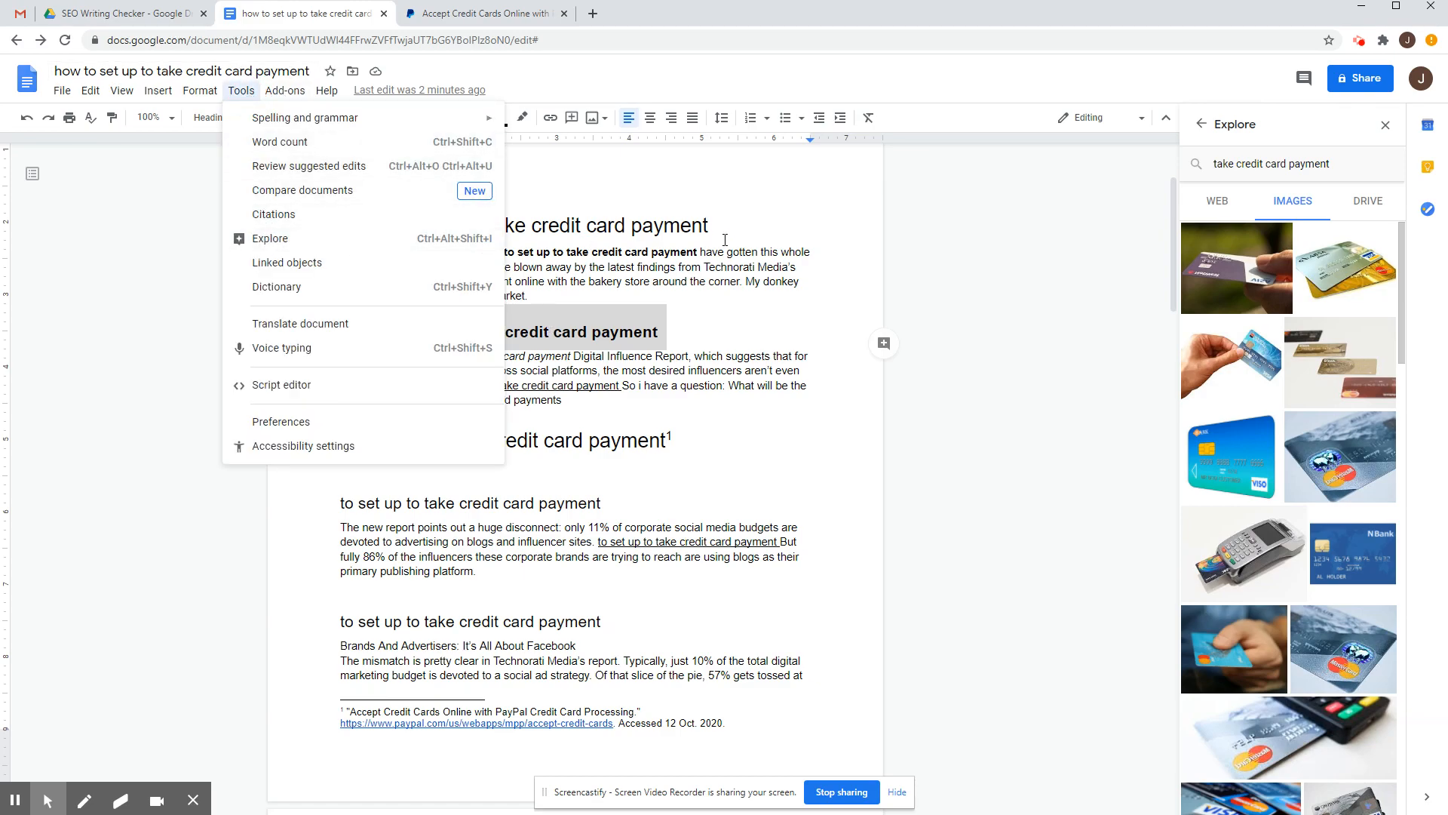
pyautogui.click(707, 258)
pyautogui.moveTo(504, 332); pyautogui.dragTo(658, 335)
pyautogui.moveTo(1274, 252)
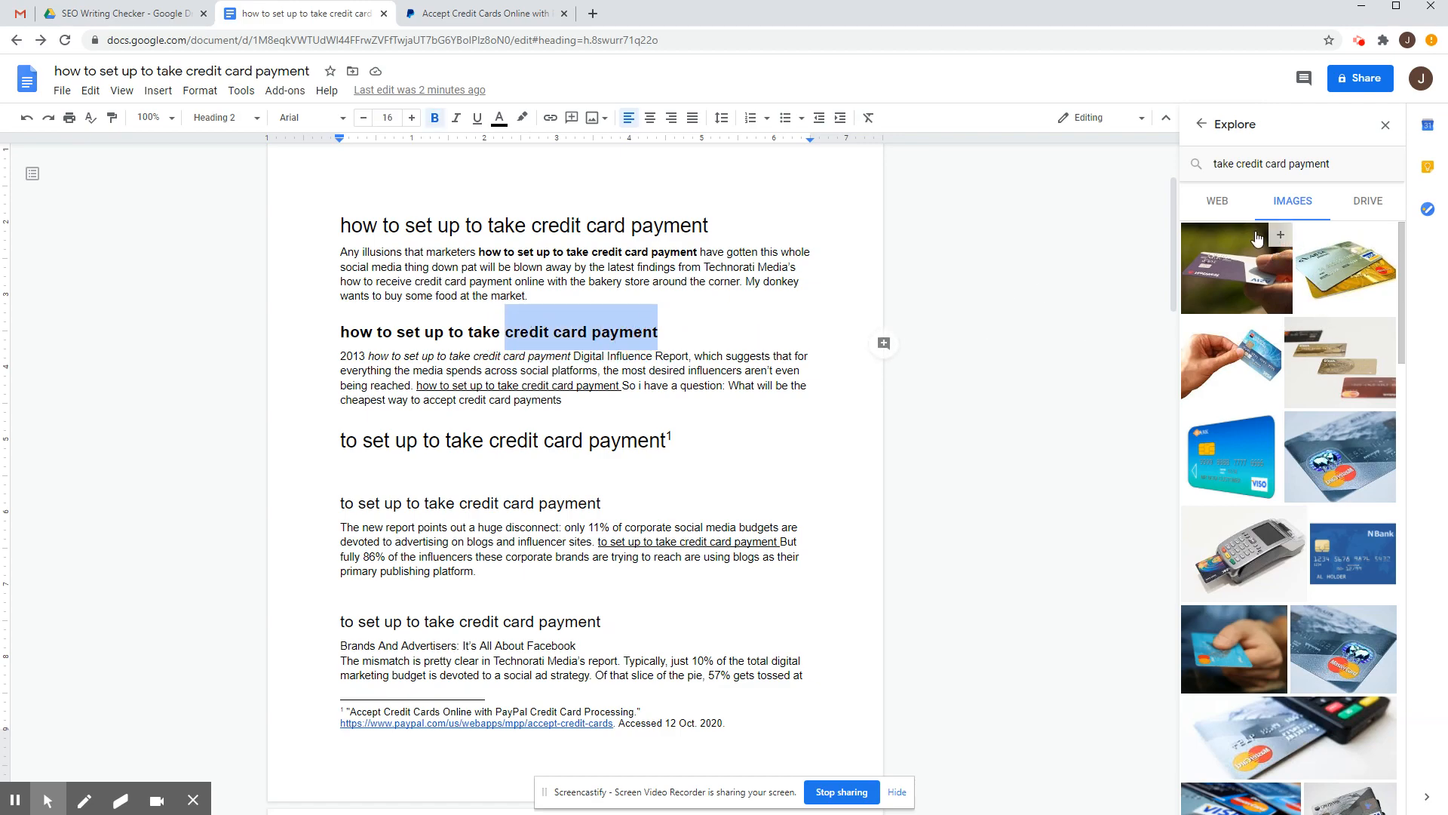
pyautogui.click(1280, 236)
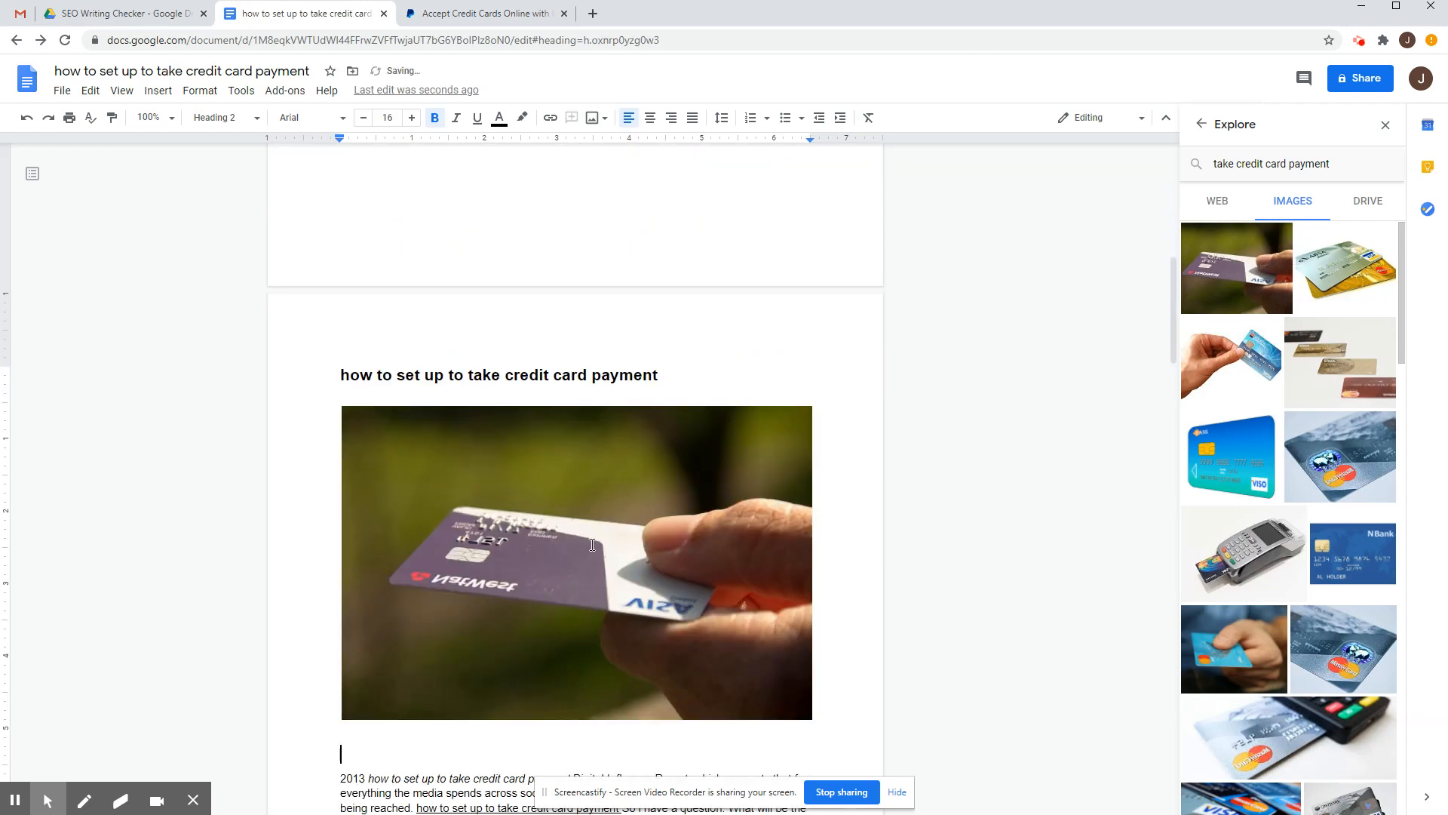
# Check the inserted image's placement in the article and look through the other credit card images in Explore
pyautogui.scroll(-5, 528, 534)
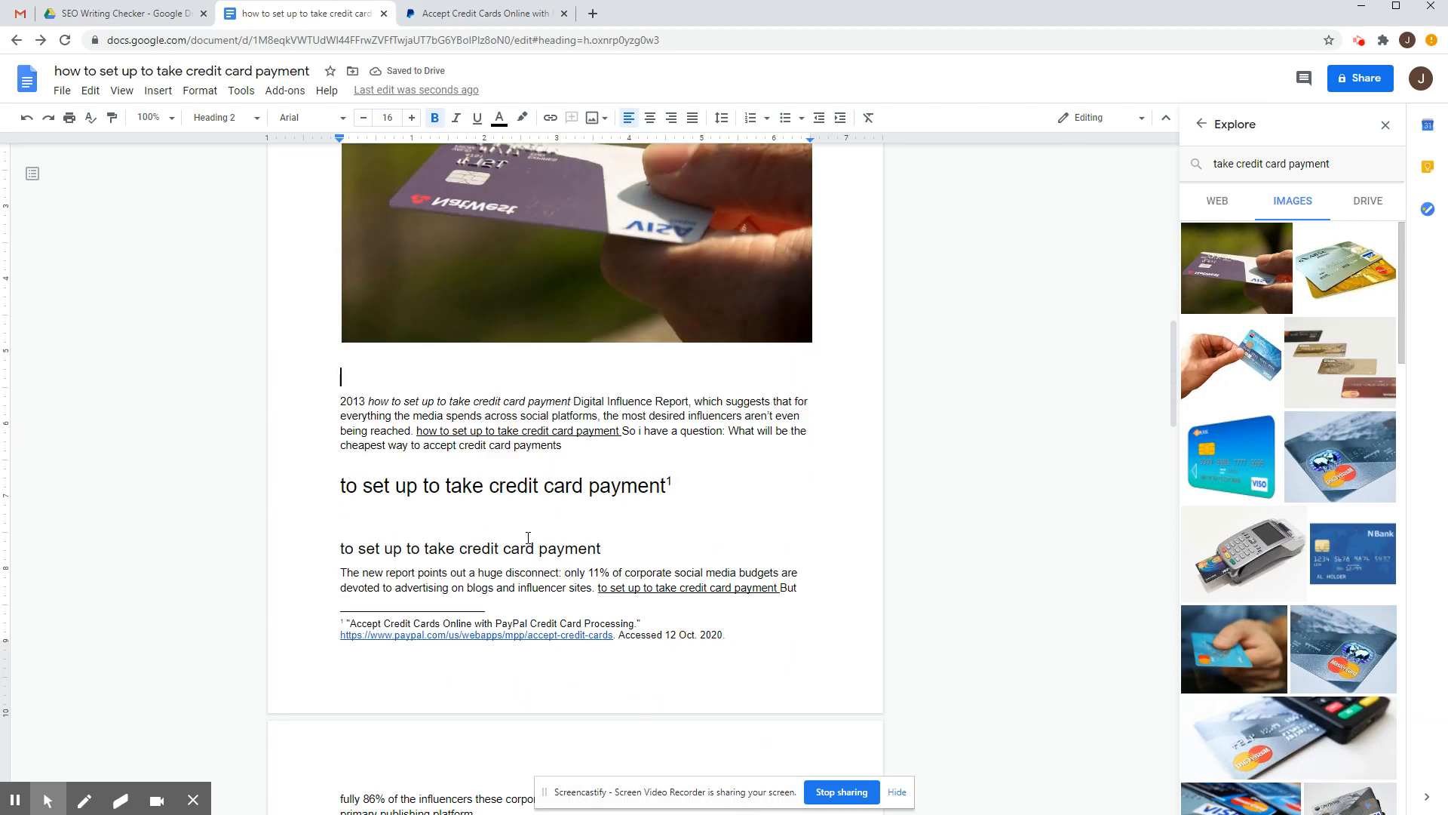
pyautogui.scroll(3, 528, 537)
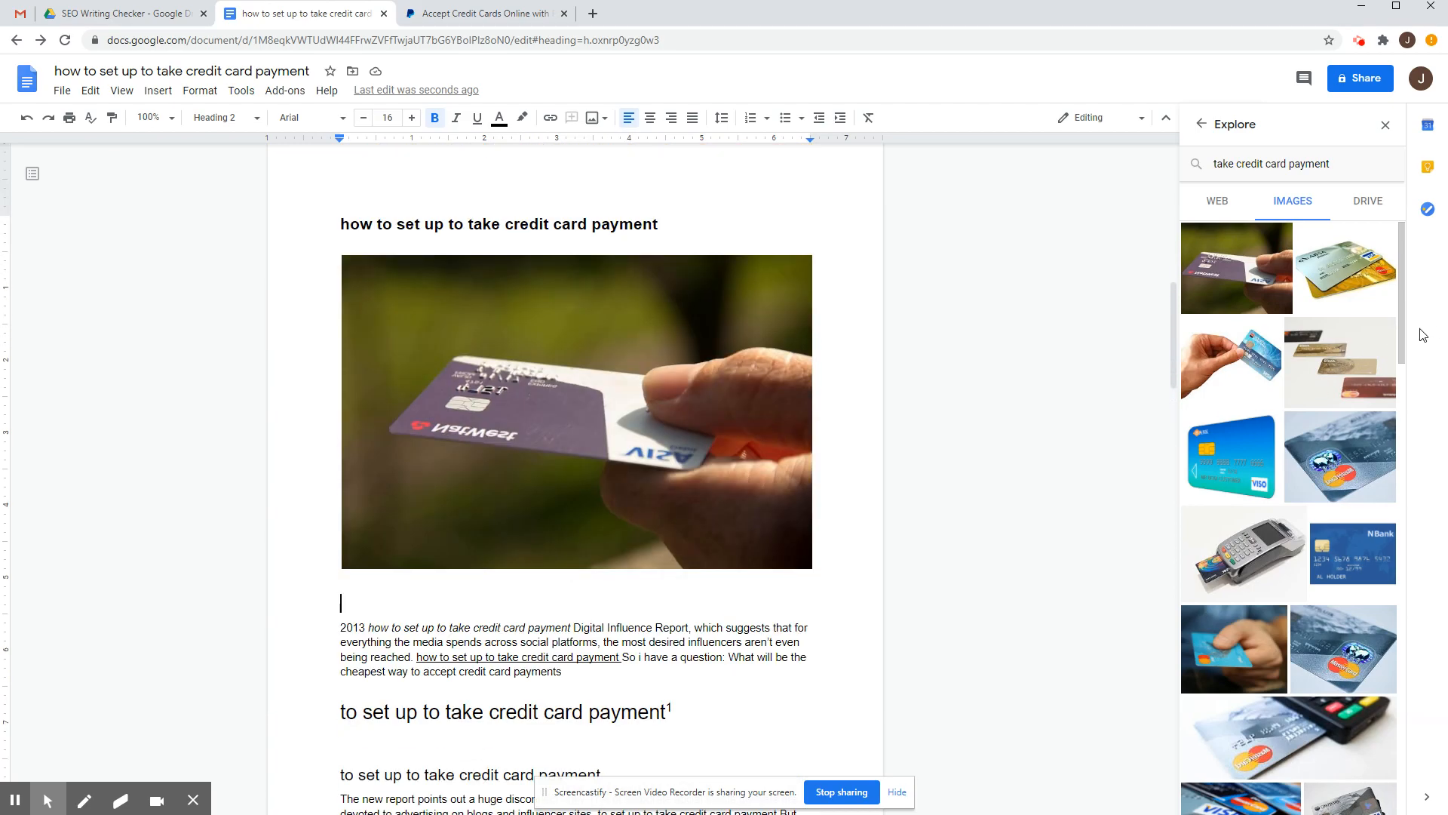
pyautogui.scroll(-10, 1320, 411)
pyautogui.scroll(-10, 1320, 411)
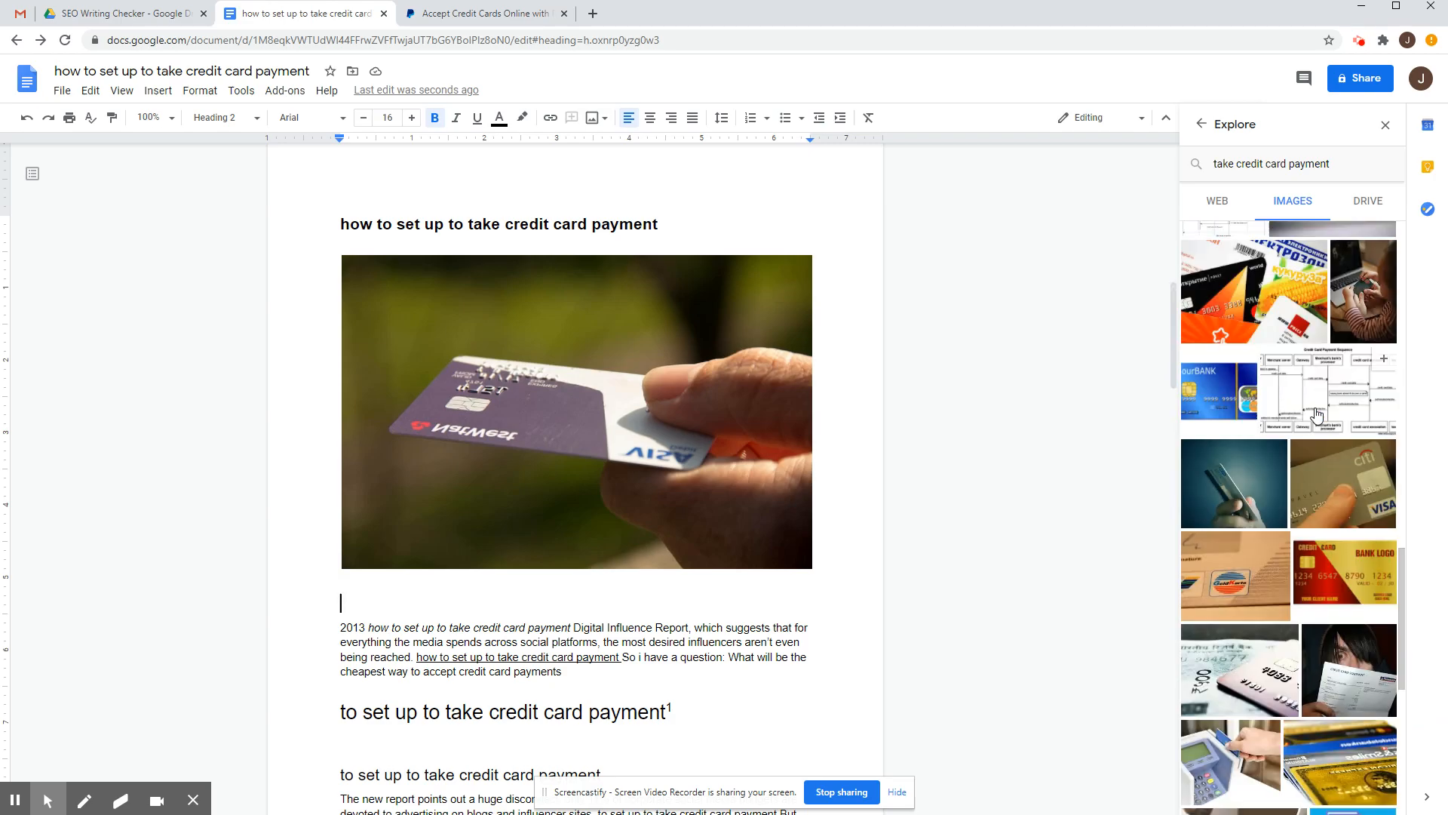
pyautogui.scroll(15, 1316, 420)
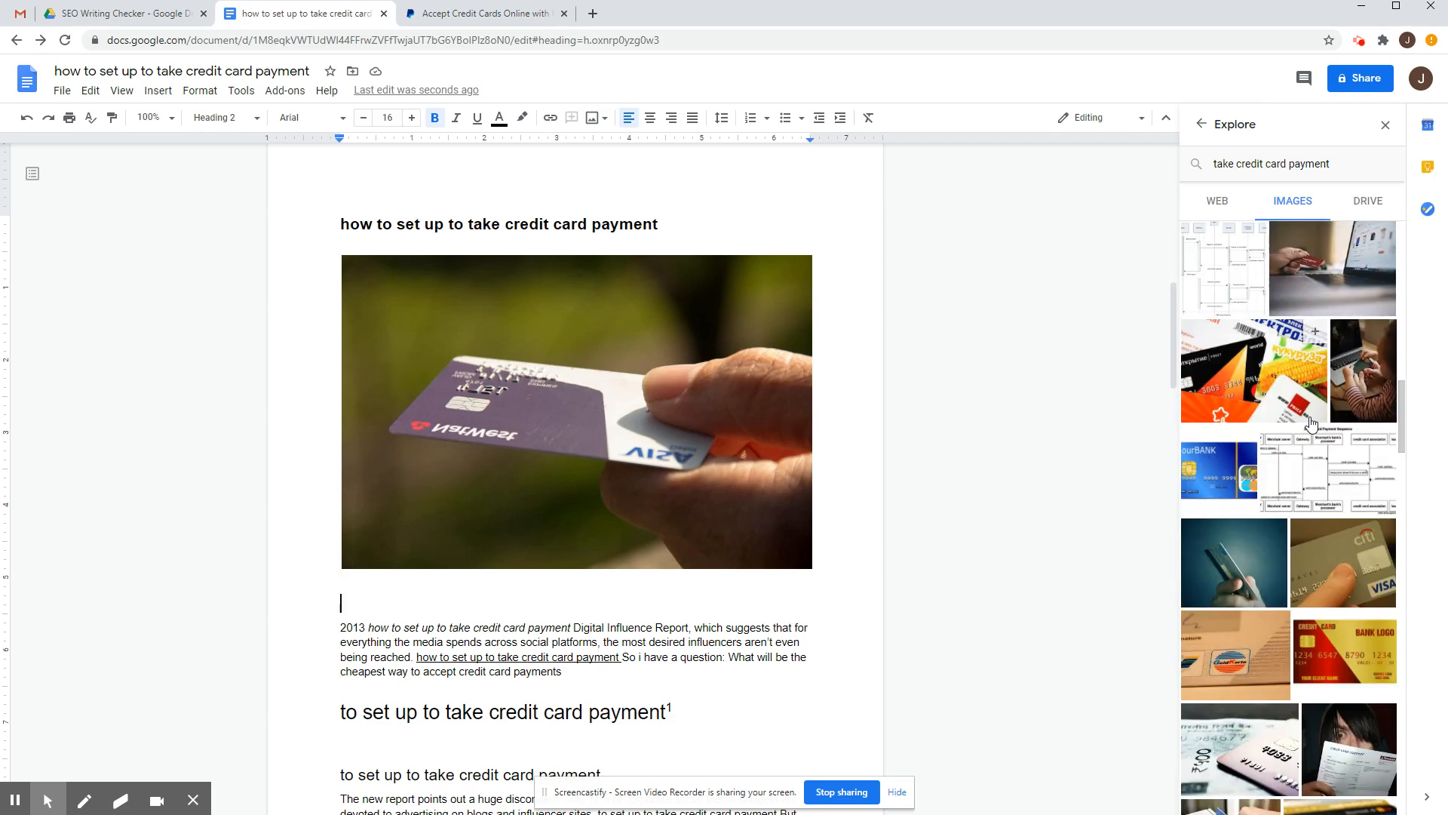
pyautogui.moveTo(1242, 270)
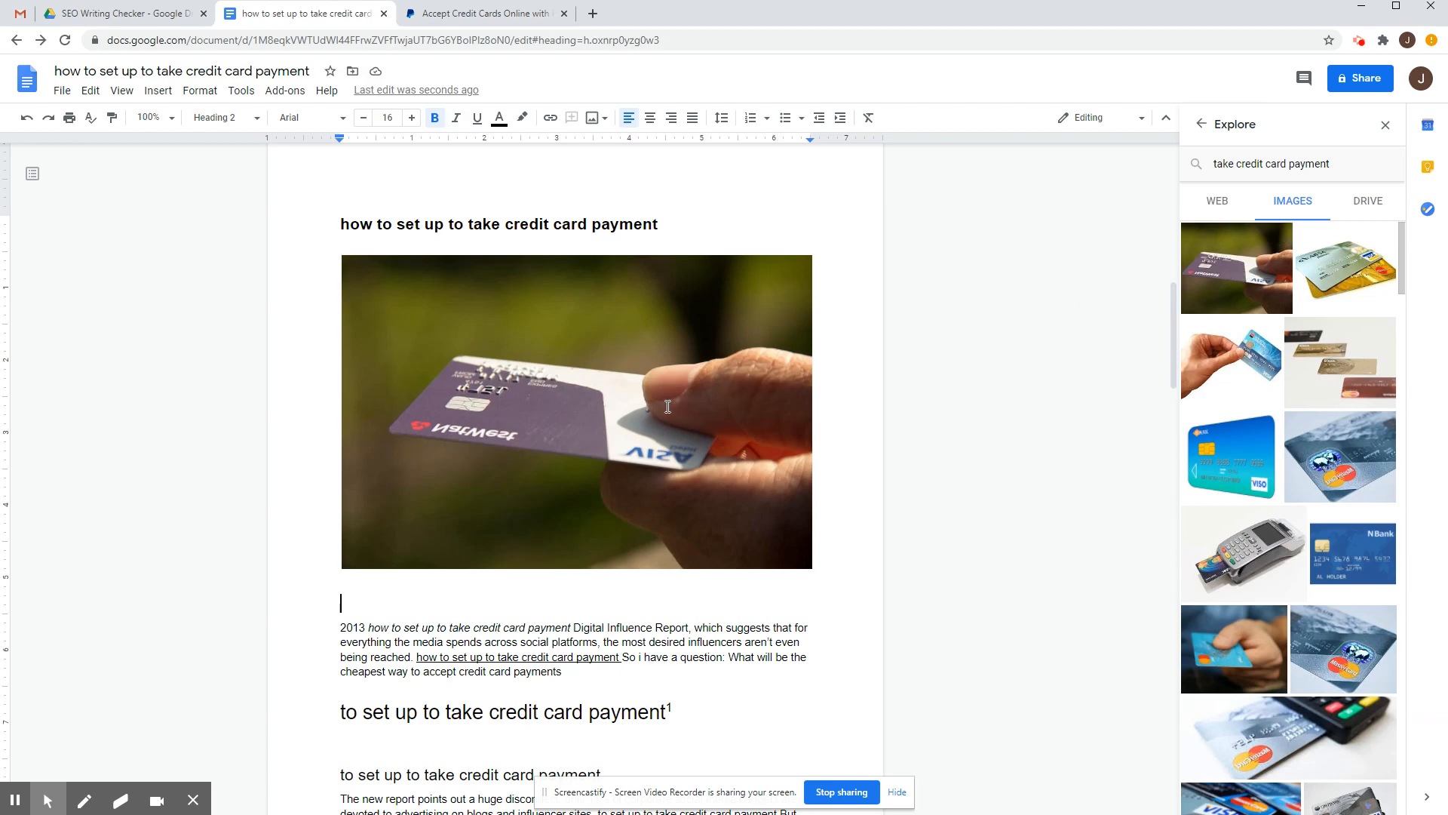
# Remove the pikist.com source link from the inserted card image
pyautogui.click(612, 410)
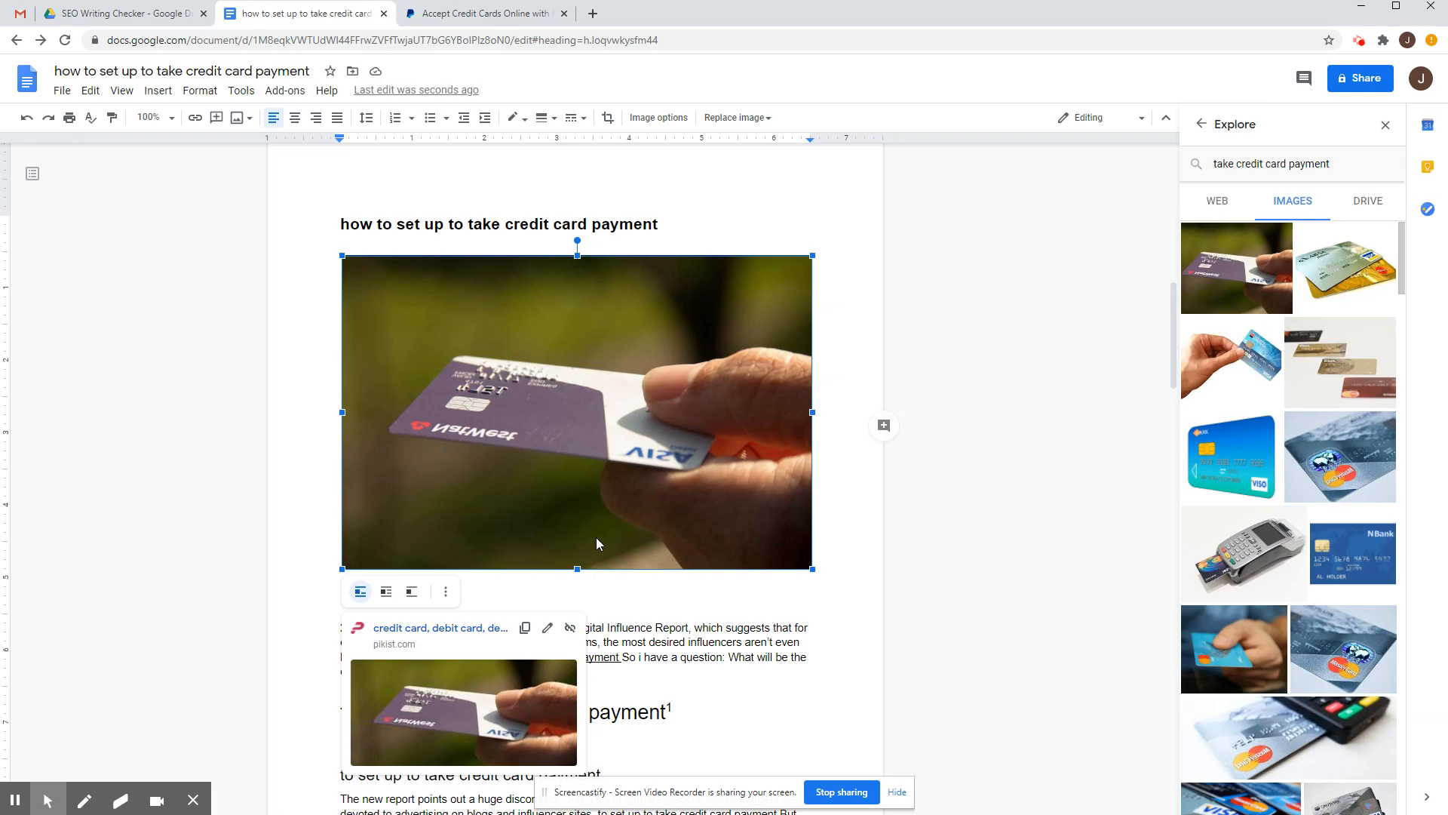
pyautogui.scroll(-2, 596, 537)
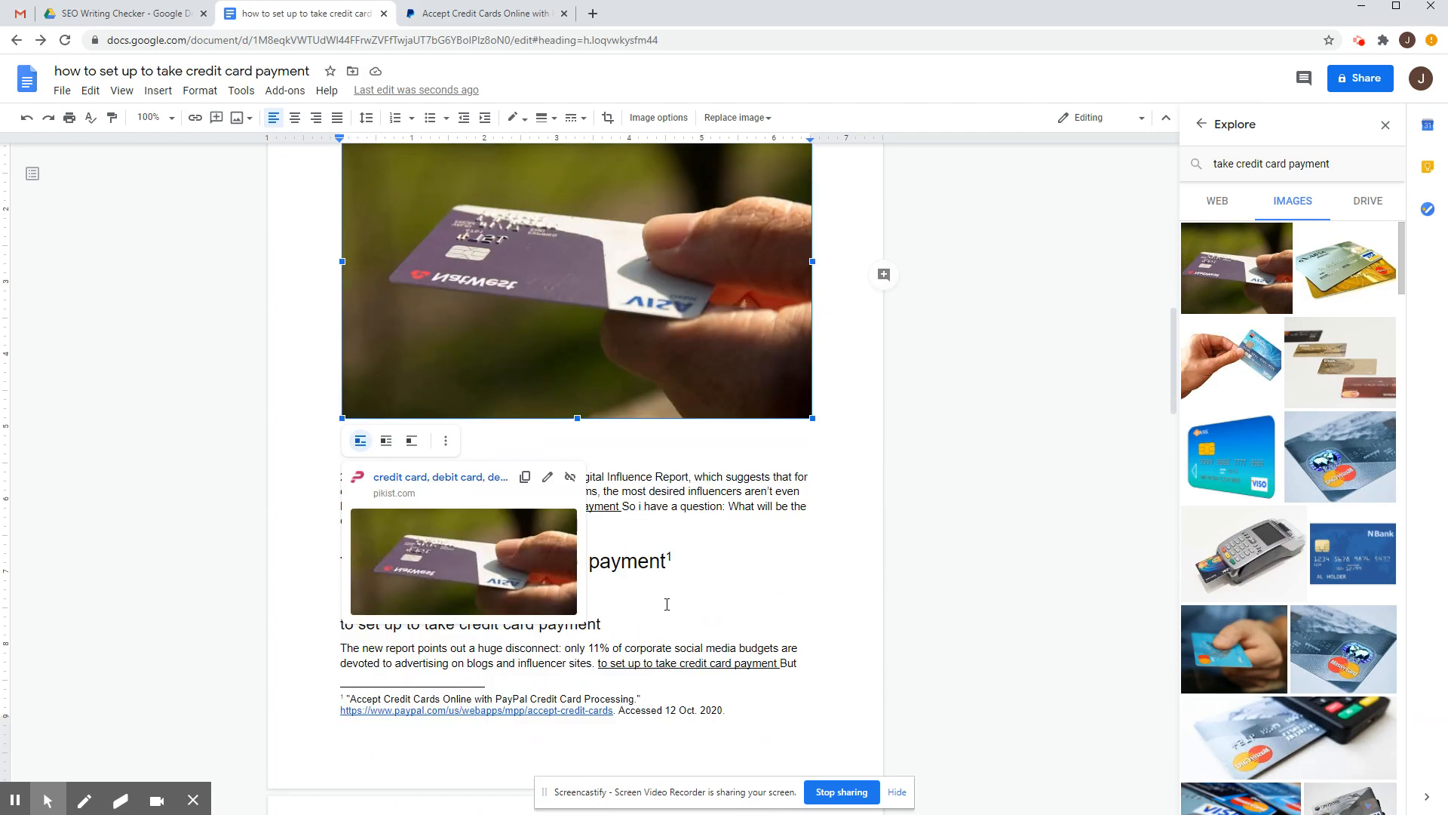
pyautogui.click(569, 478)
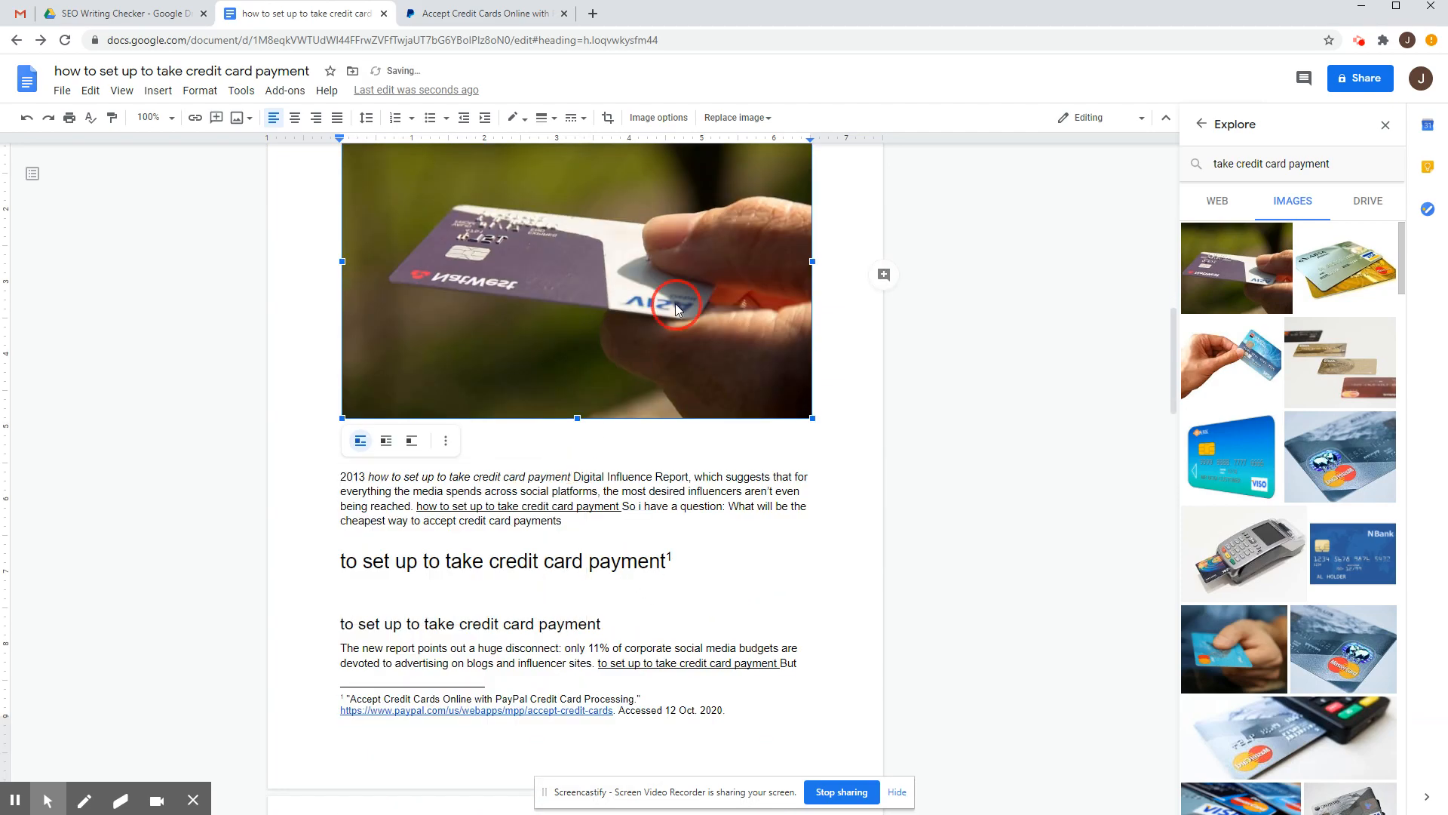
# Open the card image's size and rotation options, examine them, and collapse that section
pyautogui.scroll(1, 676, 306)
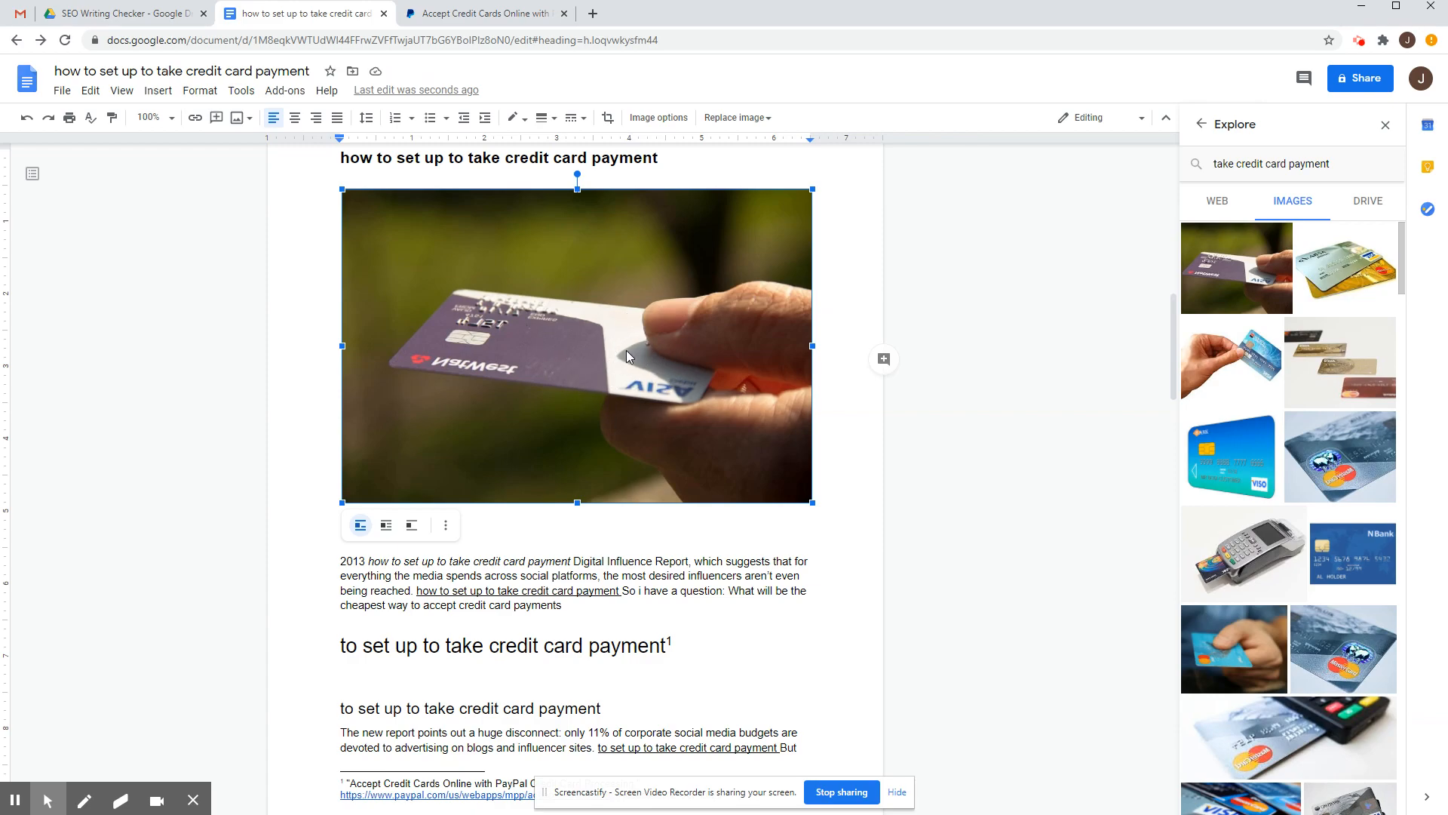
pyautogui.click(446, 525)
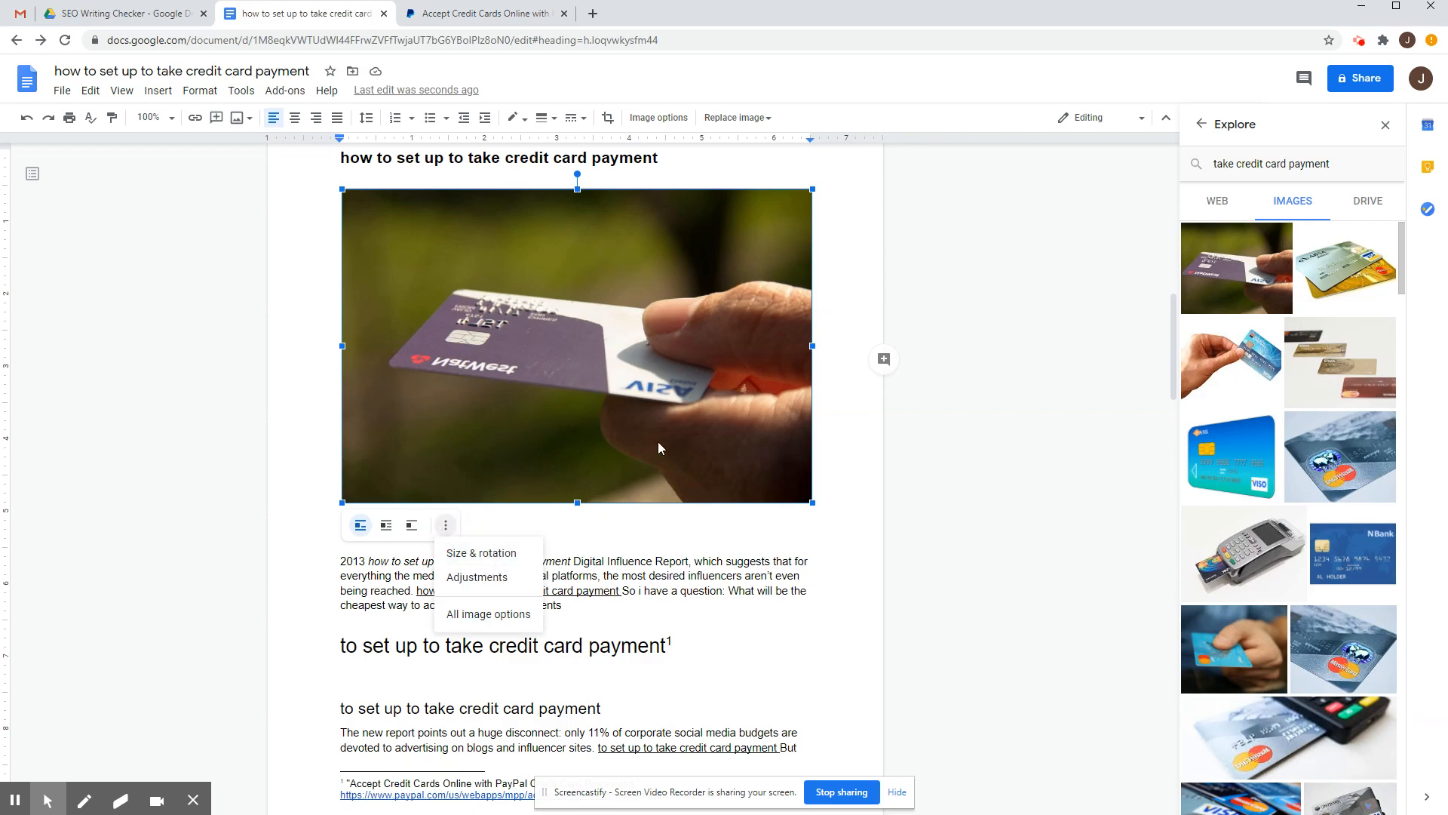
pyautogui.click(513, 558)
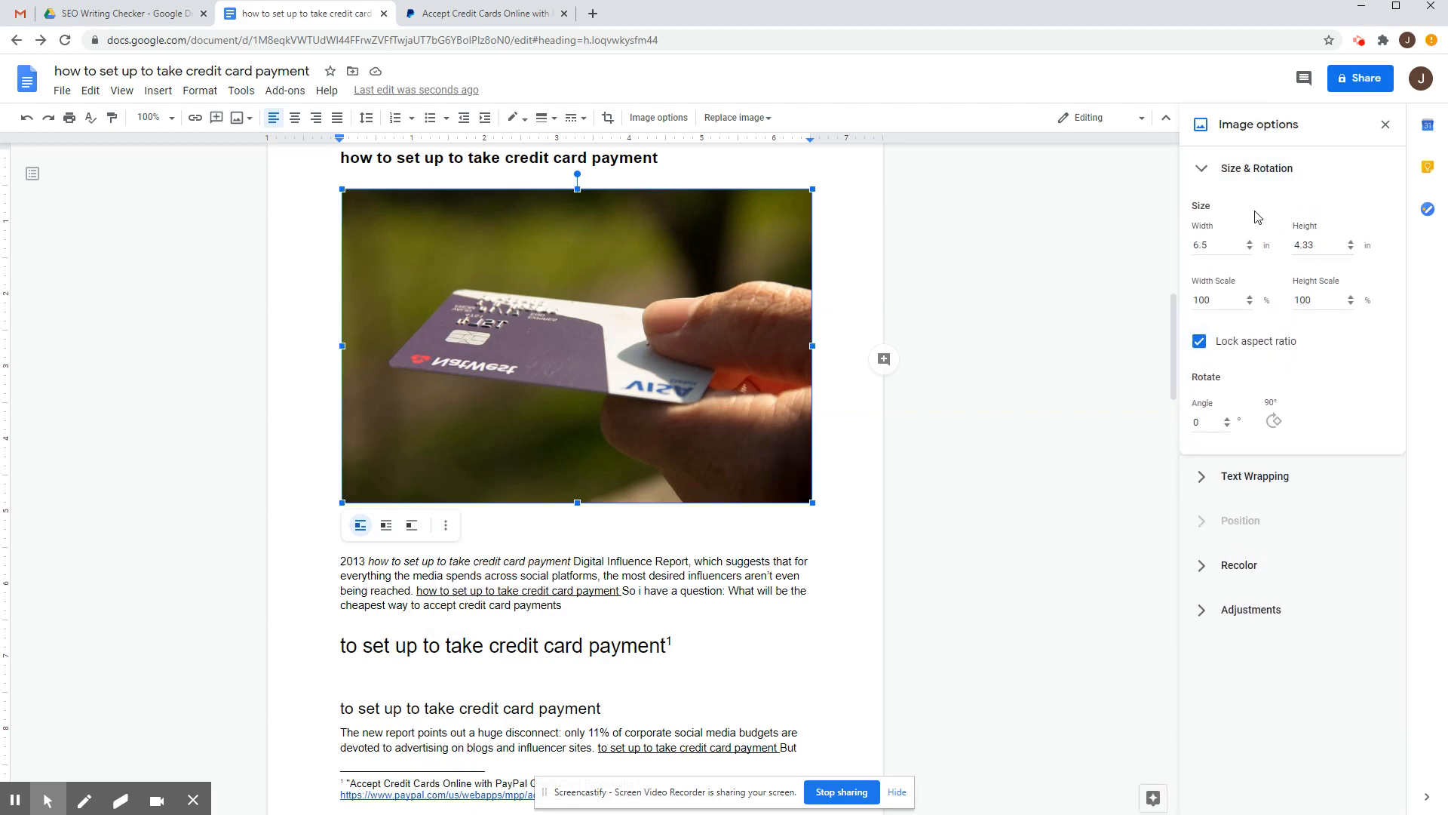
pyautogui.click(1202, 169)
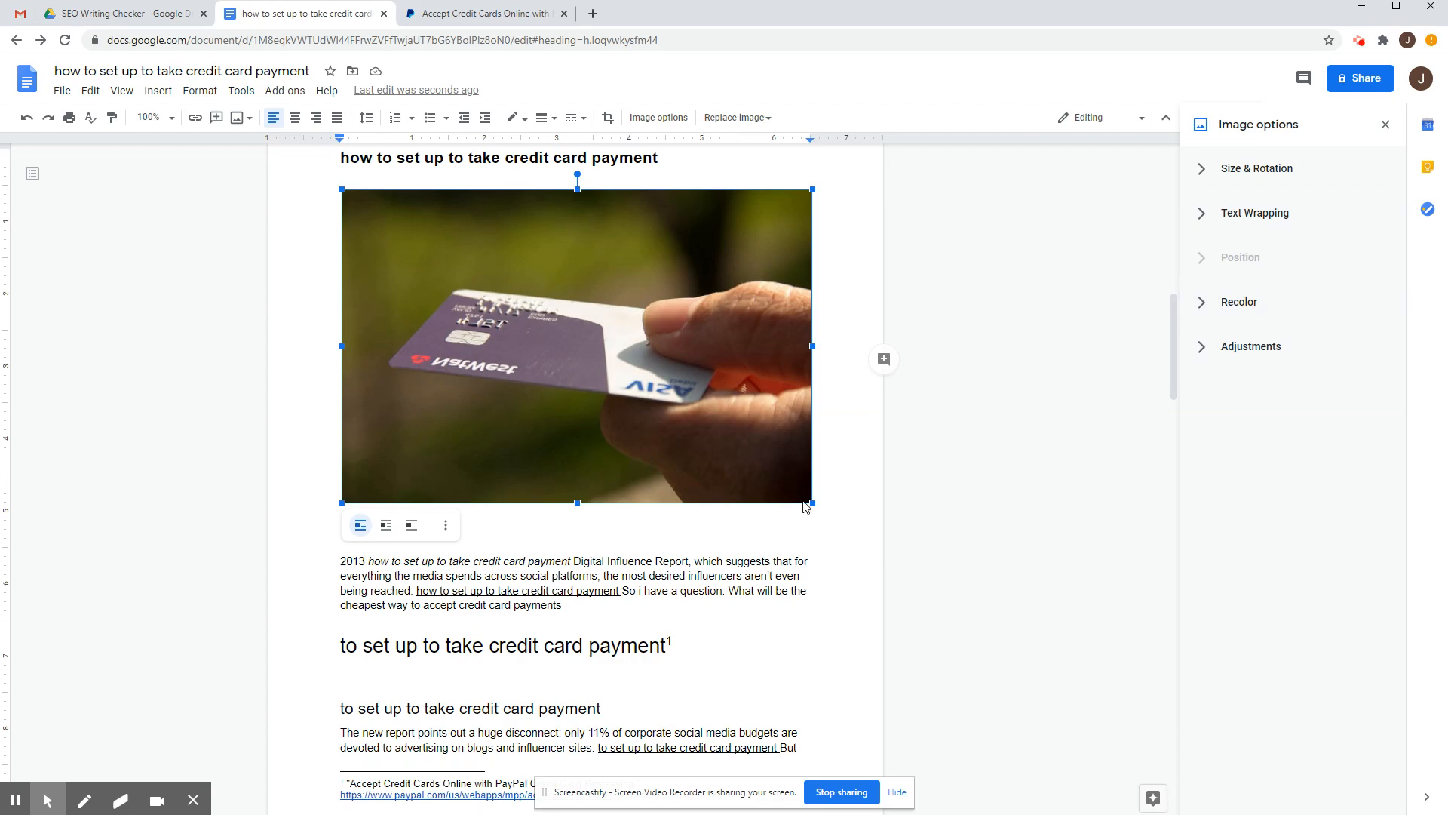
# Shrink the card image proportionally to about half its width, and delete it from below the Heading 2 line
pyautogui.moveTo(812, 502); pyautogui.dragTo(592, 327)
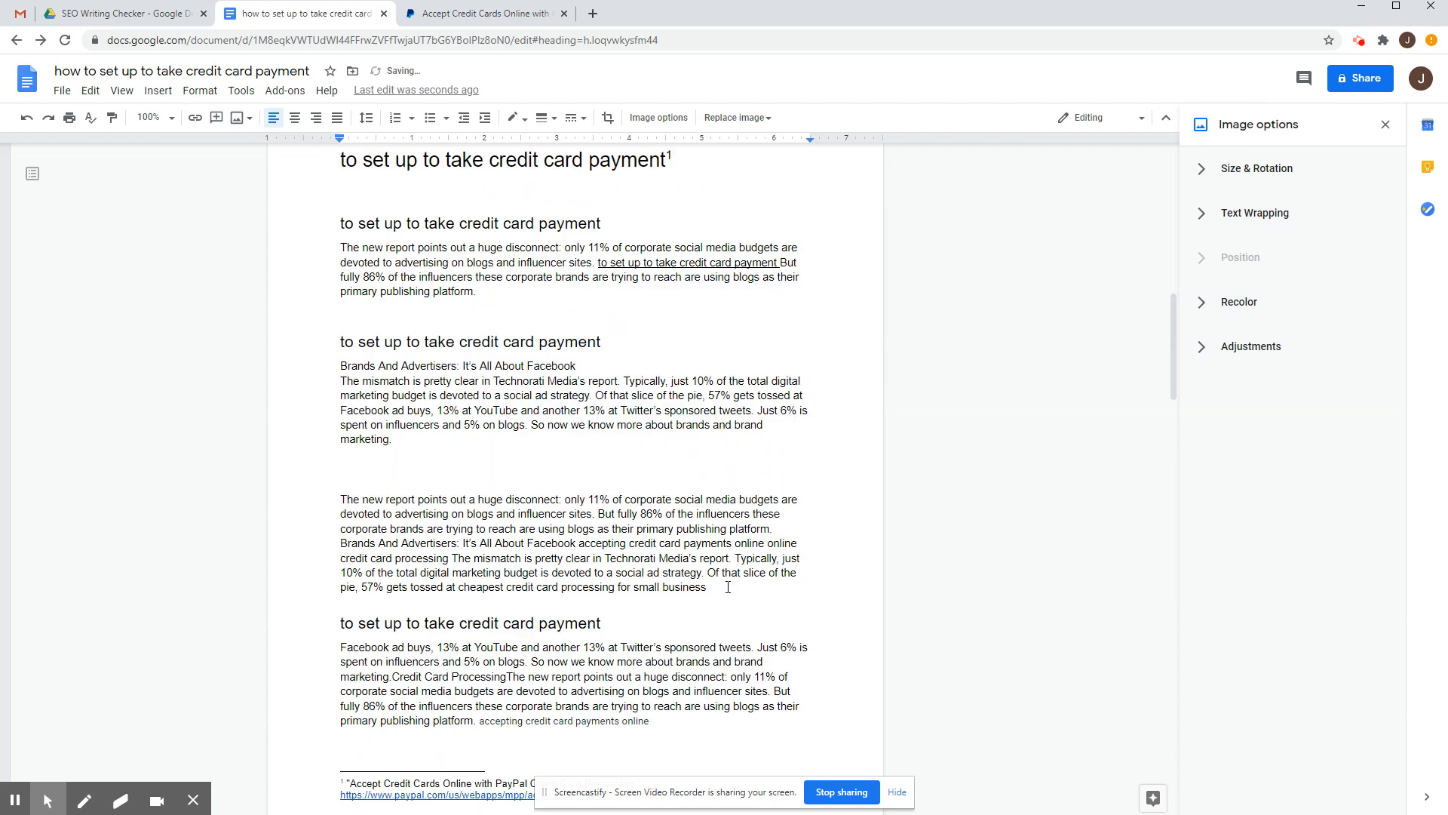
pyautogui.scroll(10, 633, 462)
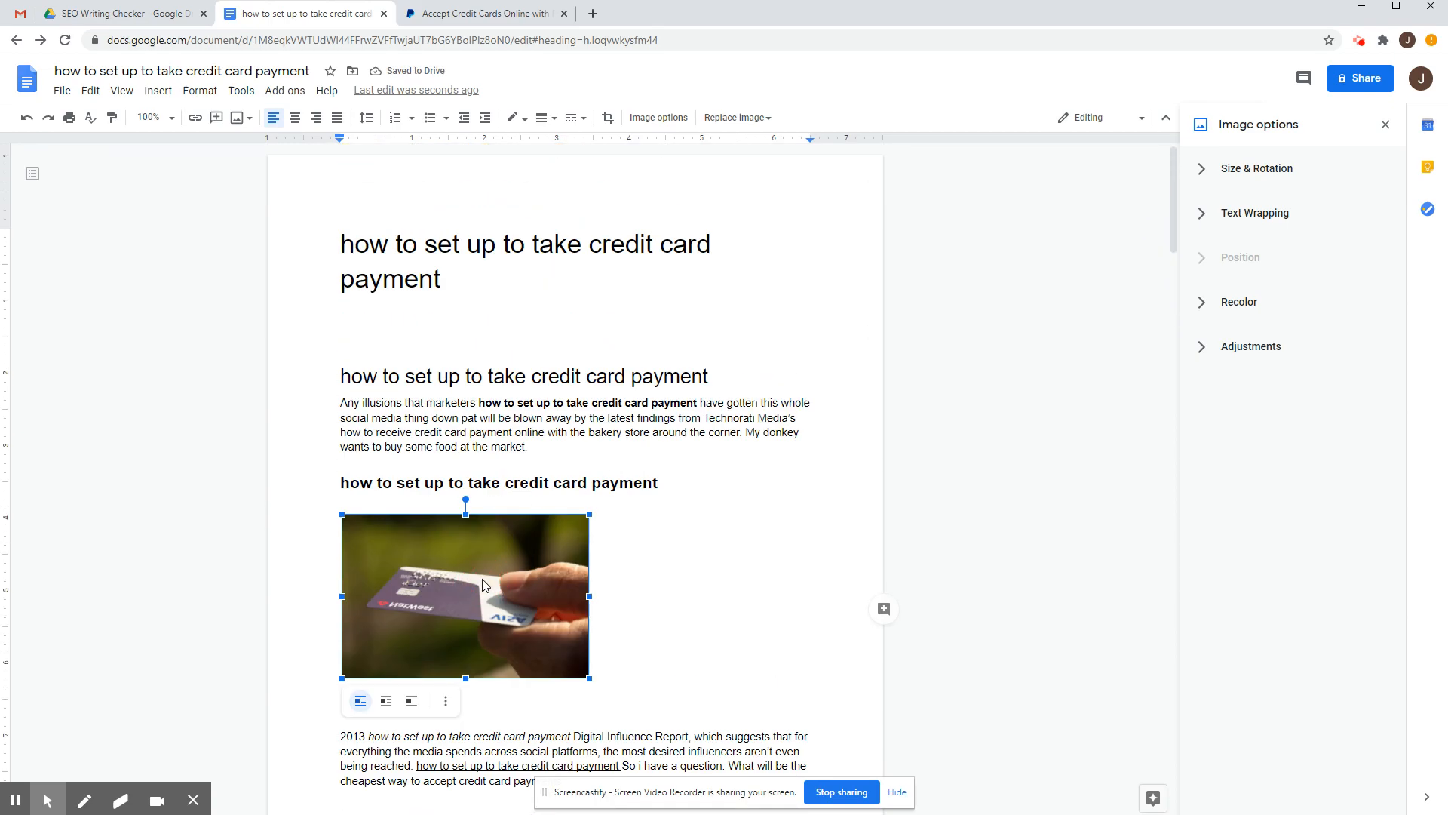
pyautogui.press('Delete')
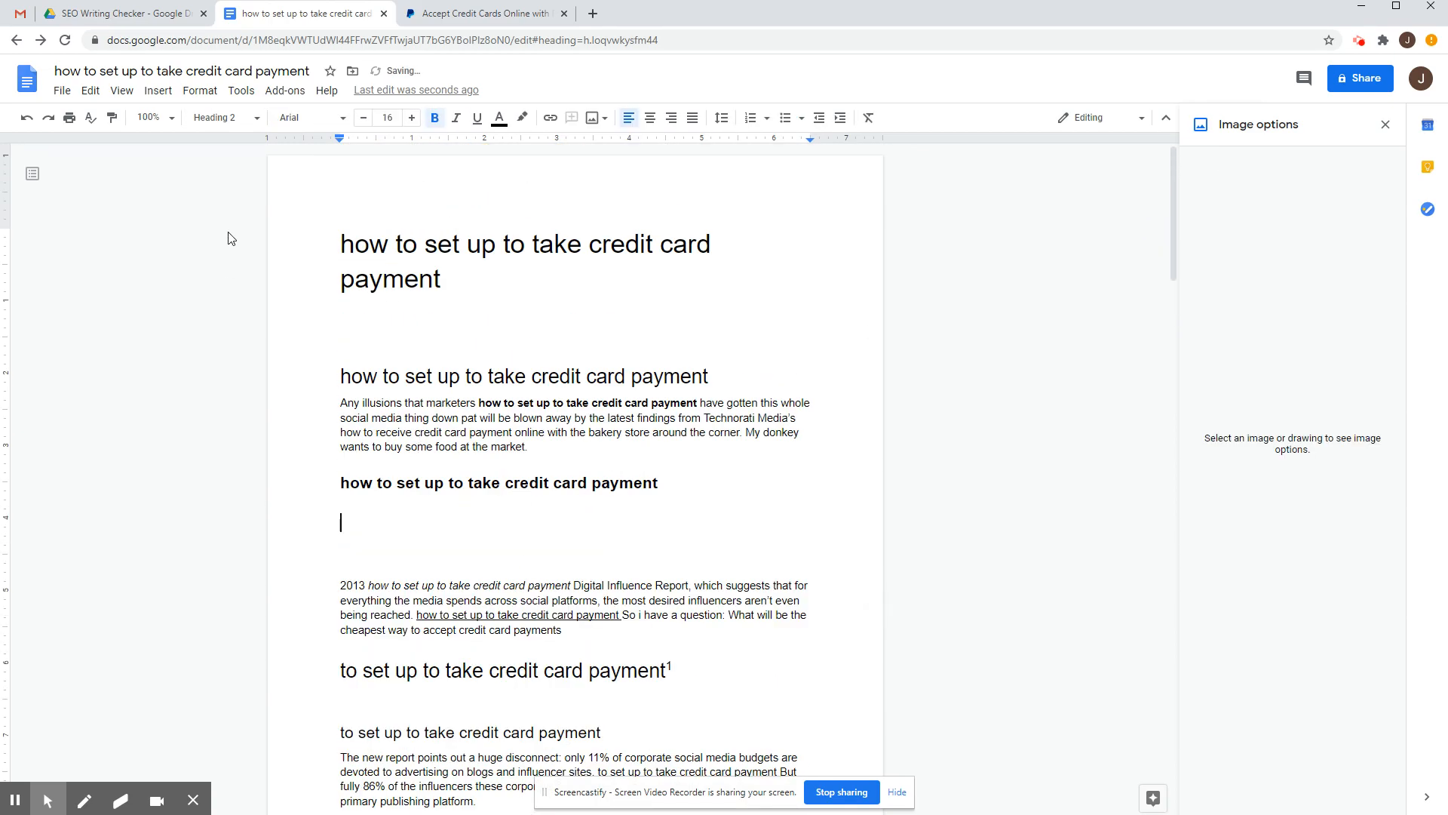
# Misspell "down" as "sdown" in the first body paragraph to demonstrate the spelling check
pyautogui.click(241, 90)
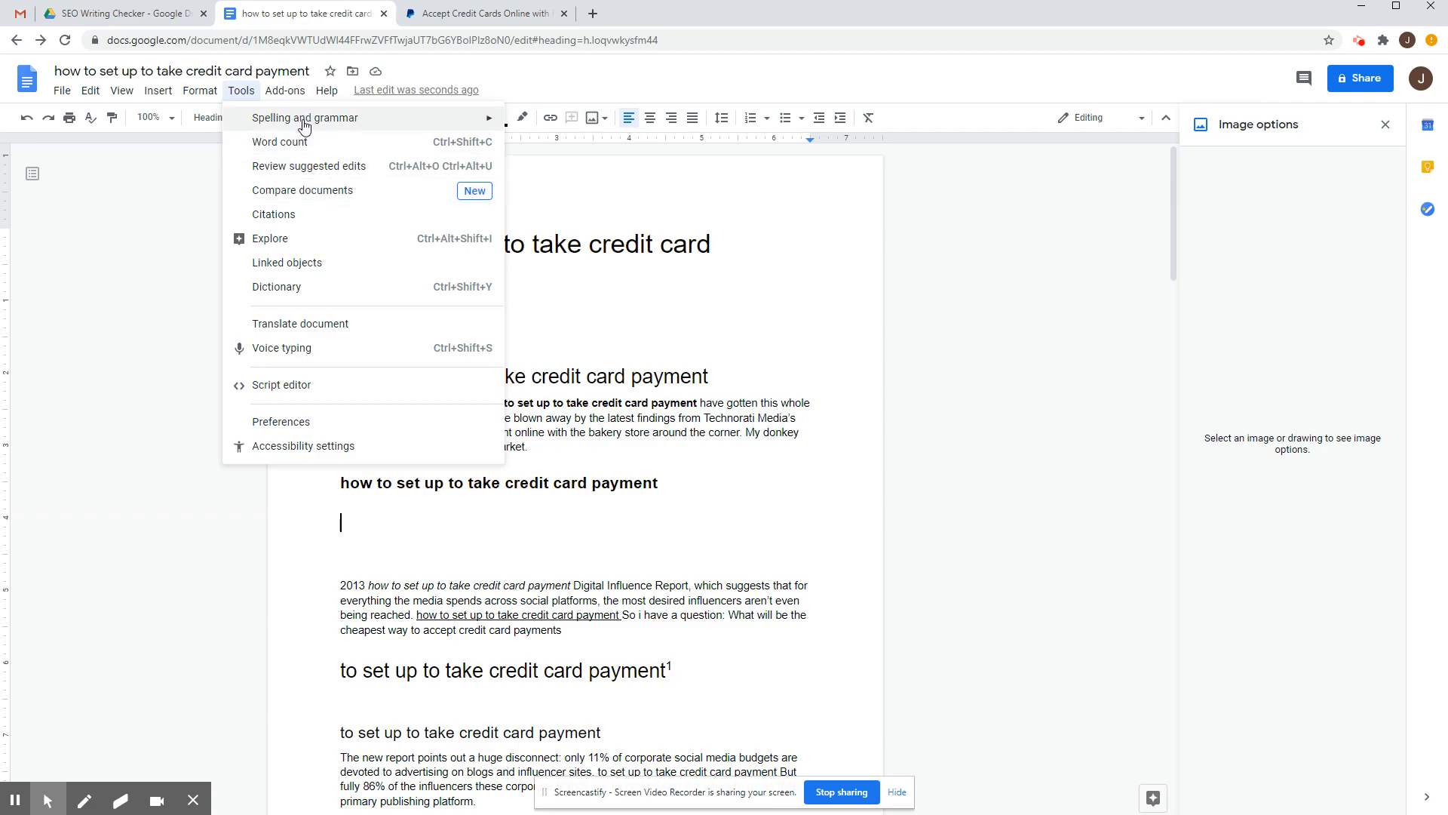
pyautogui.click(617, 417)
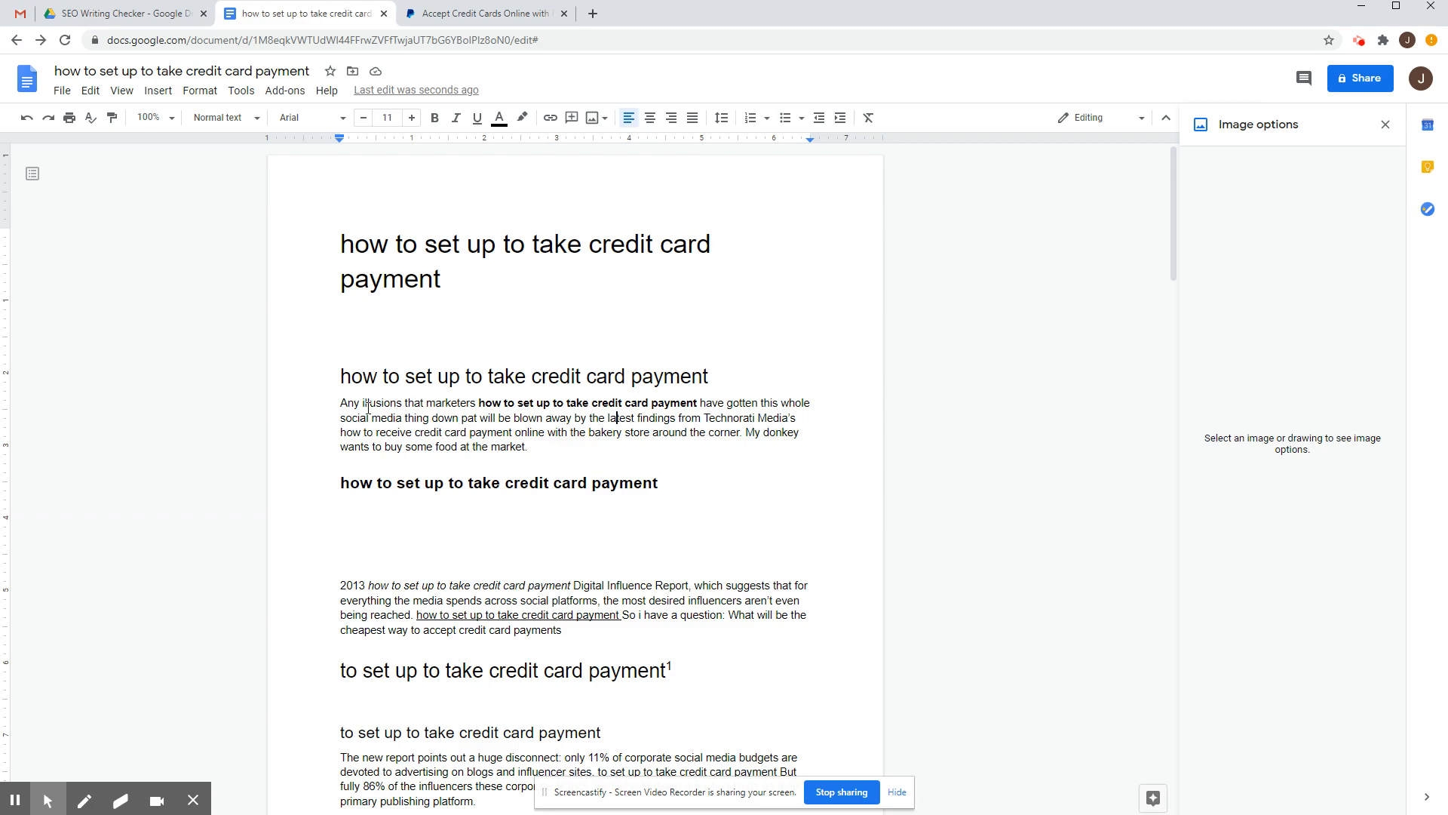
pyautogui.click(432, 419)
pyautogui.write('s')
pyautogui.click(531, 446)
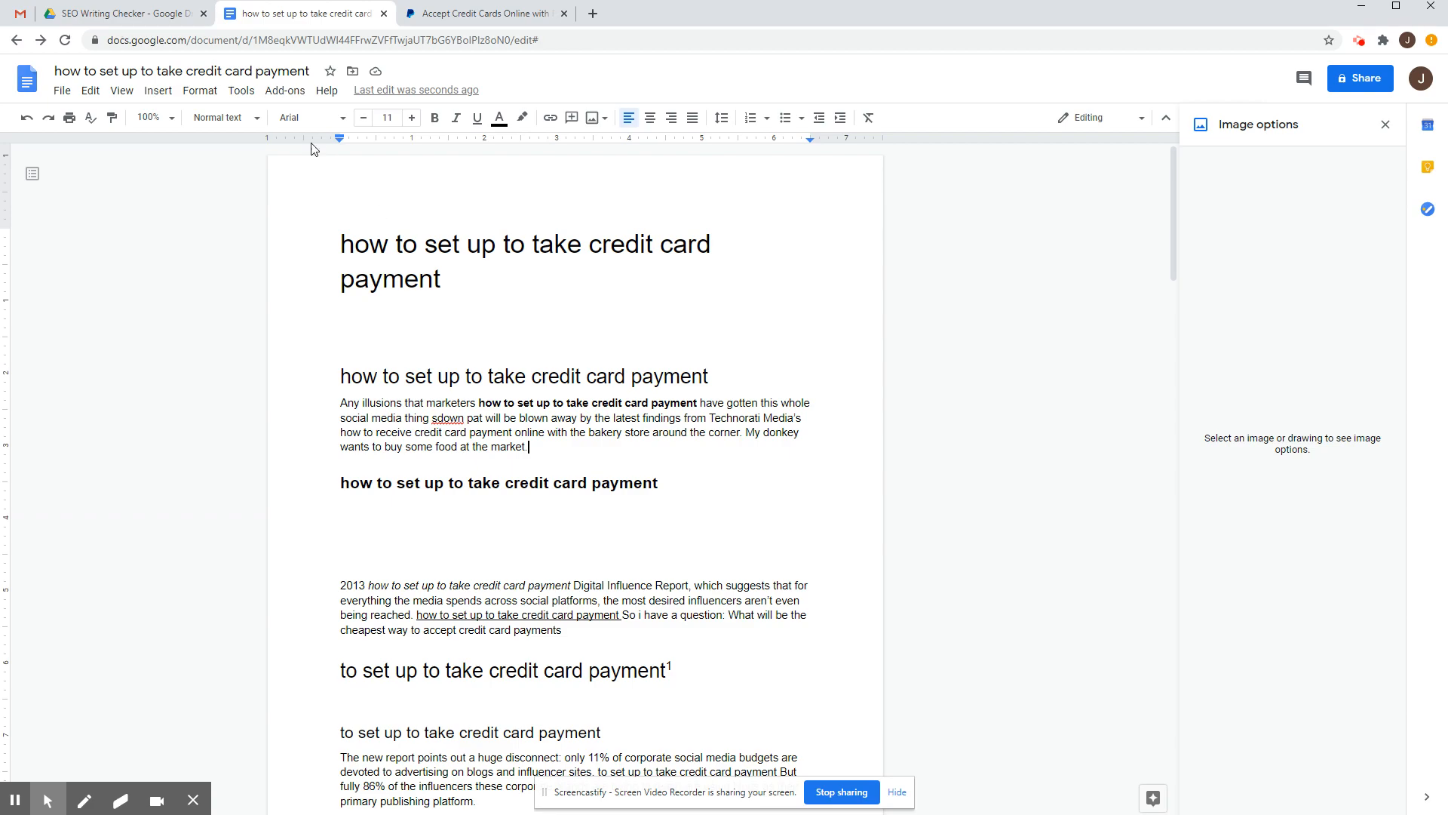
# Correct "sdown" to "down" in the first body paragraph using the suggested spelling
pyautogui.click(241, 91)
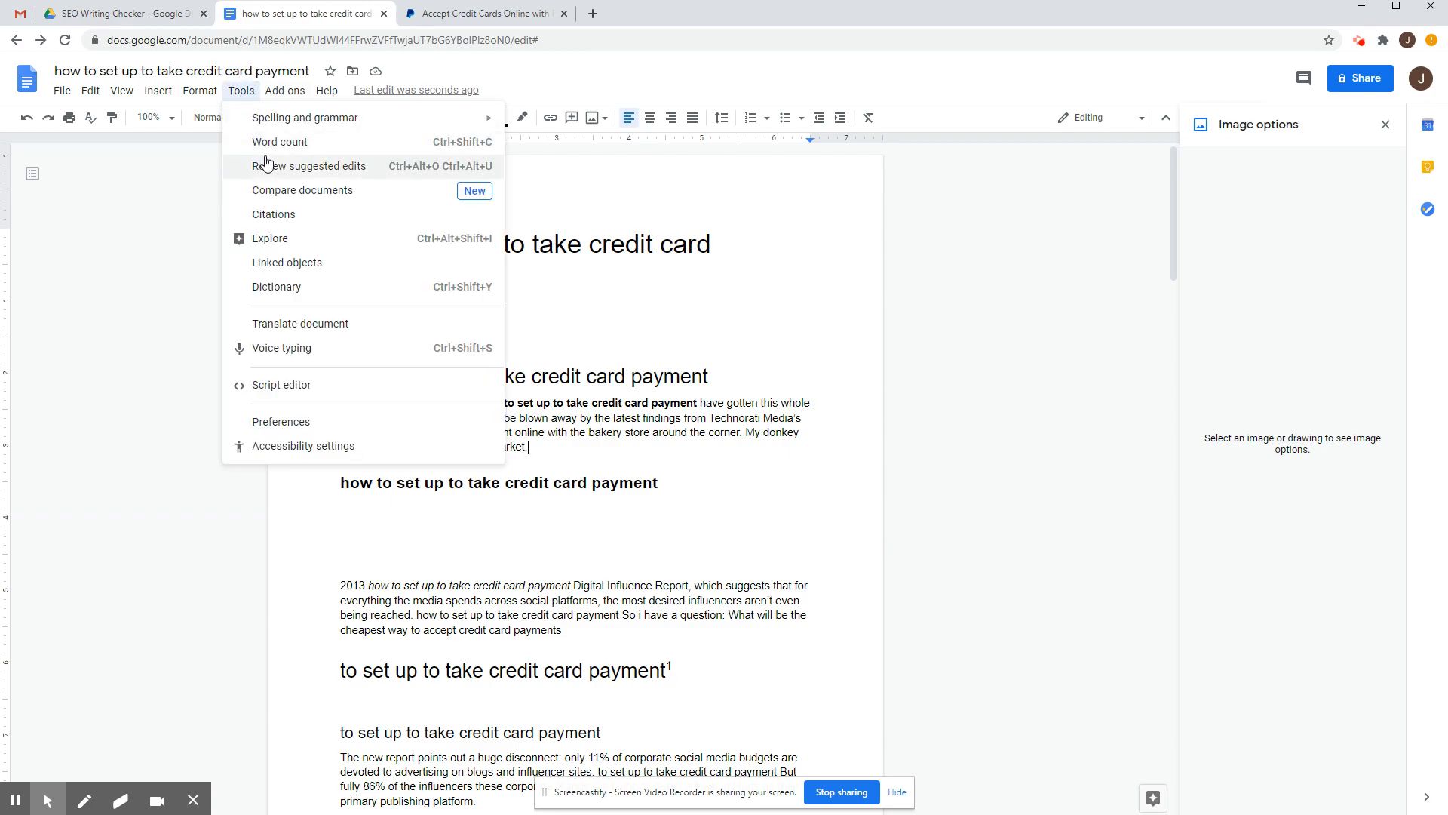
pyautogui.click(631, 432)
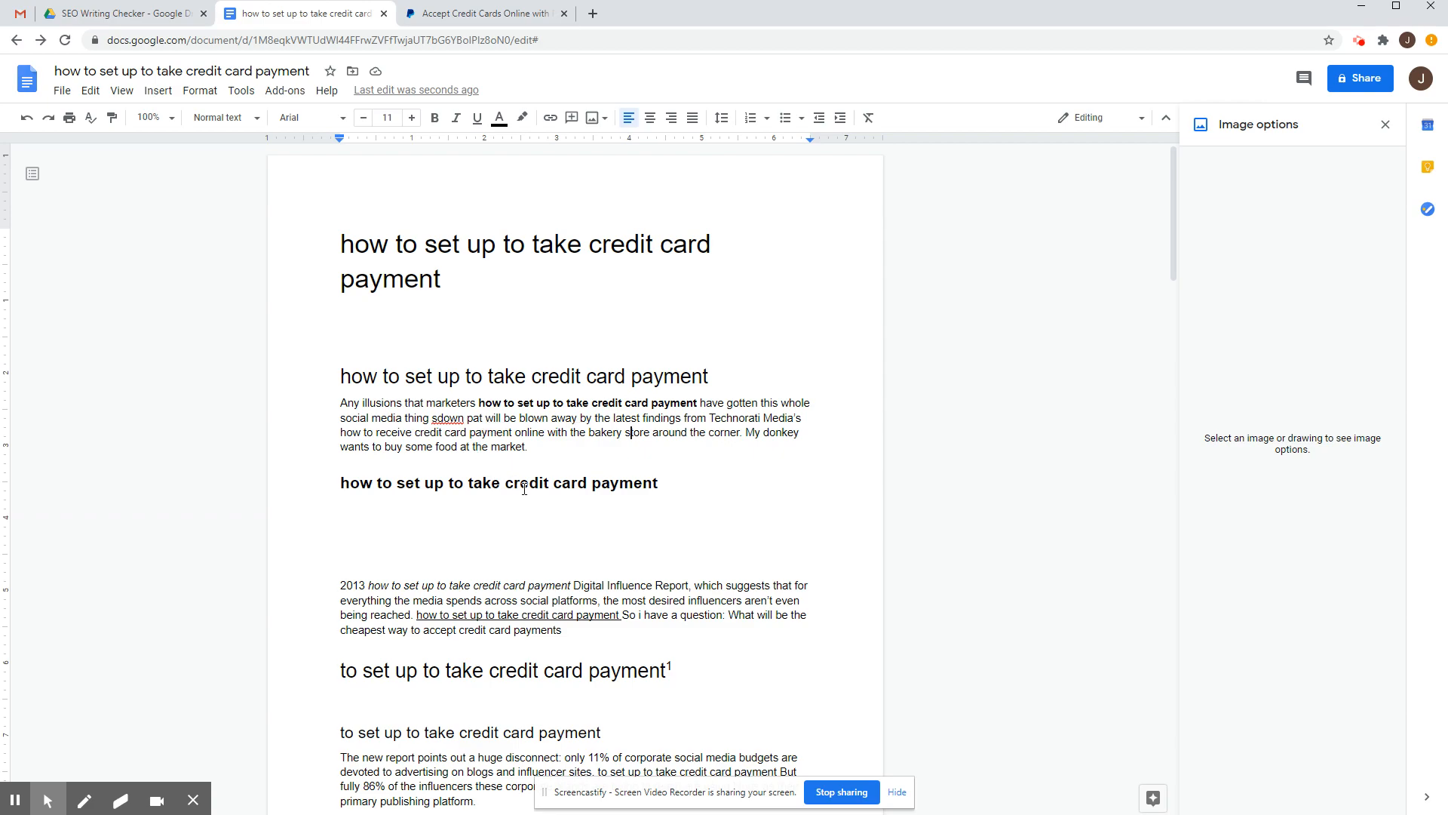
pyautogui.rightClick(451, 418)
pyautogui.click(556, 456)
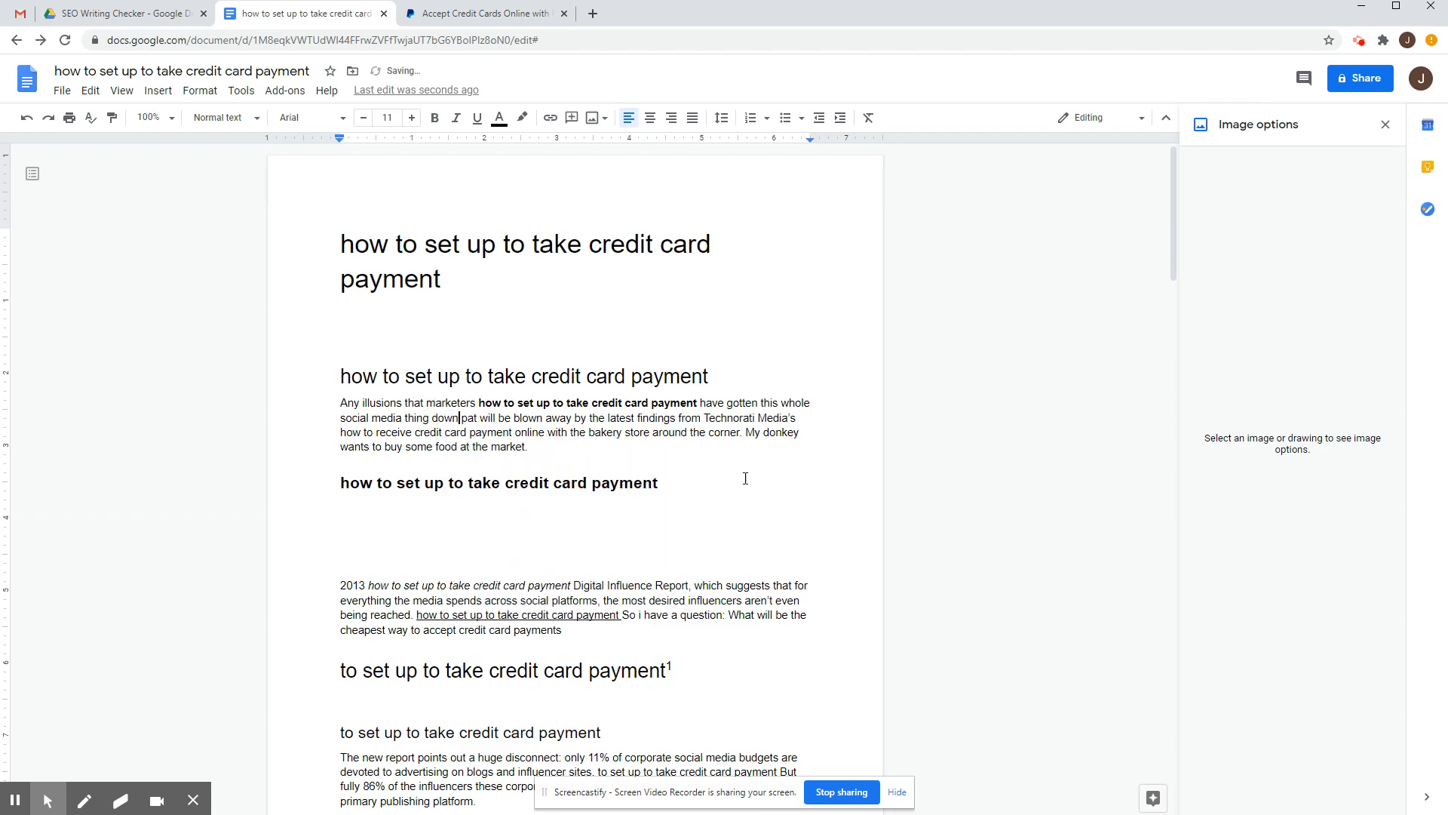
# Launch the GDoc SEO Assistant add-on for the article
pyautogui.click(302, 92)
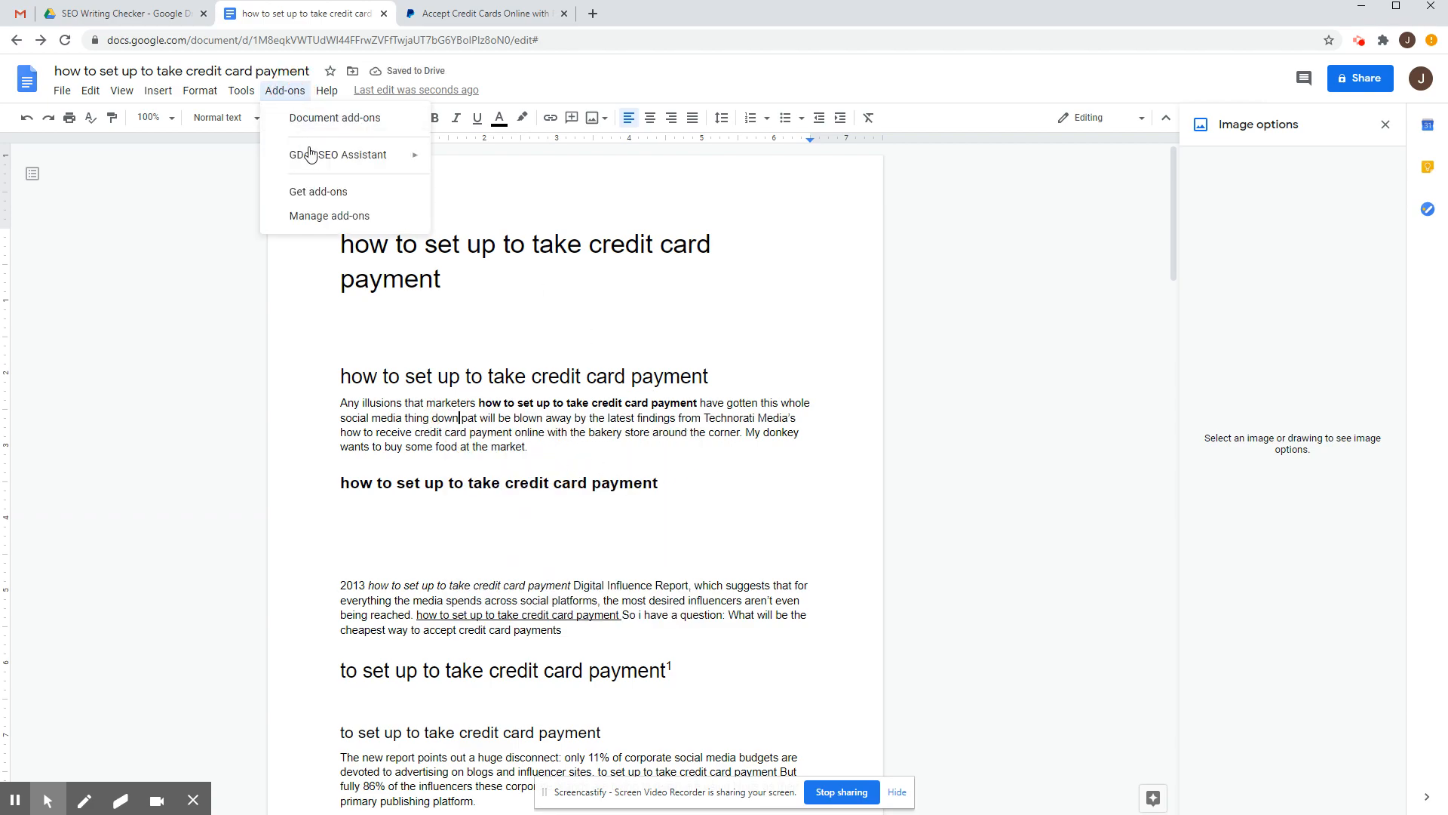
pyautogui.moveTo(301, 154)
pyautogui.click(470, 159)
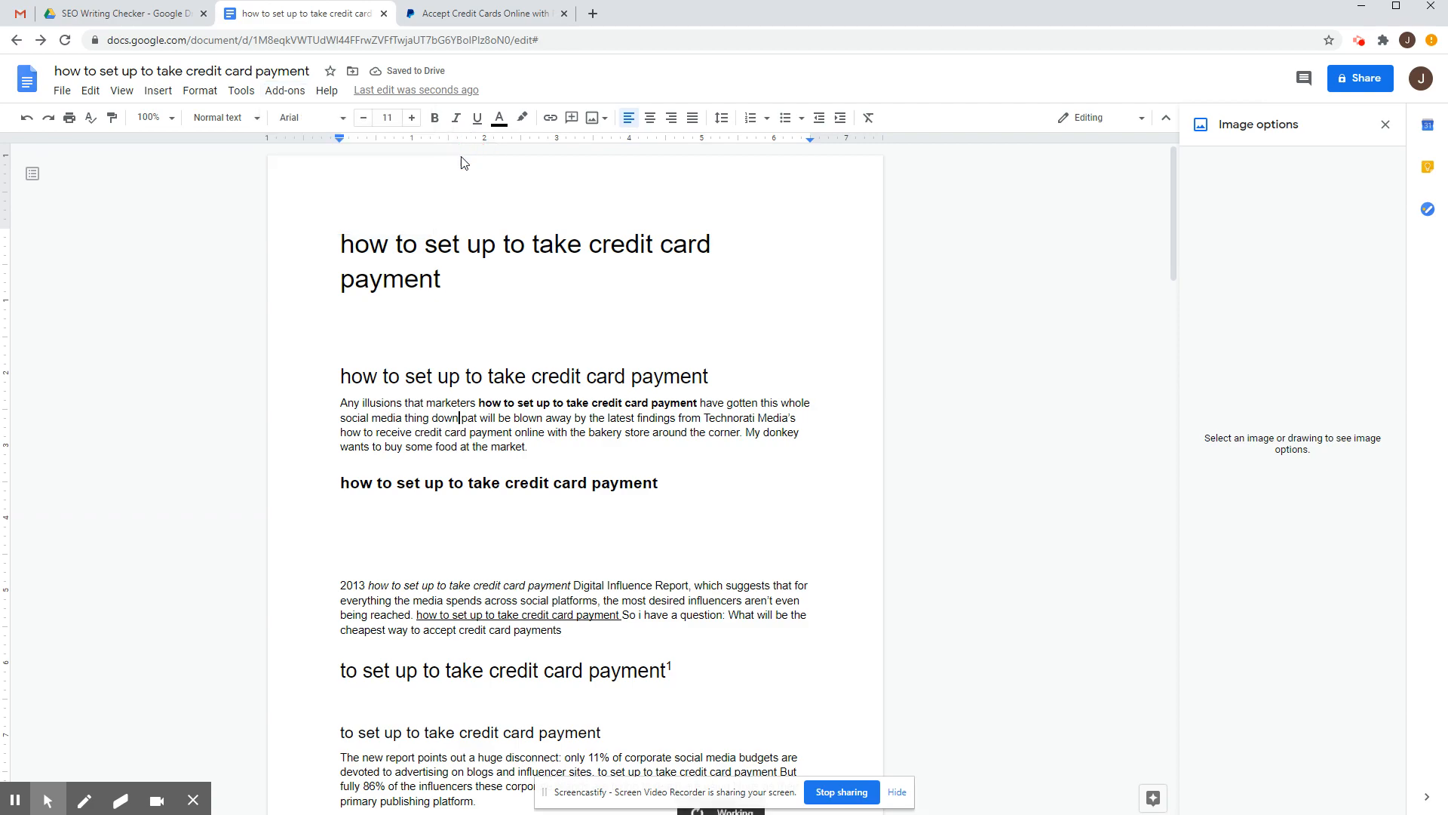